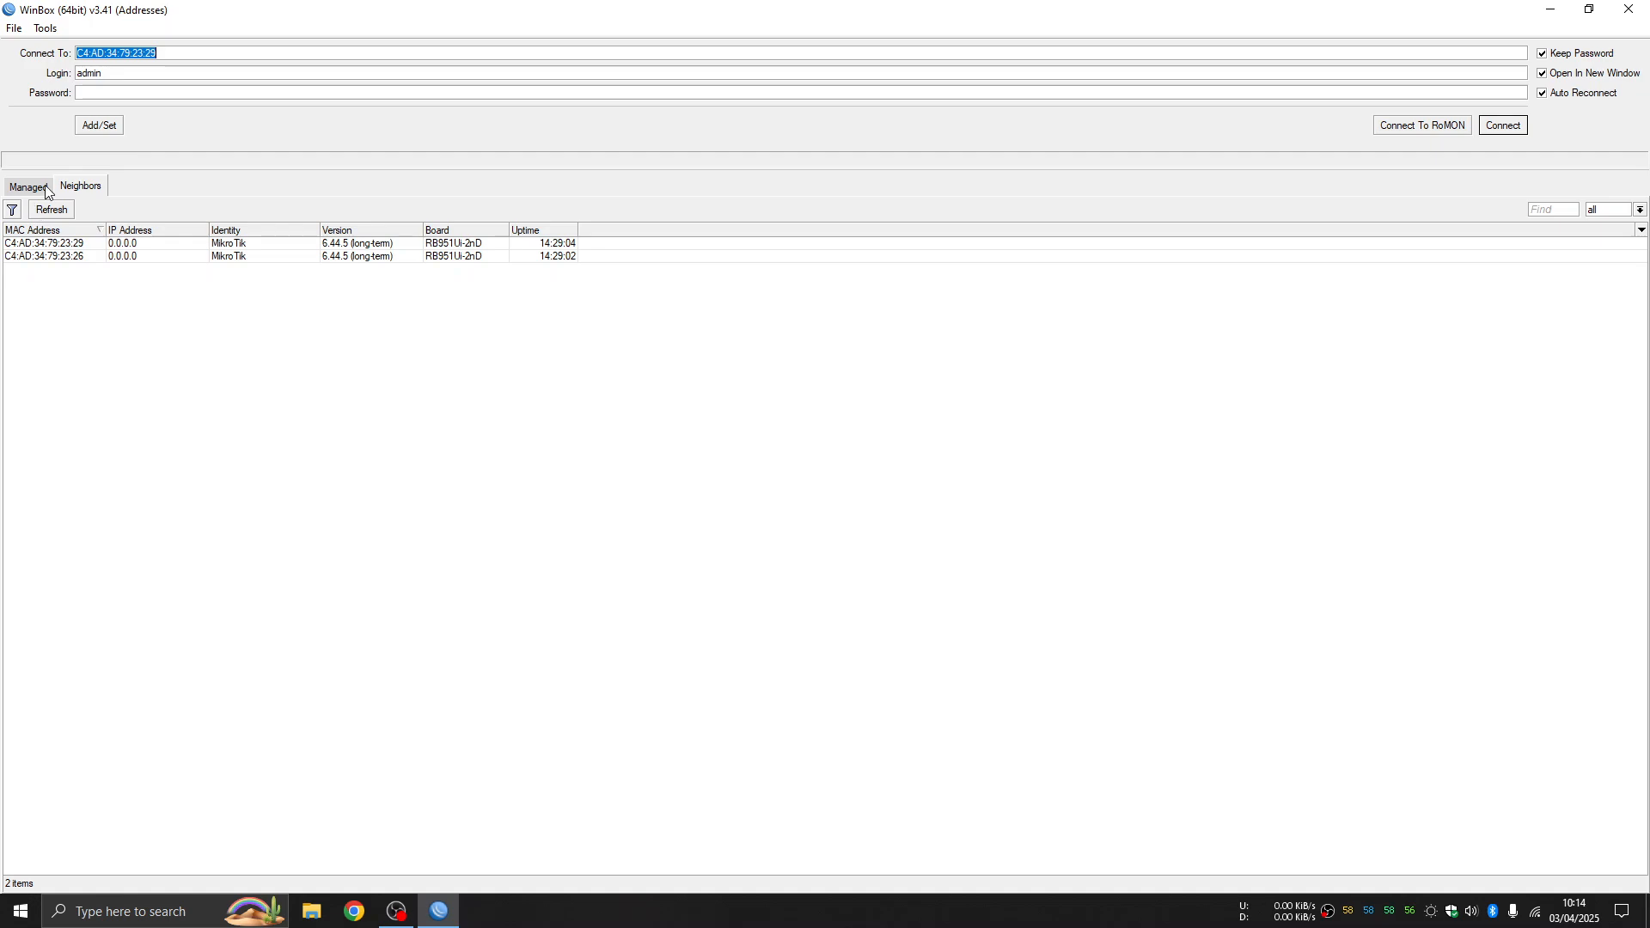
Step: Refresh the neighbor list and connect to the router with MAC address C4:AD:34:79:23:29 using the admin login
left_click(79, 187)
left_click(71, 212)
left_click(36, 245)
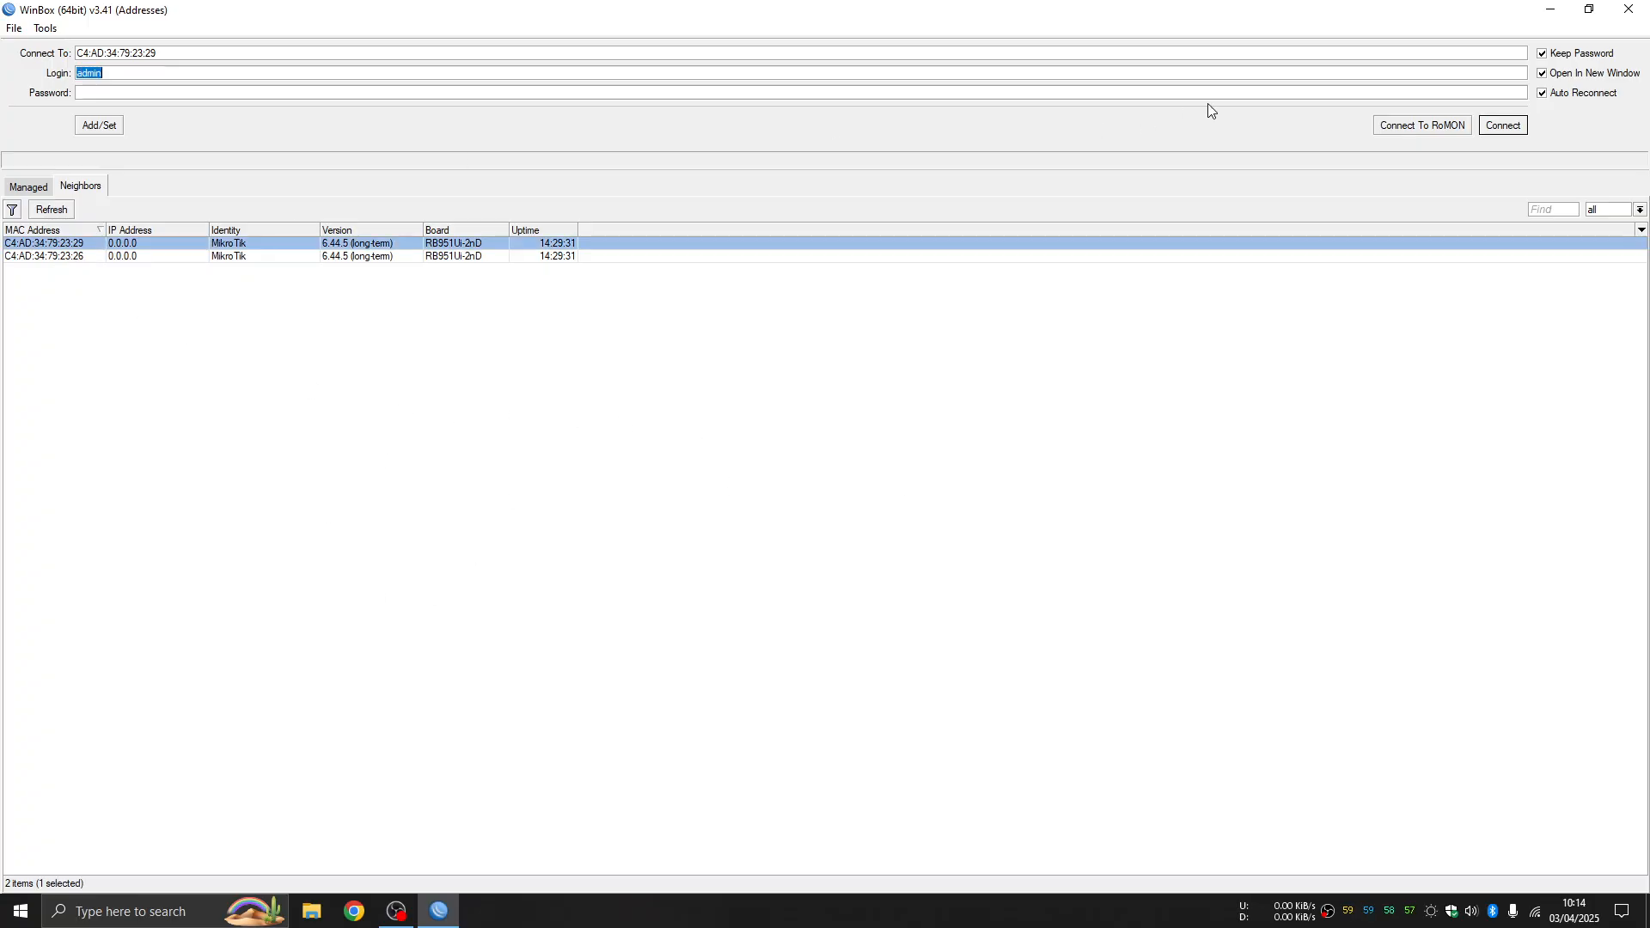
left_click(1508, 129)
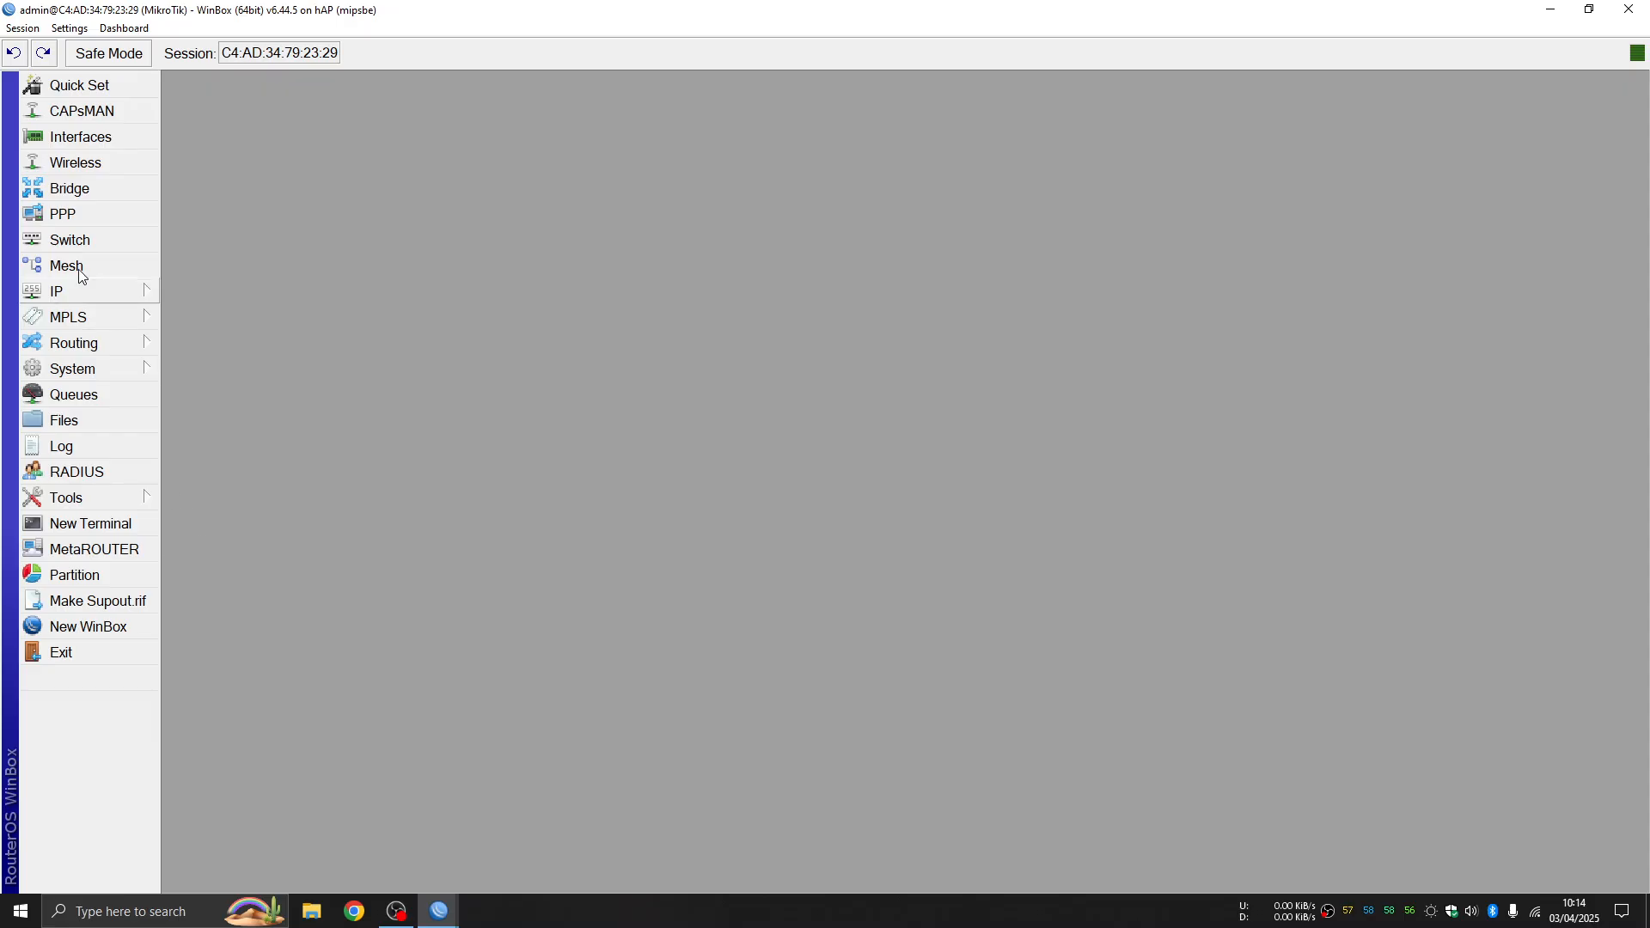
Step: Set the router's system identity to MikroTik-1
left_click(95, 373)
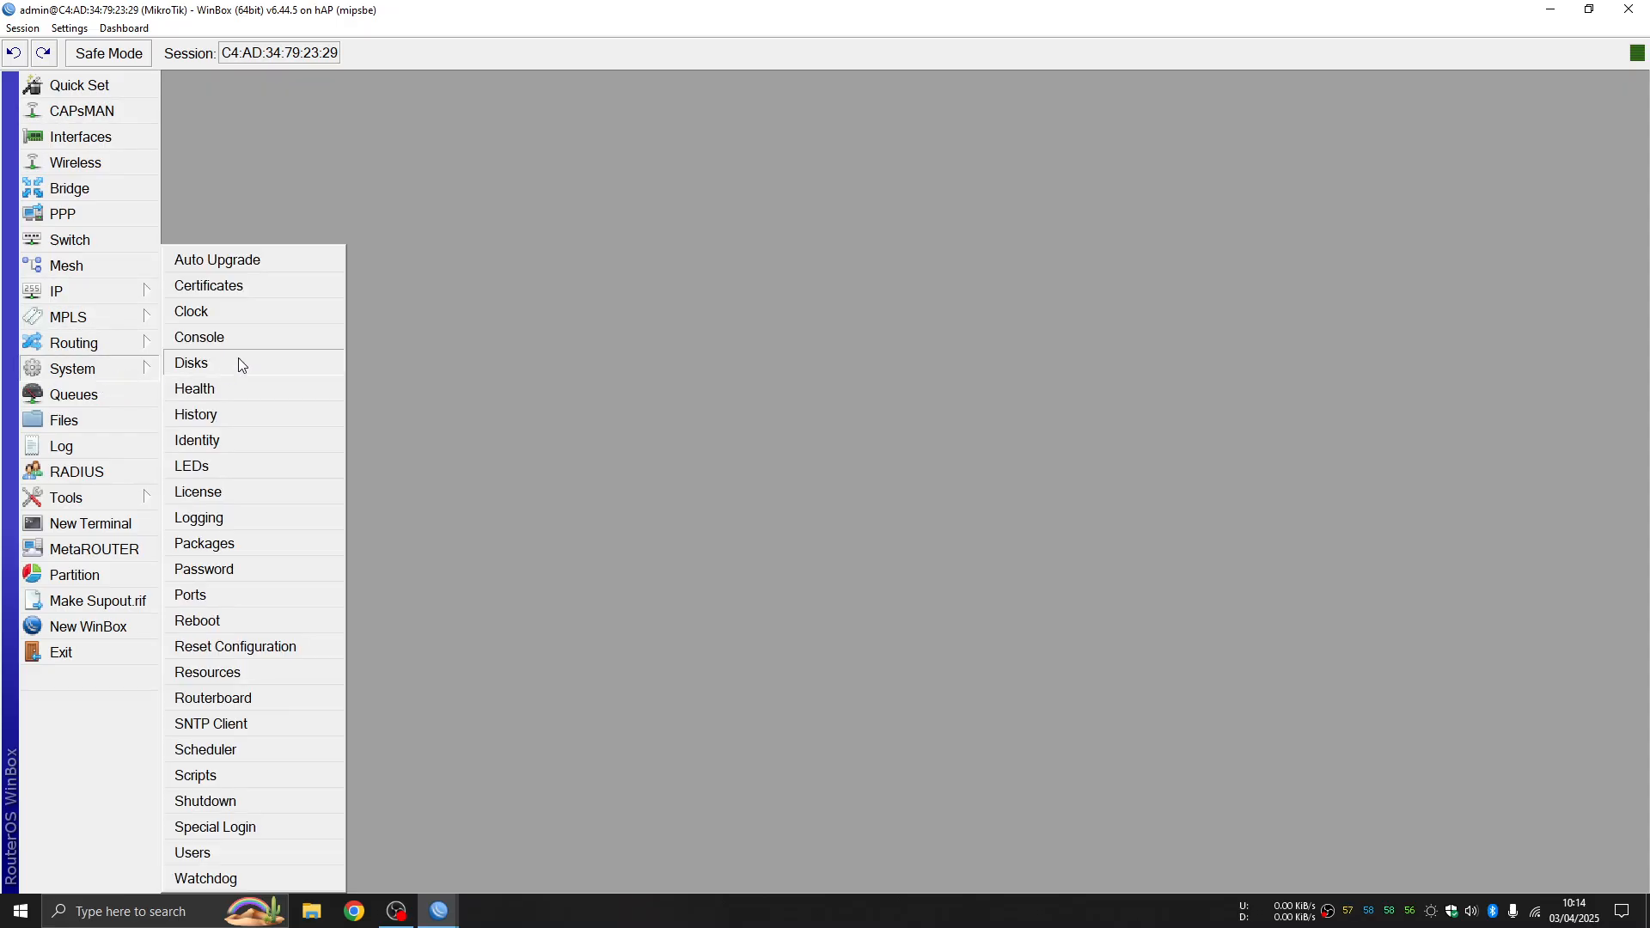
left_click(267, 441)
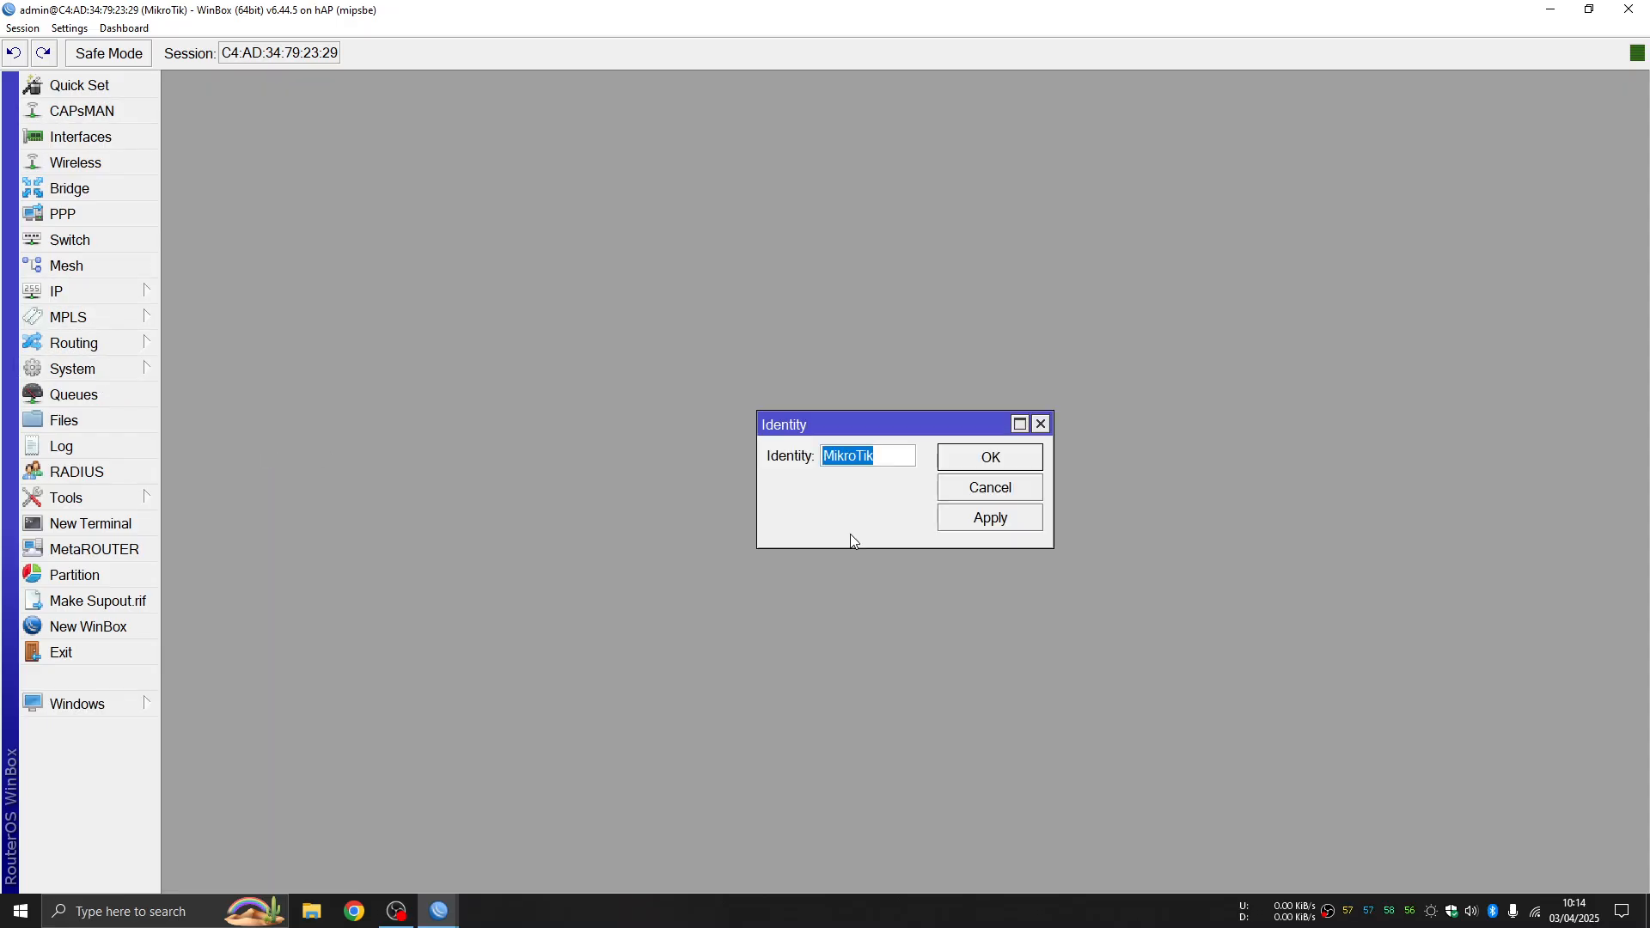
left_click(902, 453)
type("-1")
left_click(1010, 531)
left_click(1007, 461)
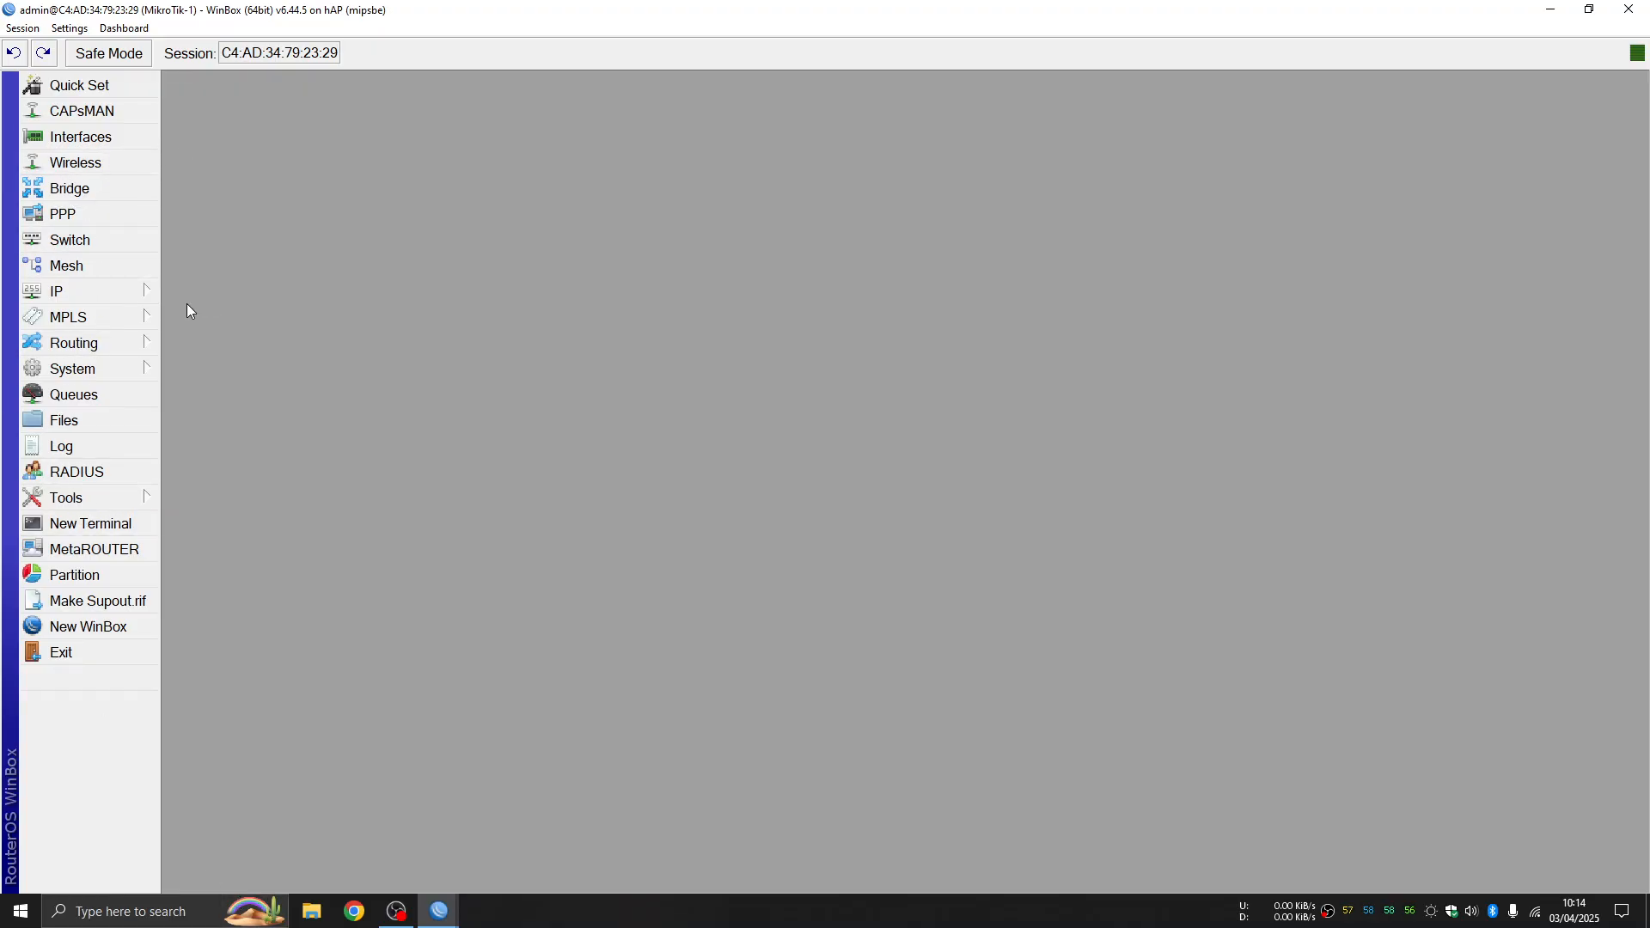
Step: Add a DHCP client on interface ether1, keeping peer DNS, peer NTP and the default route enabled
left_click(121, 296)
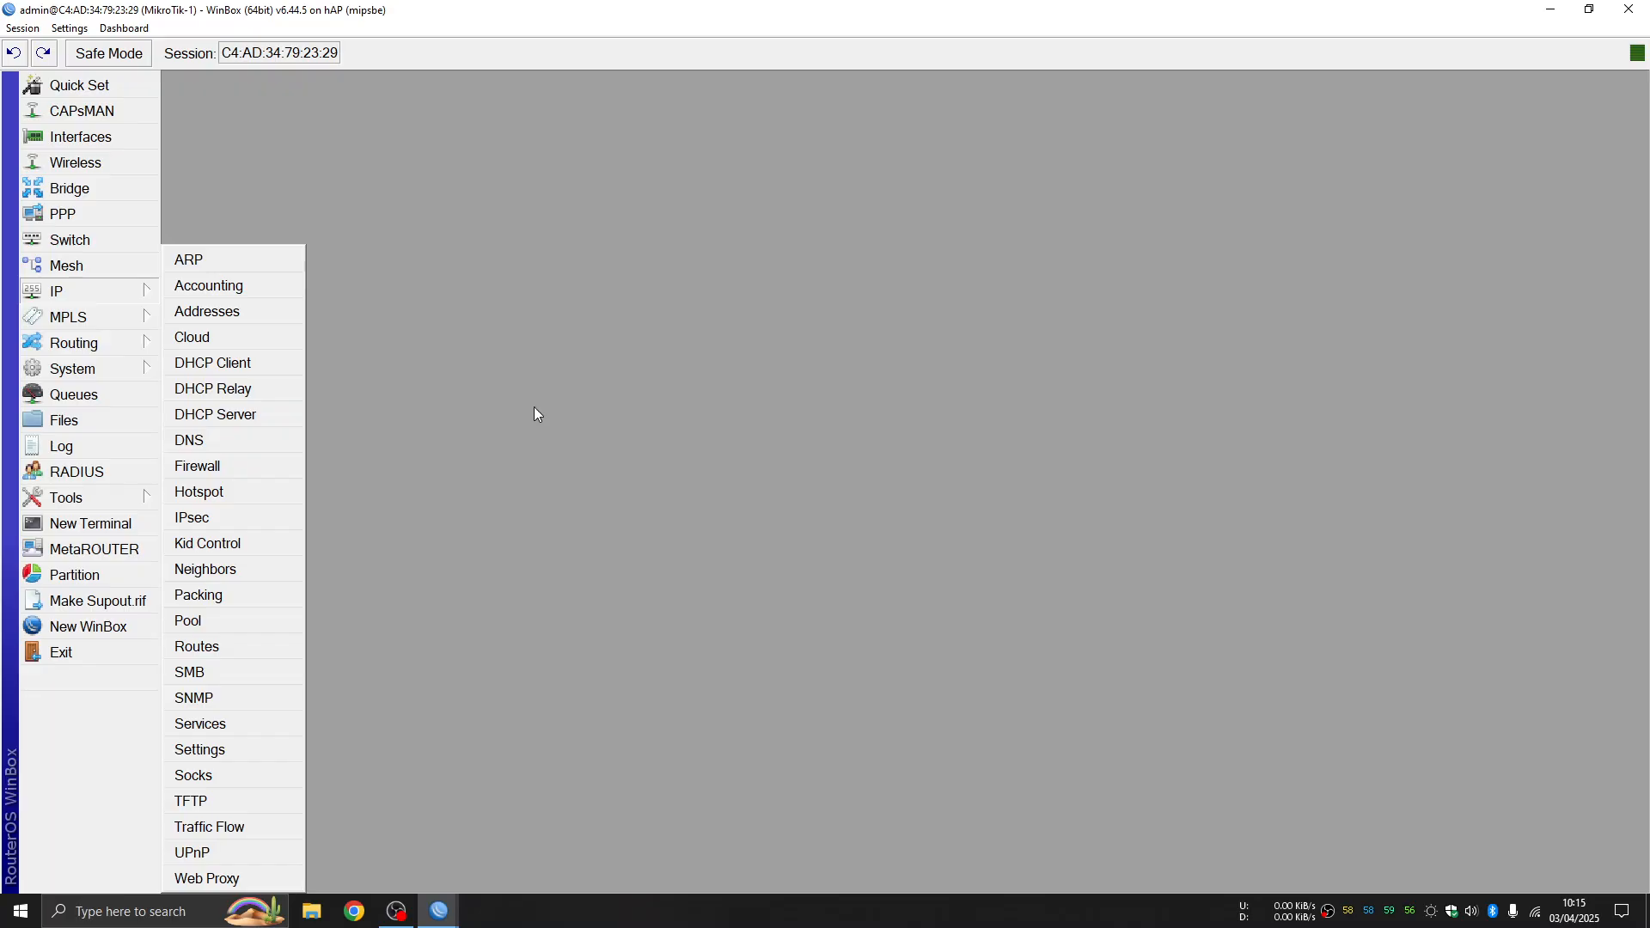
left_click(471, 406)
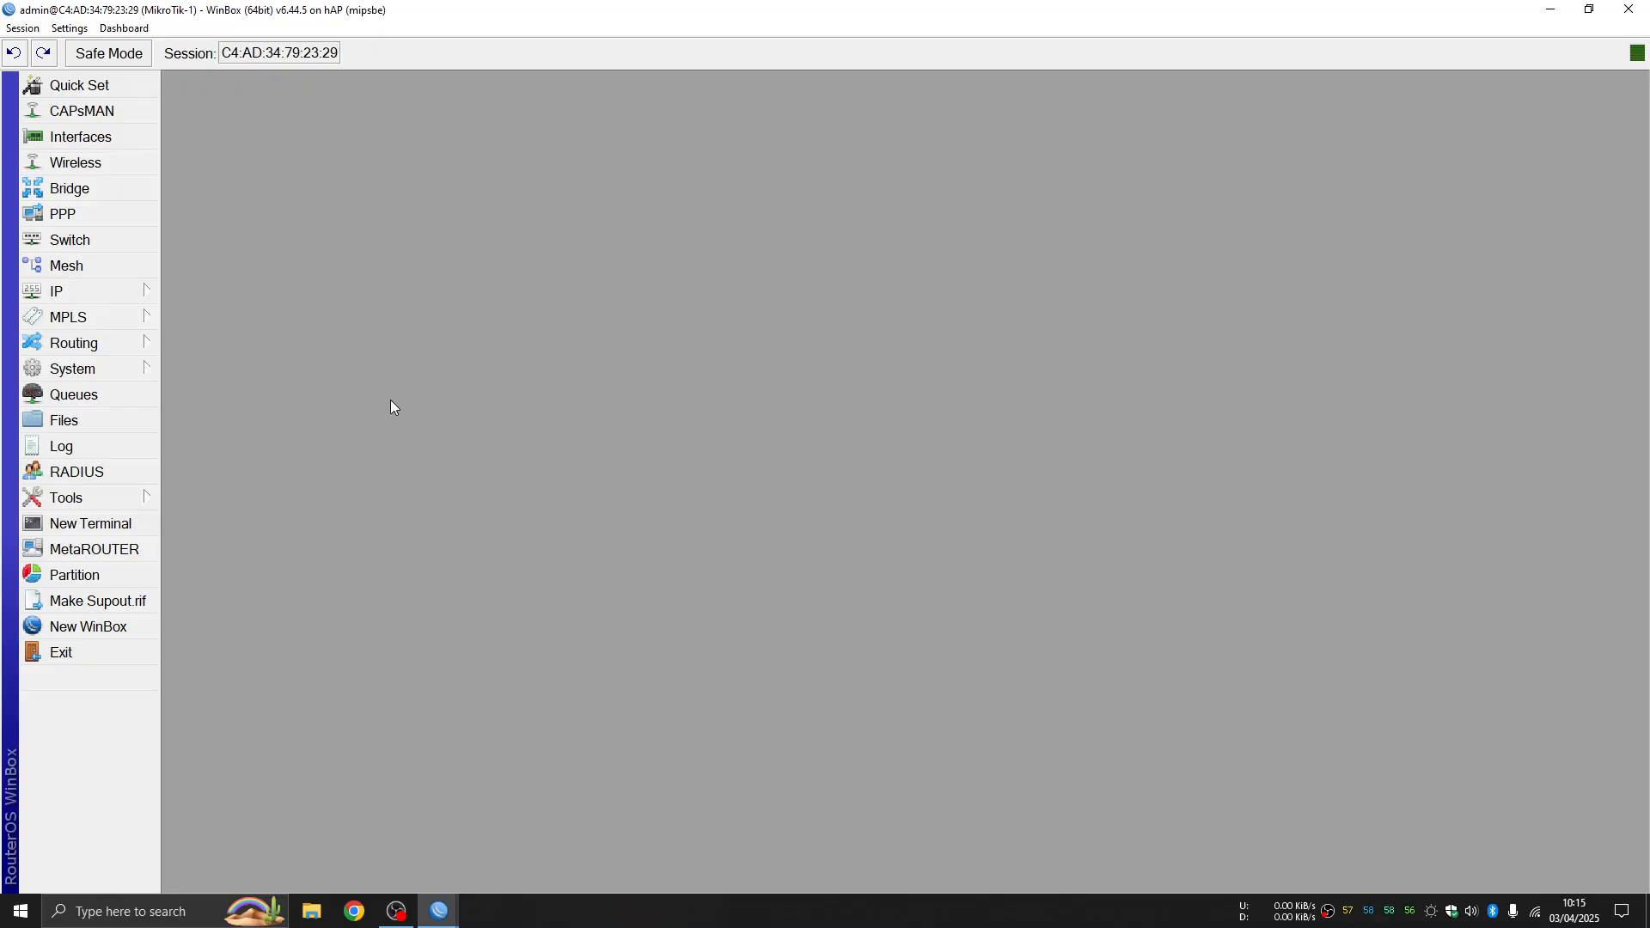
left_click(126, 293)
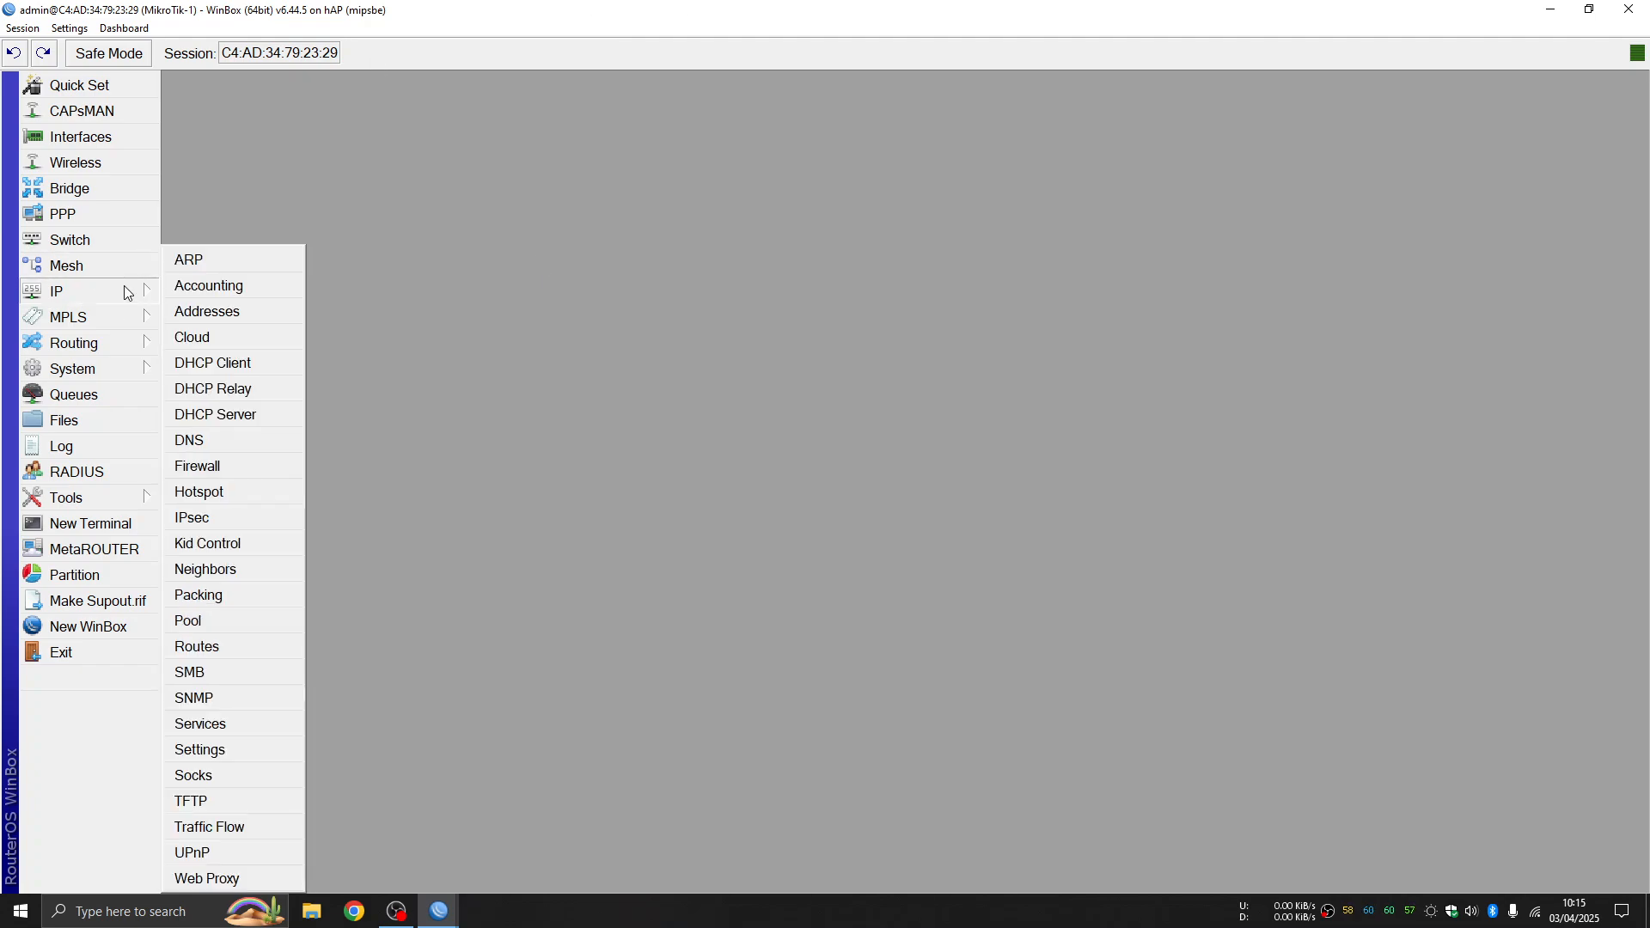
left_click(242, 365)
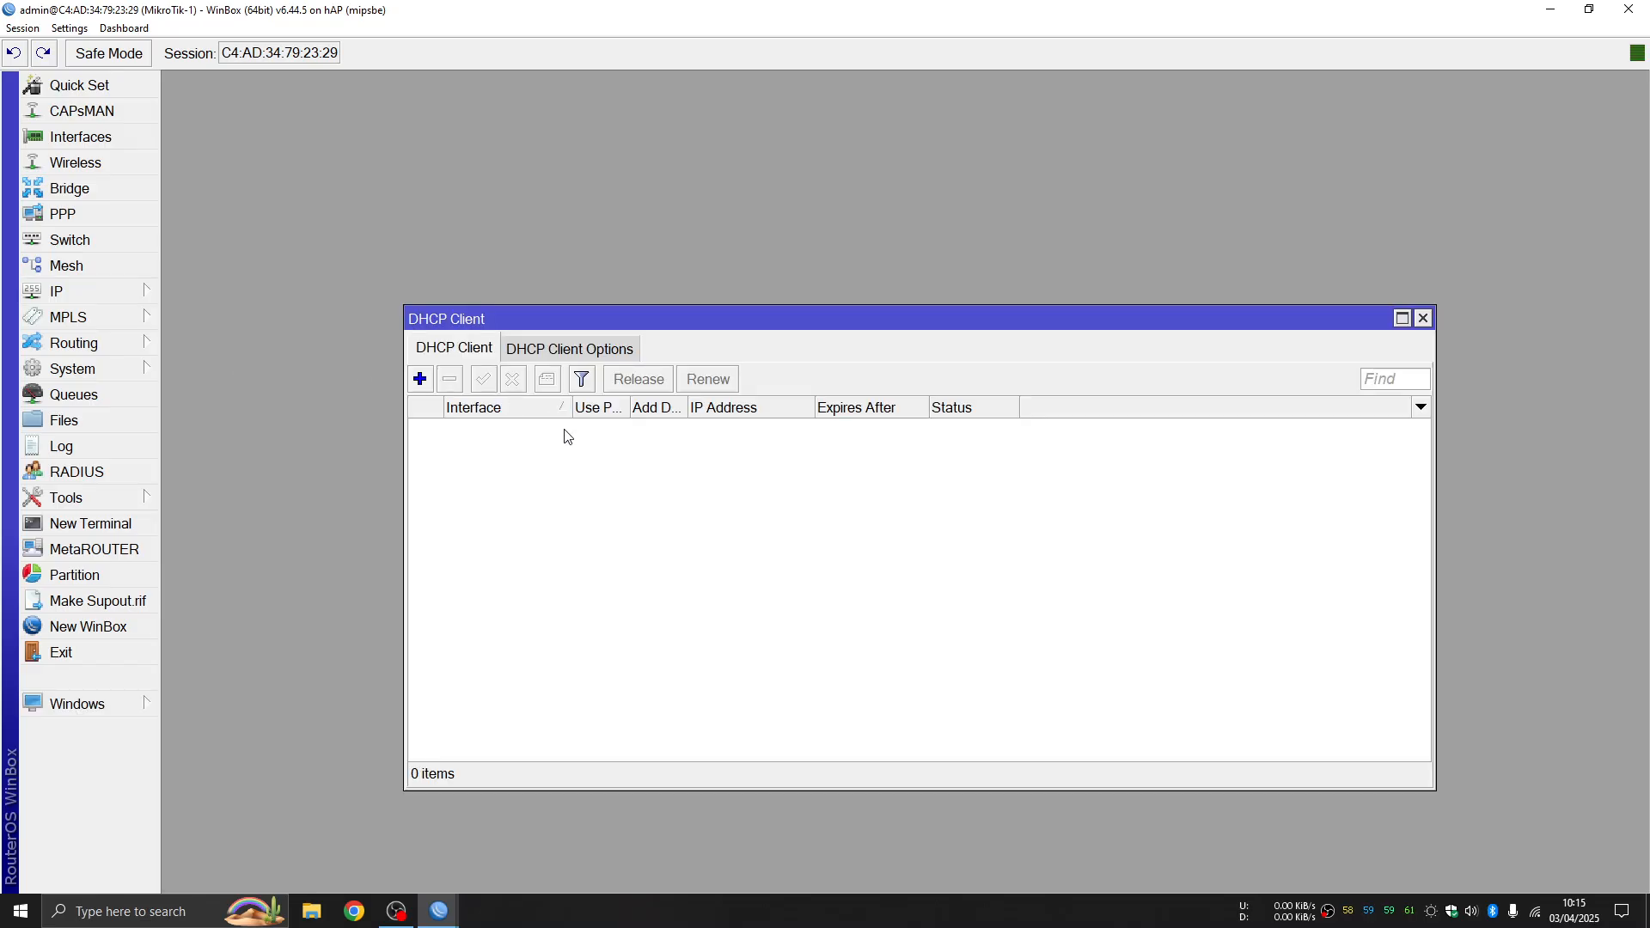
left_click(420, 379)
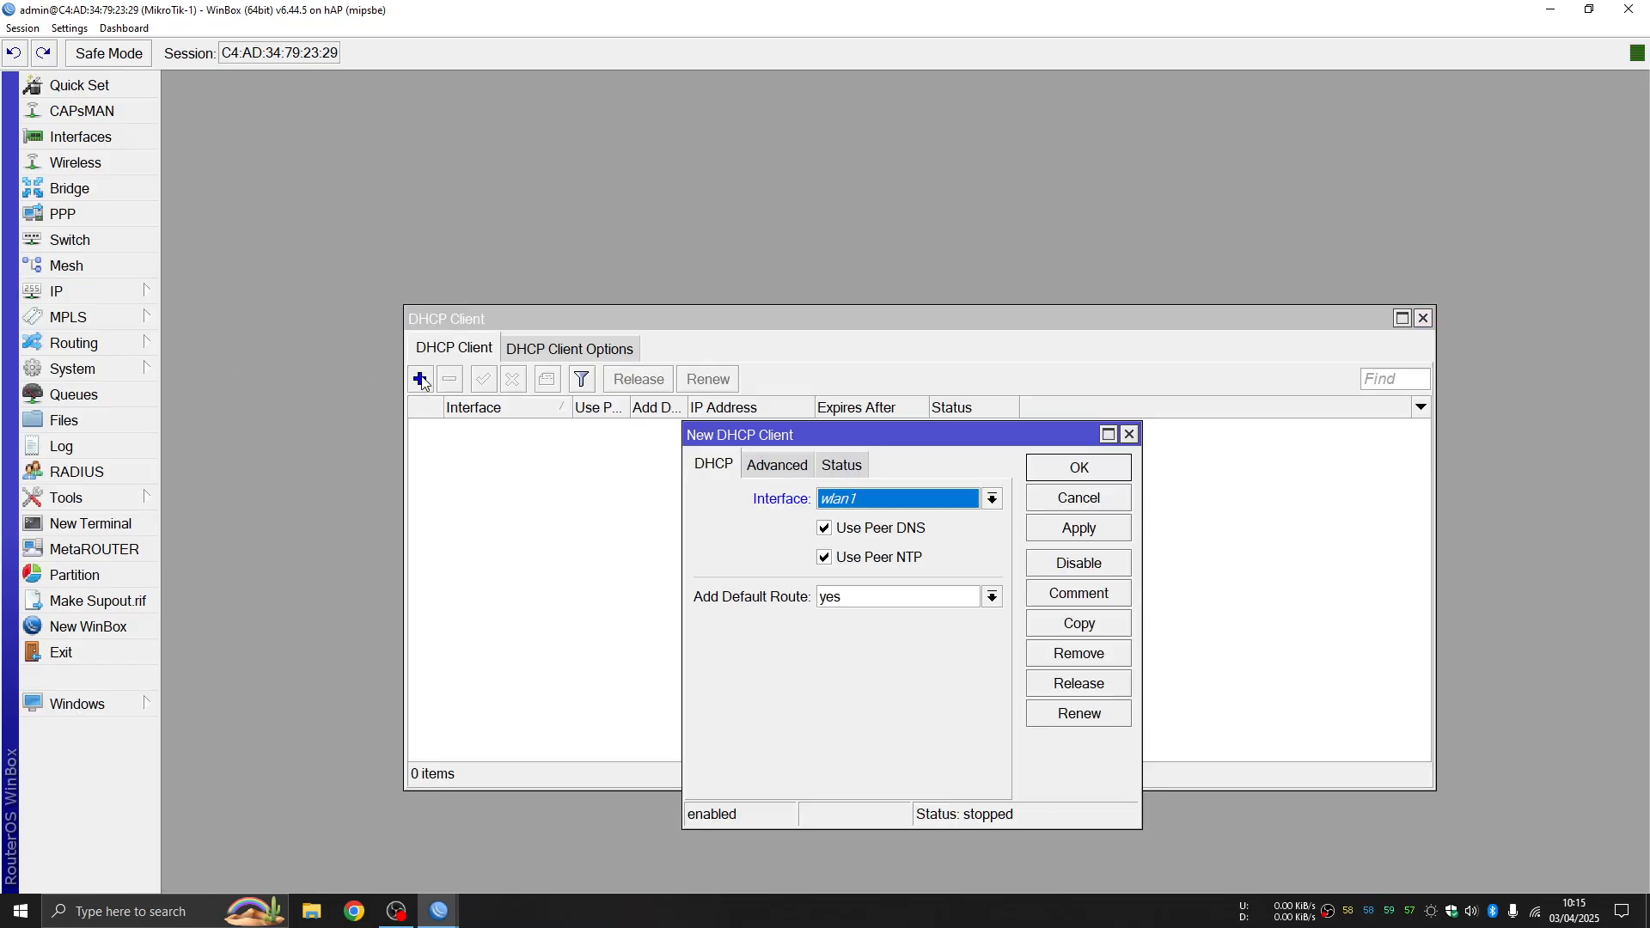
left_click(896, 498)
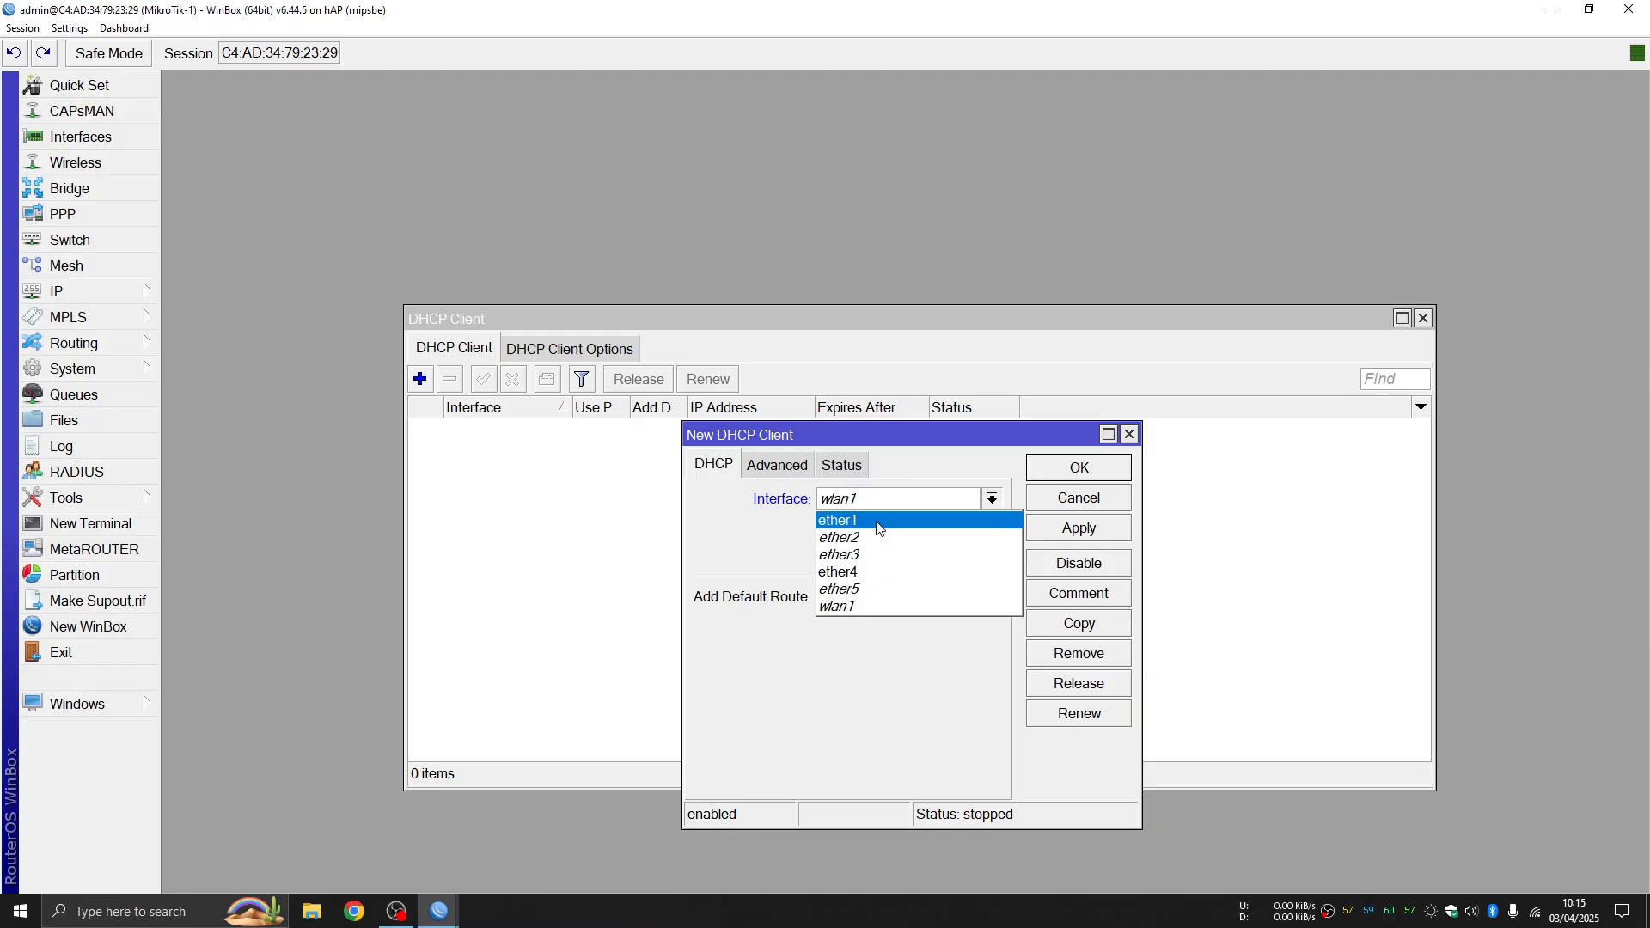
left_click(876, 525)
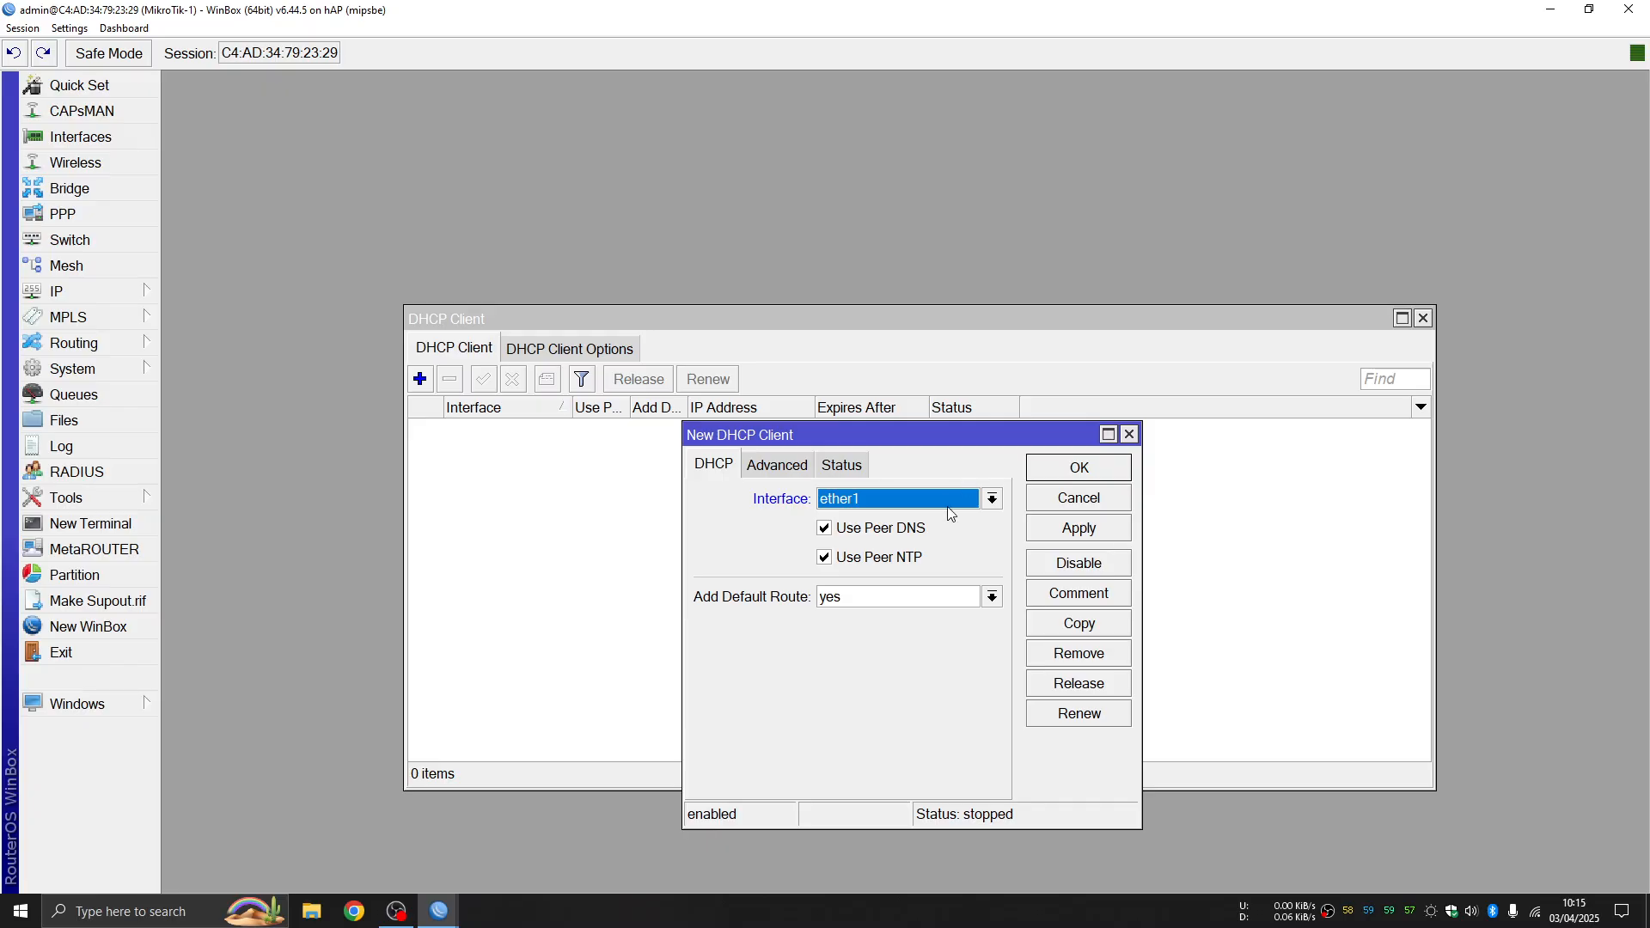
left_click(1107, 533)
left_click(1097, 475)
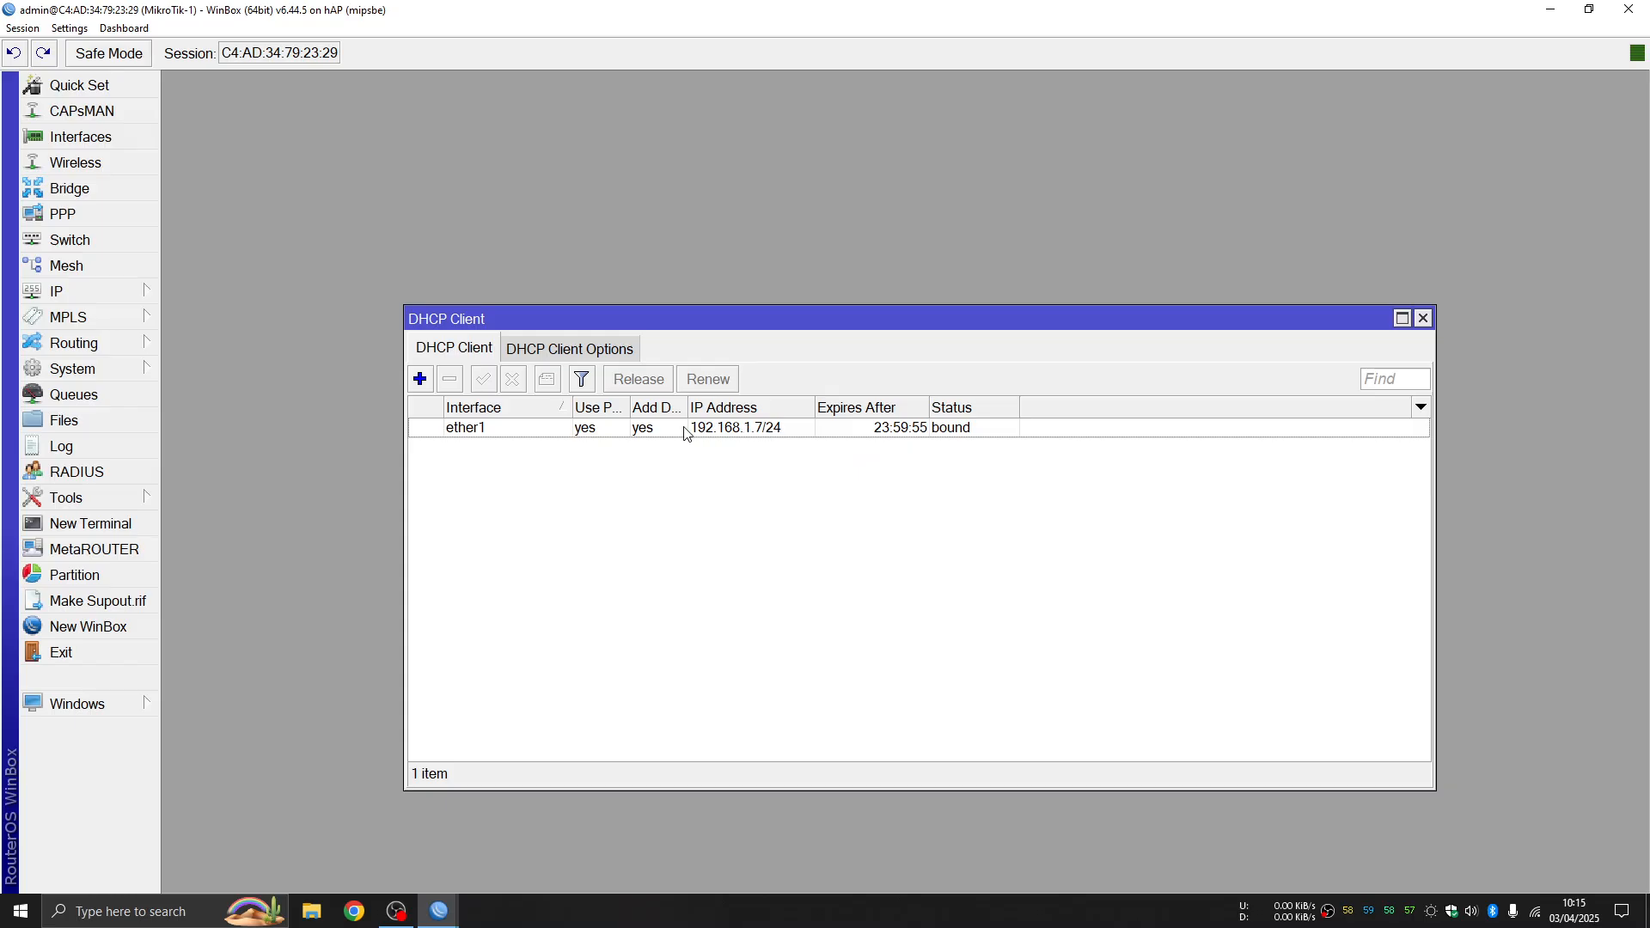
Step: Widen the Add Default Route and Use Peer DNS columns to show their full headings, and close the DHCP client list
left_click_drag(688, 412, 756, 408)
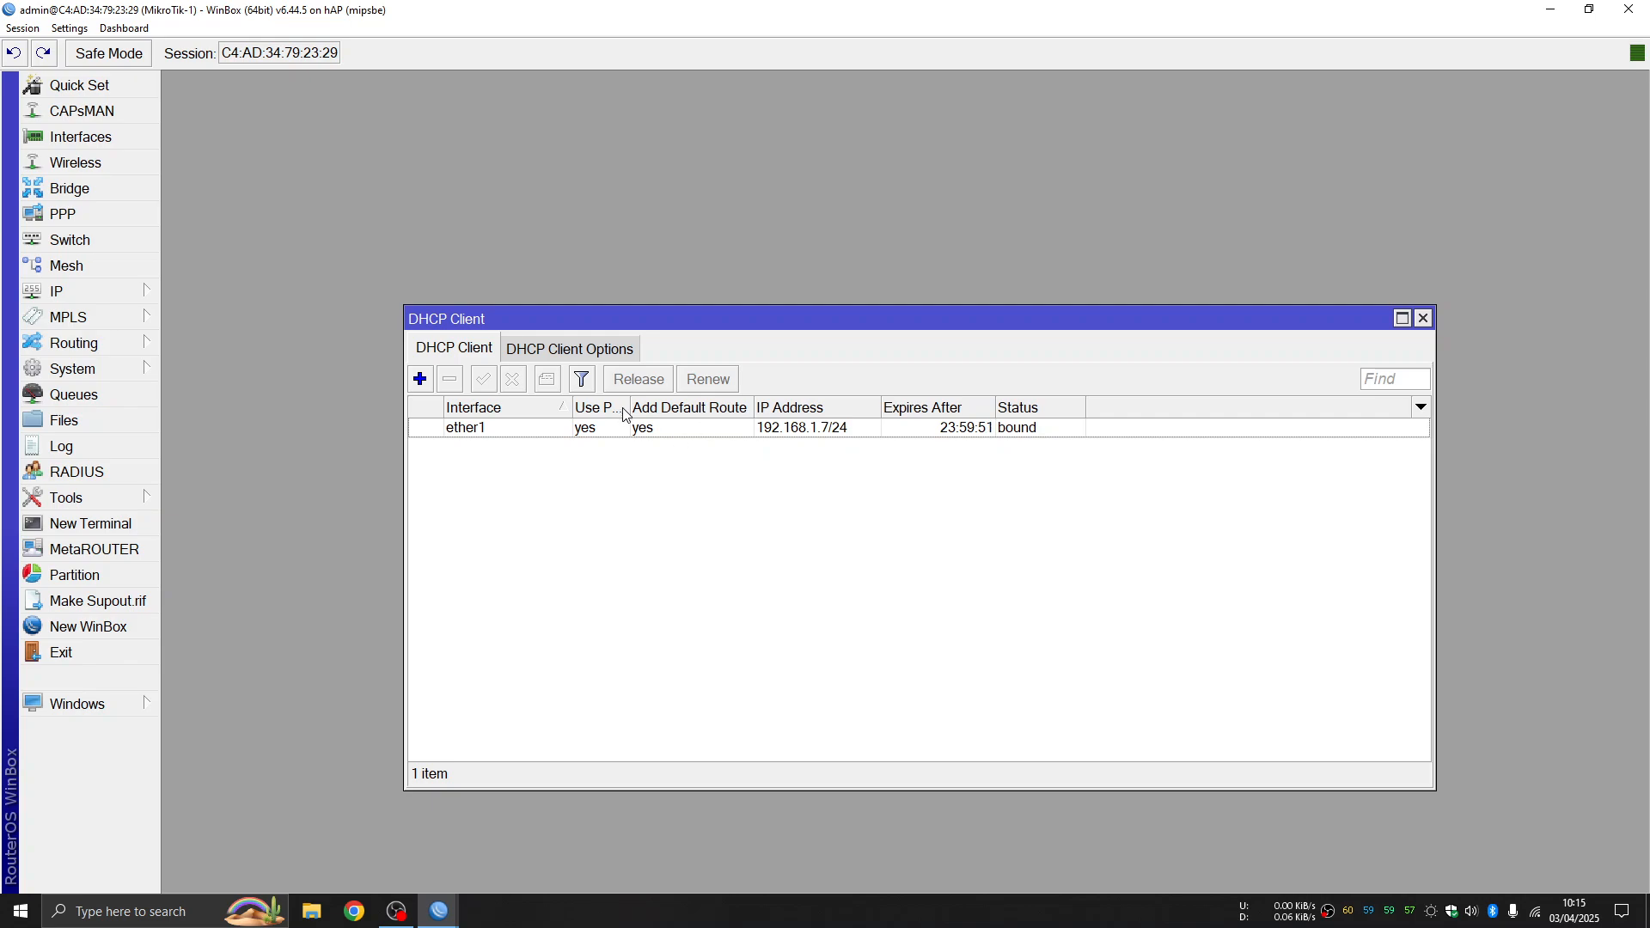
left_click_drag(630, 408, 669, 408)
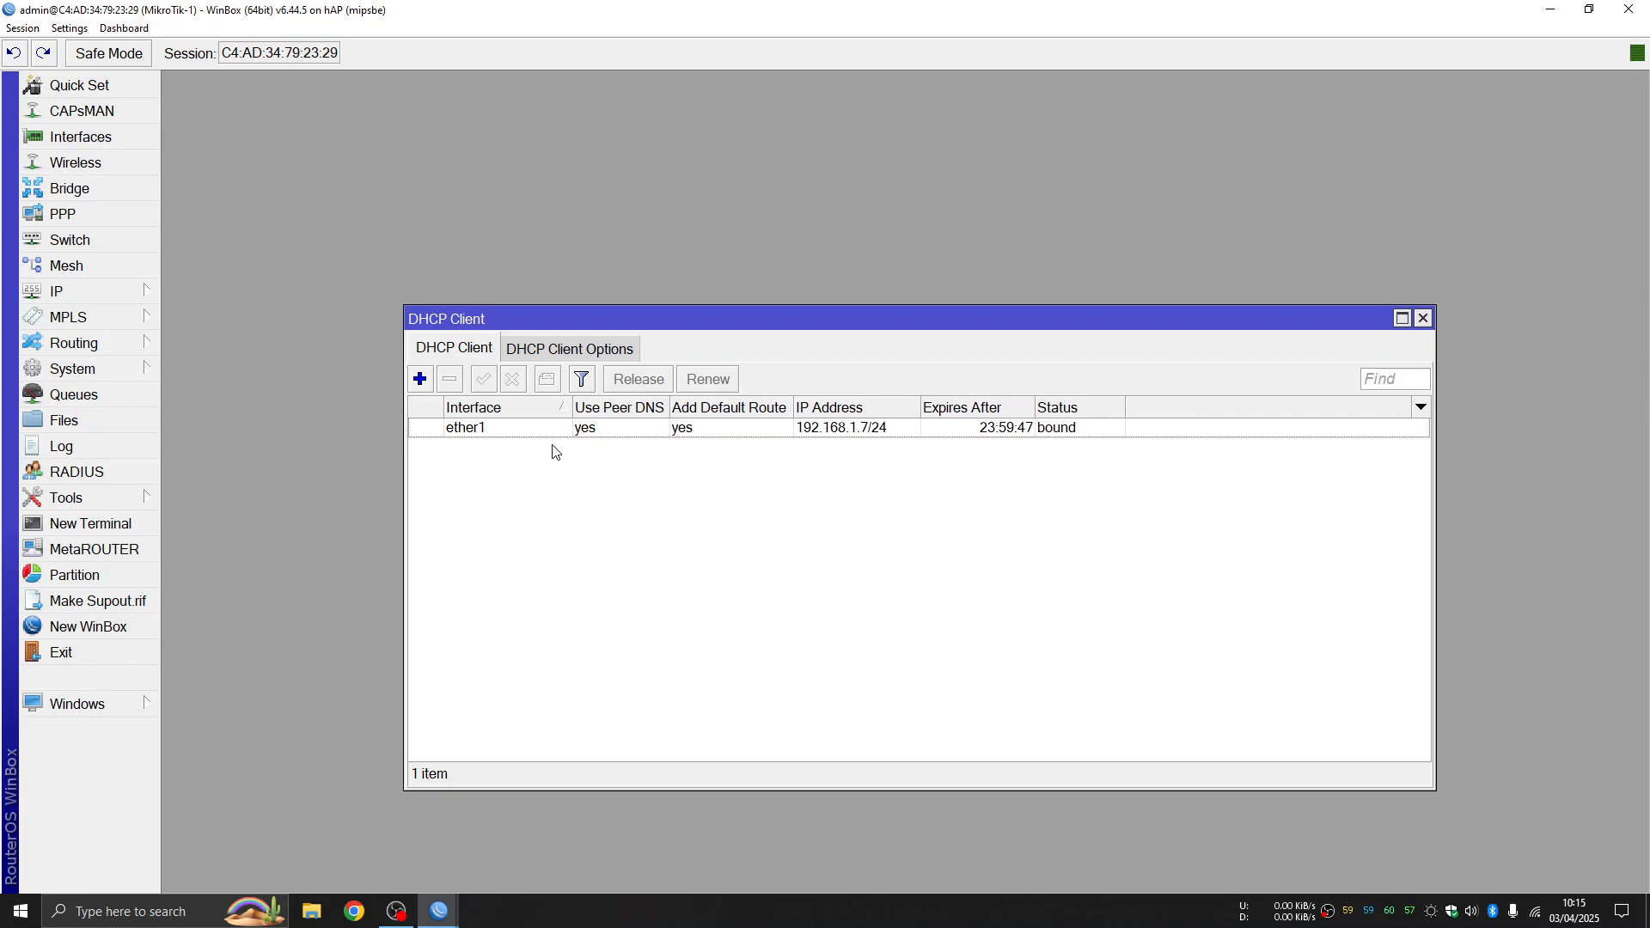
left_click(1424, 320)
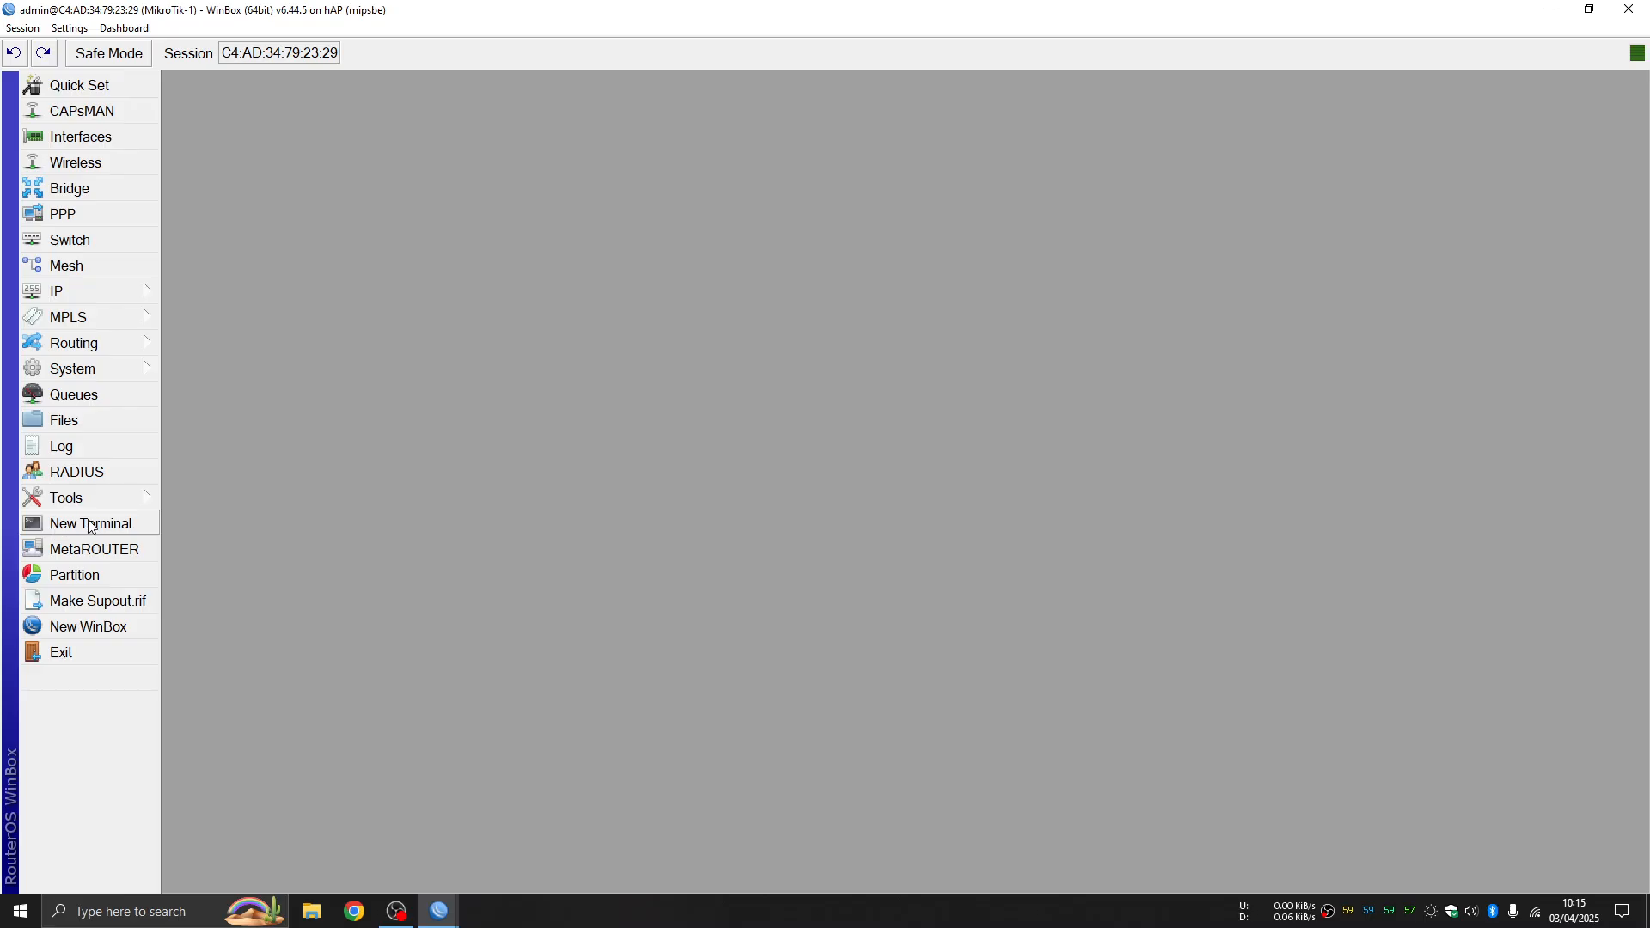
Step: Test the router's internet connection by pinging google.com from a terminal, and close the terminal
left_click(60, 526)
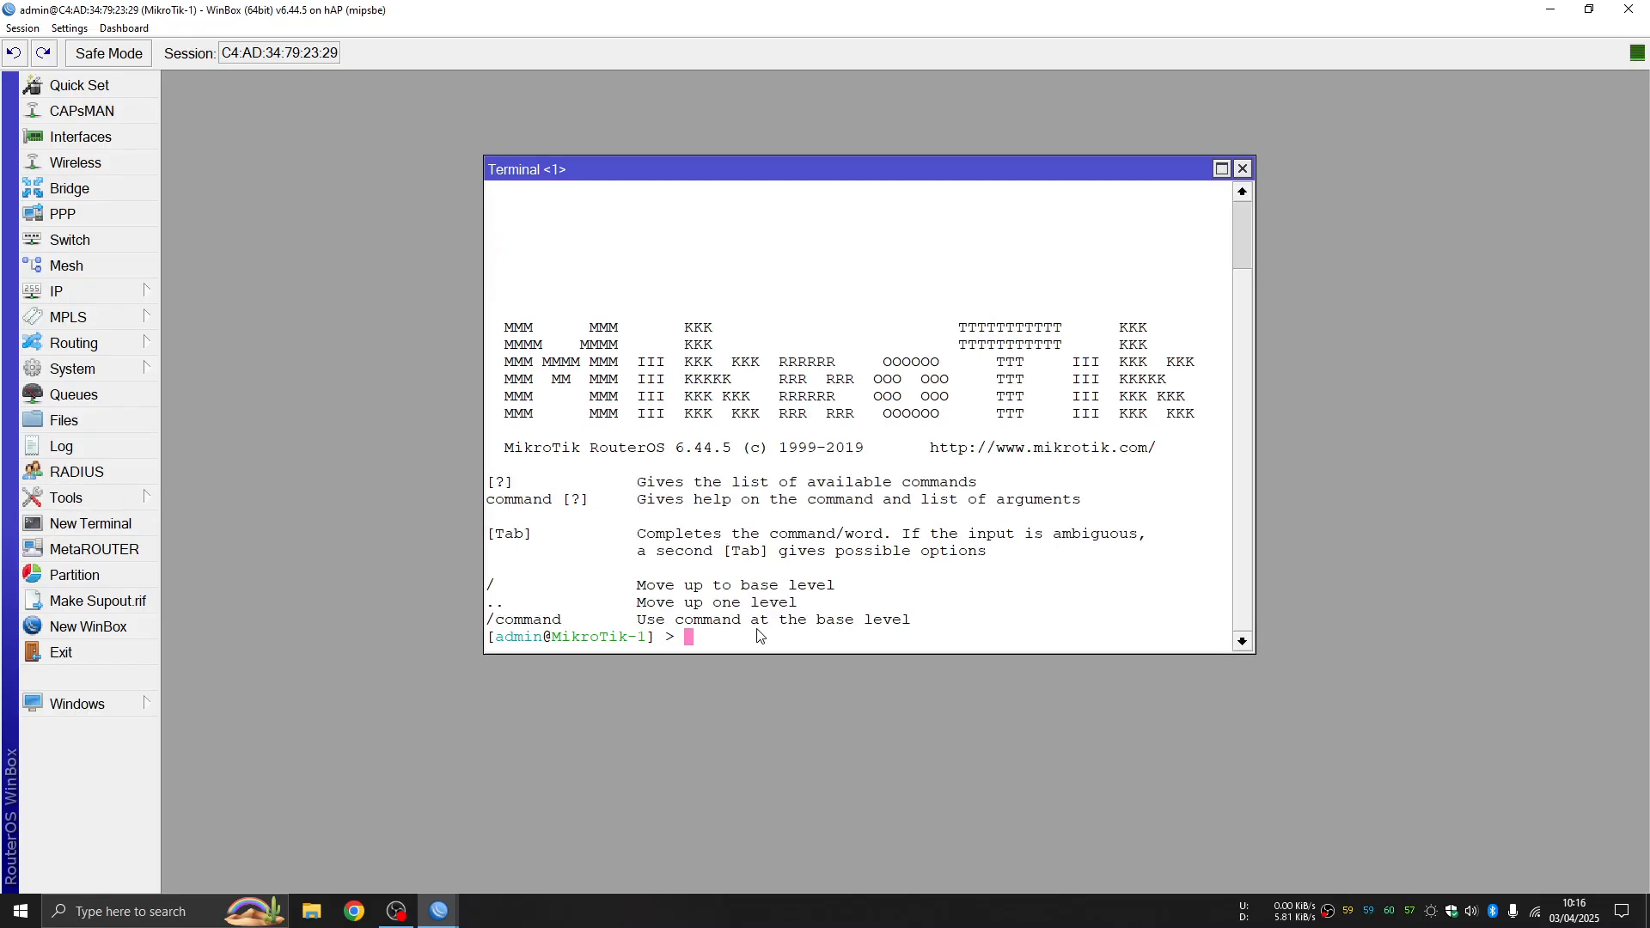
type("ping google.com")
key("Return")
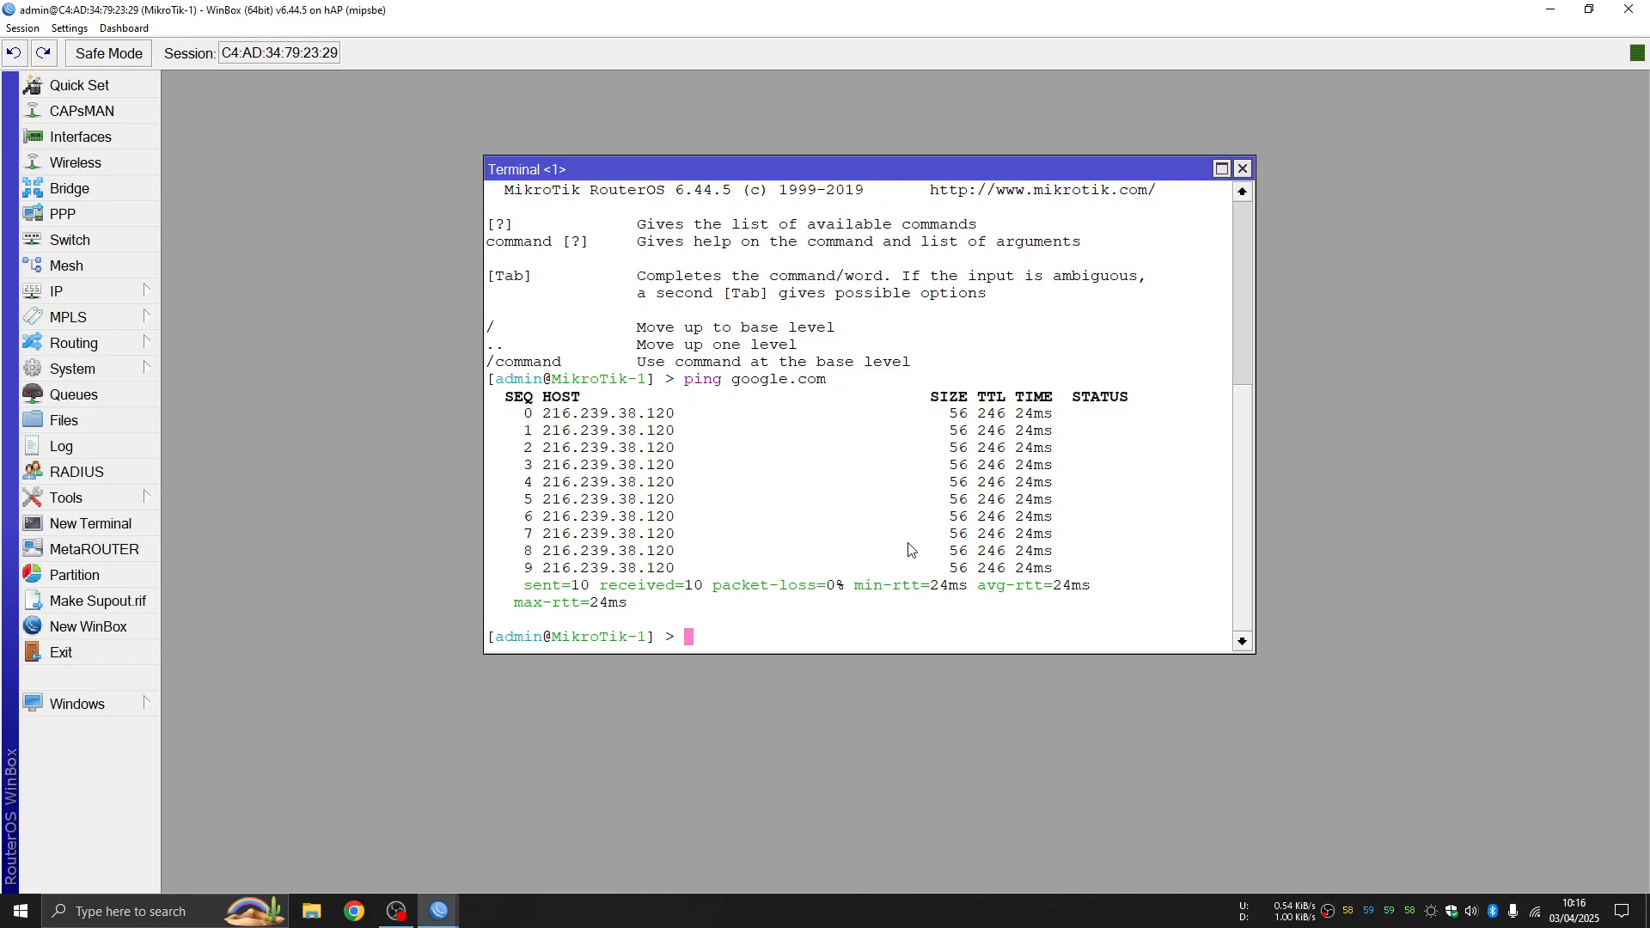
left_click(1243, 168)
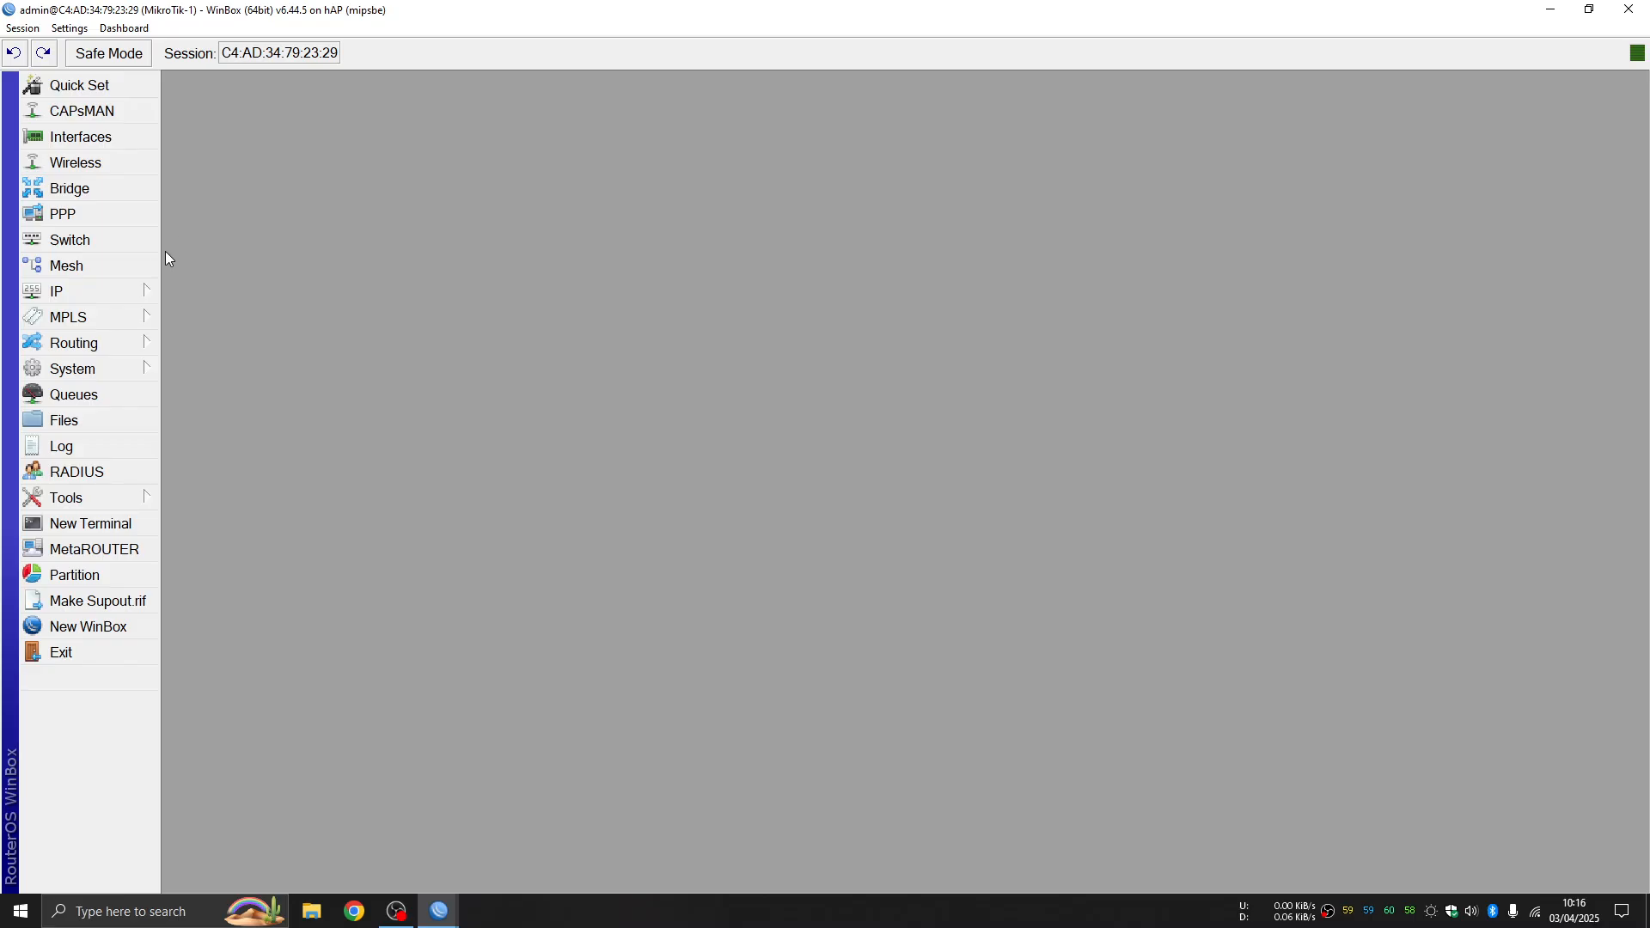
Step: Start a new firewall NAT rule with chain srcnat and out interface ether1
left_click(138, 289)
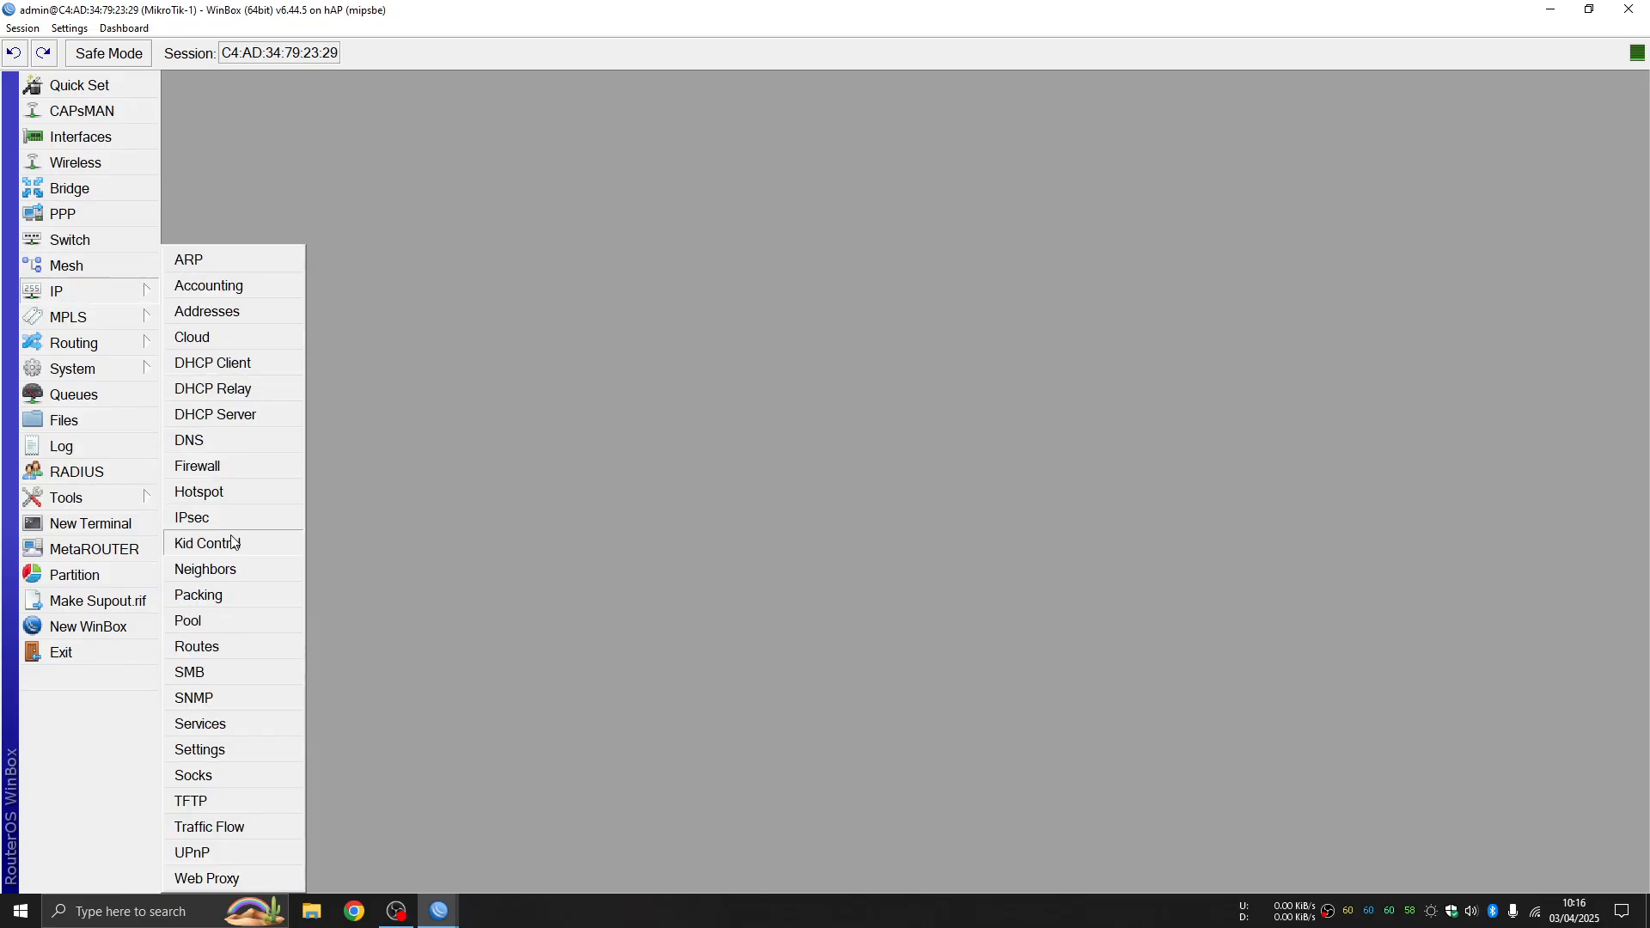
left_click(228, 466)
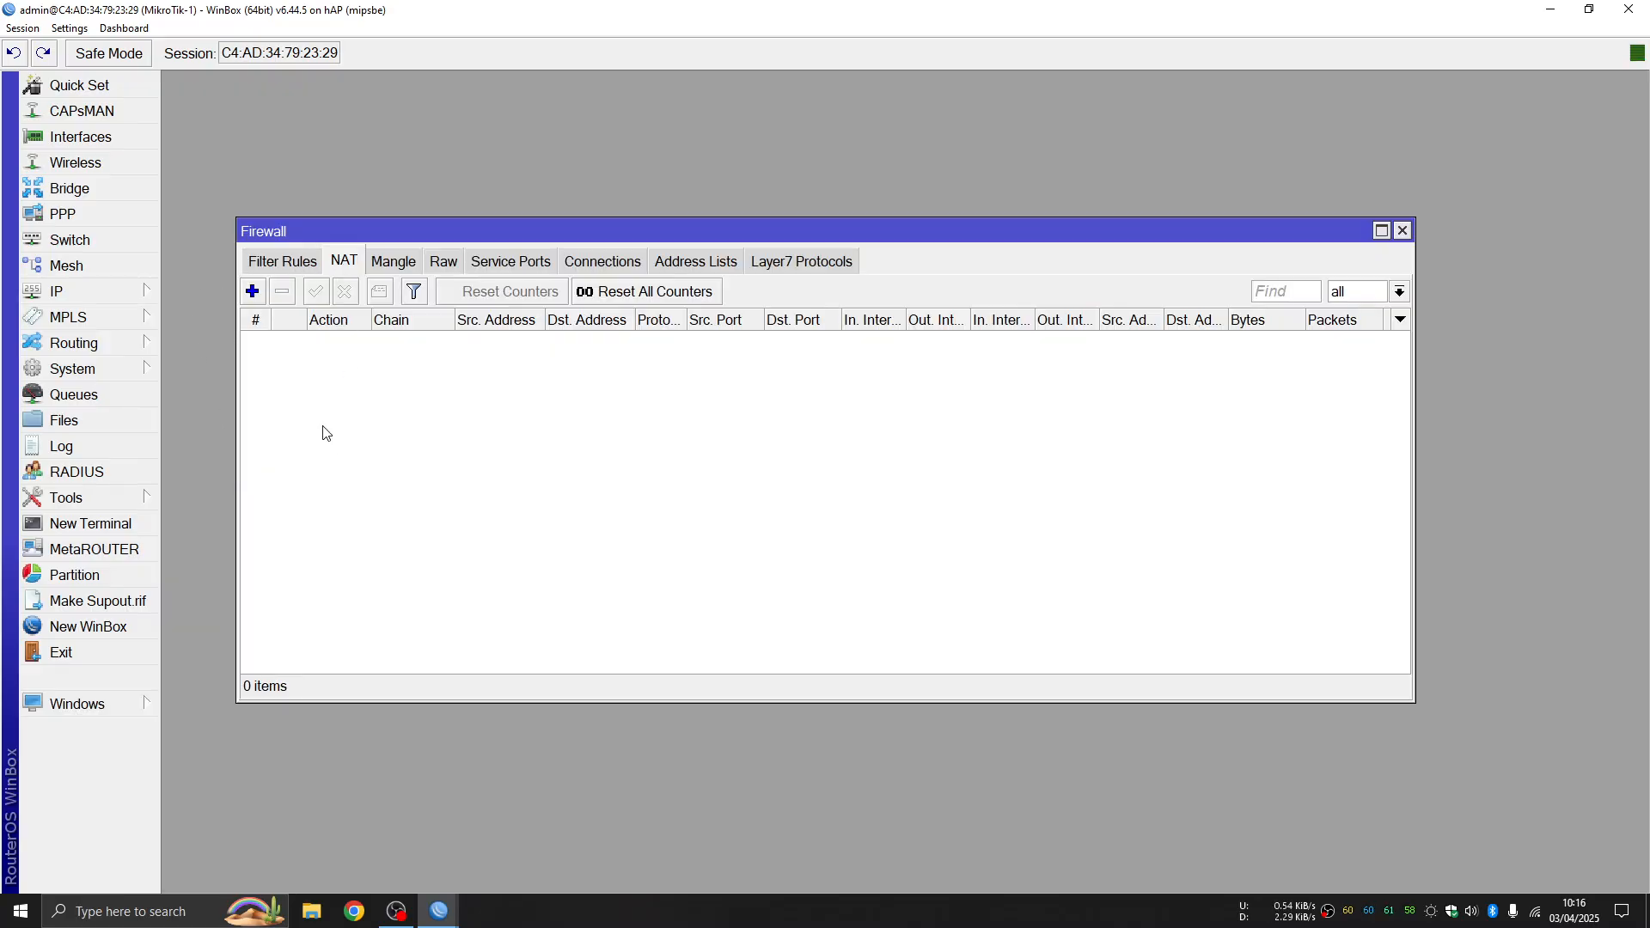
left_click(254, 292)
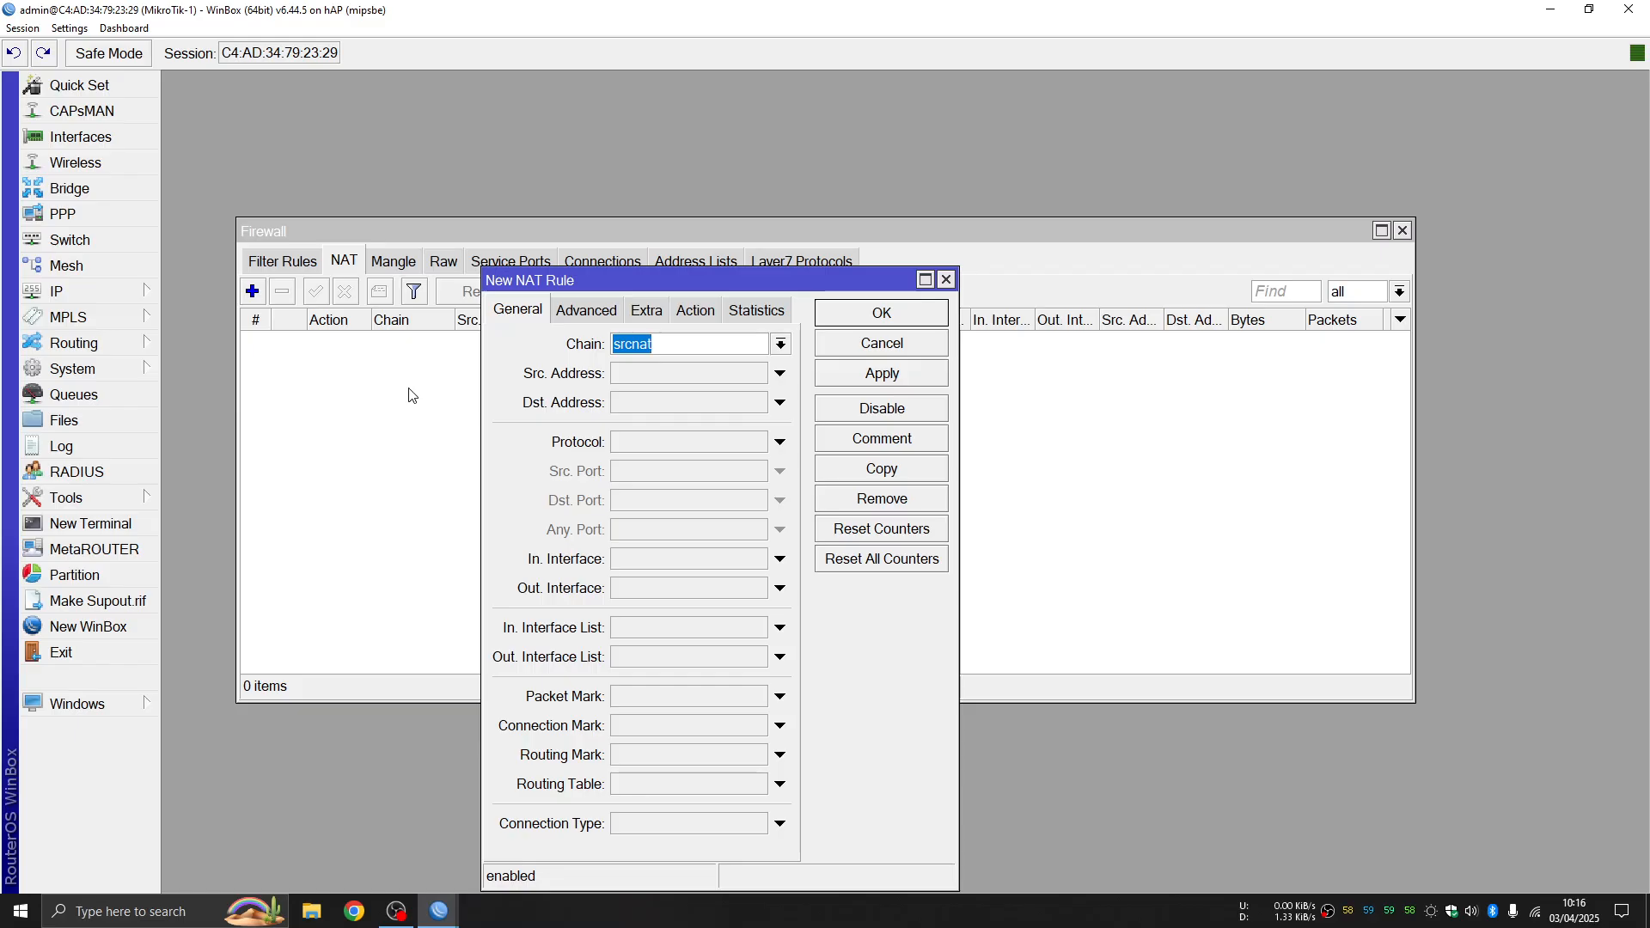
left_click(693, 344)
left_click(653, 590)
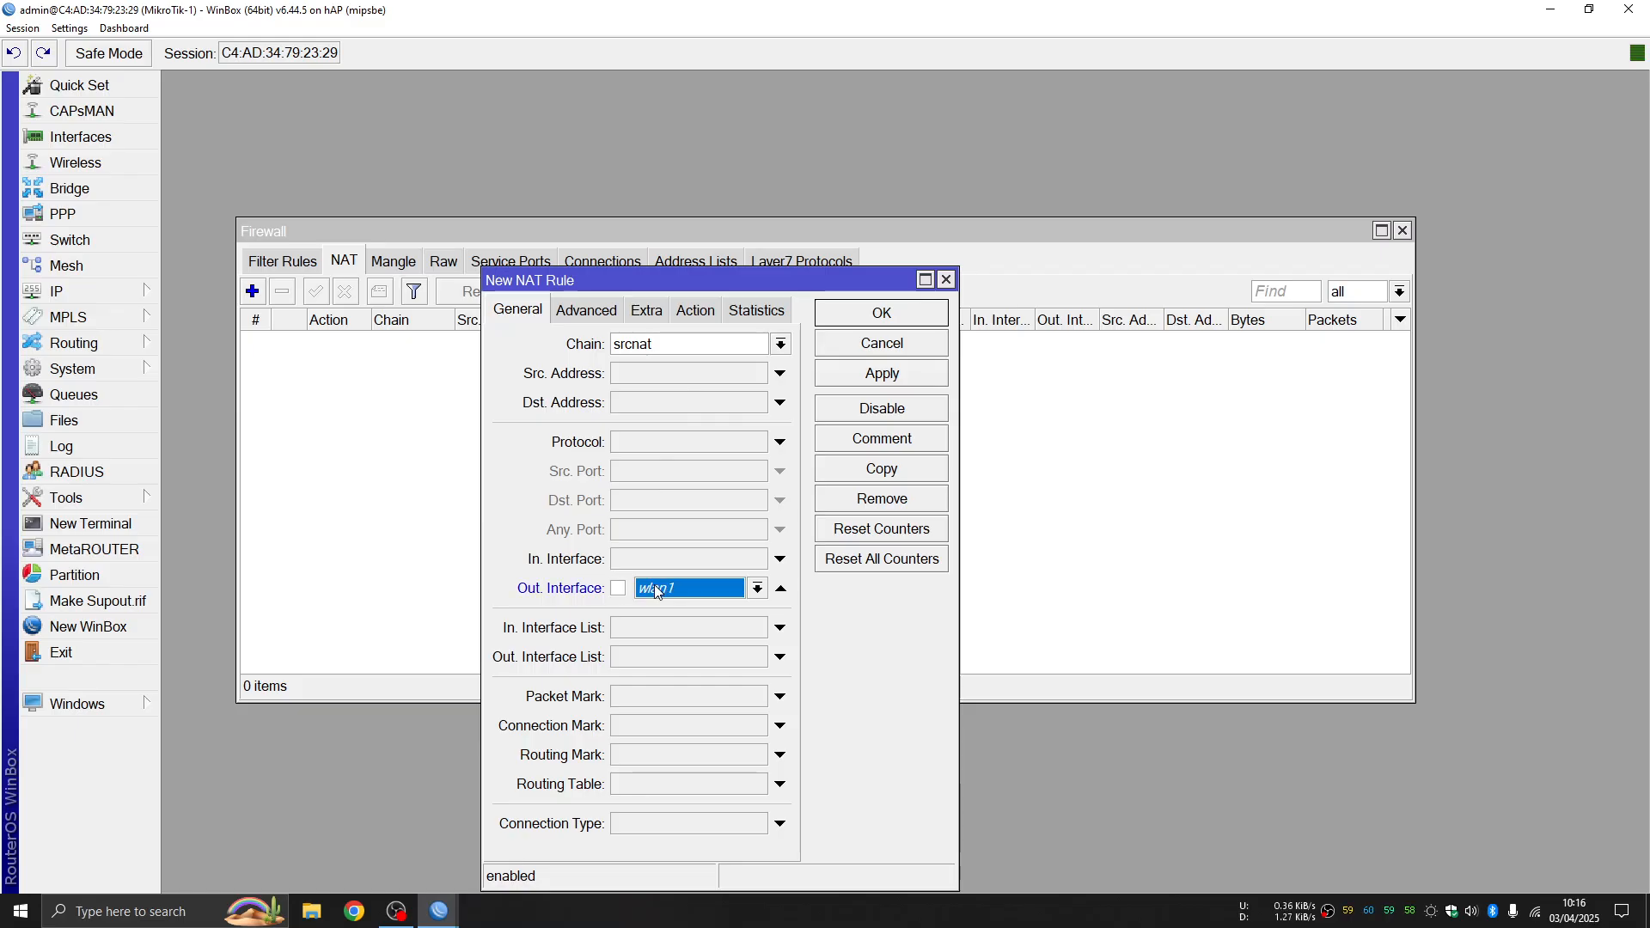
left_click(757, 589)
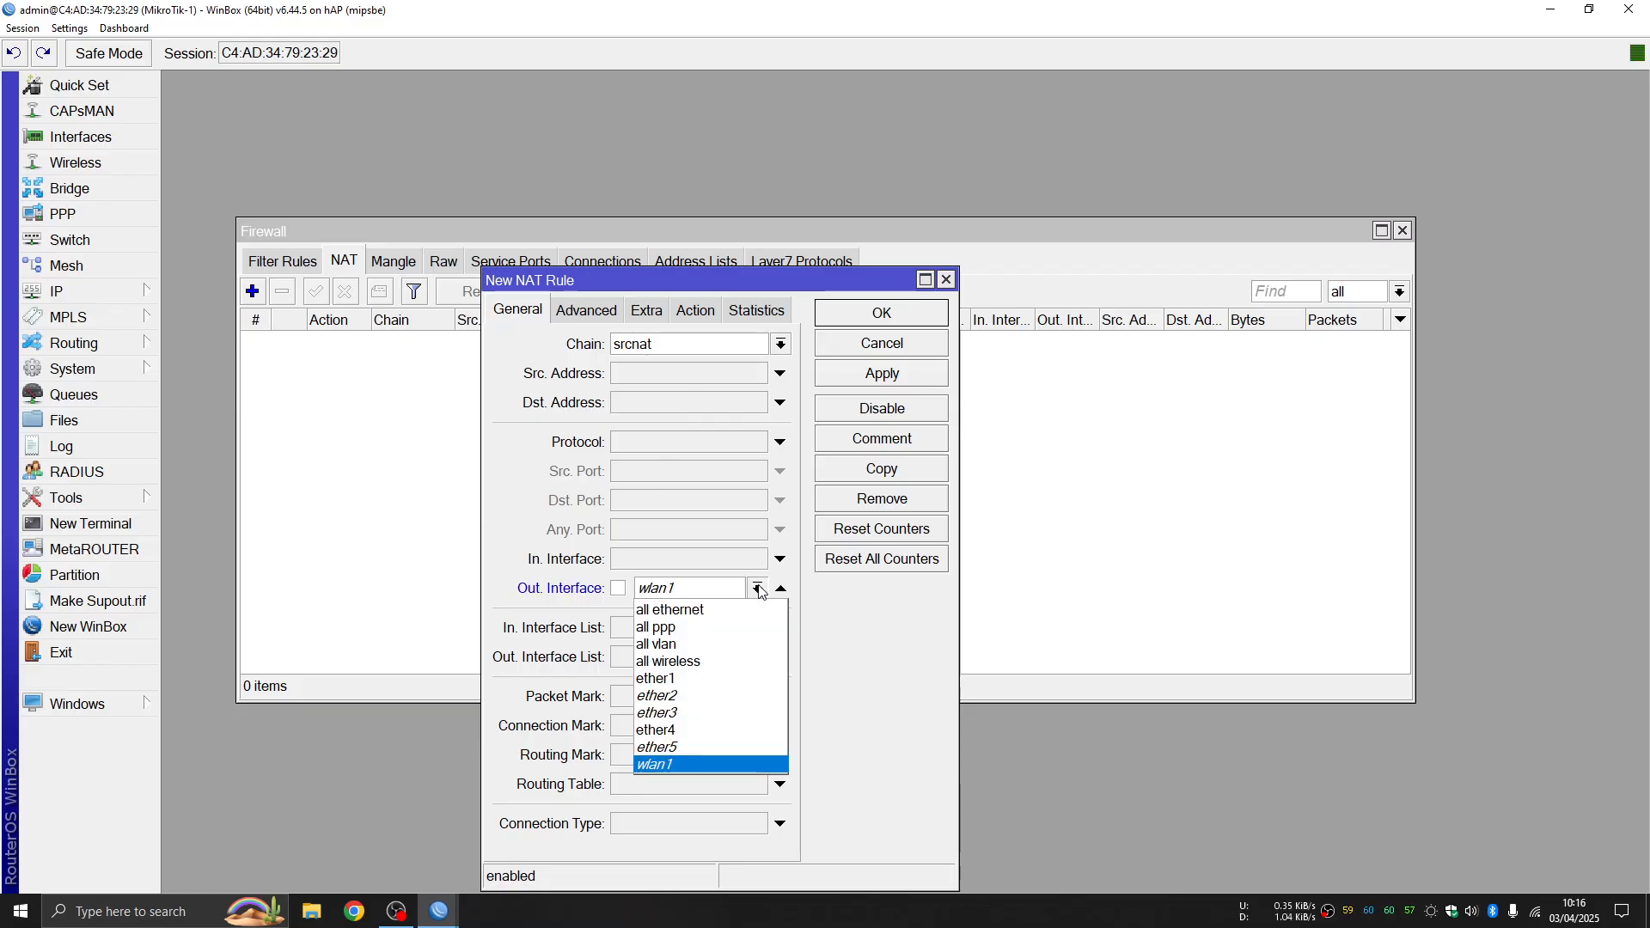
left_click(692, 679)
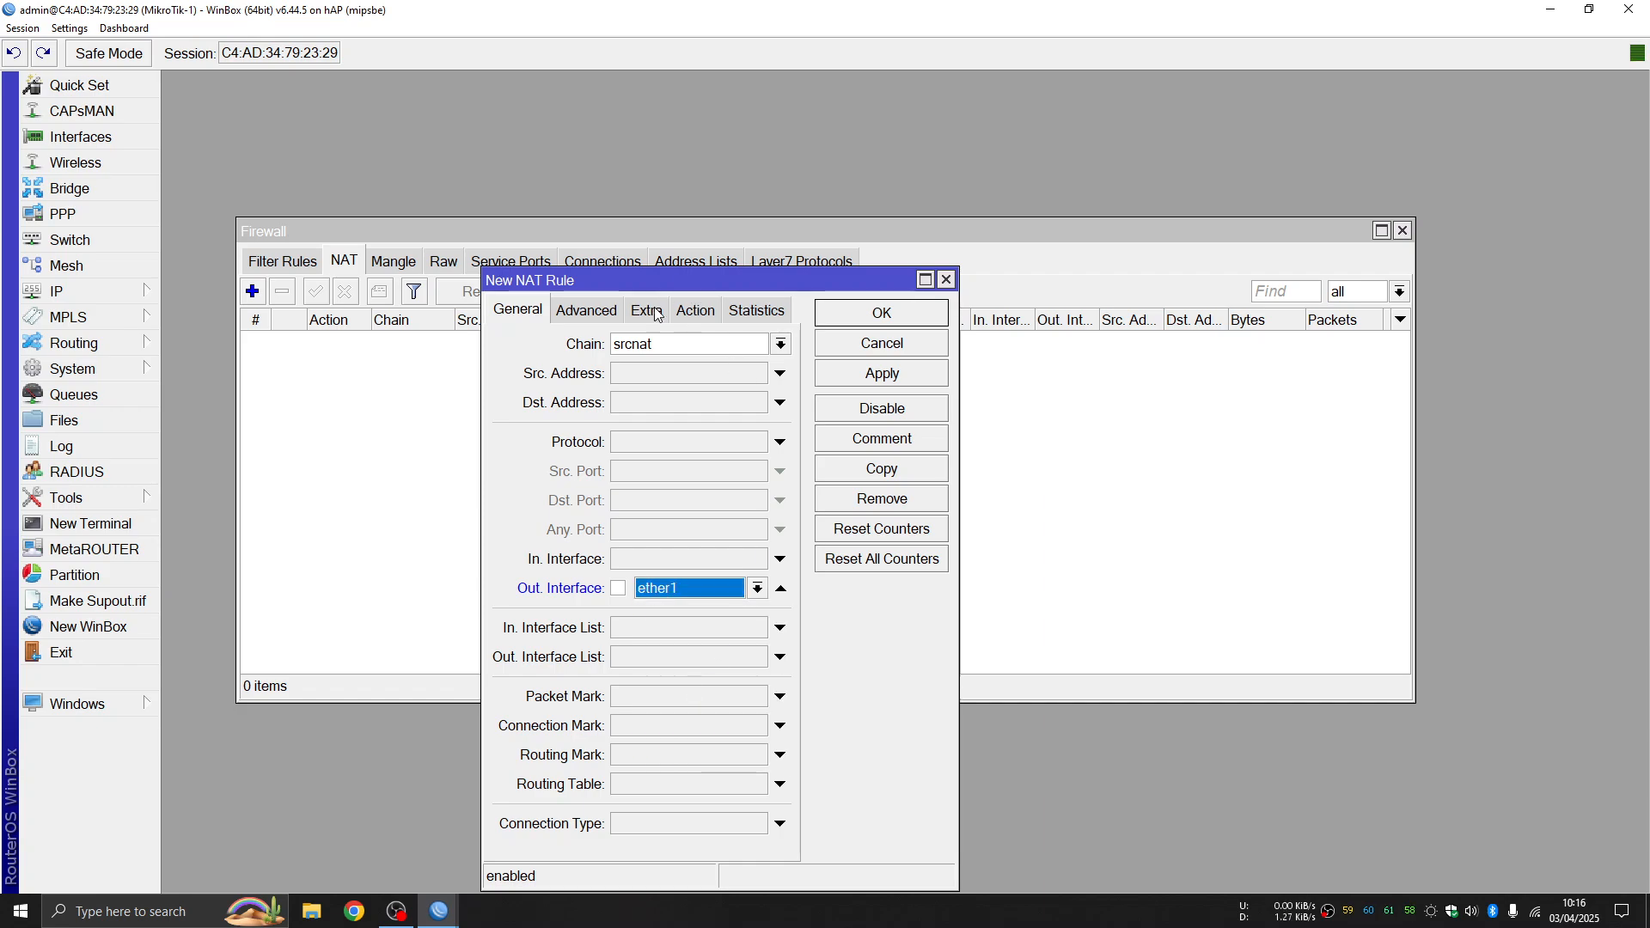
Step: Set the NAT rule's action to masquerade, save the rule and close the firewall window
left_click(587, 315)
left_click(646, 313)
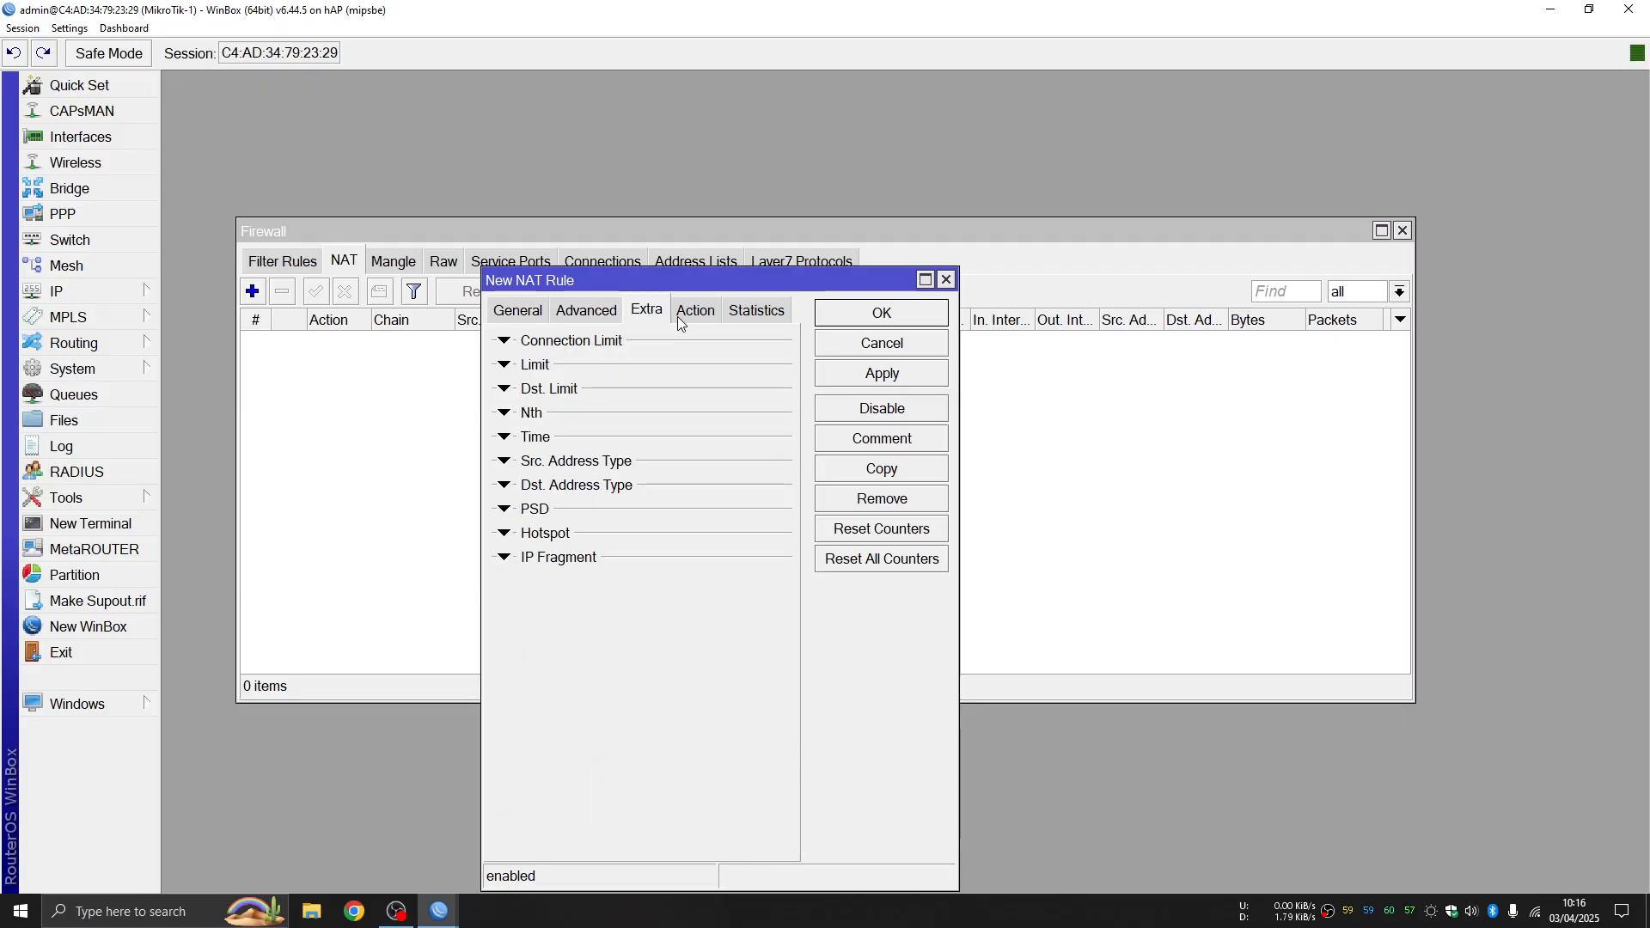
left_click(699, 316)
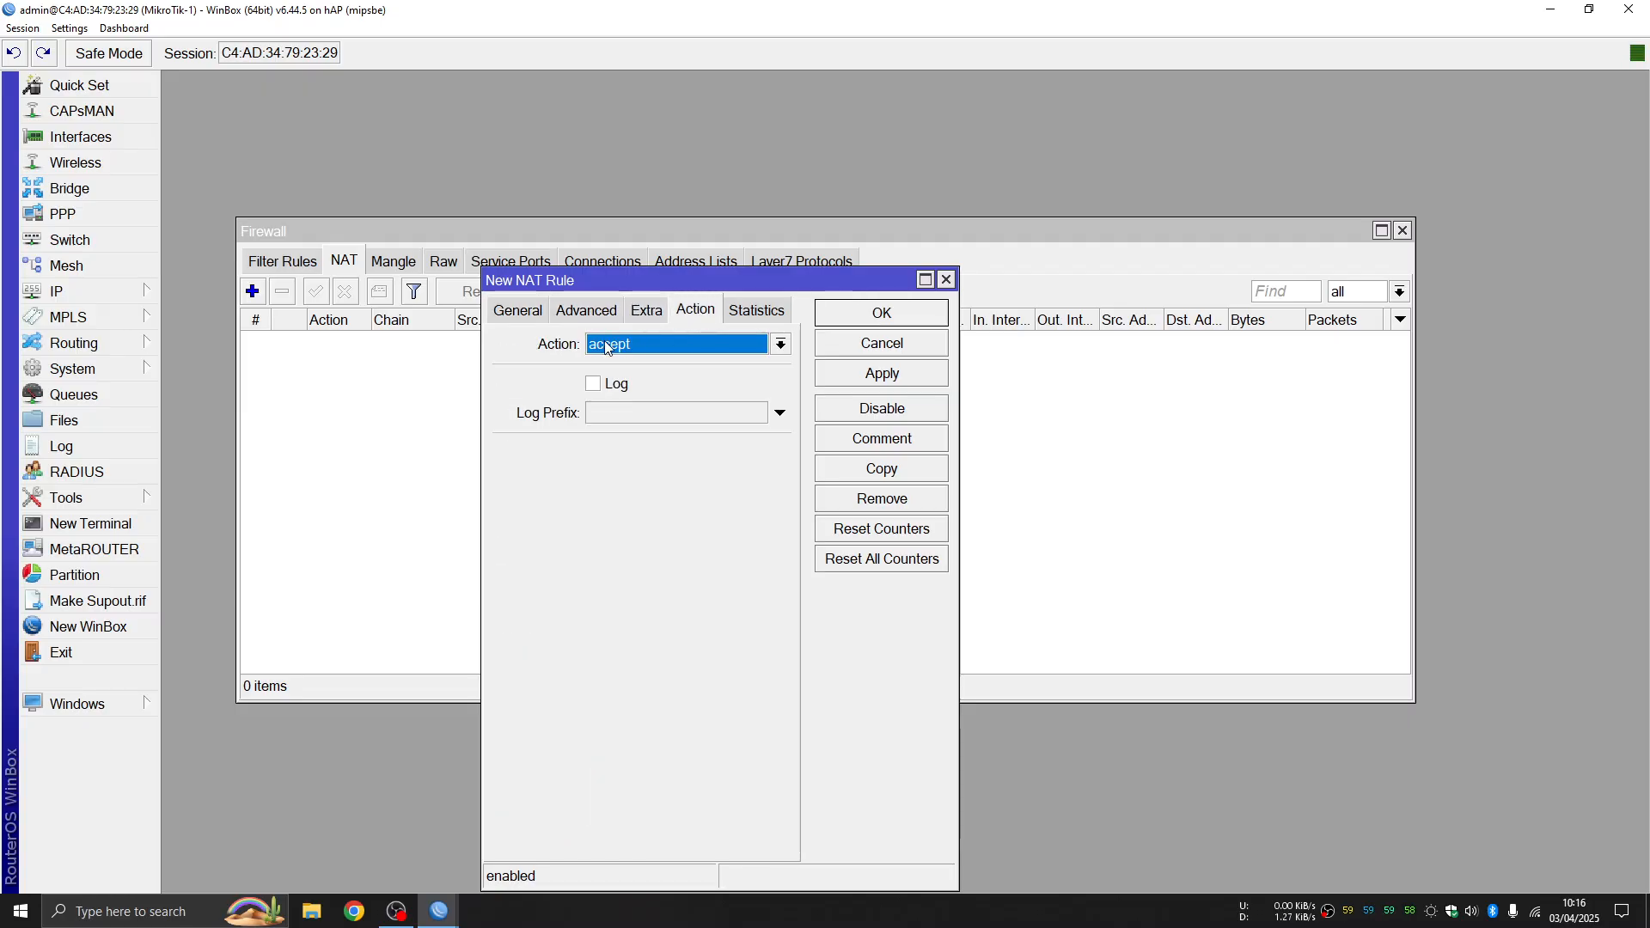
left_click(636, 344)
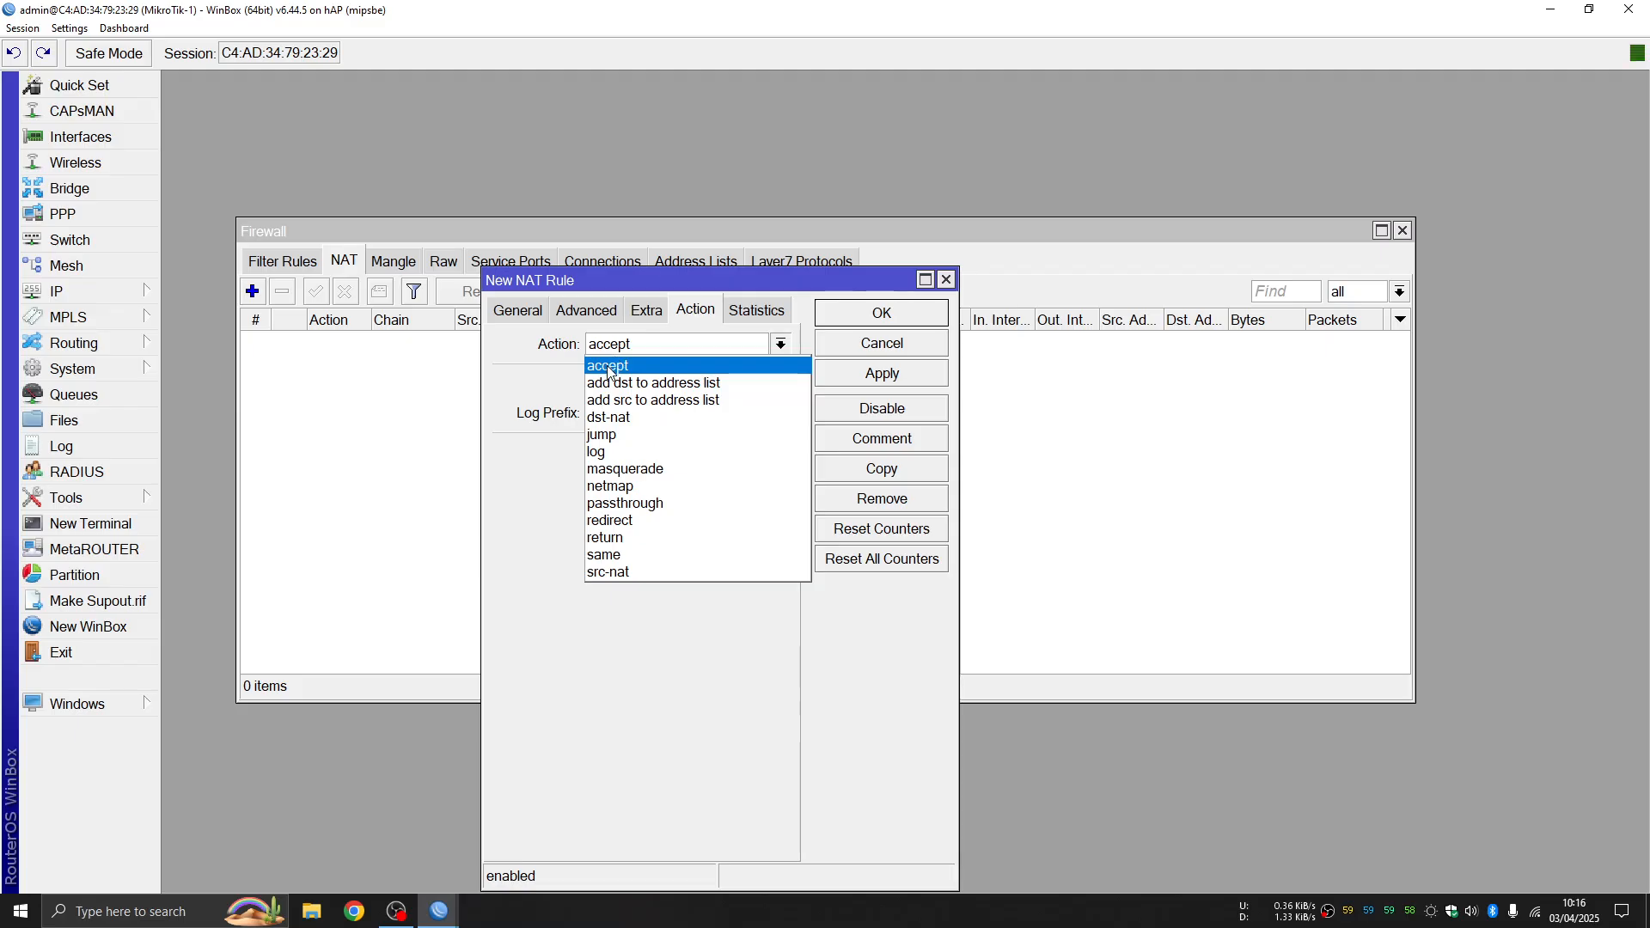
left_click(647, 470)
left_click(877, 375)
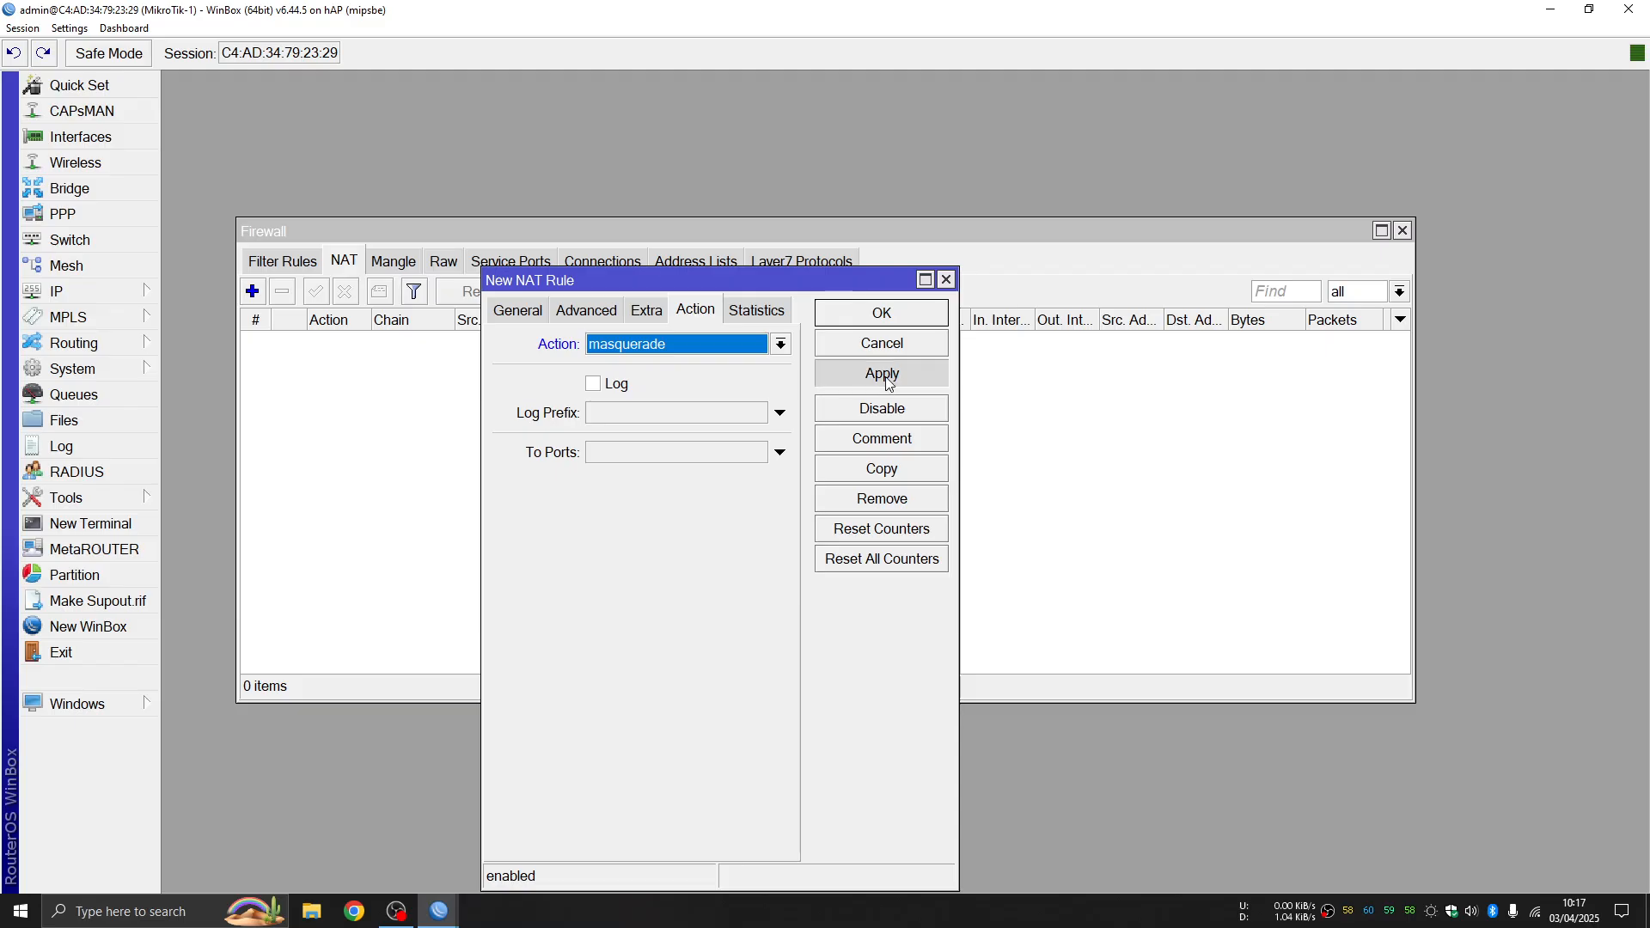
left_click(890, 321)
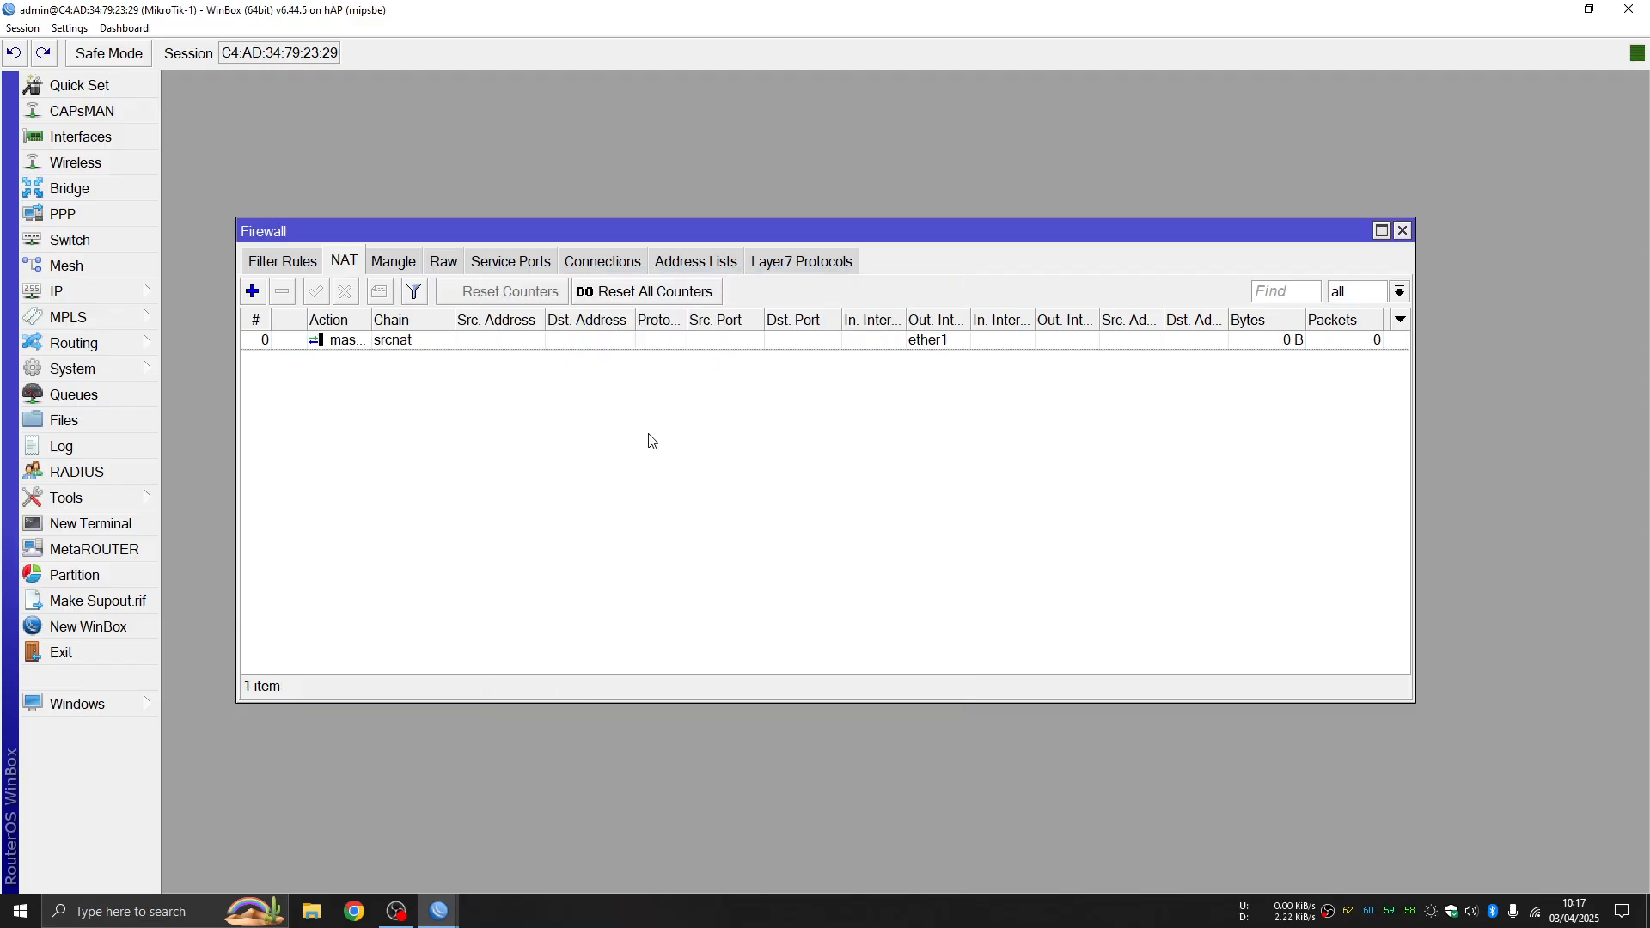
left_click(1405, 233)
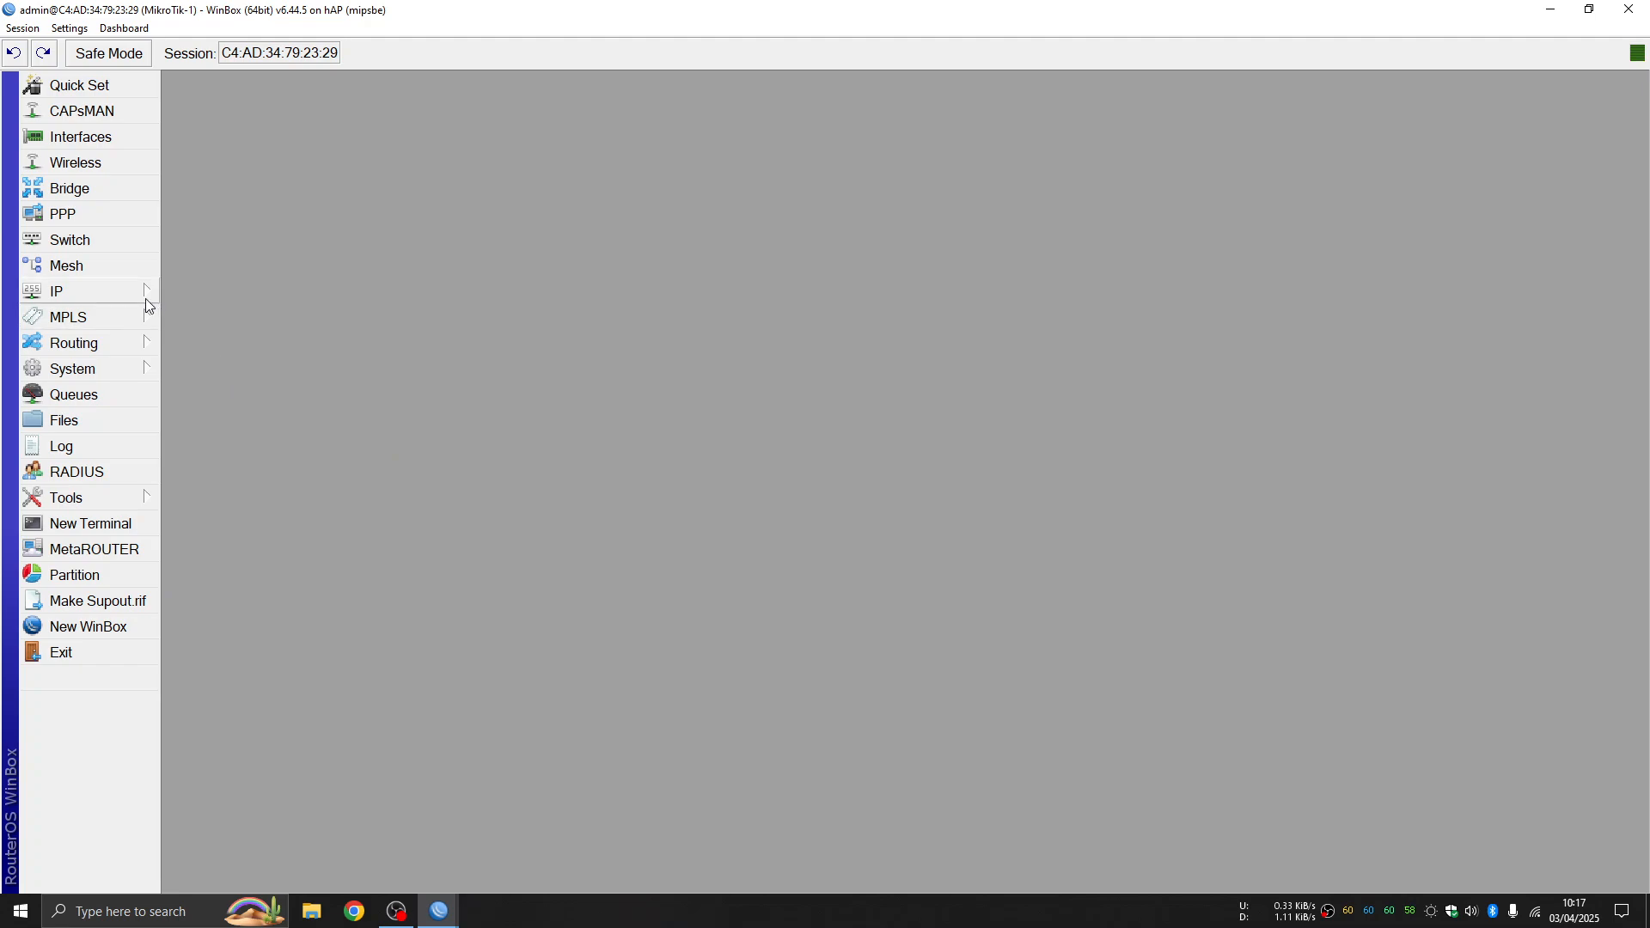
Step: Add the IP address 192.168.4.1/24 on interface ether4 and save it
left_click(120, 291)
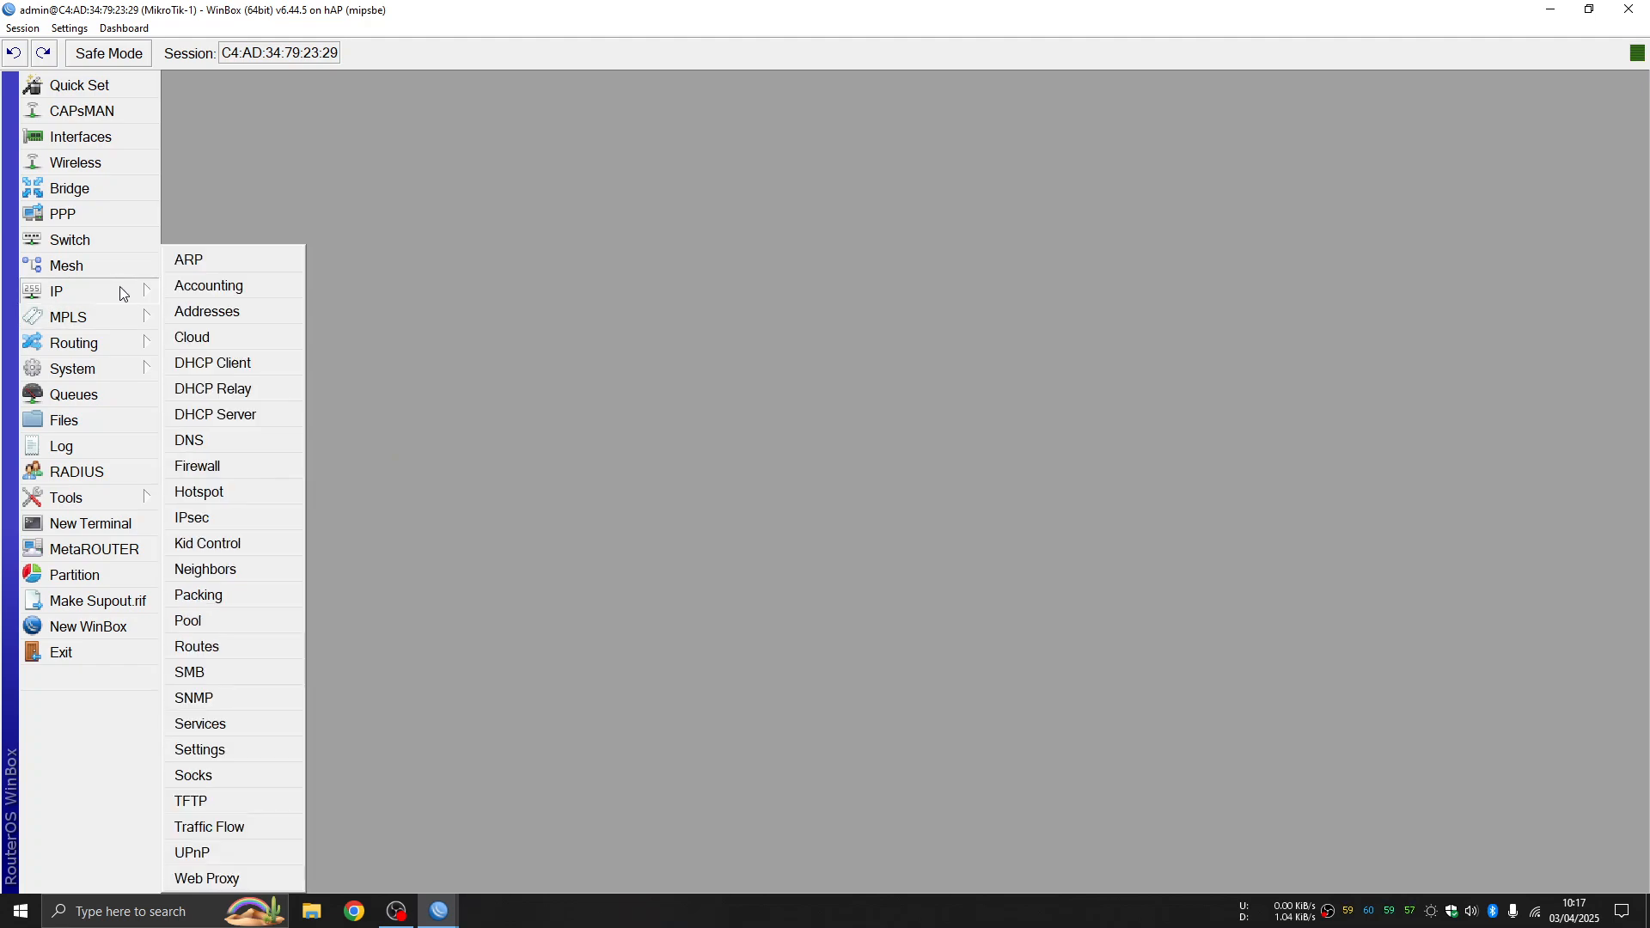
left_click(268, 310)
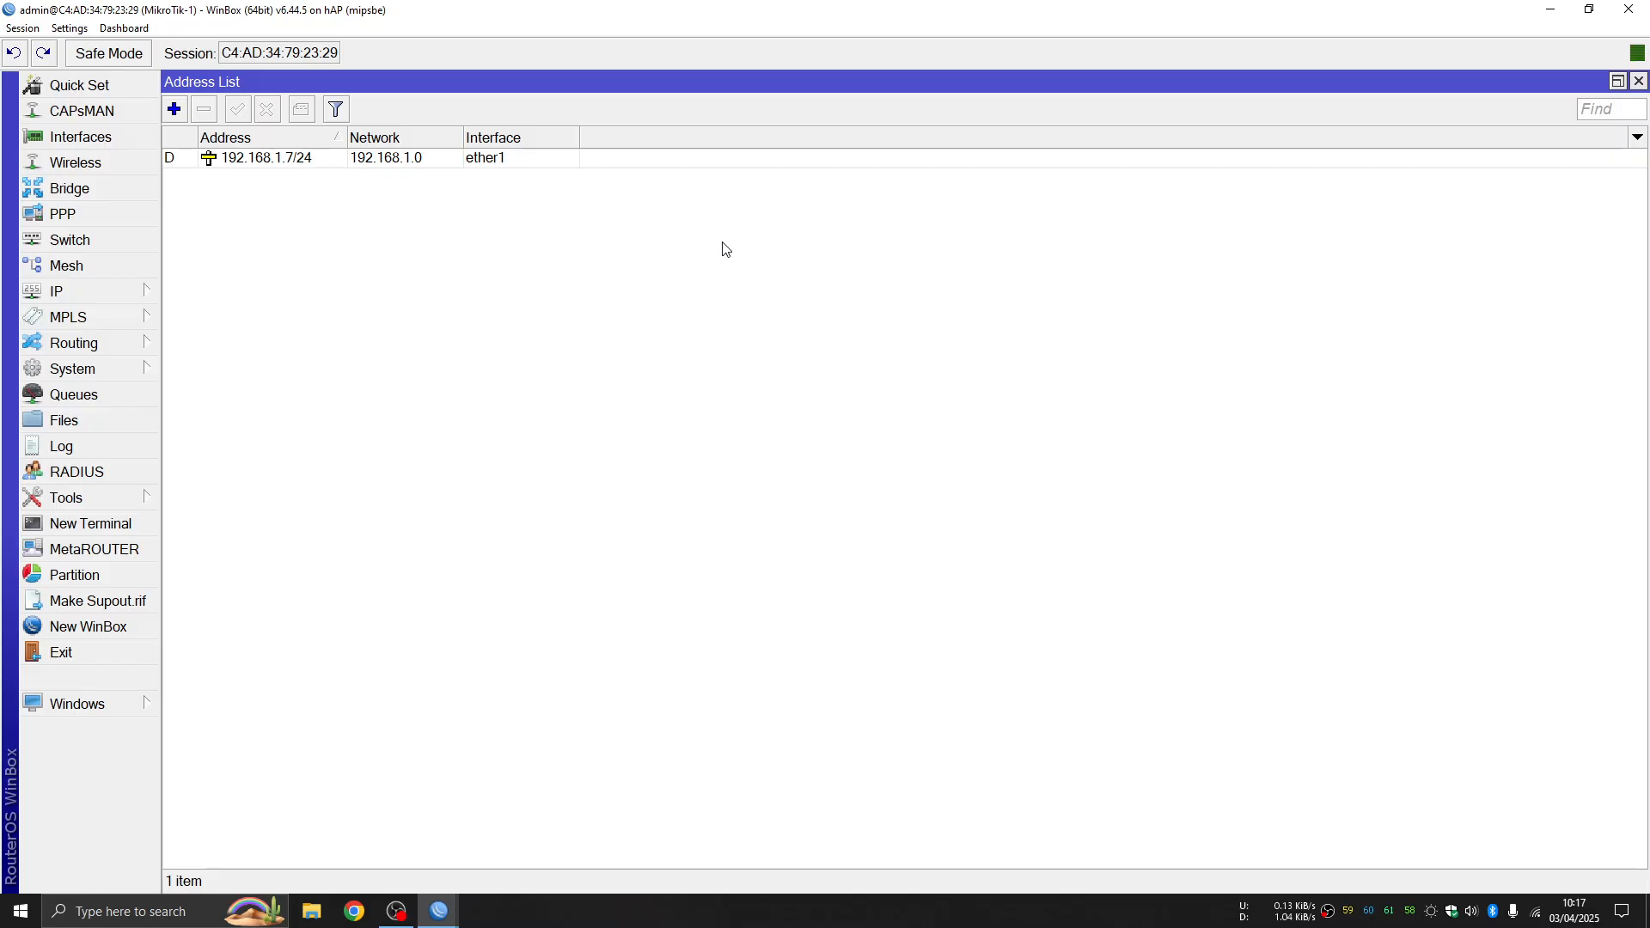
left_click(173, 111)
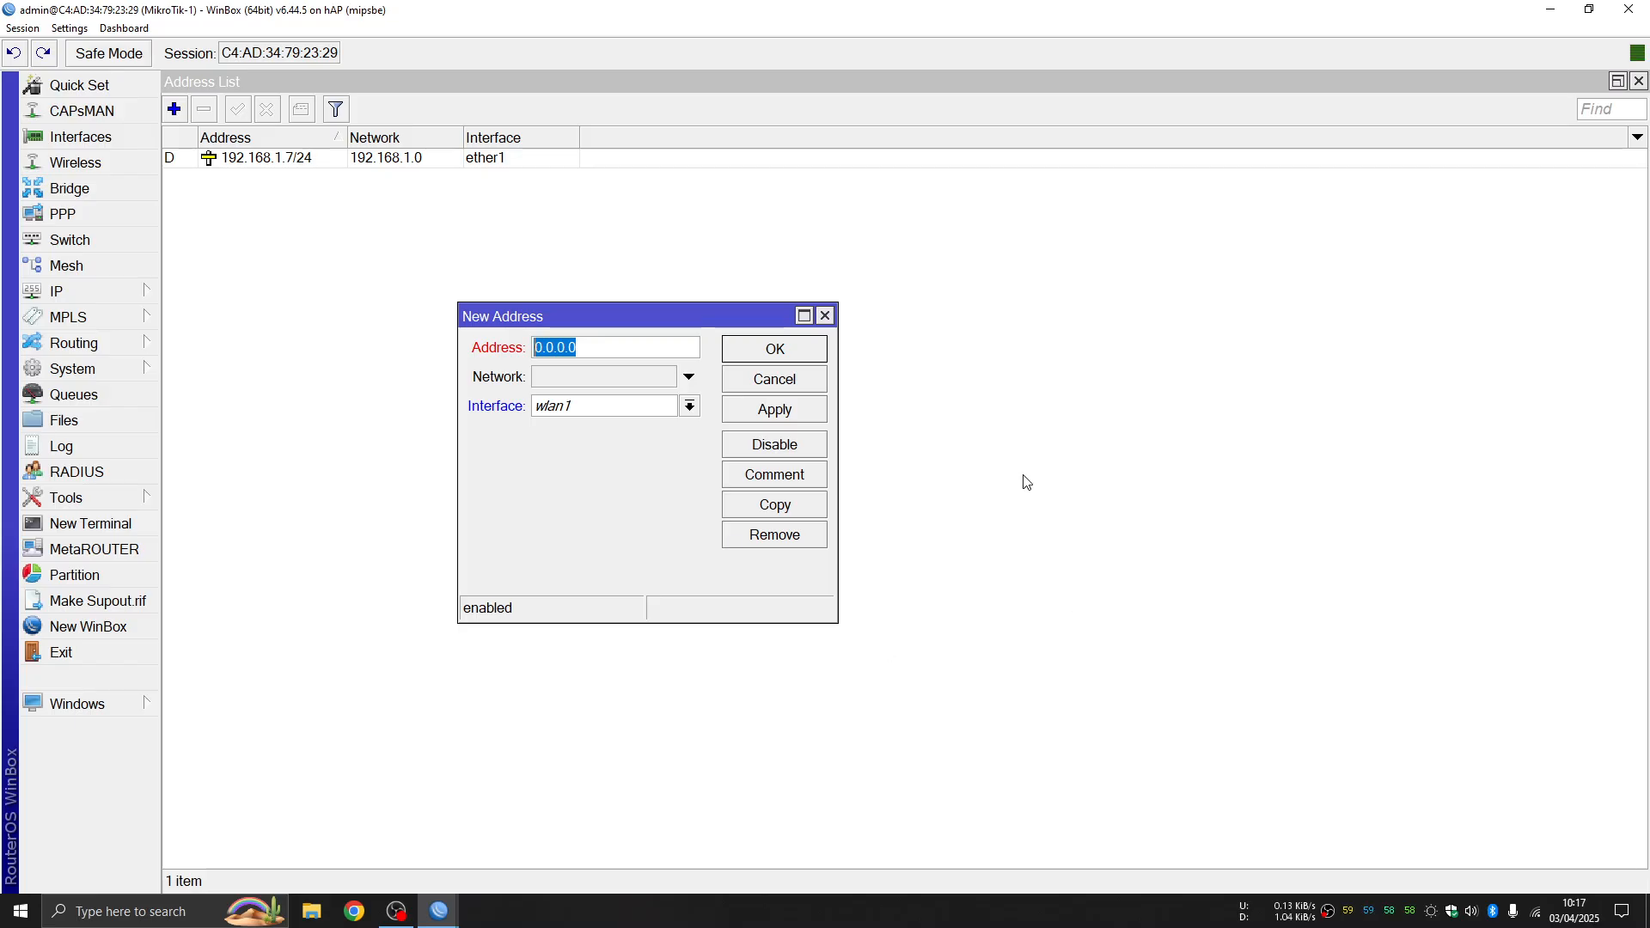
type("192.168")
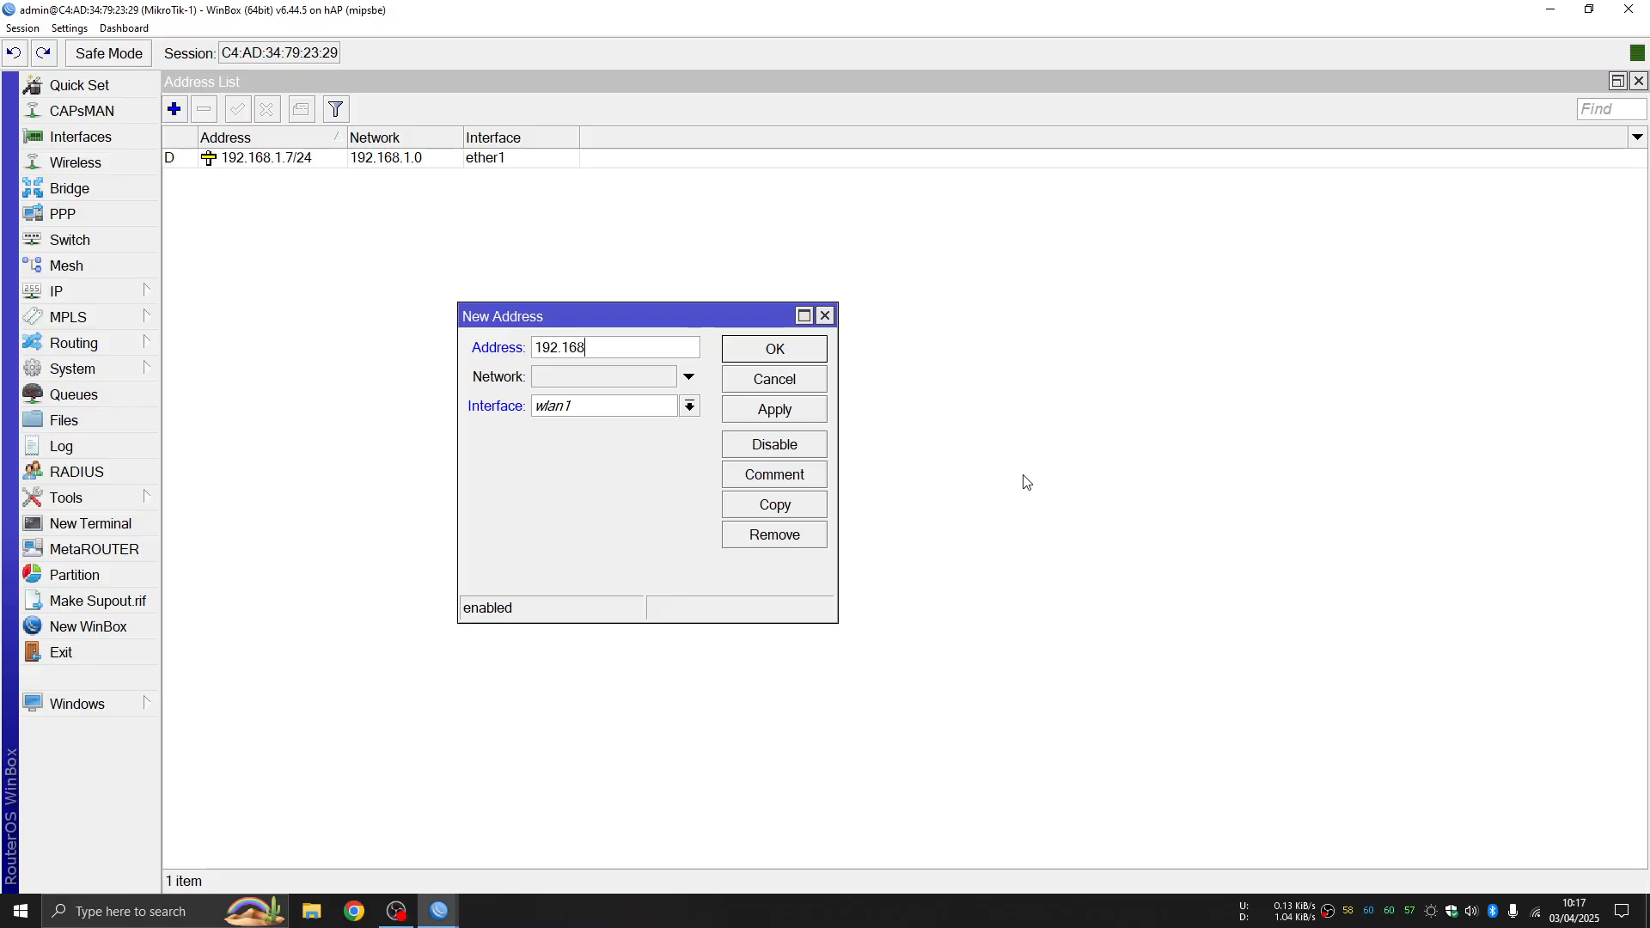
type(".4.1/24")
left_click(689, 405)
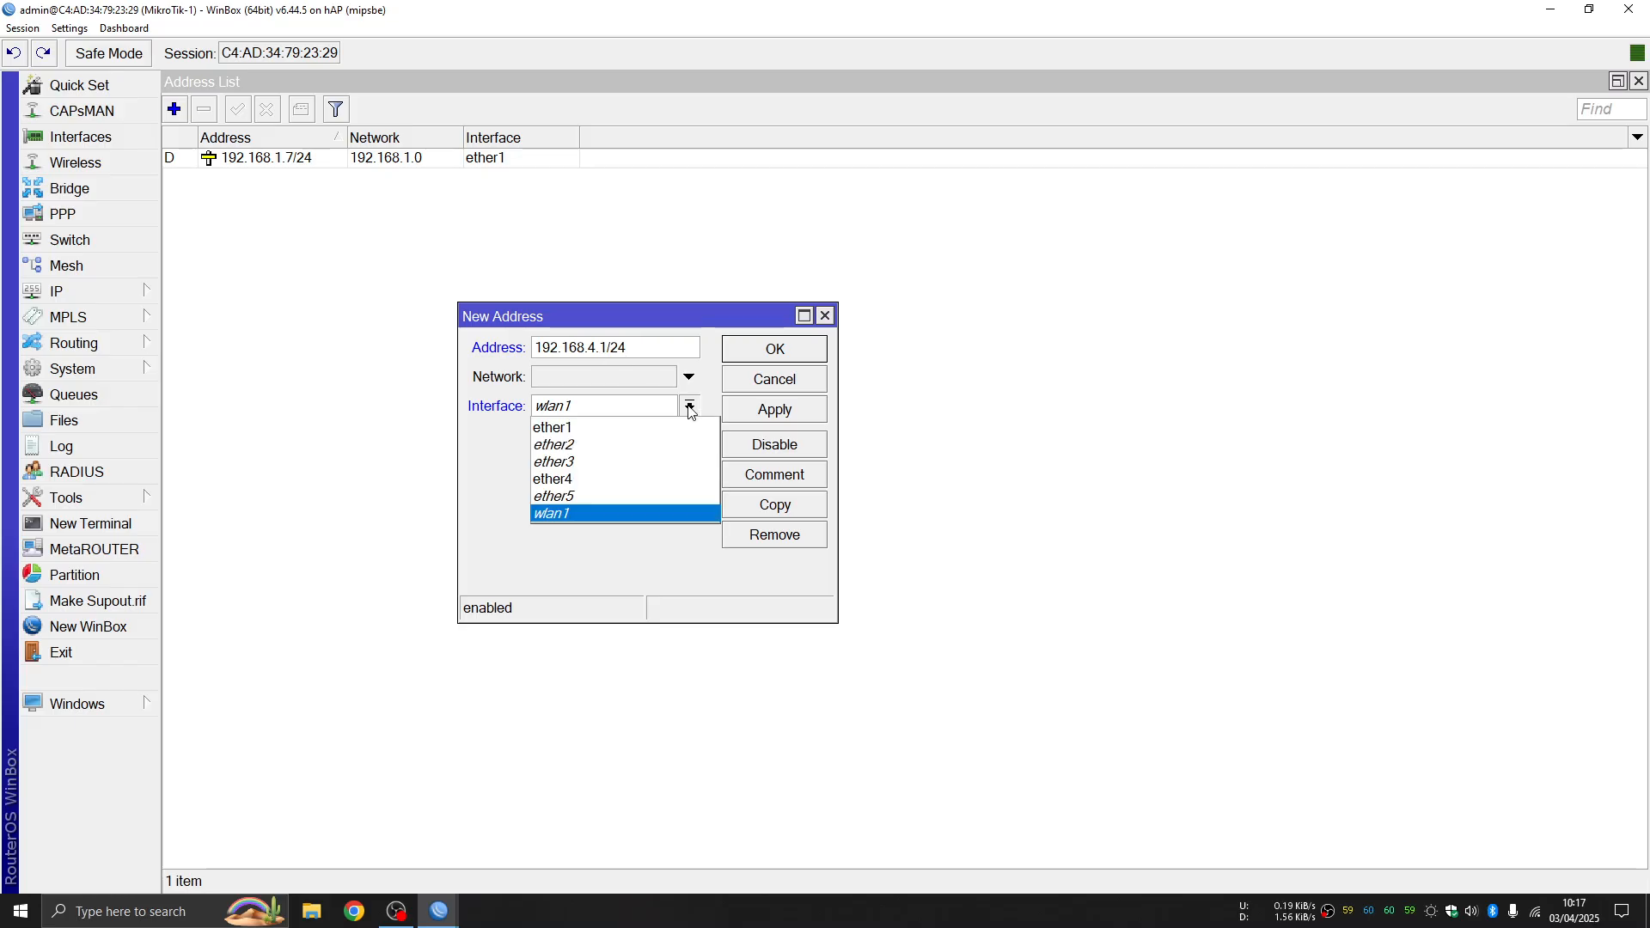
left_click(572, 478)
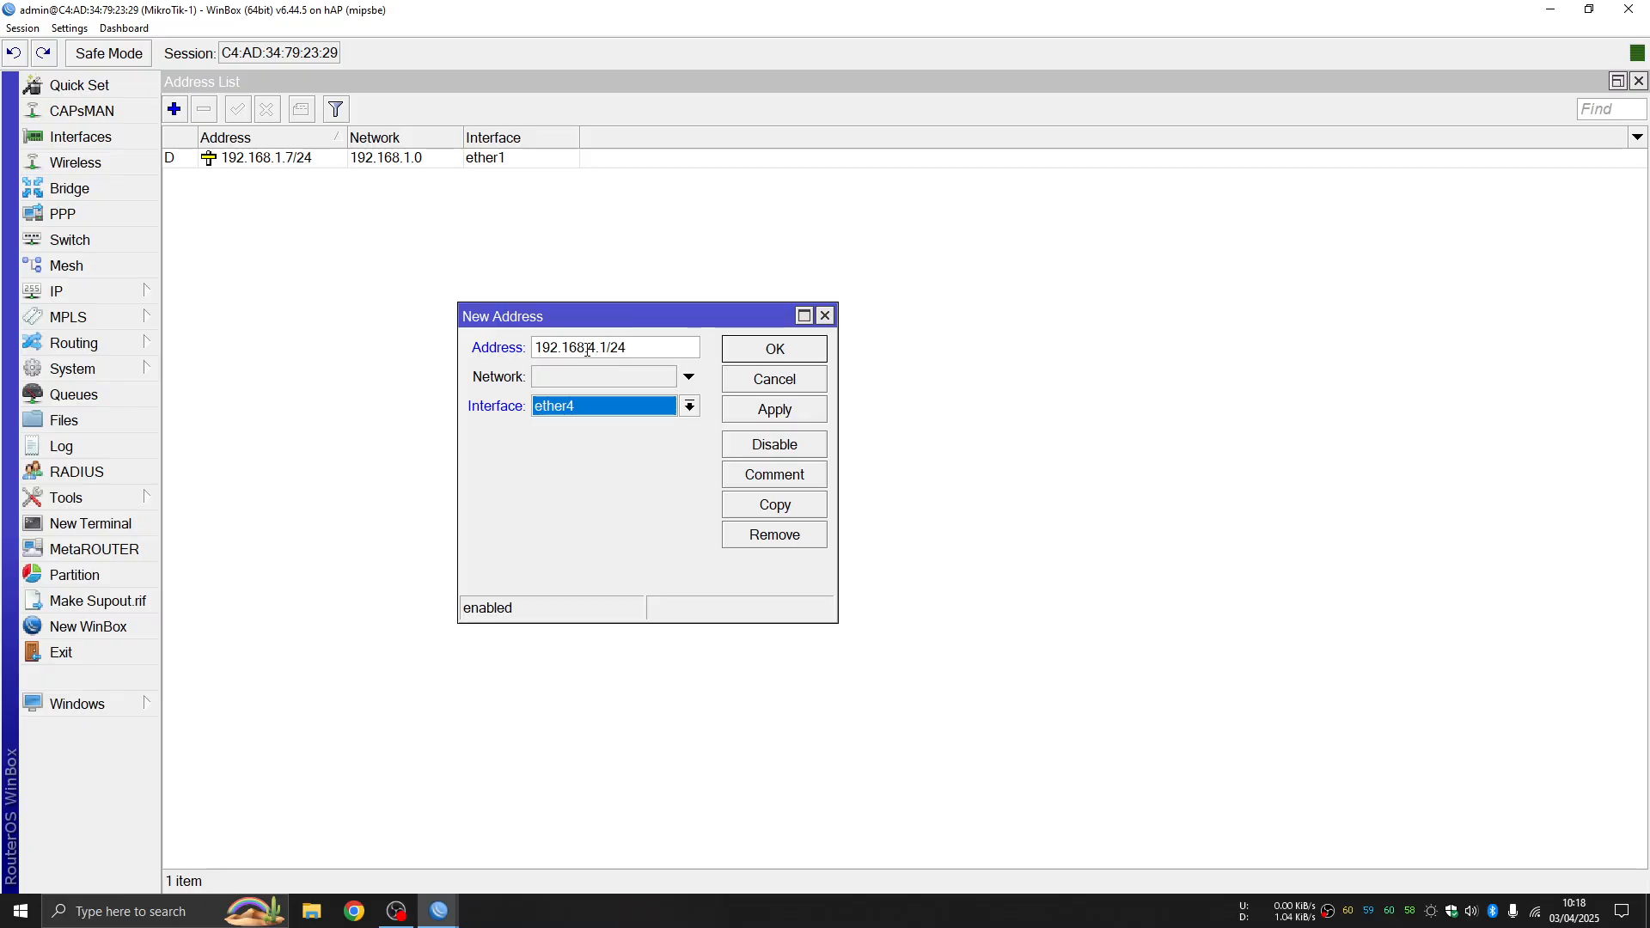
left_click(799, 409)
left_click(785, 353)
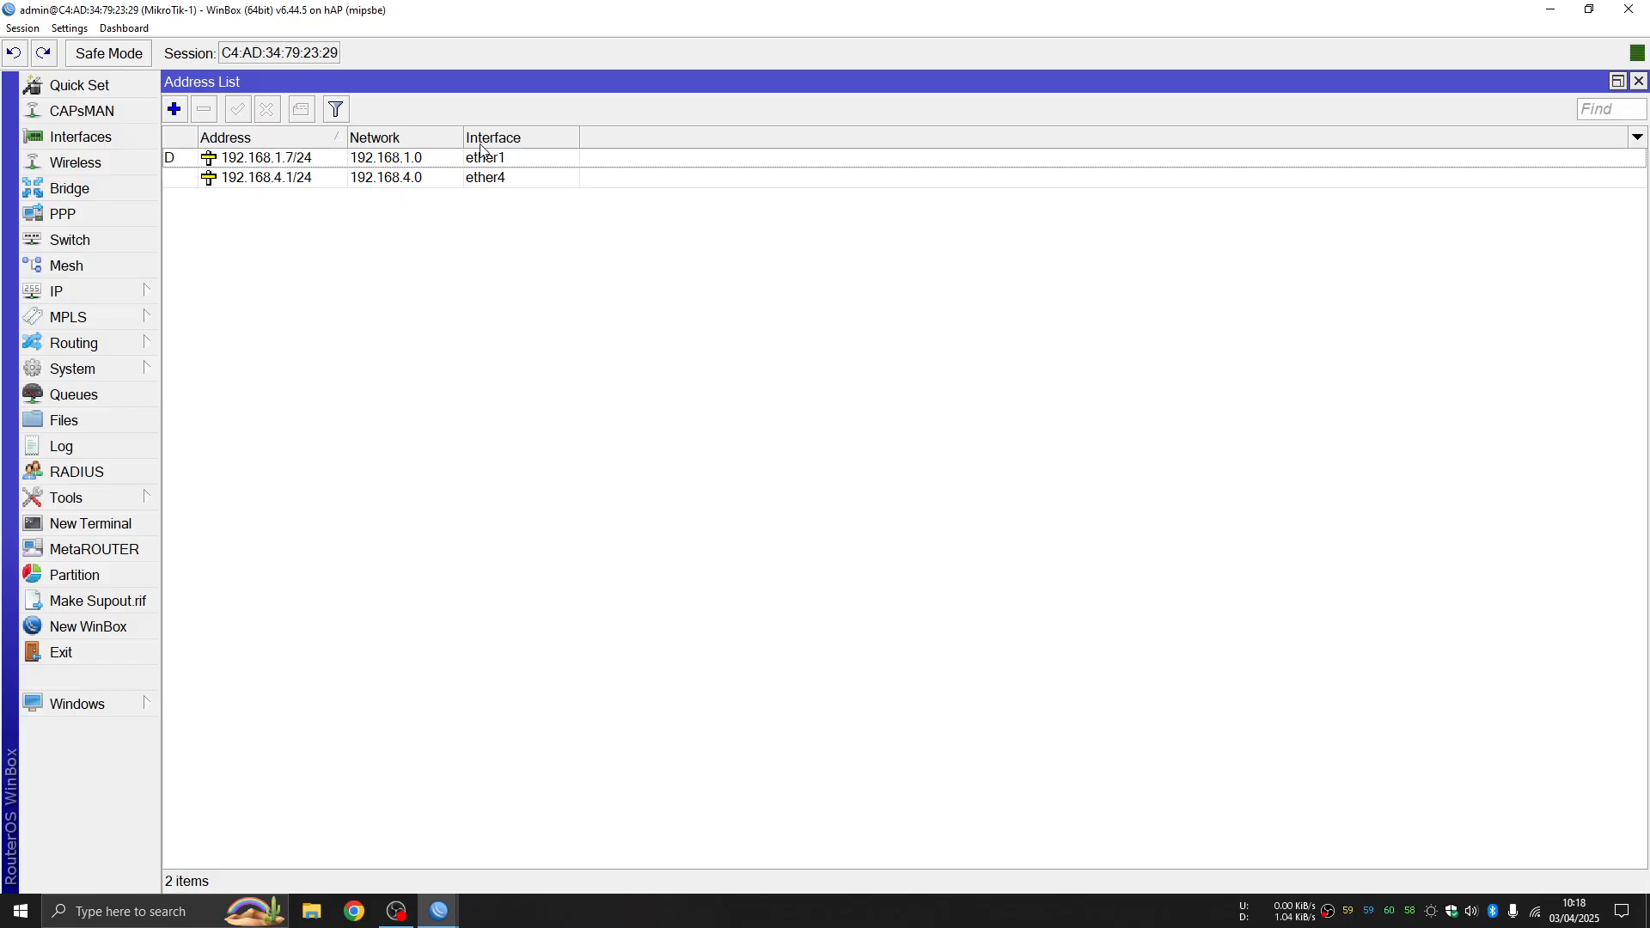
Step: Open the router's DHCP server list
left_click(124, 290)
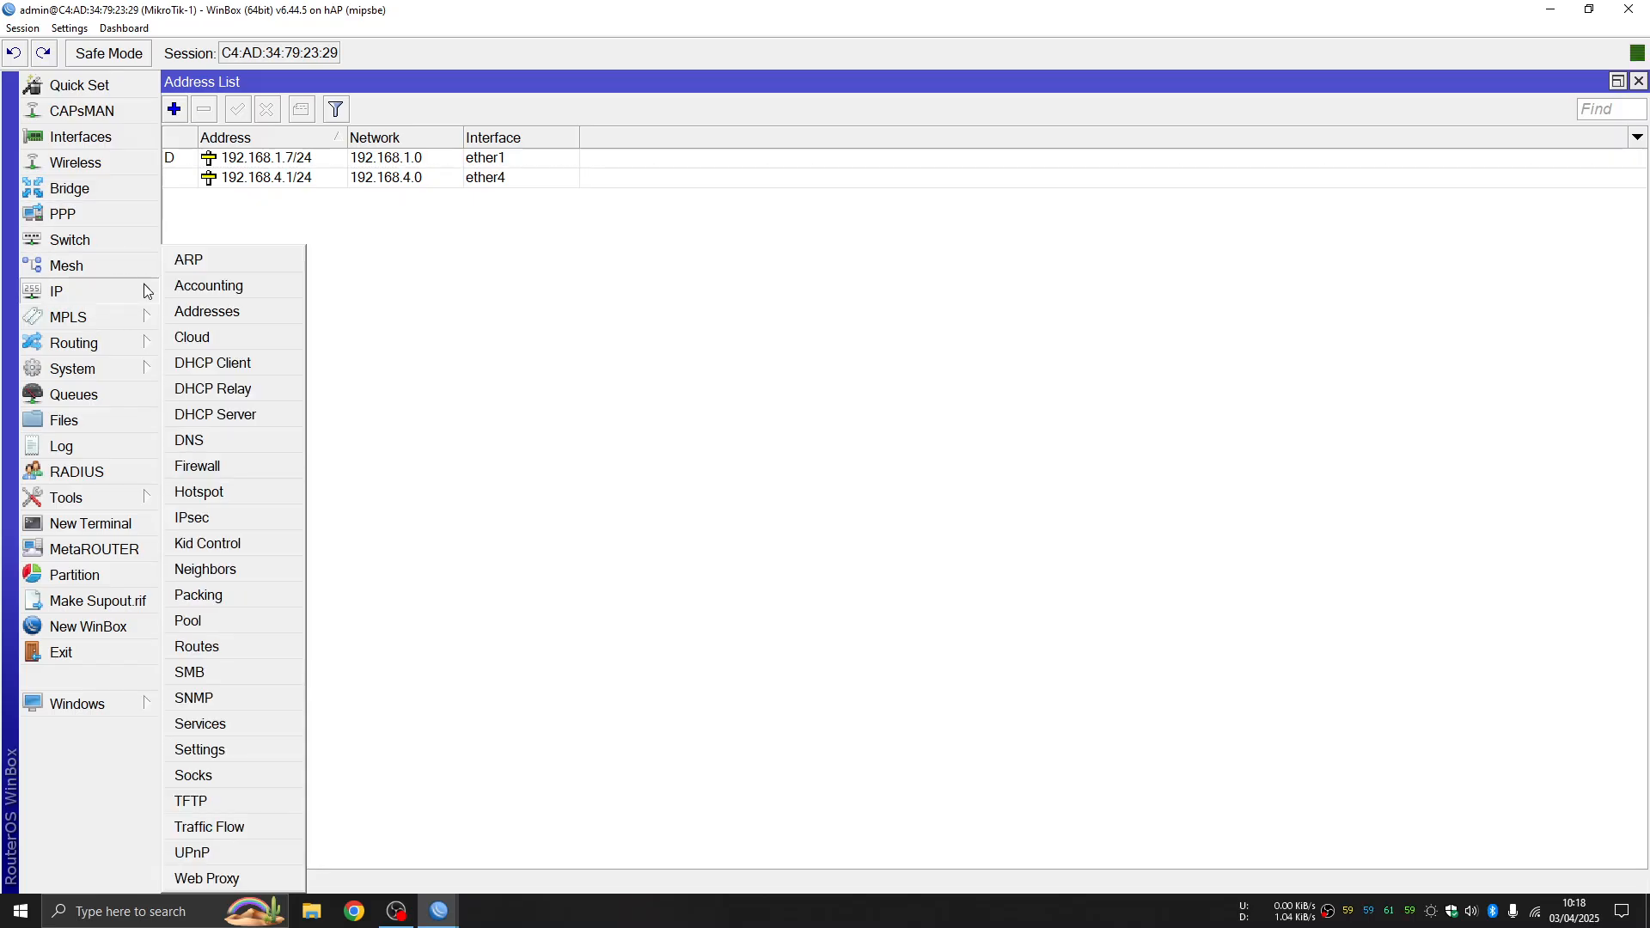
left_click(255, 418)
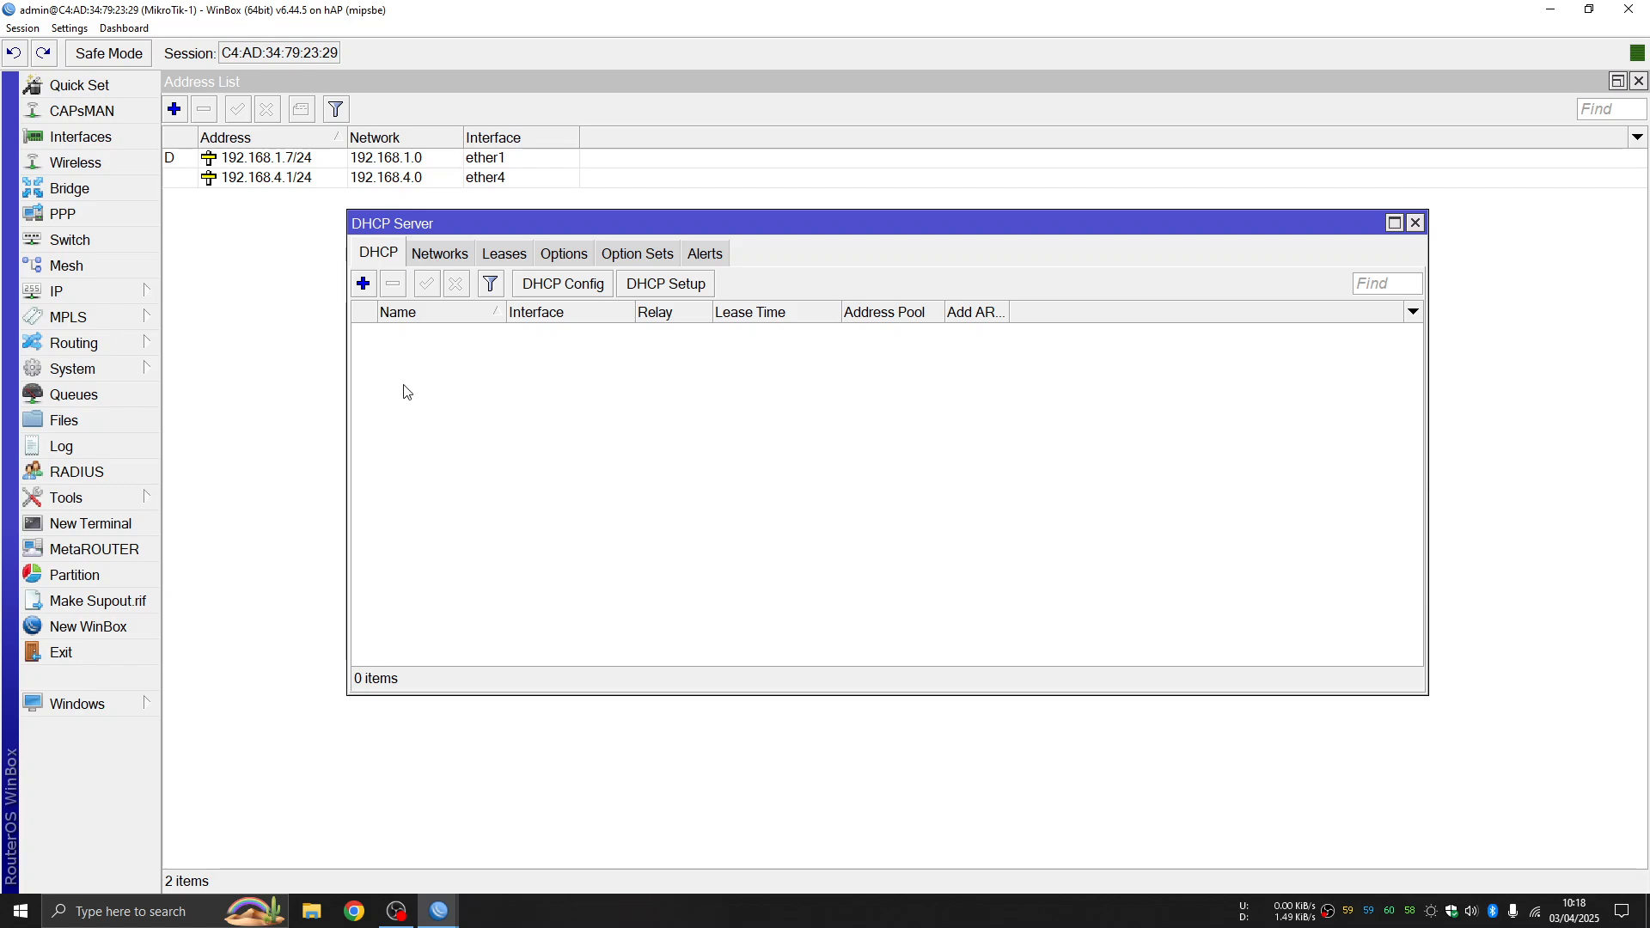
left_click(672, 293)
left_click_drag(917, 487, 910, 486)
key("Escape")
Step: Start the DHCP Setup wizard and choose ether4 as the DHCP server interface
left_click(662, 288)
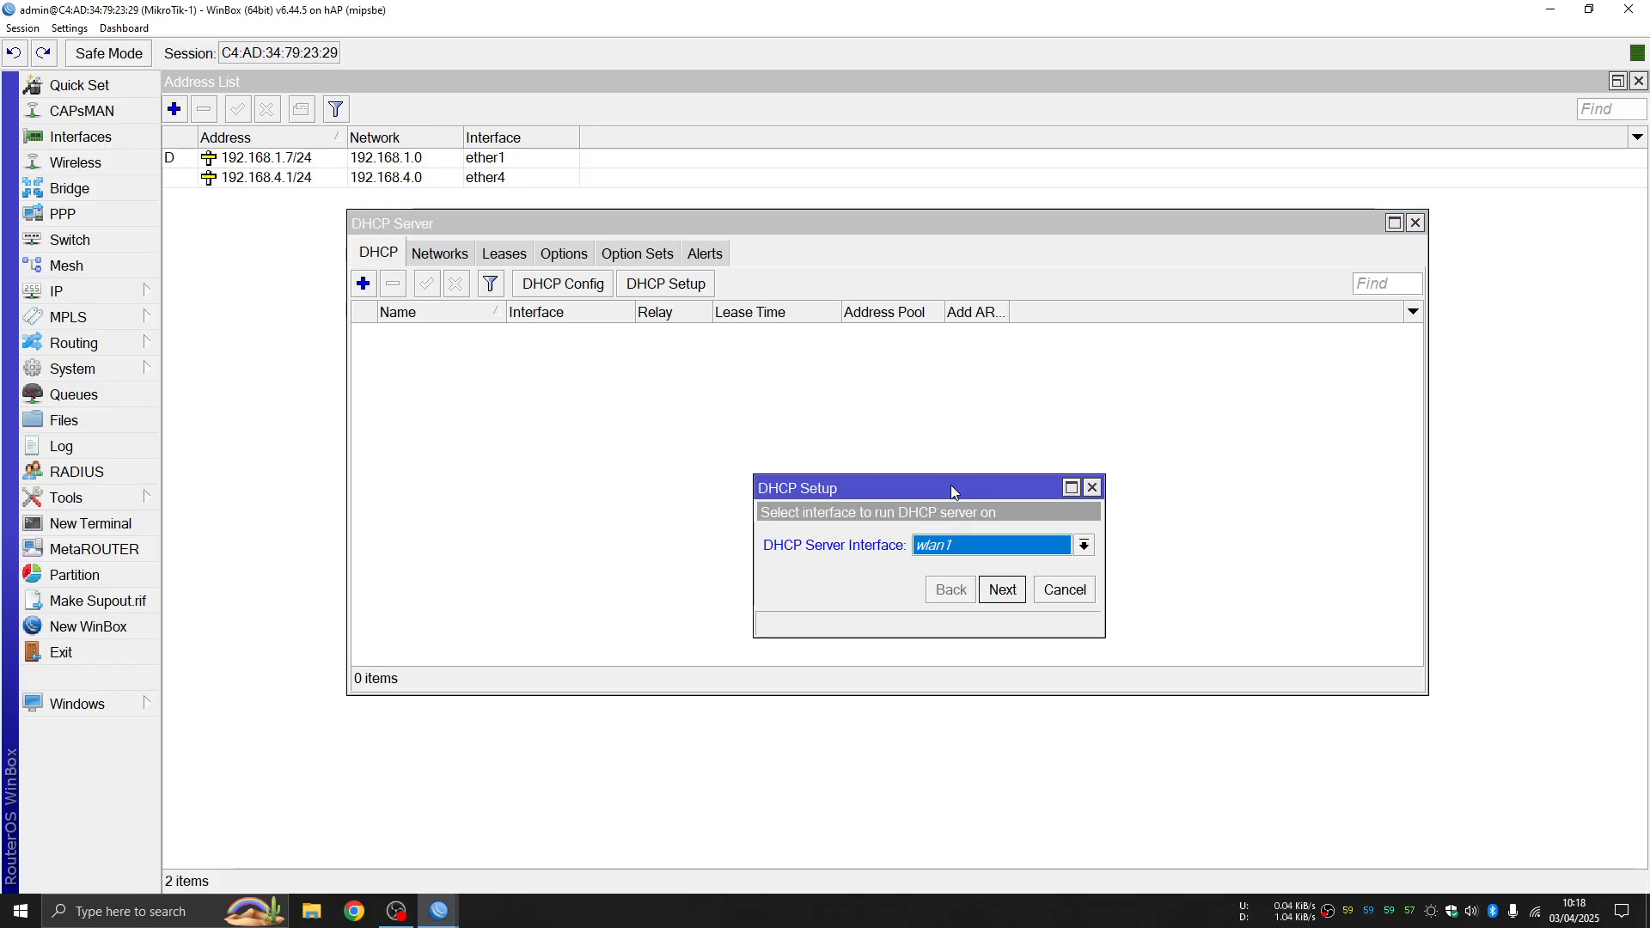
left_click_drag(951, 485, 843, 414)
left_click(886, 474)
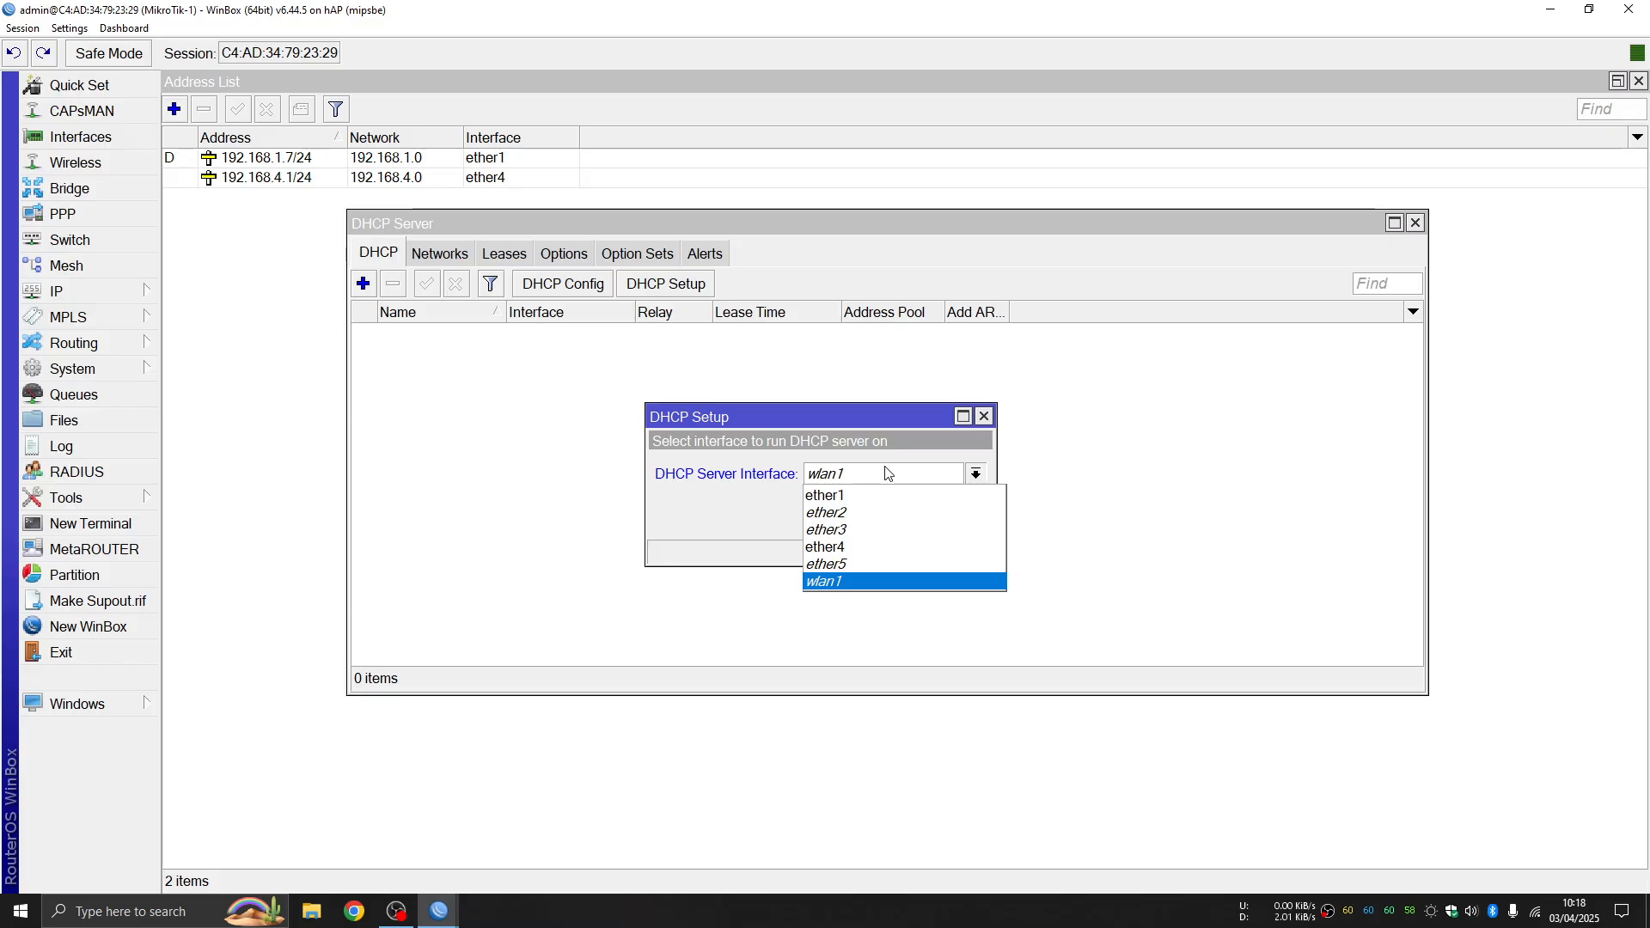
left_click(846, 548)
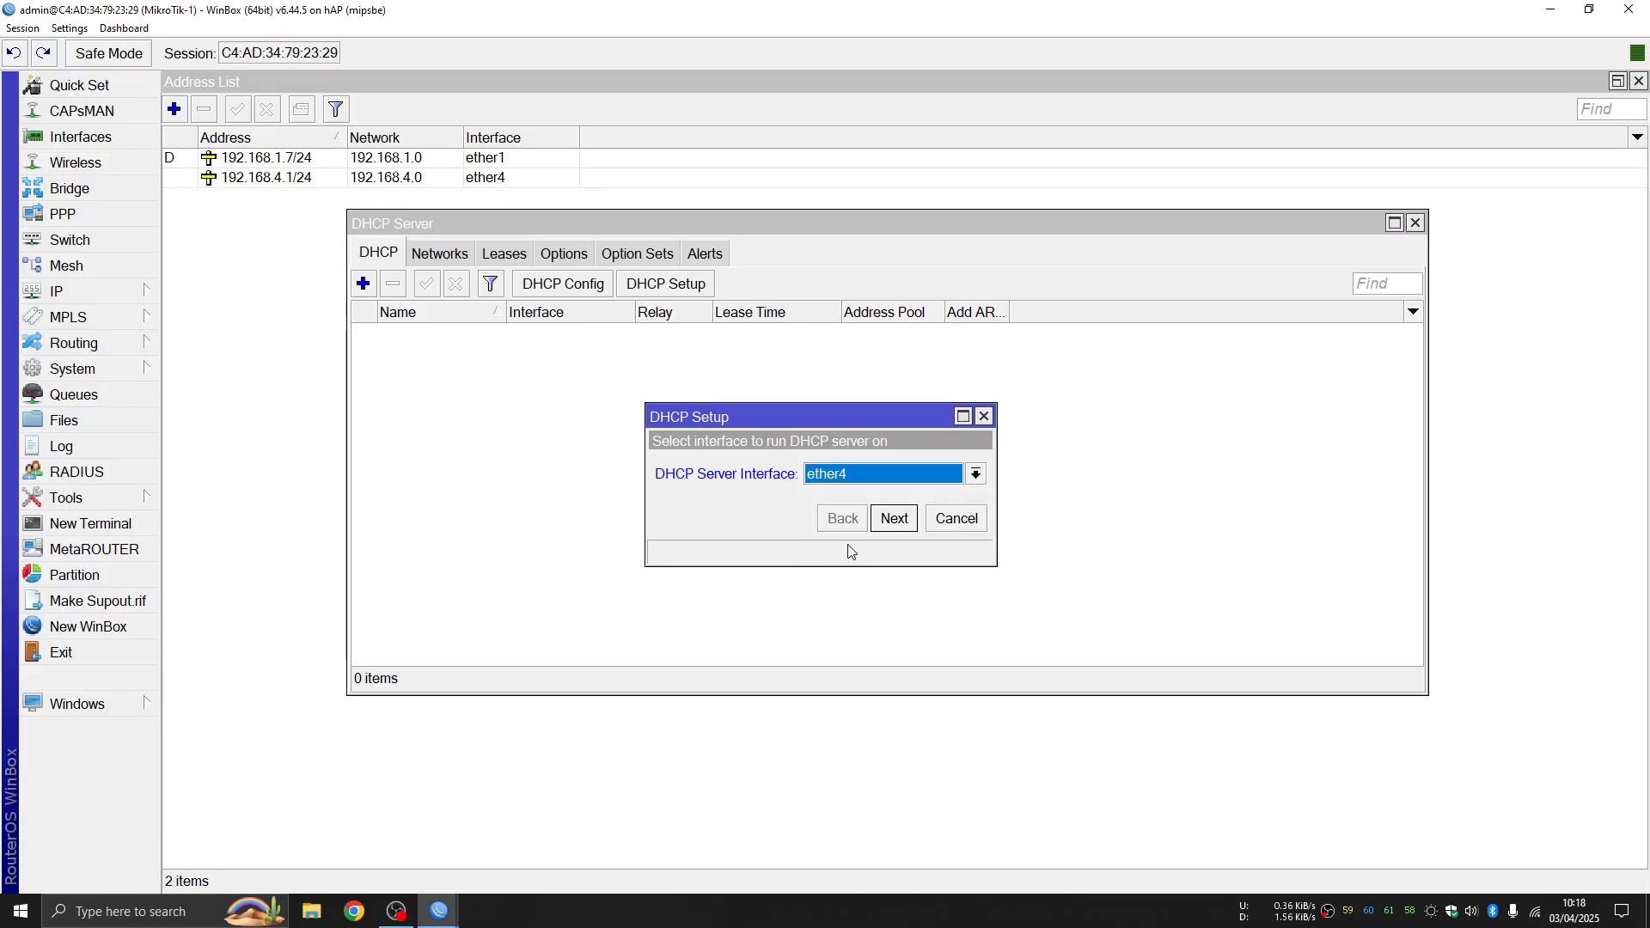
Step: Accept the remaining DHCP setup defaults, including the 00:10:00 lease time, finish the setup, and close the DHCP server and address lists
left_click(895, 519)
left_click(895, 519)
left_click(895, 519)
left_click(895, 519)
left_click(895, 519)
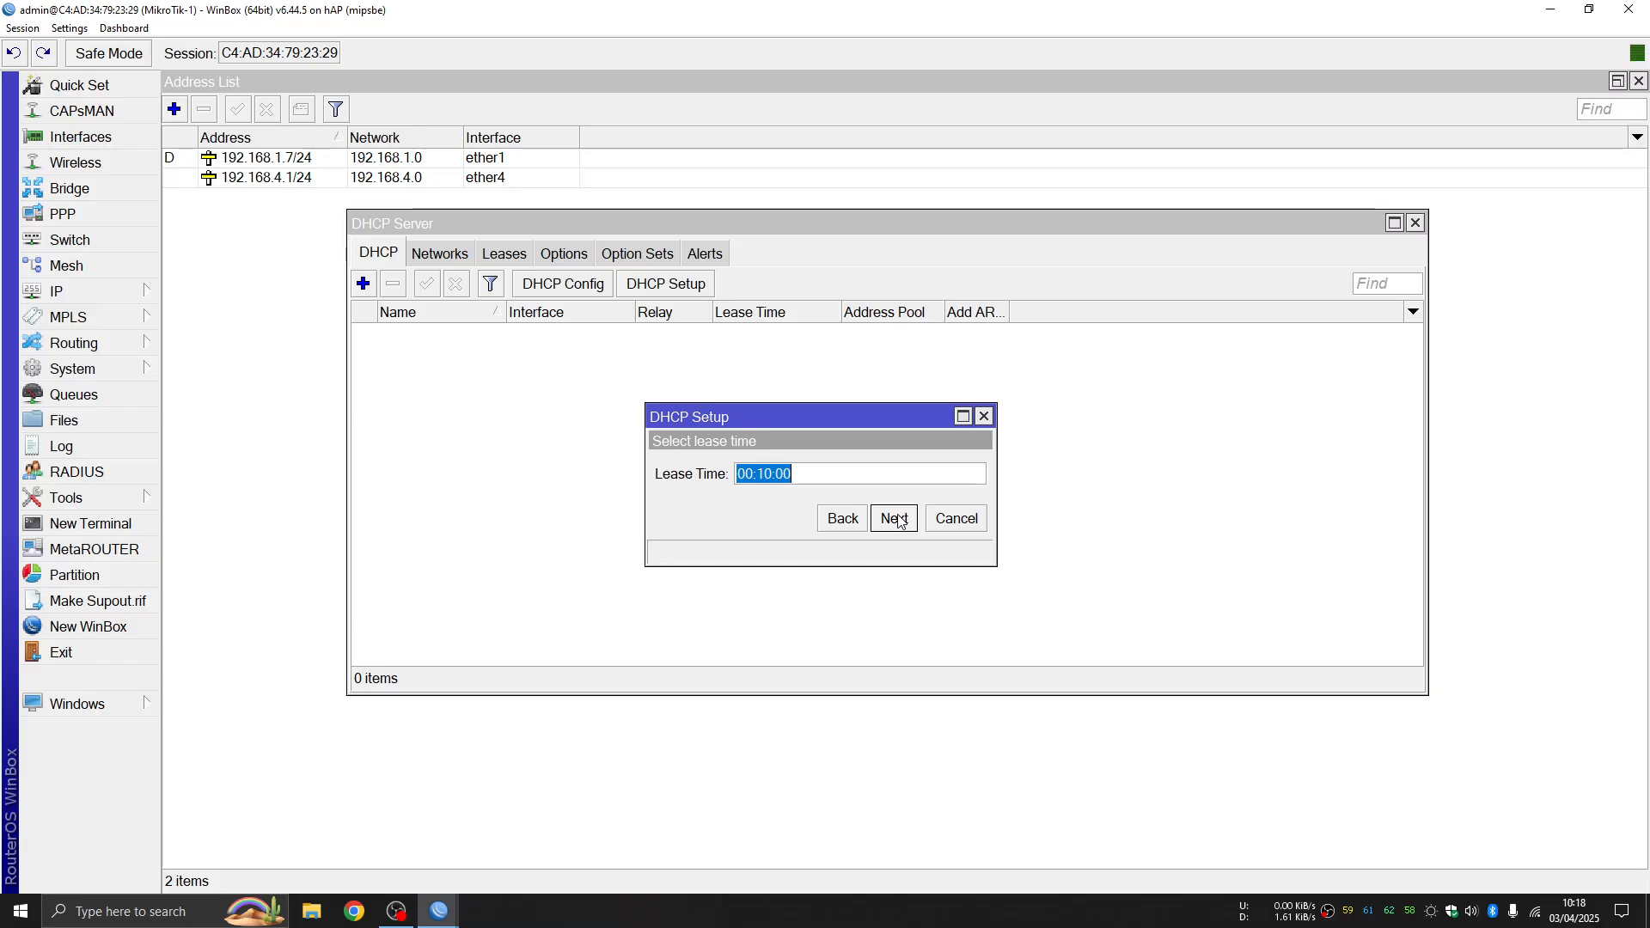
left_click(894, 519)
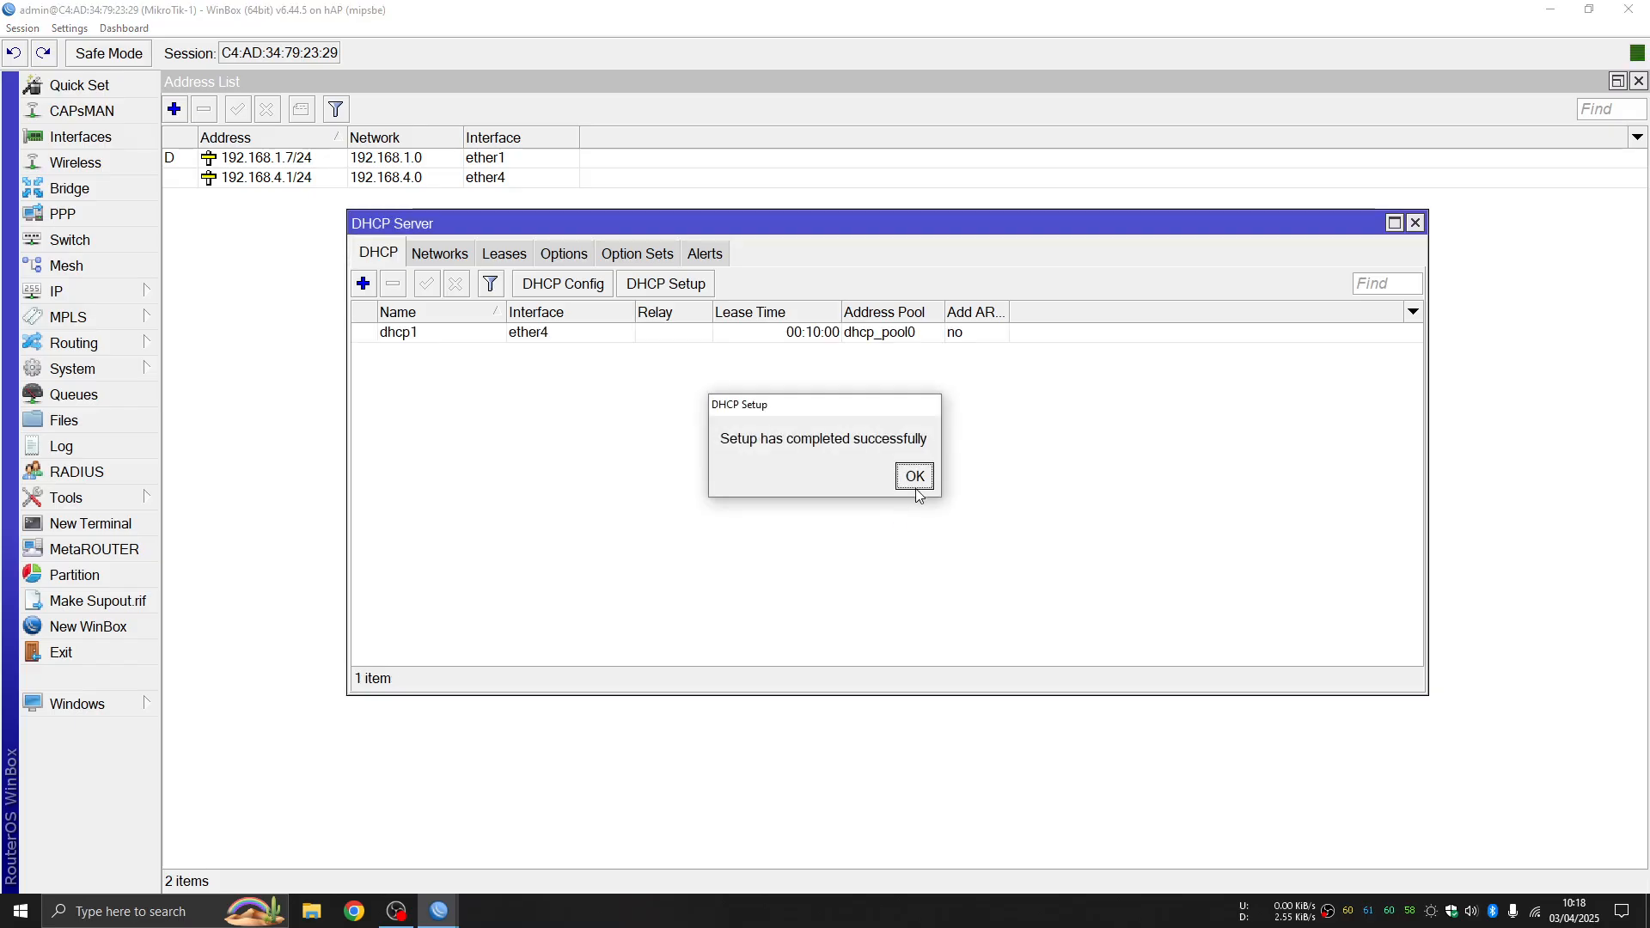
left_click(918, 477)
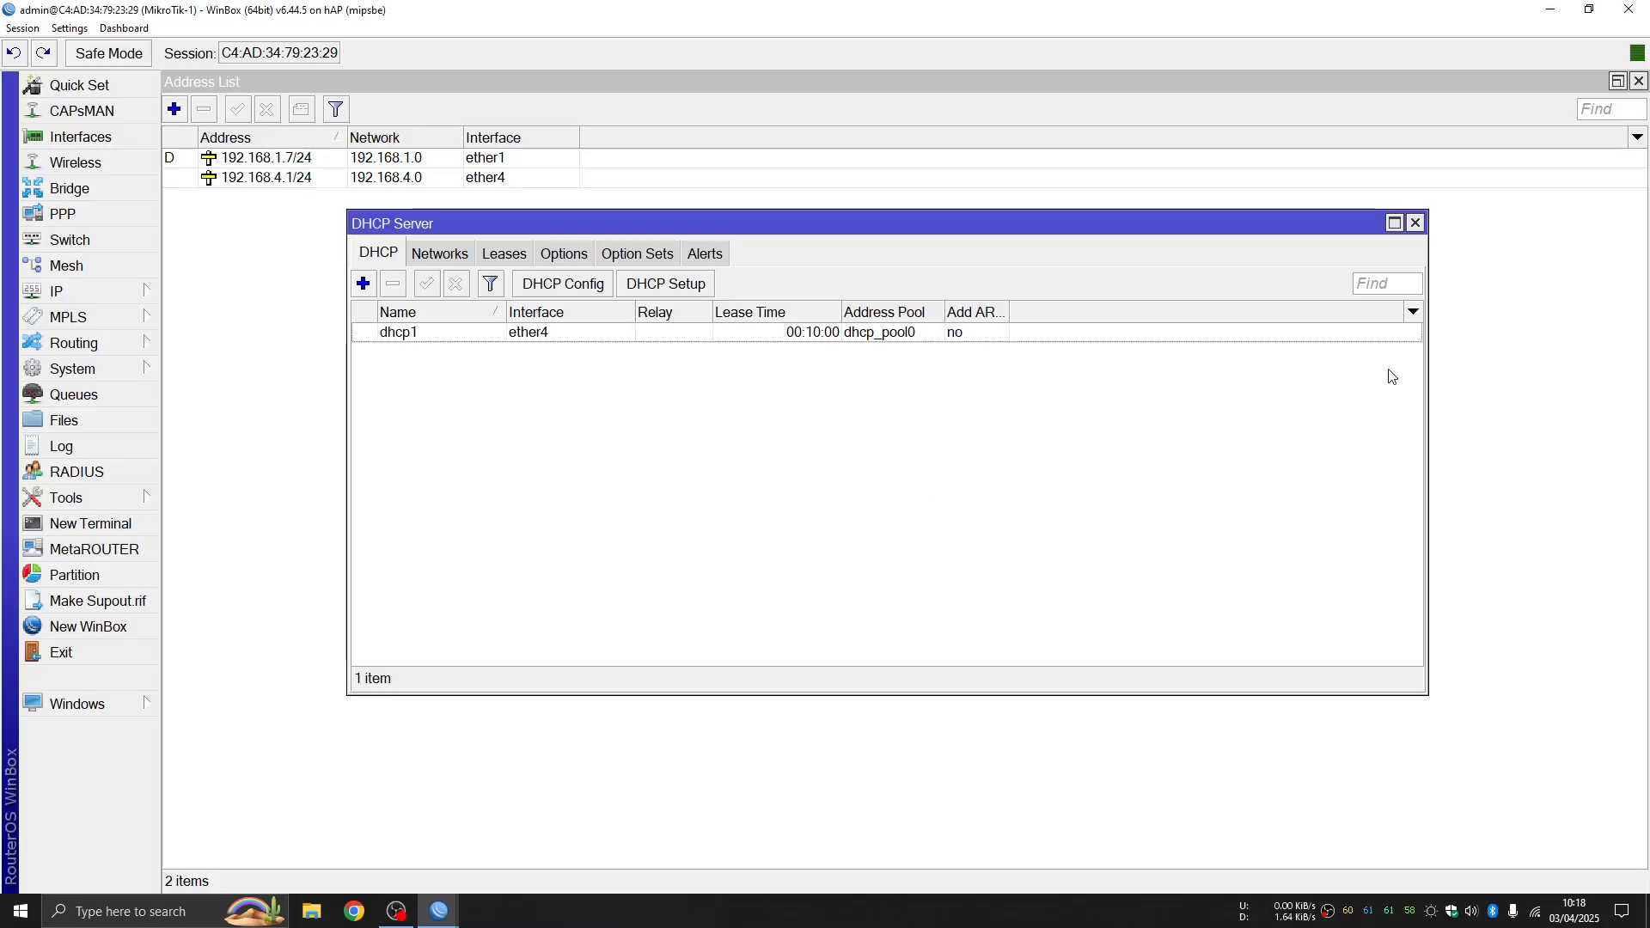
left_click(1416, 223)
left_click(1640, 80)
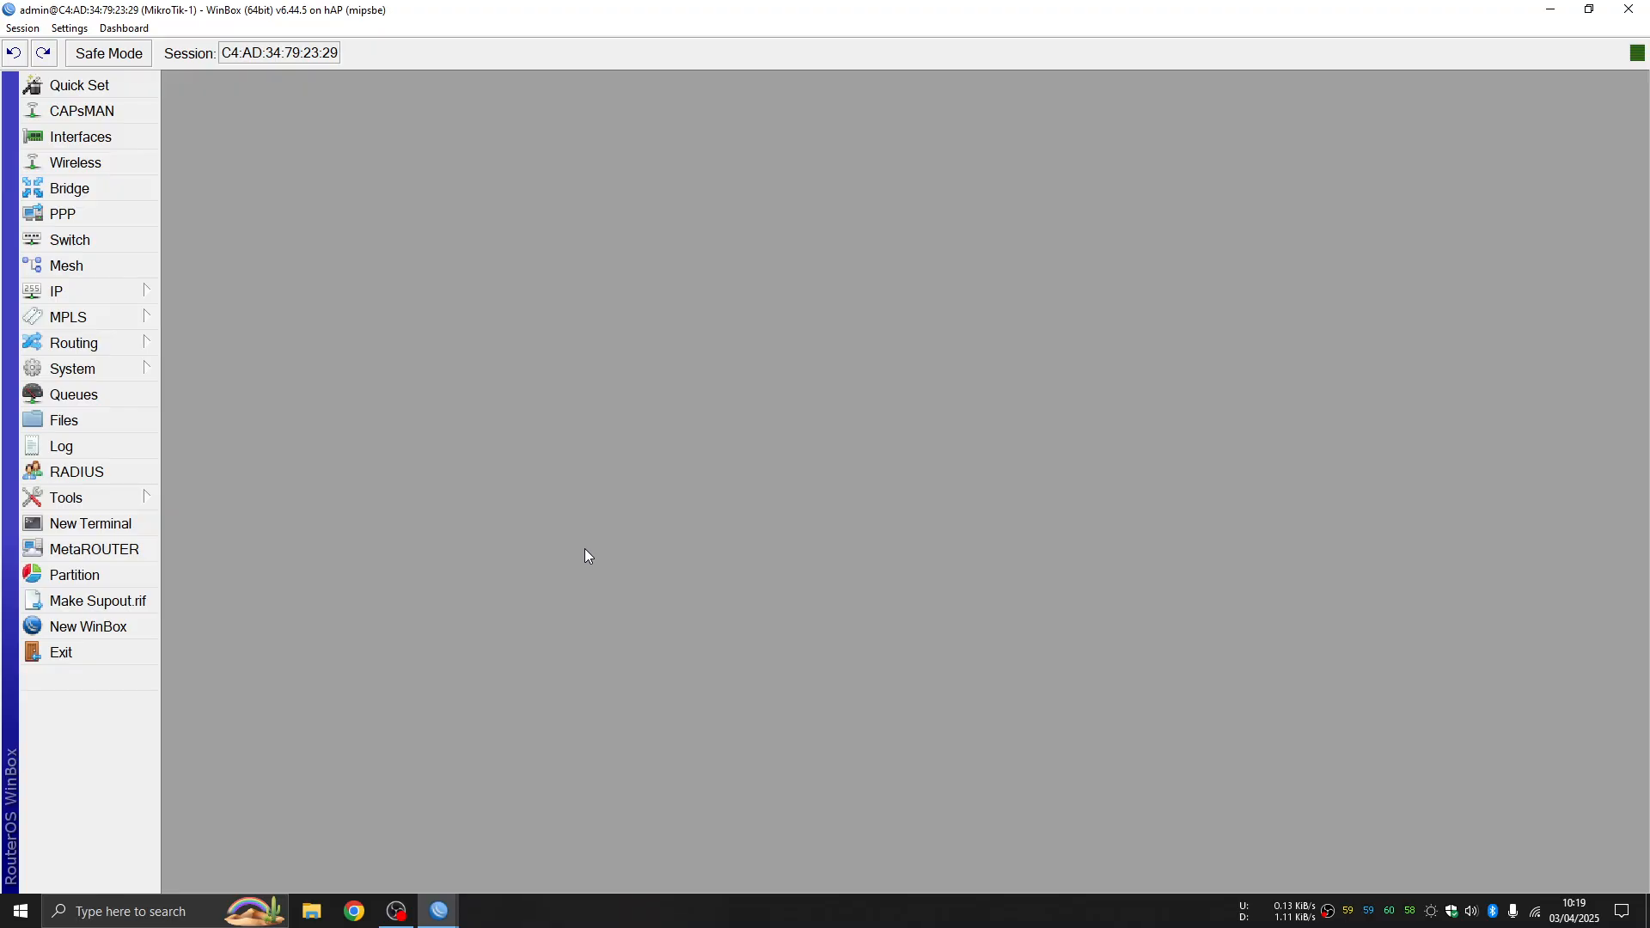
Step: Check which addresses are assigned to the router's interfaces, and close the address list
left_click(110, 293)
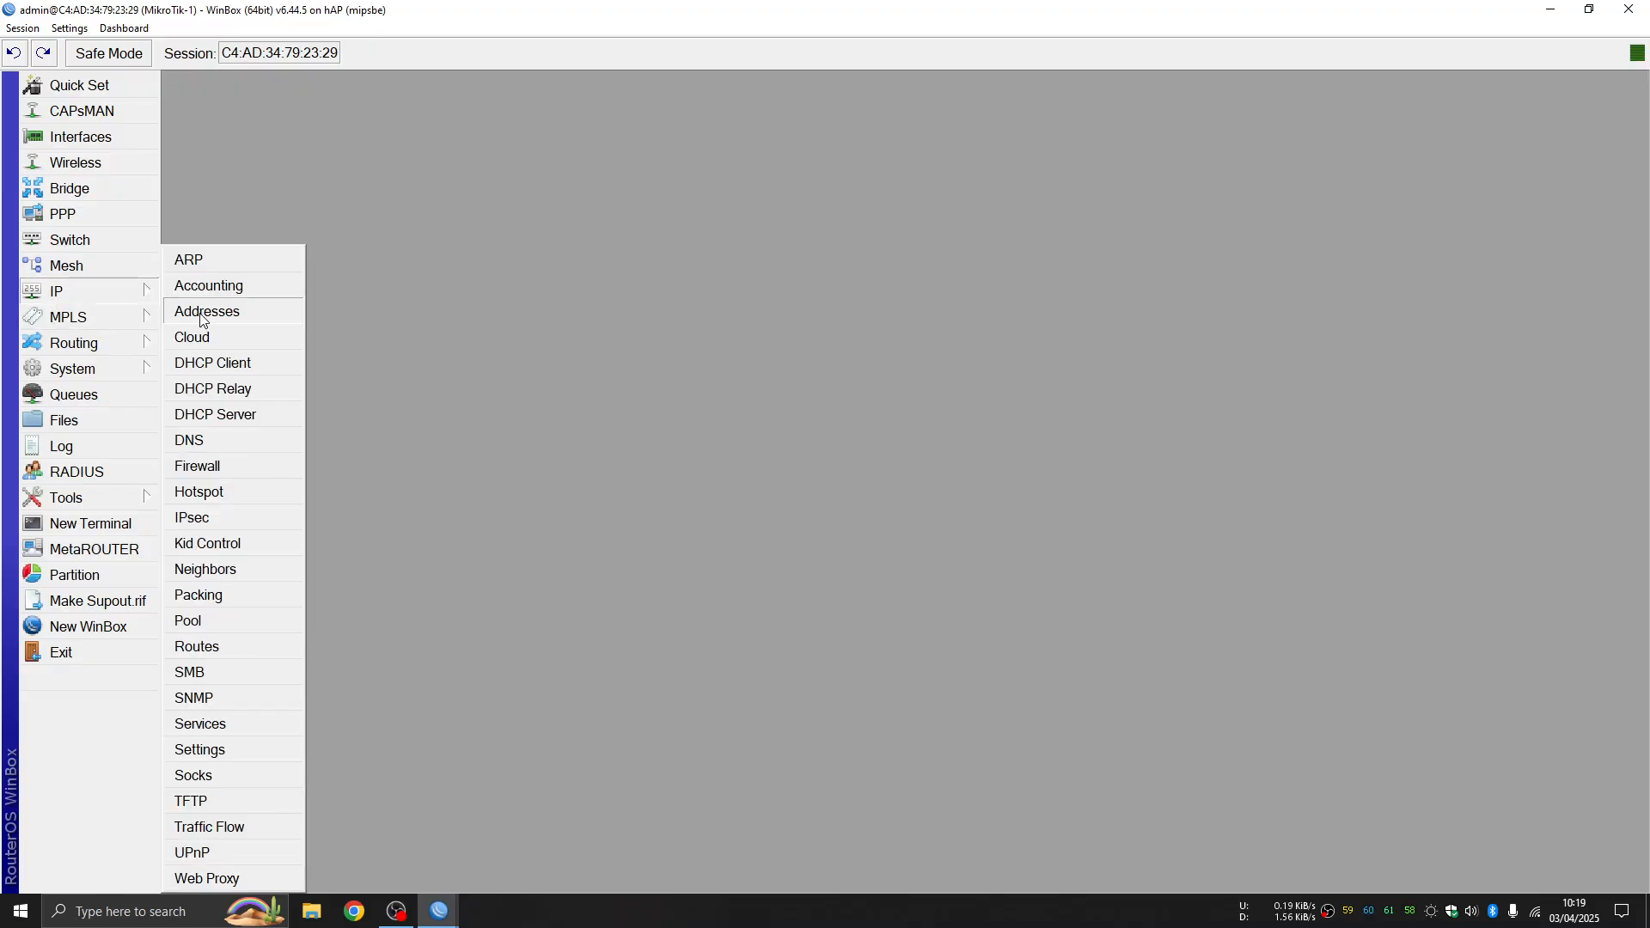
left_click(232, 324)
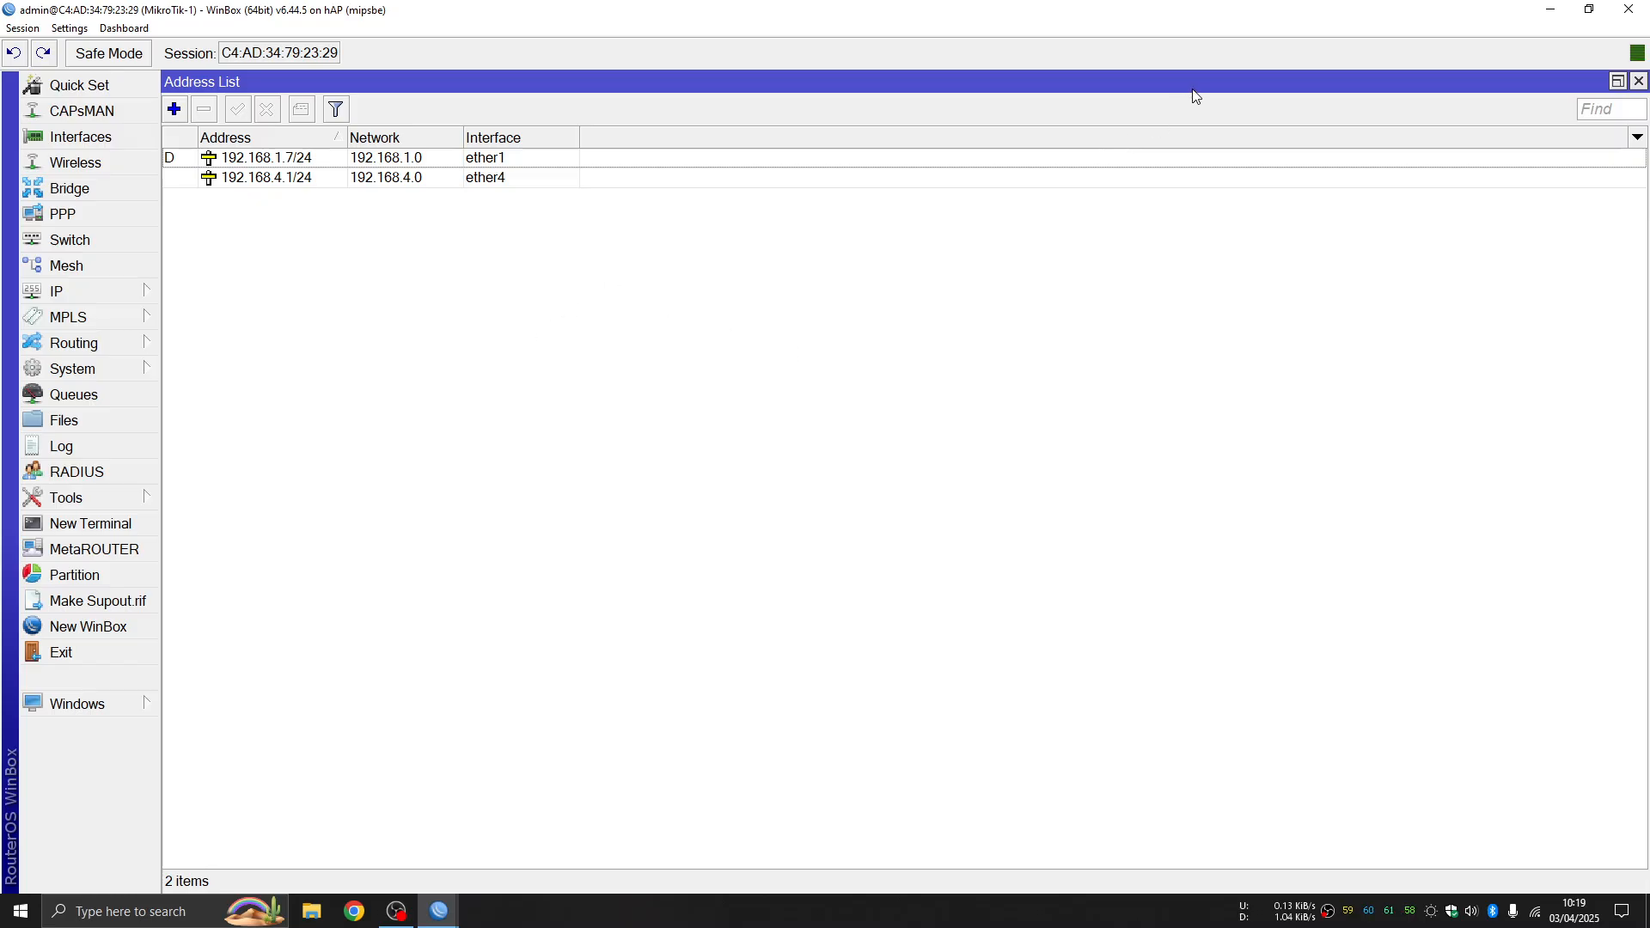
left_click(1639, 81)
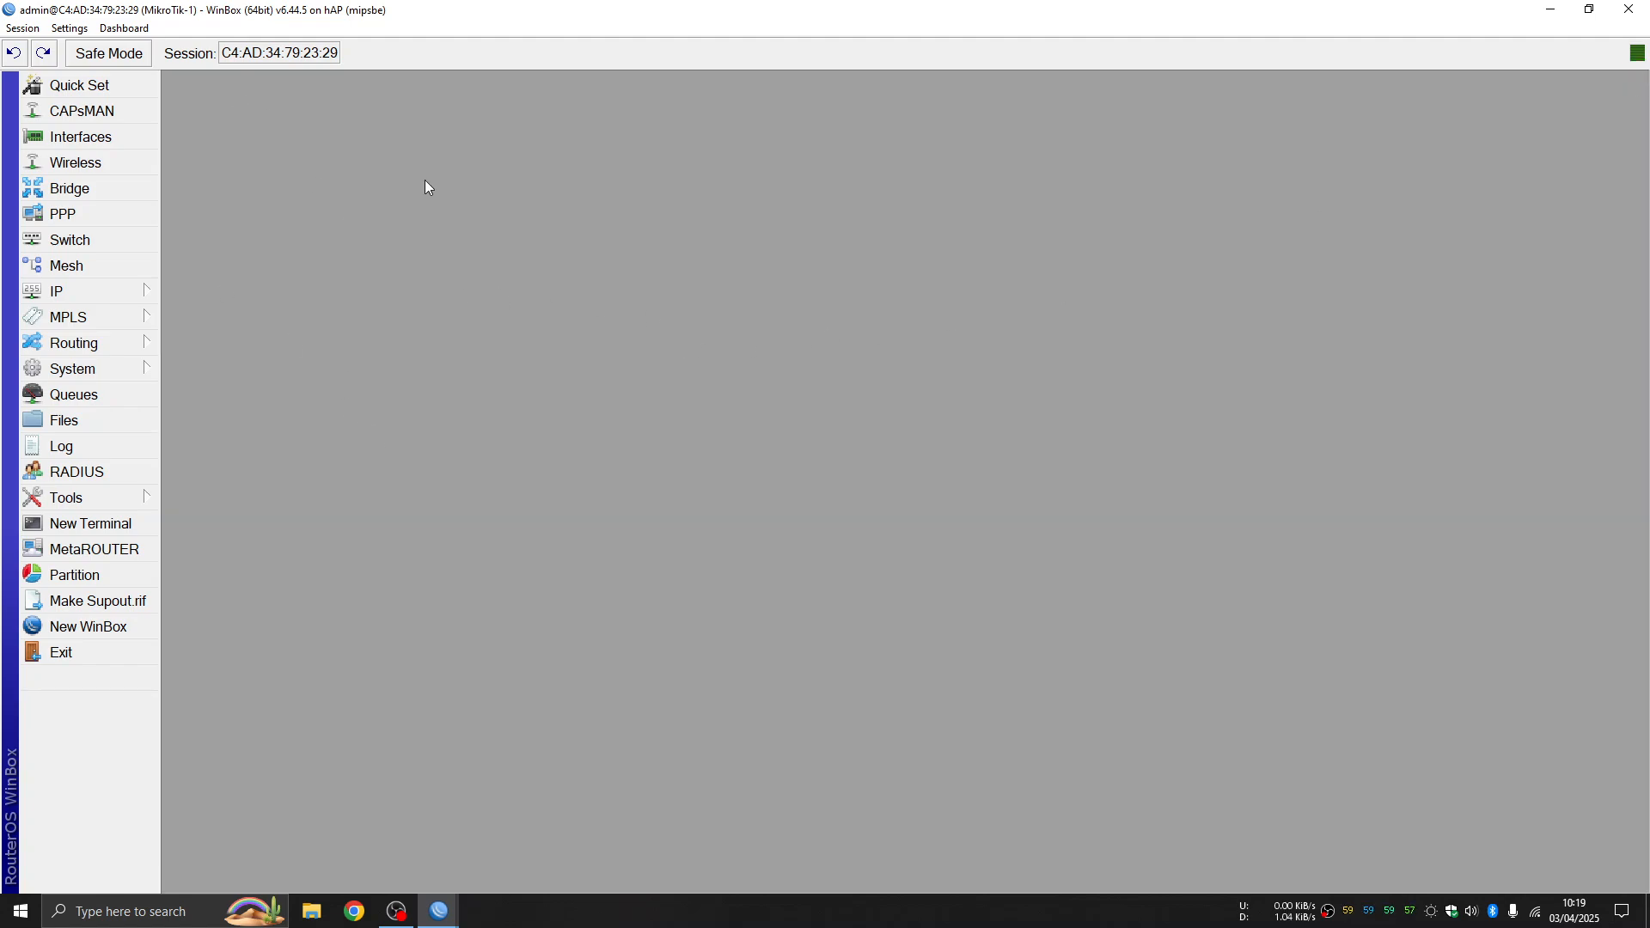
Step: Create a VLAN interface named vlan40 with VLAN ID 40 on ether4 and save it
left_click(96, 144)
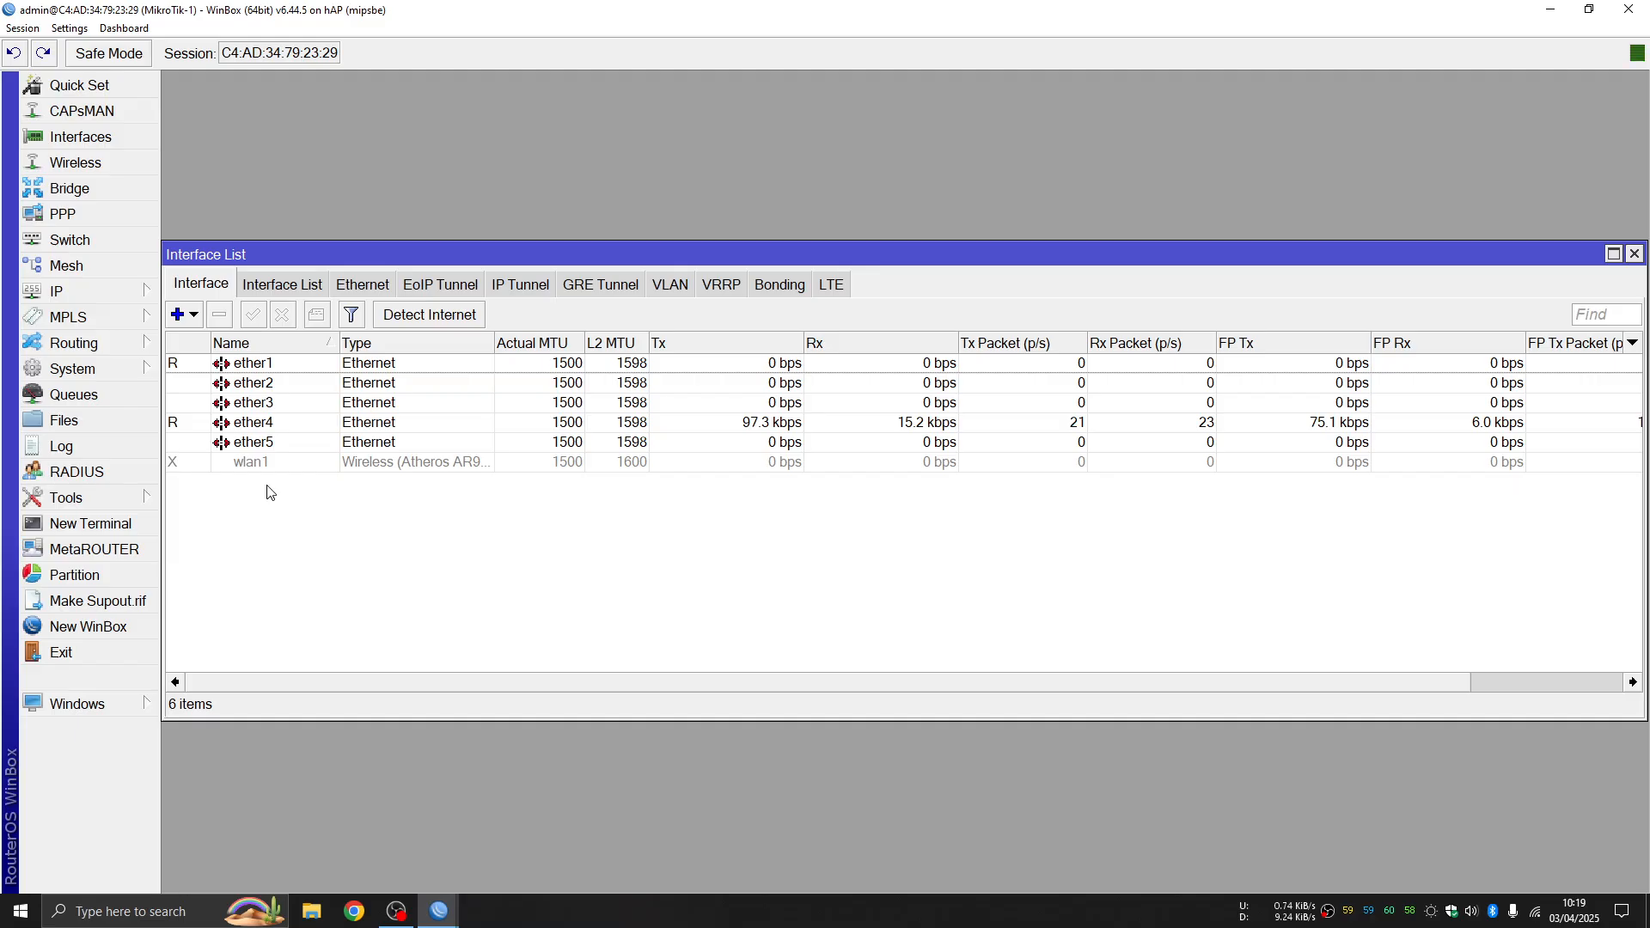
left_click(678, 290)
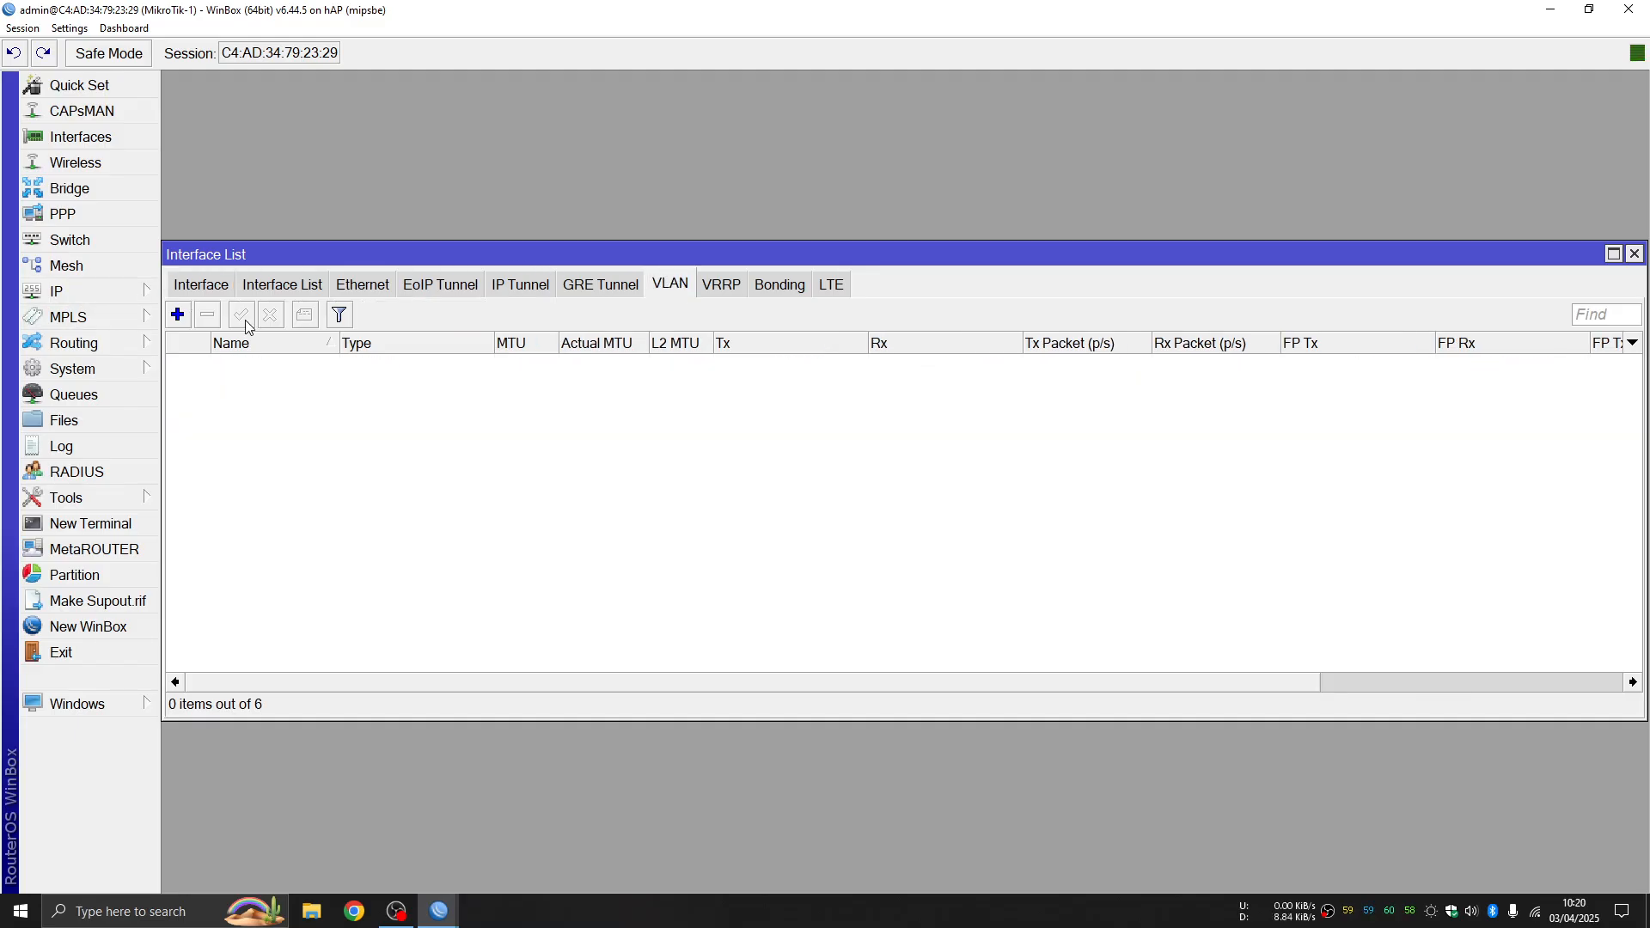
left_click(179, 316)
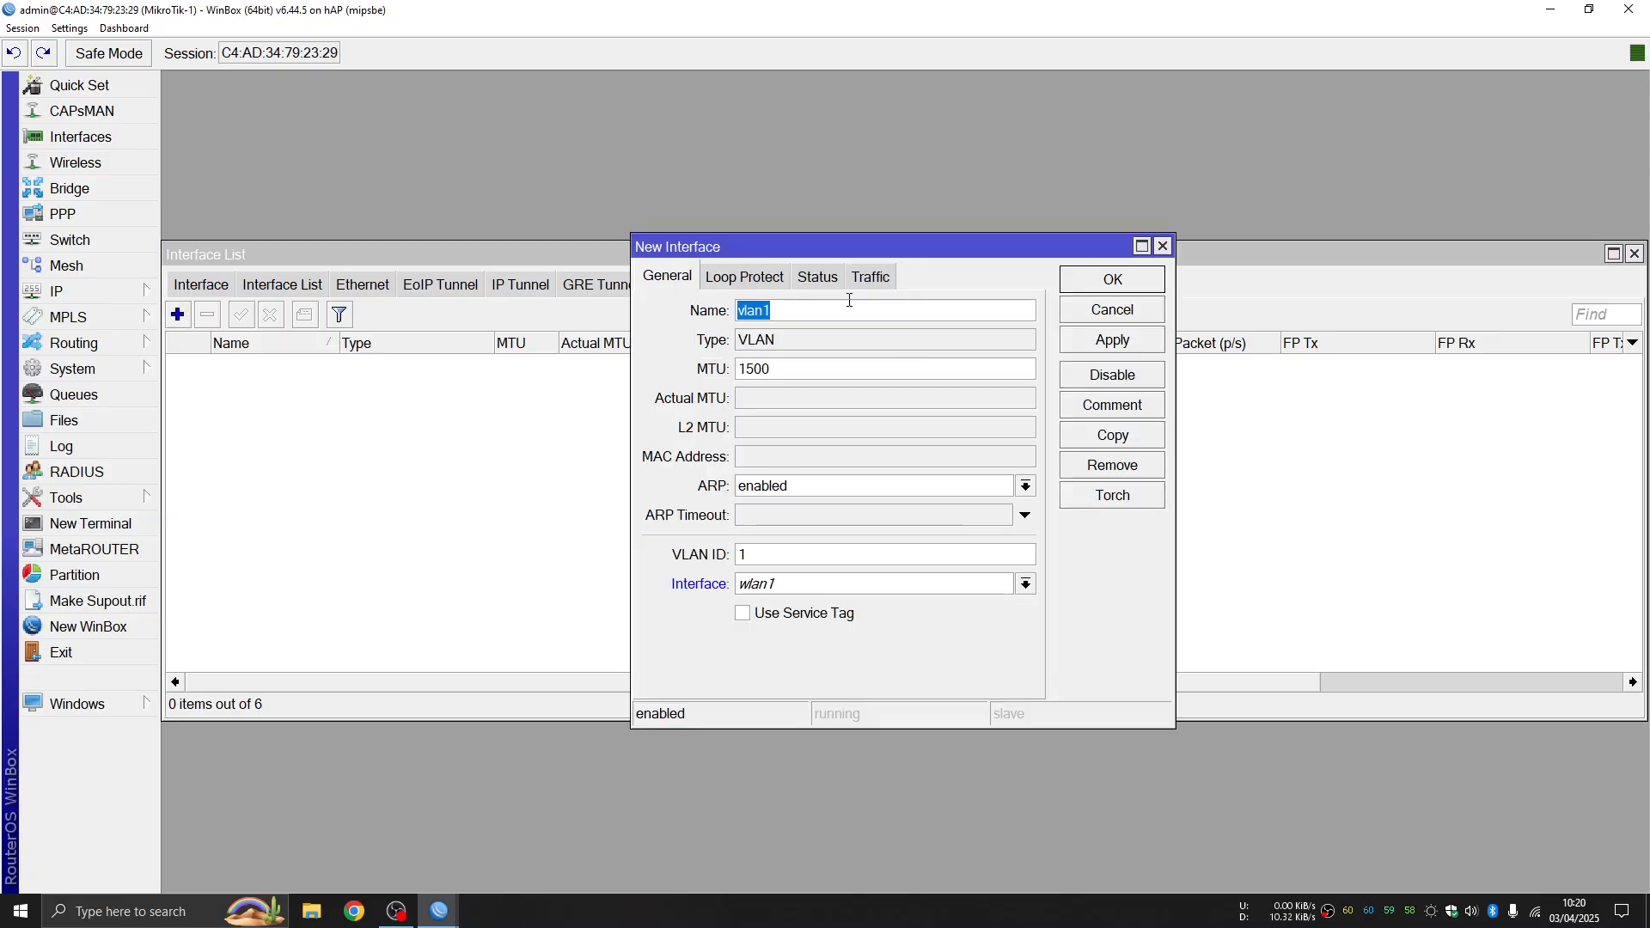
left_click(818, 312)
key("BackSpace")
type("40")
double_click(744, 554)
type("40")
left_click(802, 588)
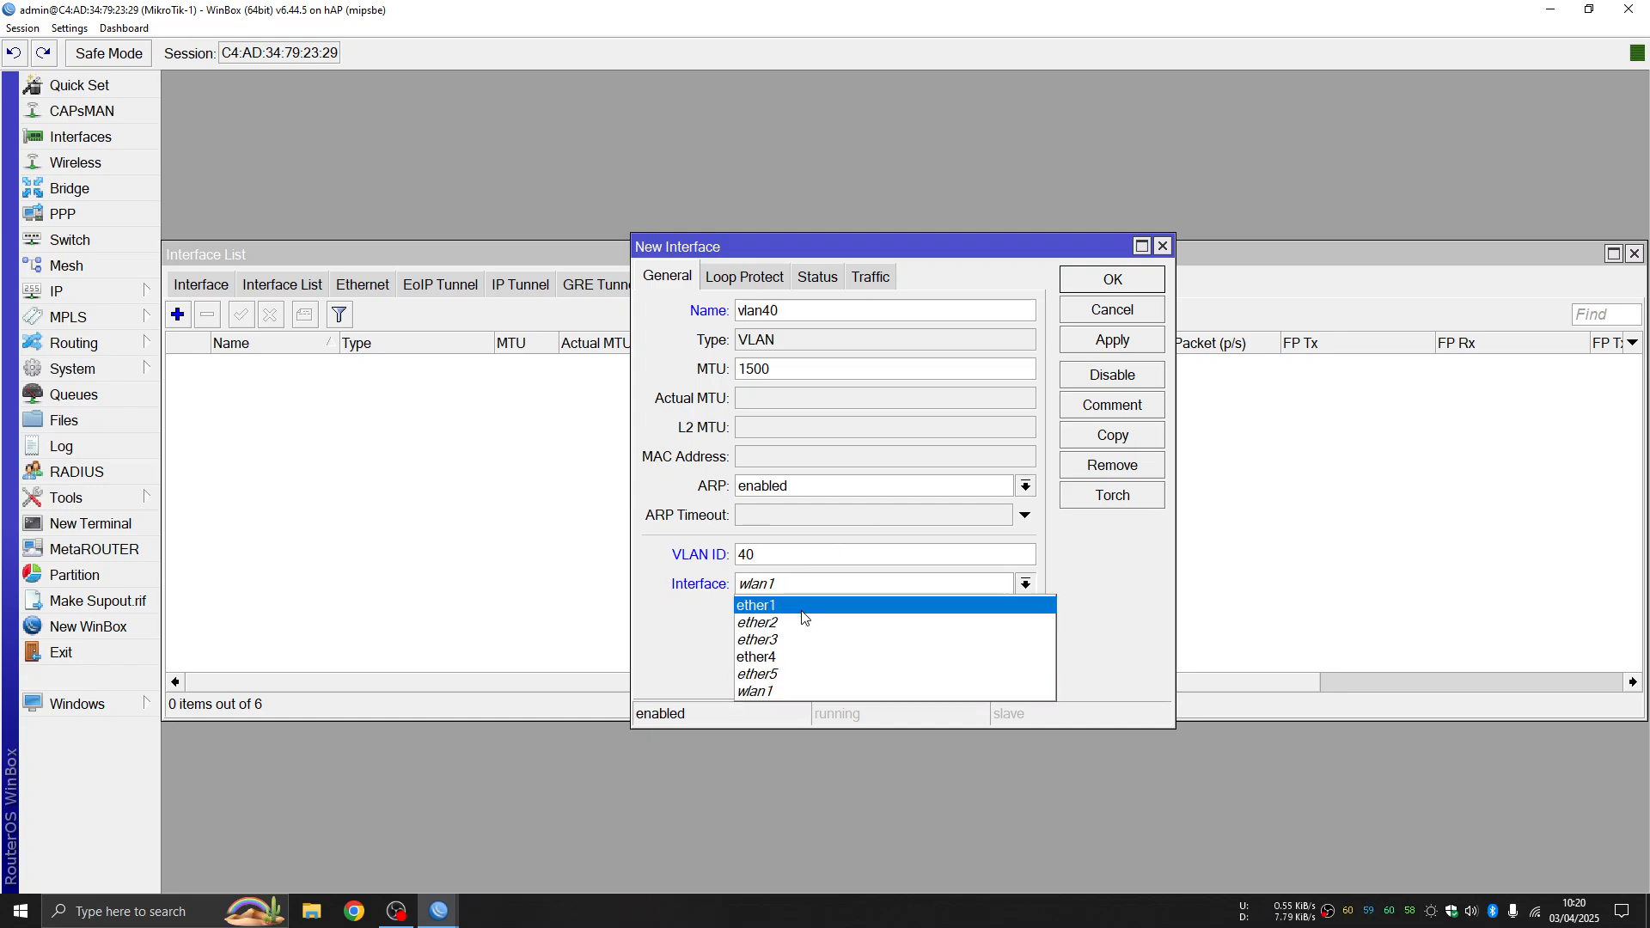
left_click(782, 657)
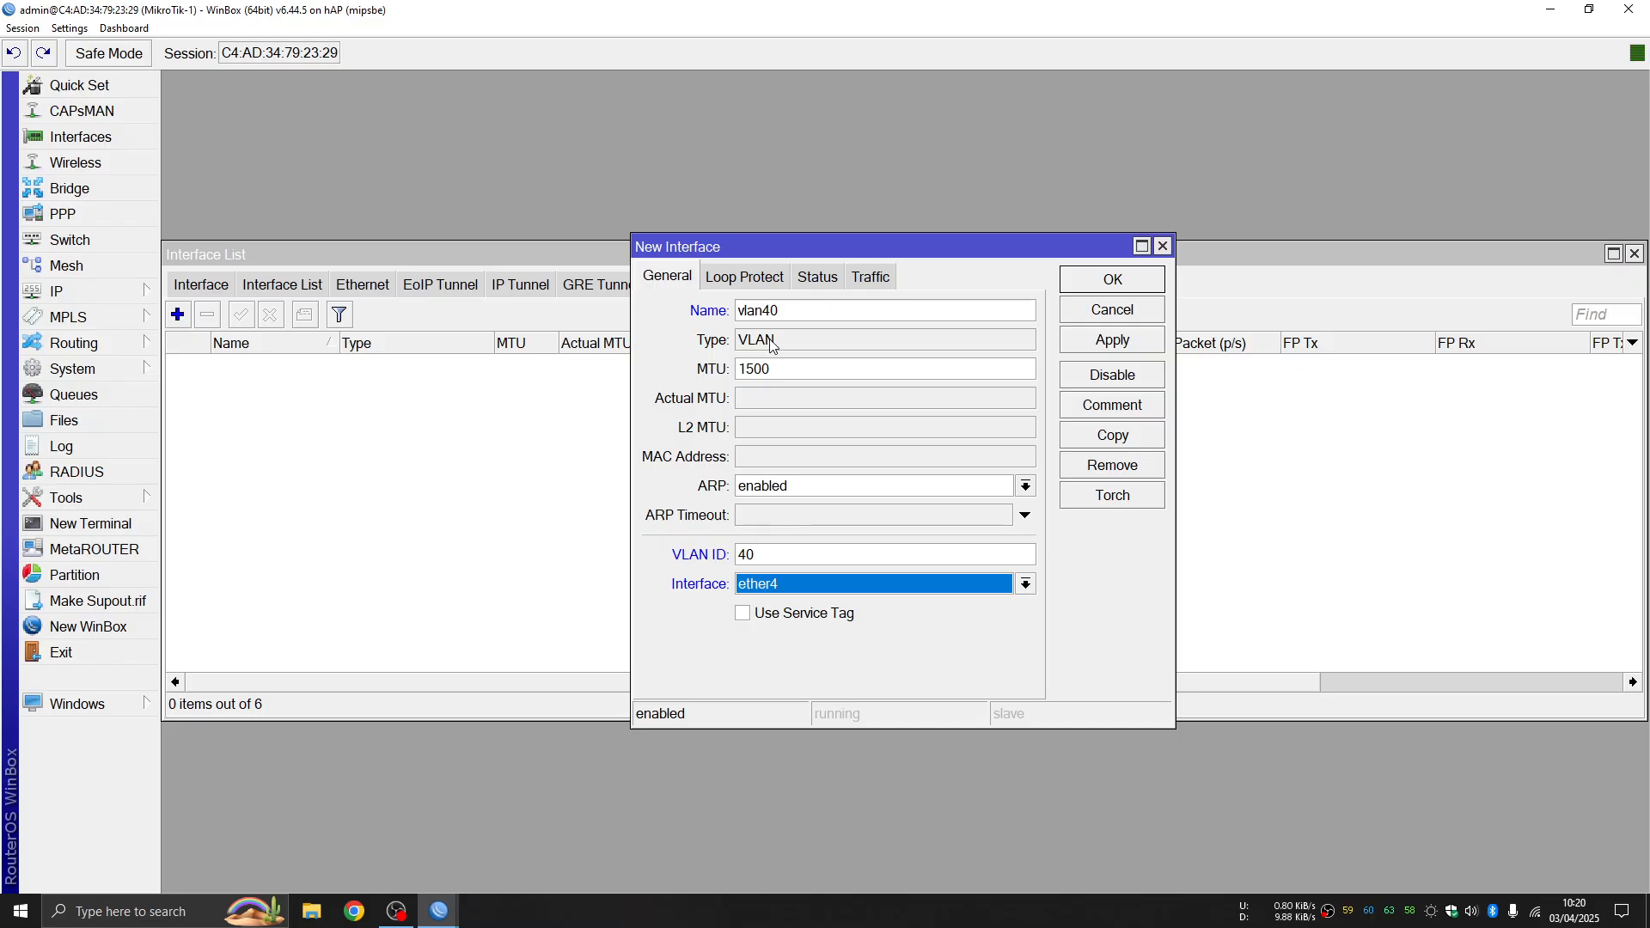
left_click(1136, 342)
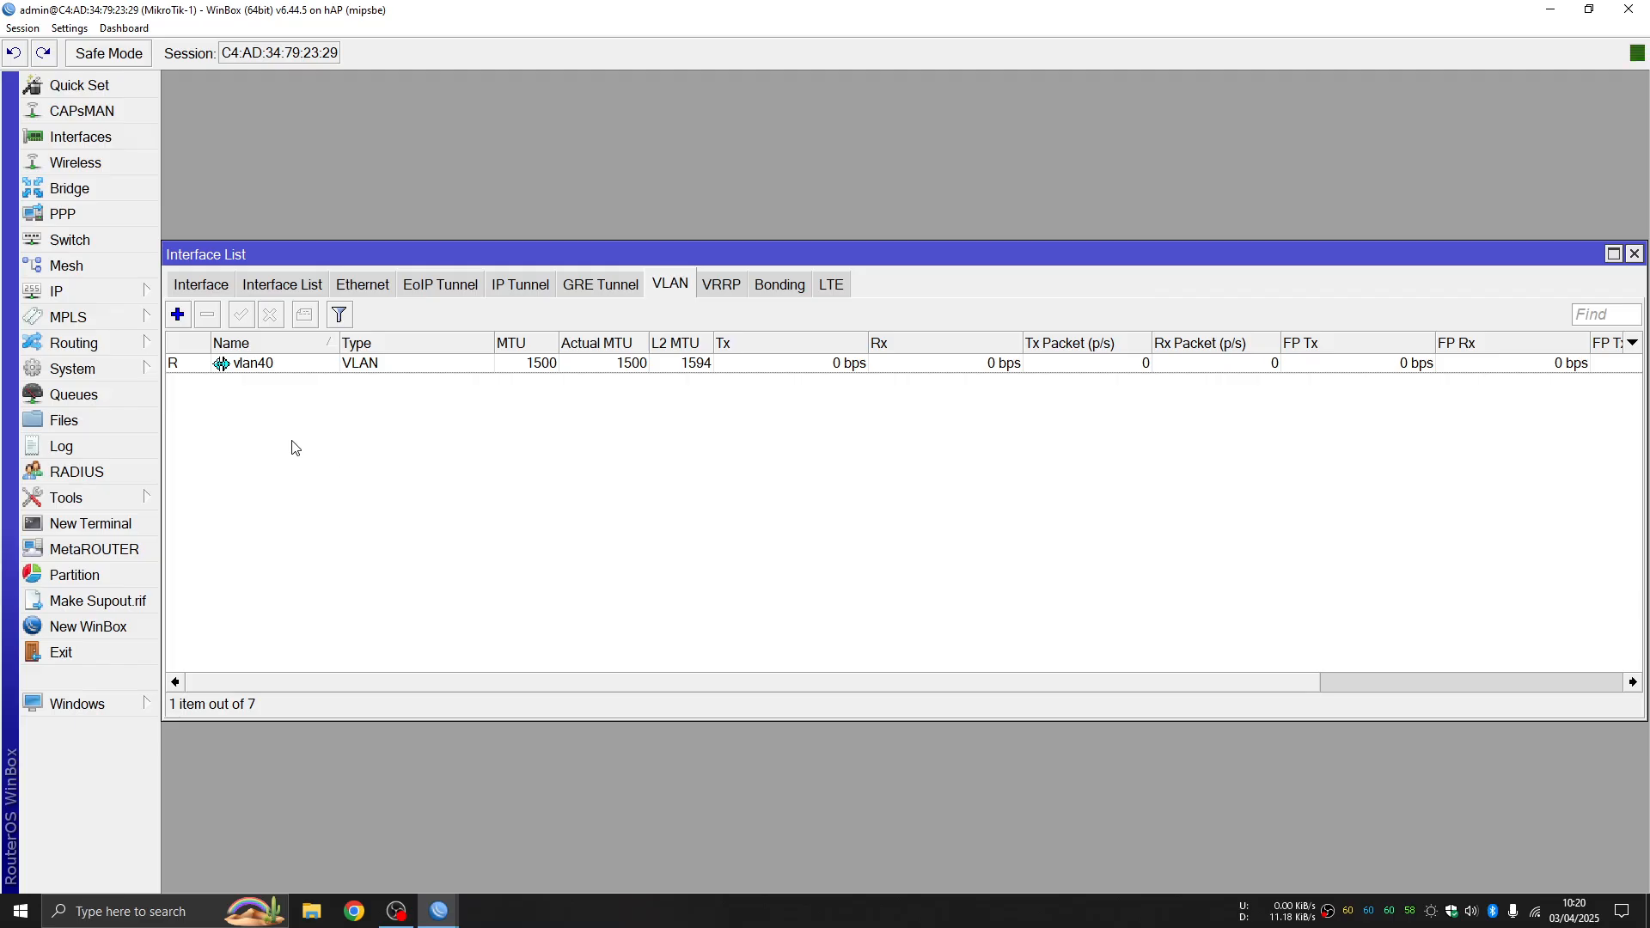
Step: Review the full interface list and the IP address list, and close both
left_click(220, 293)
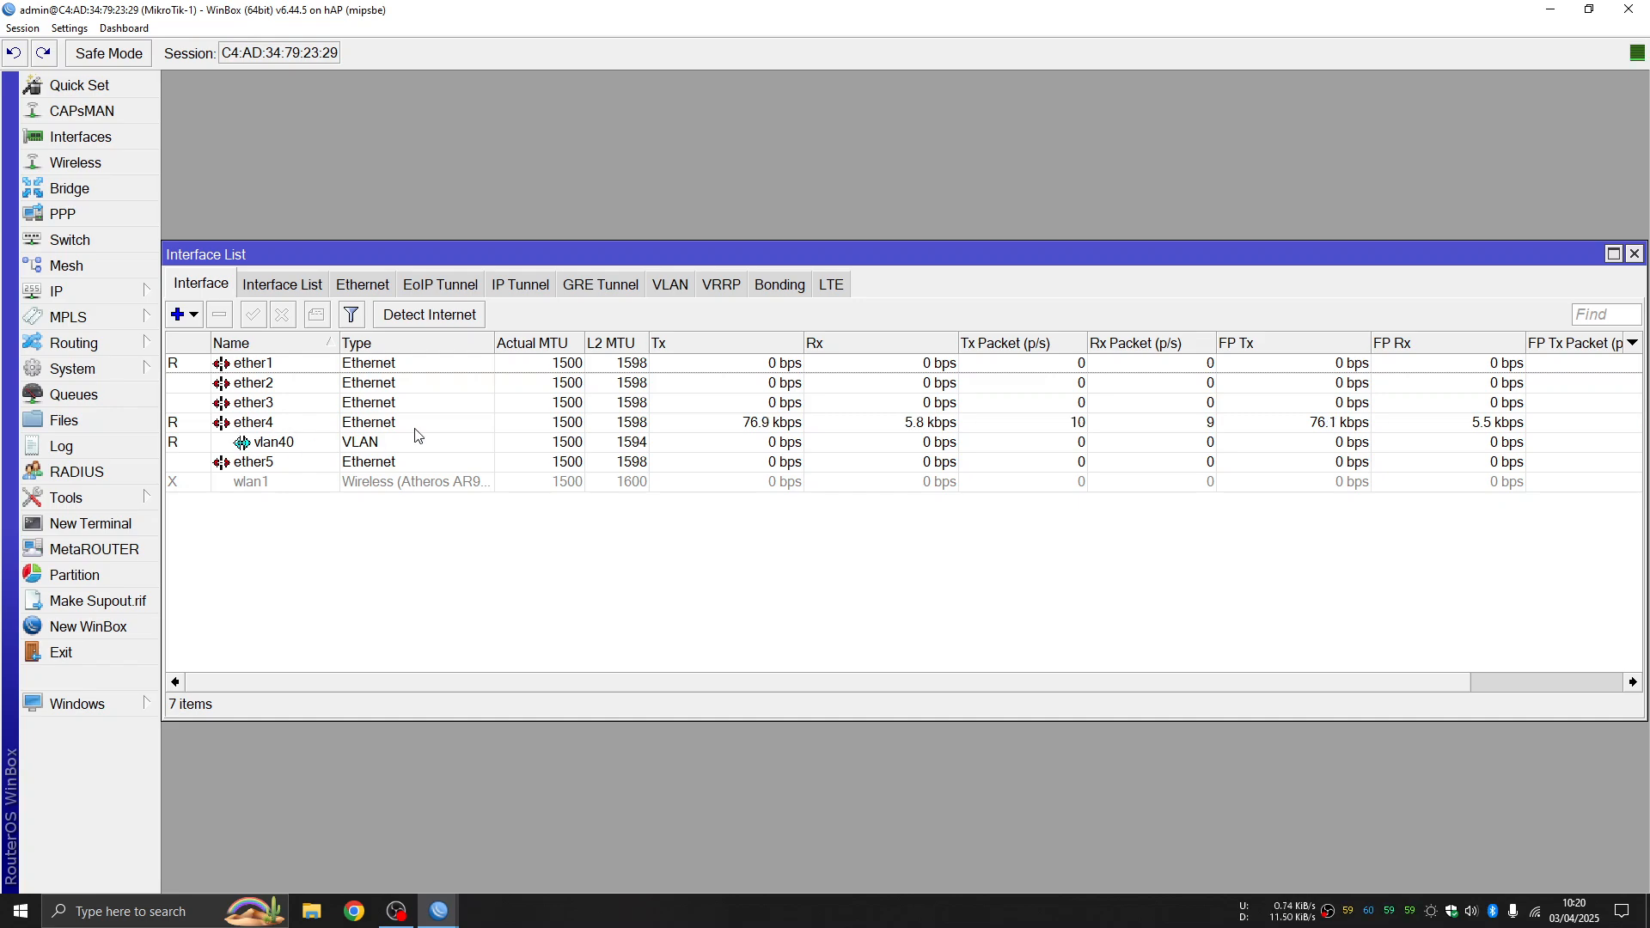
left_click(90, 294)
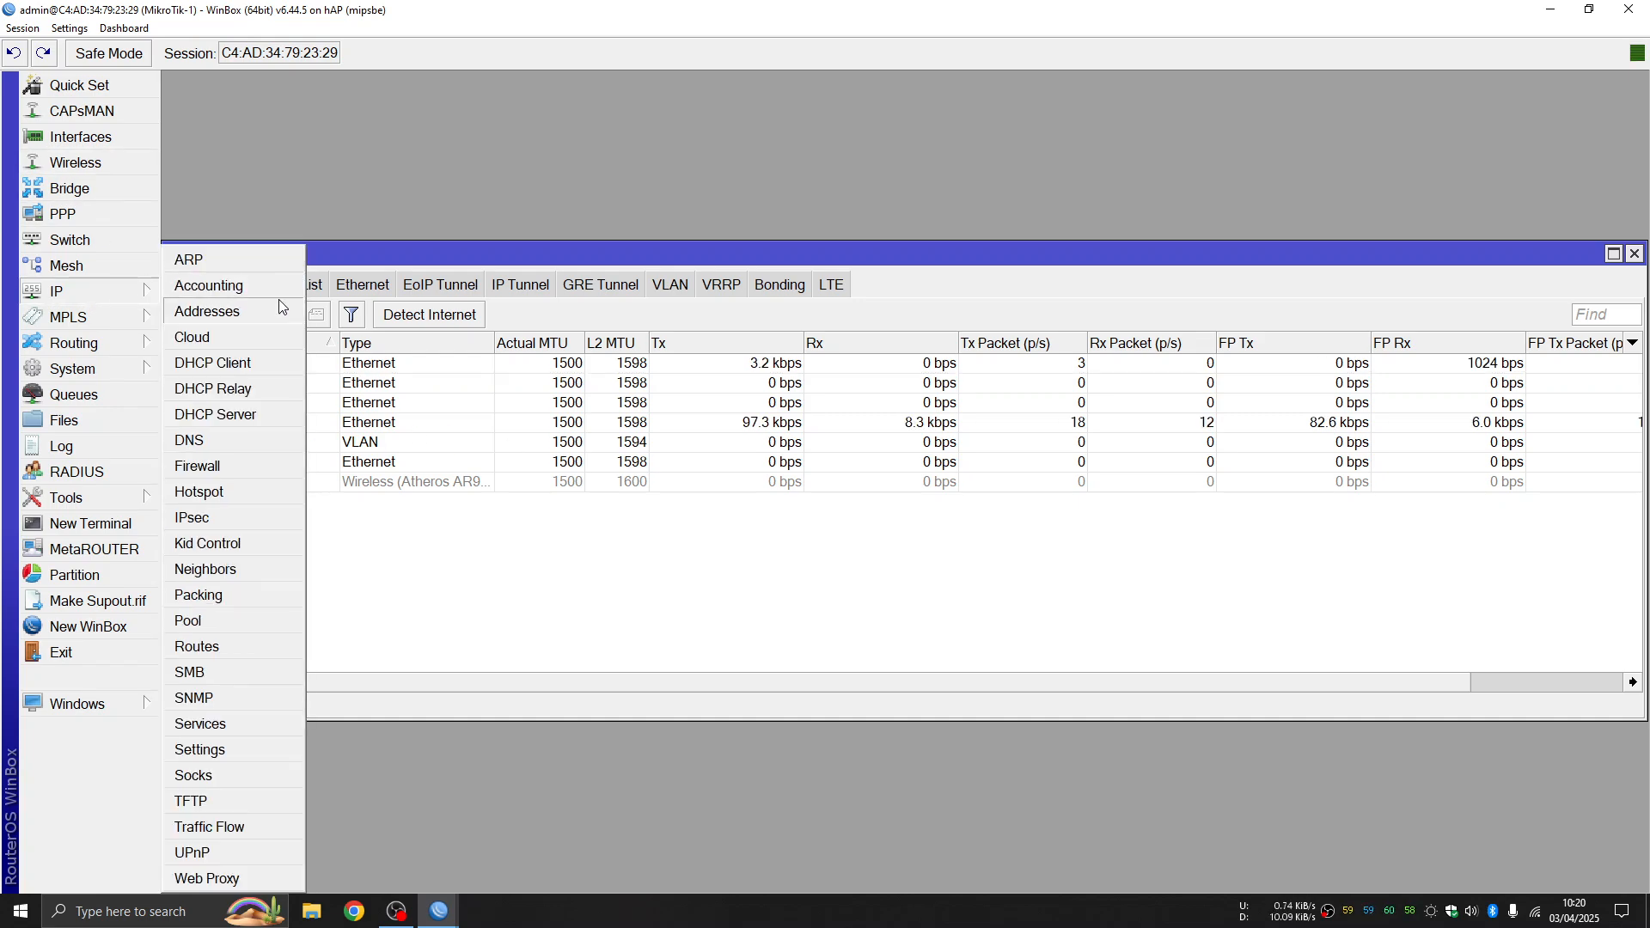
left_click(219, 311)
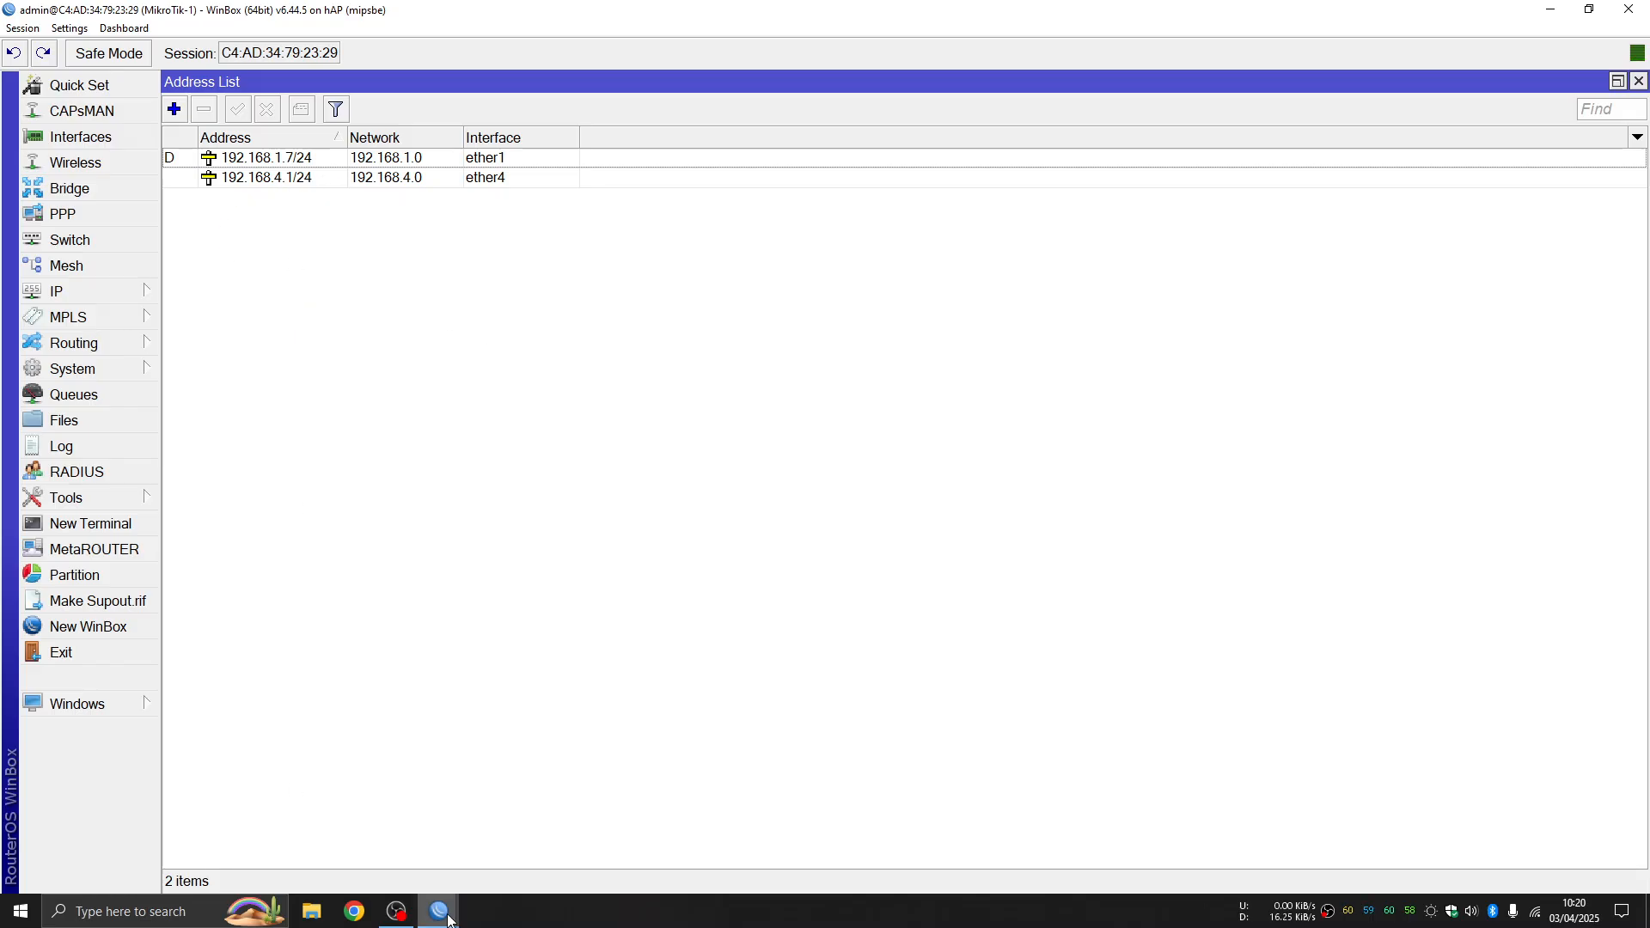
mouse_move(440, 909)
mouse_move(416, 802)
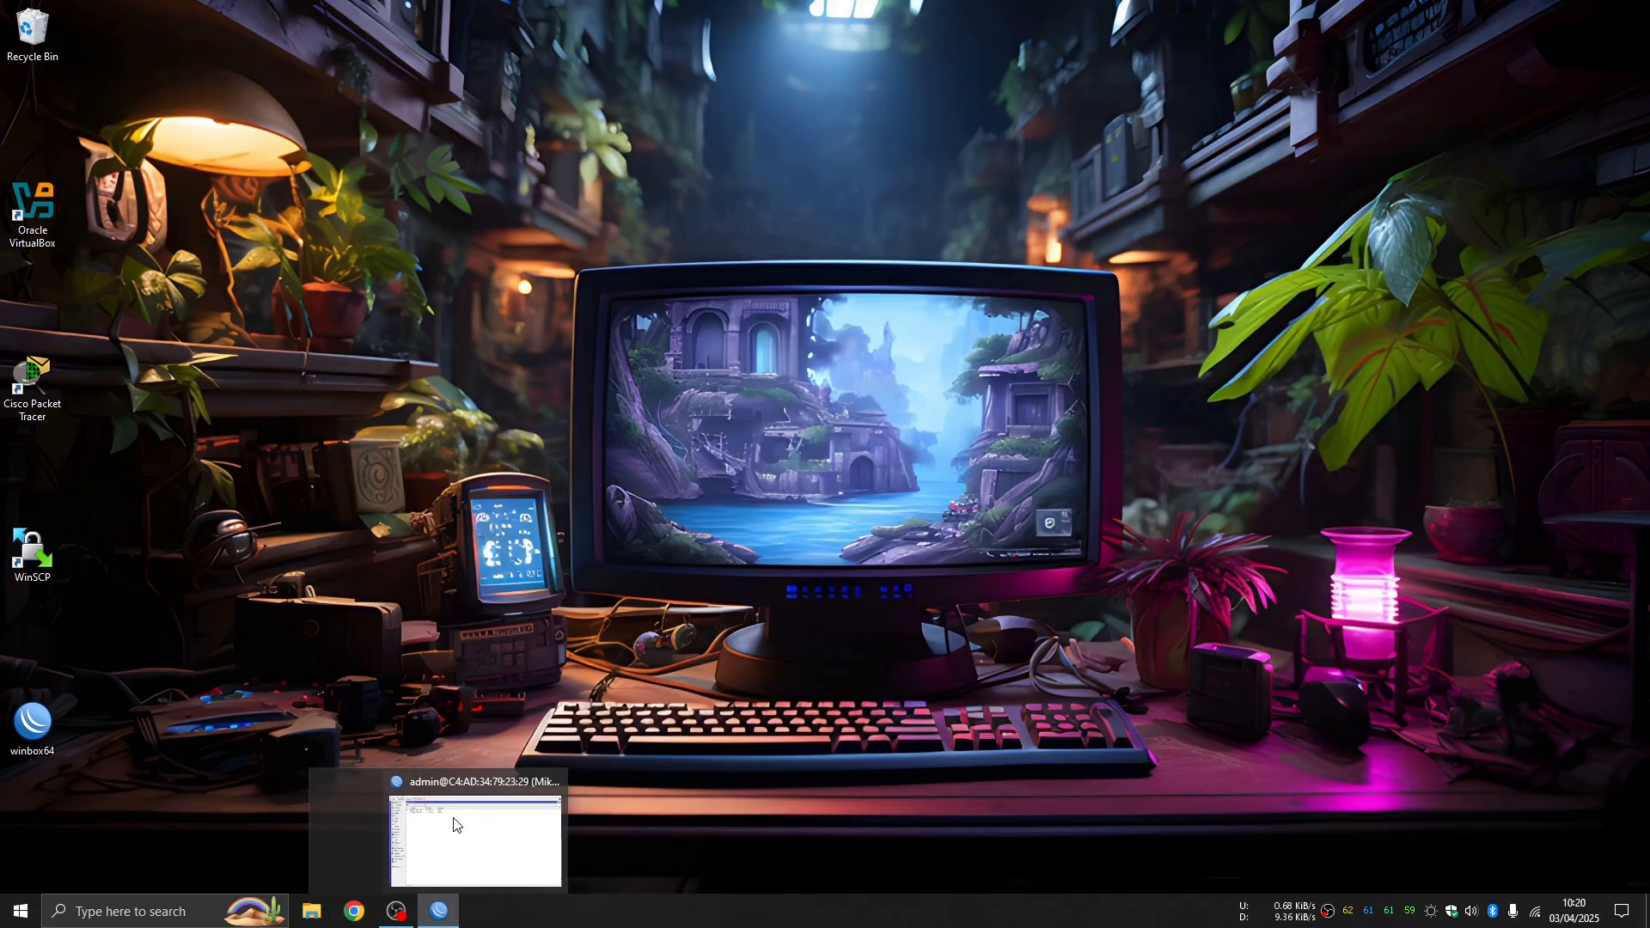
left_click(516, 838)
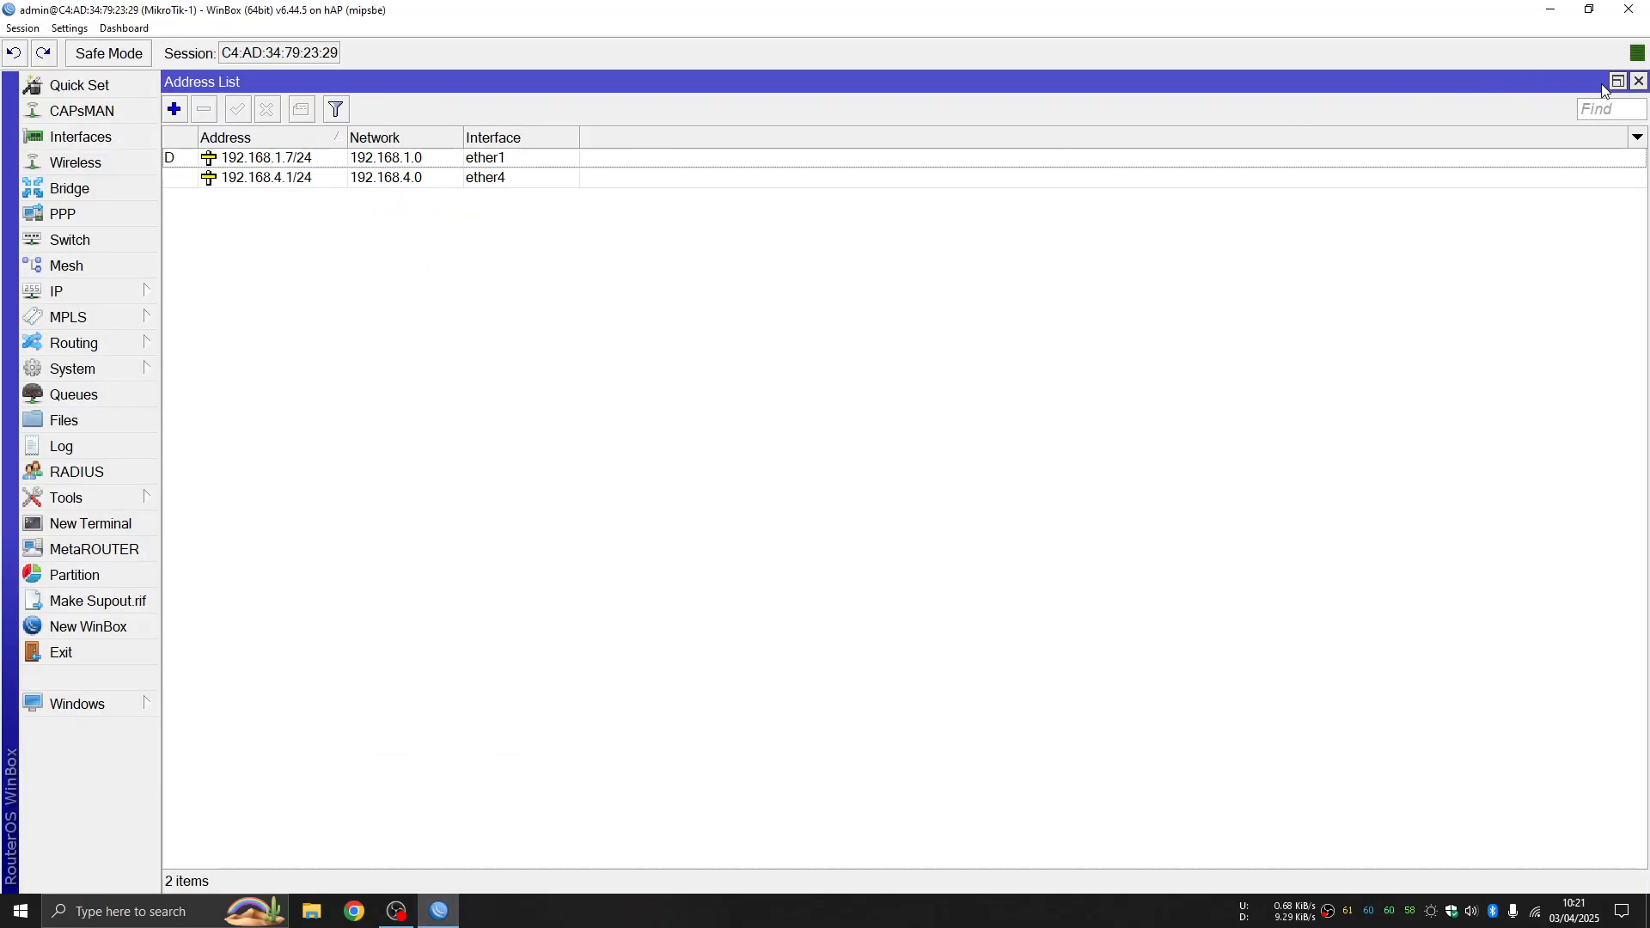
left_click(1639, 81)
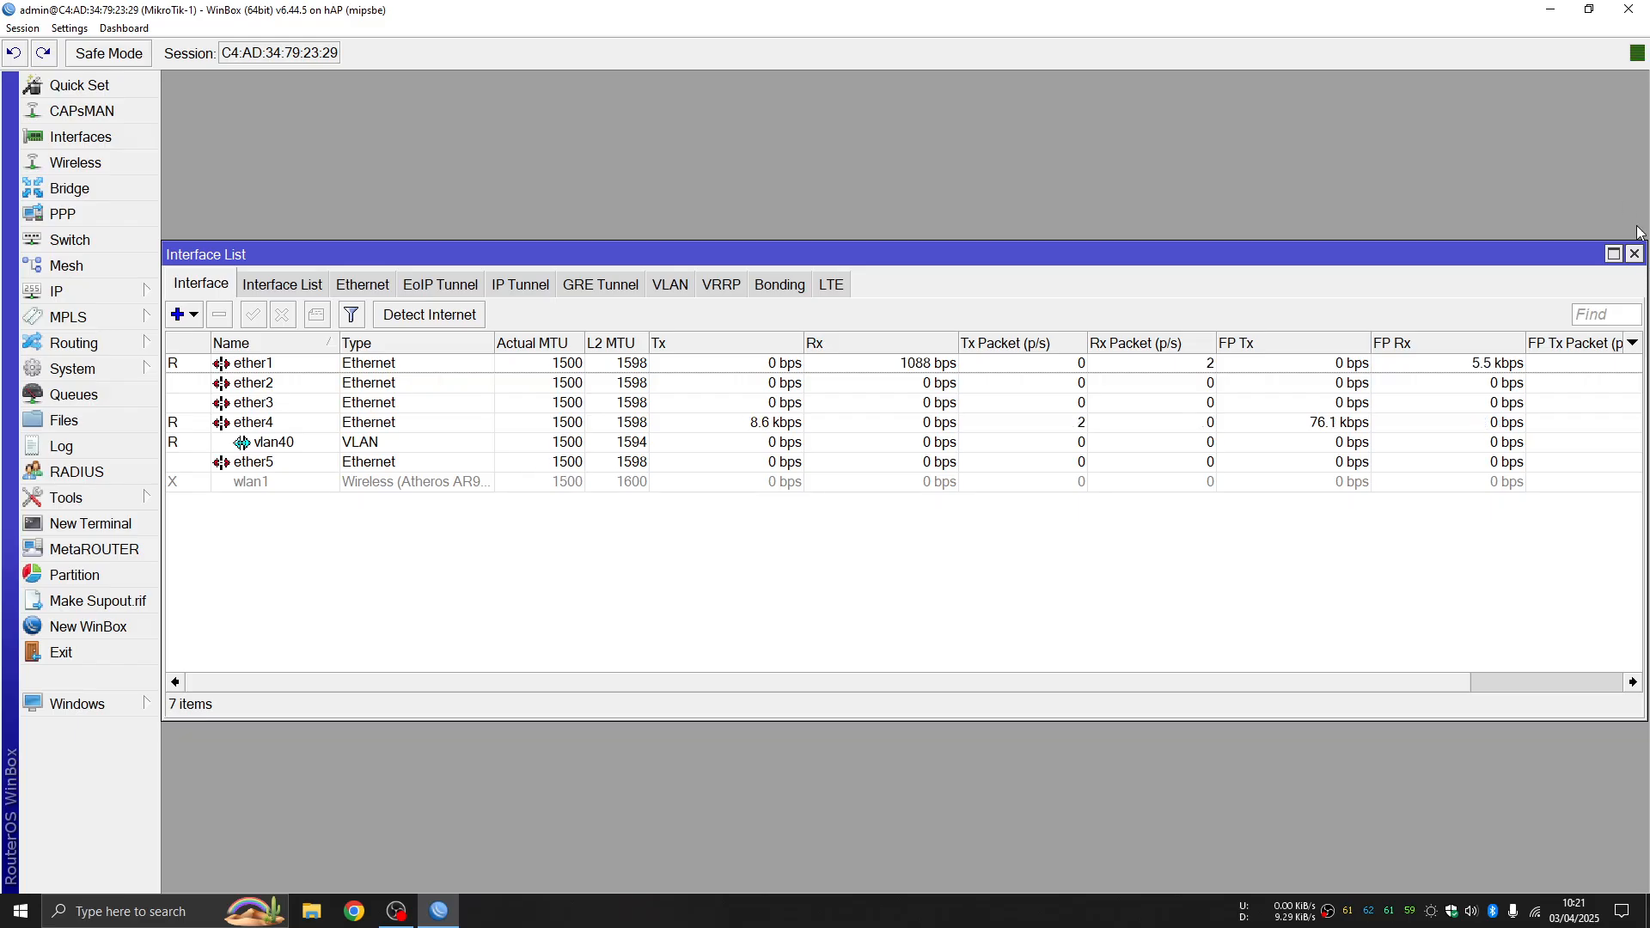
left_click(1635, 255)
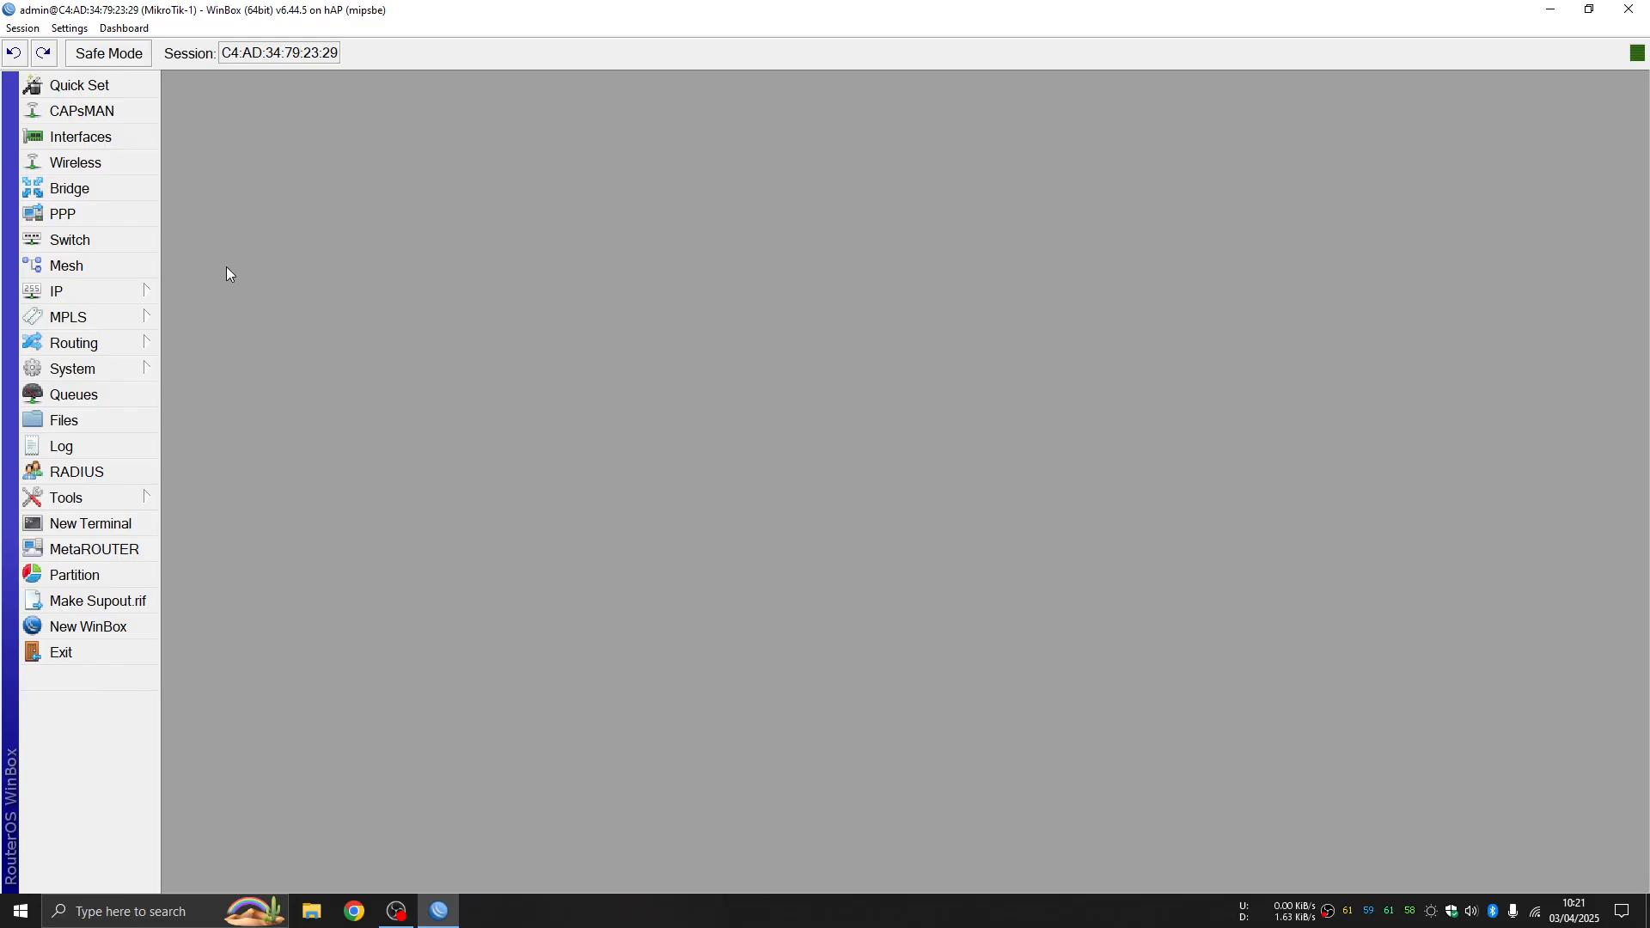
Step: Add the IP address 40.40.40.1/24 to the vlan40 interface and save it
left_click(103, 291)
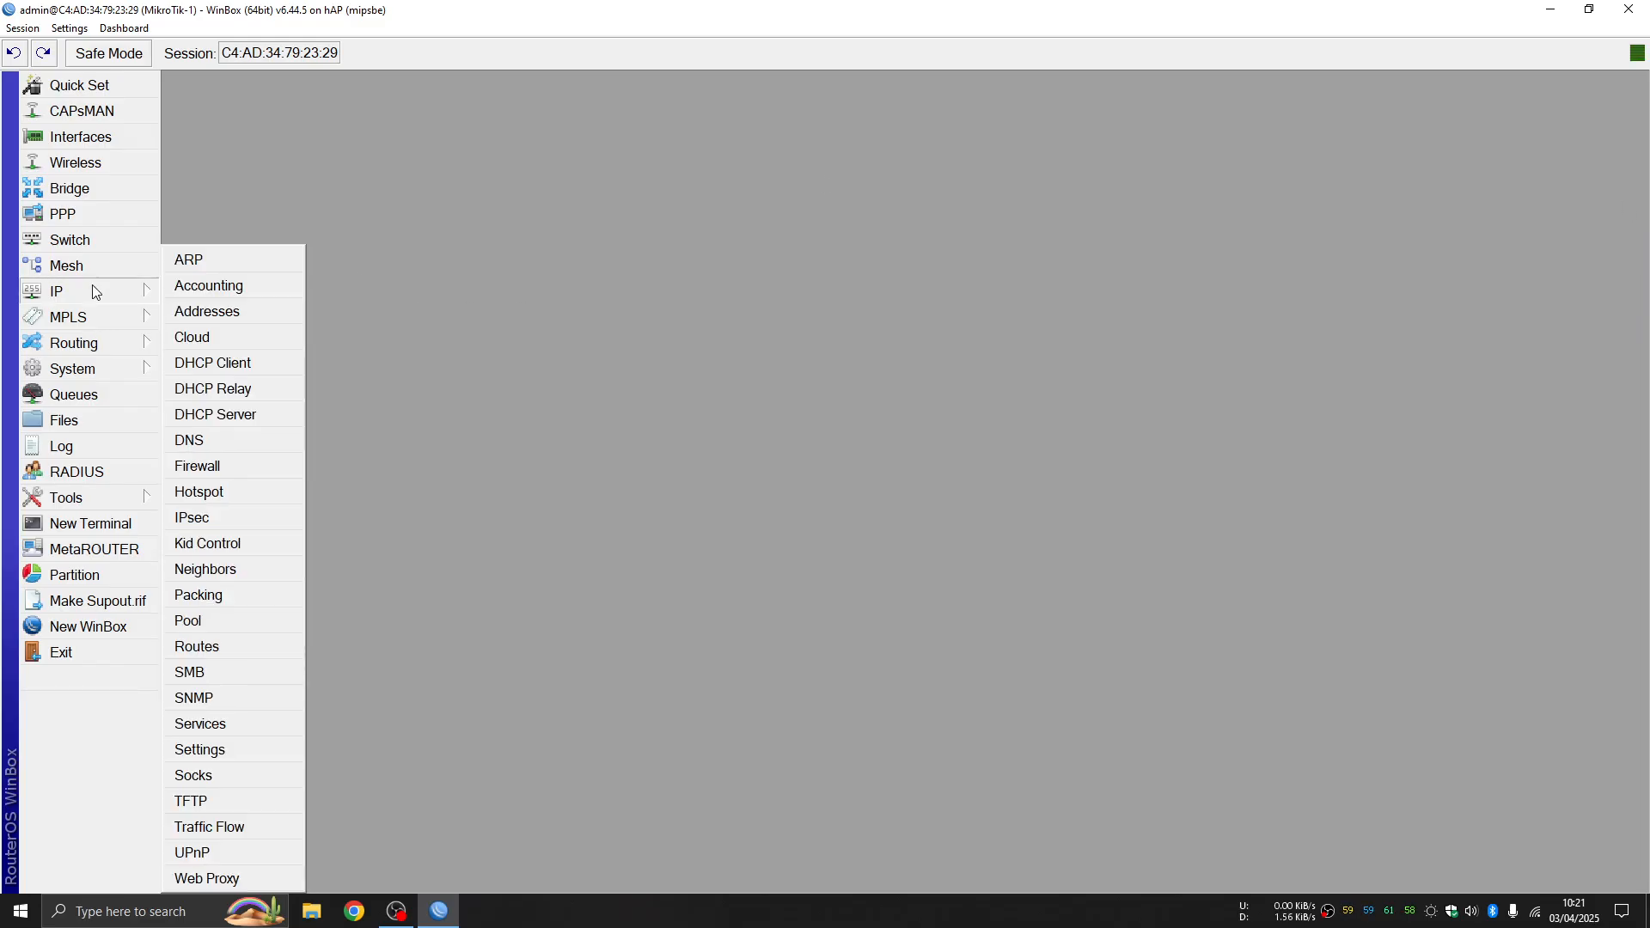
left_click(253, 317)
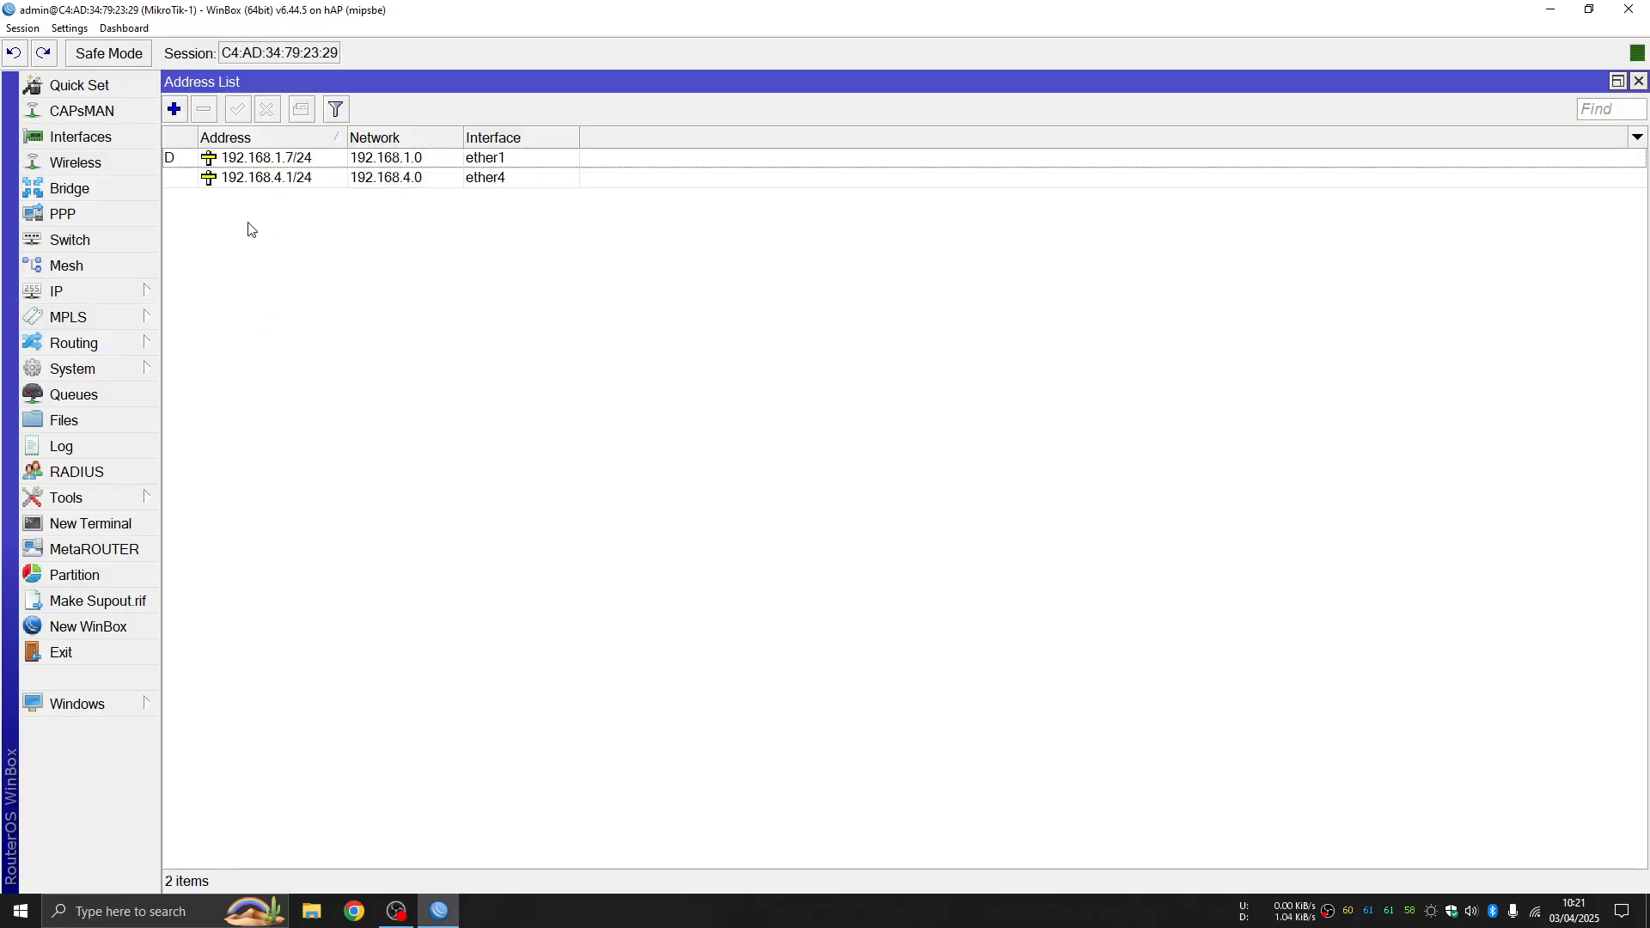
left_click(174, 110)
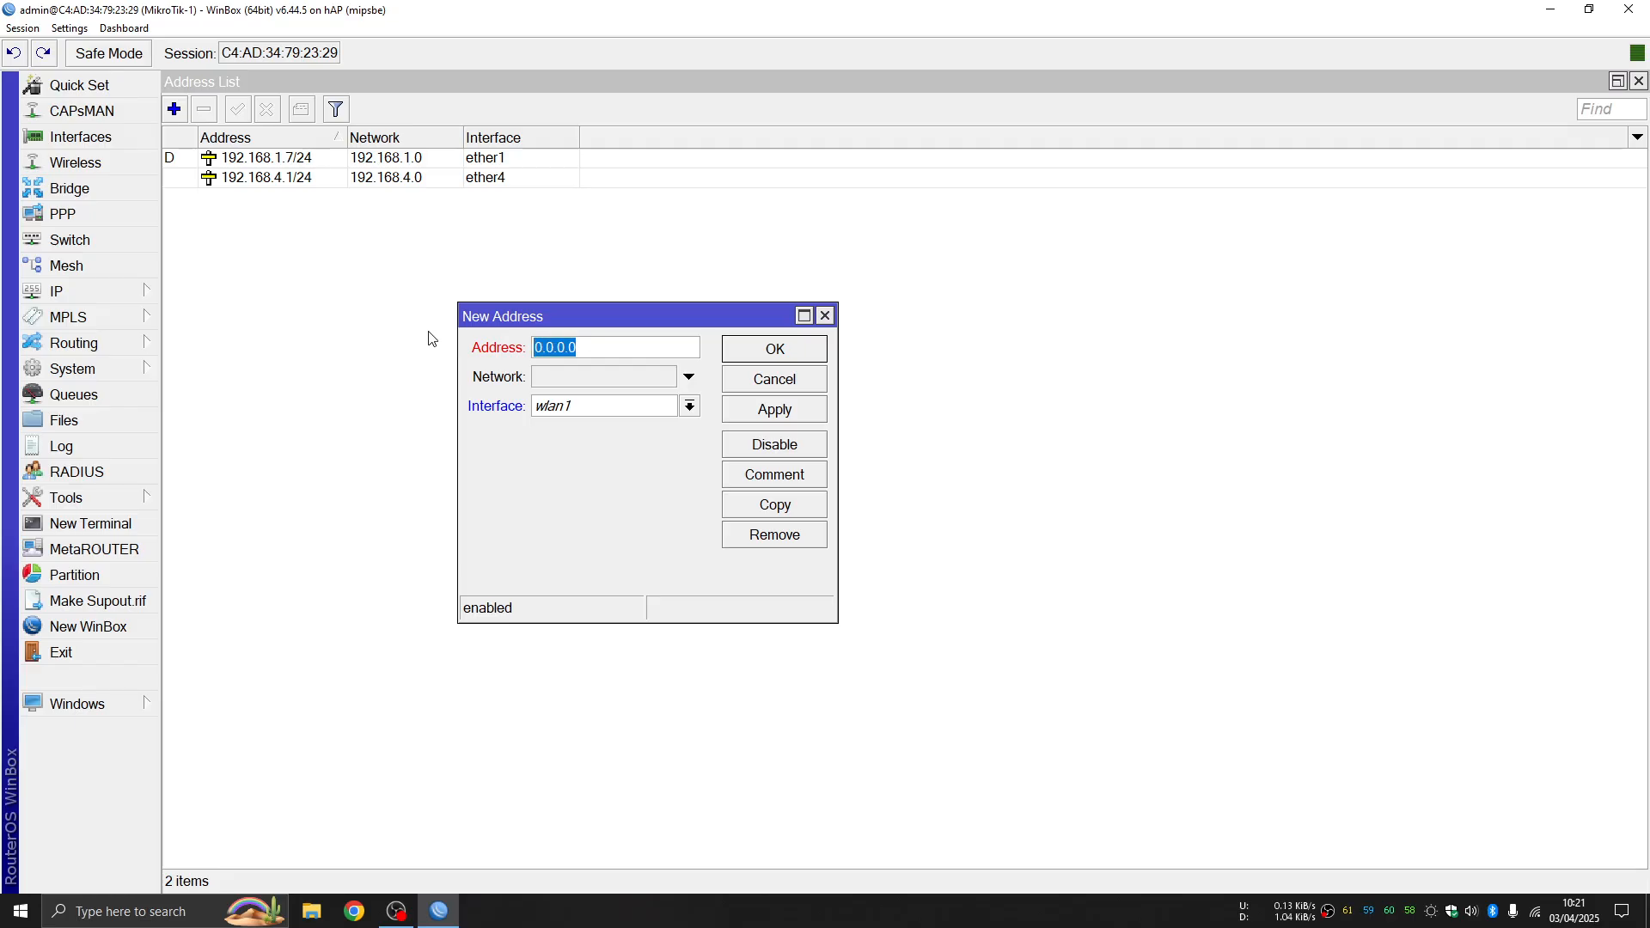
type("40.40.40")
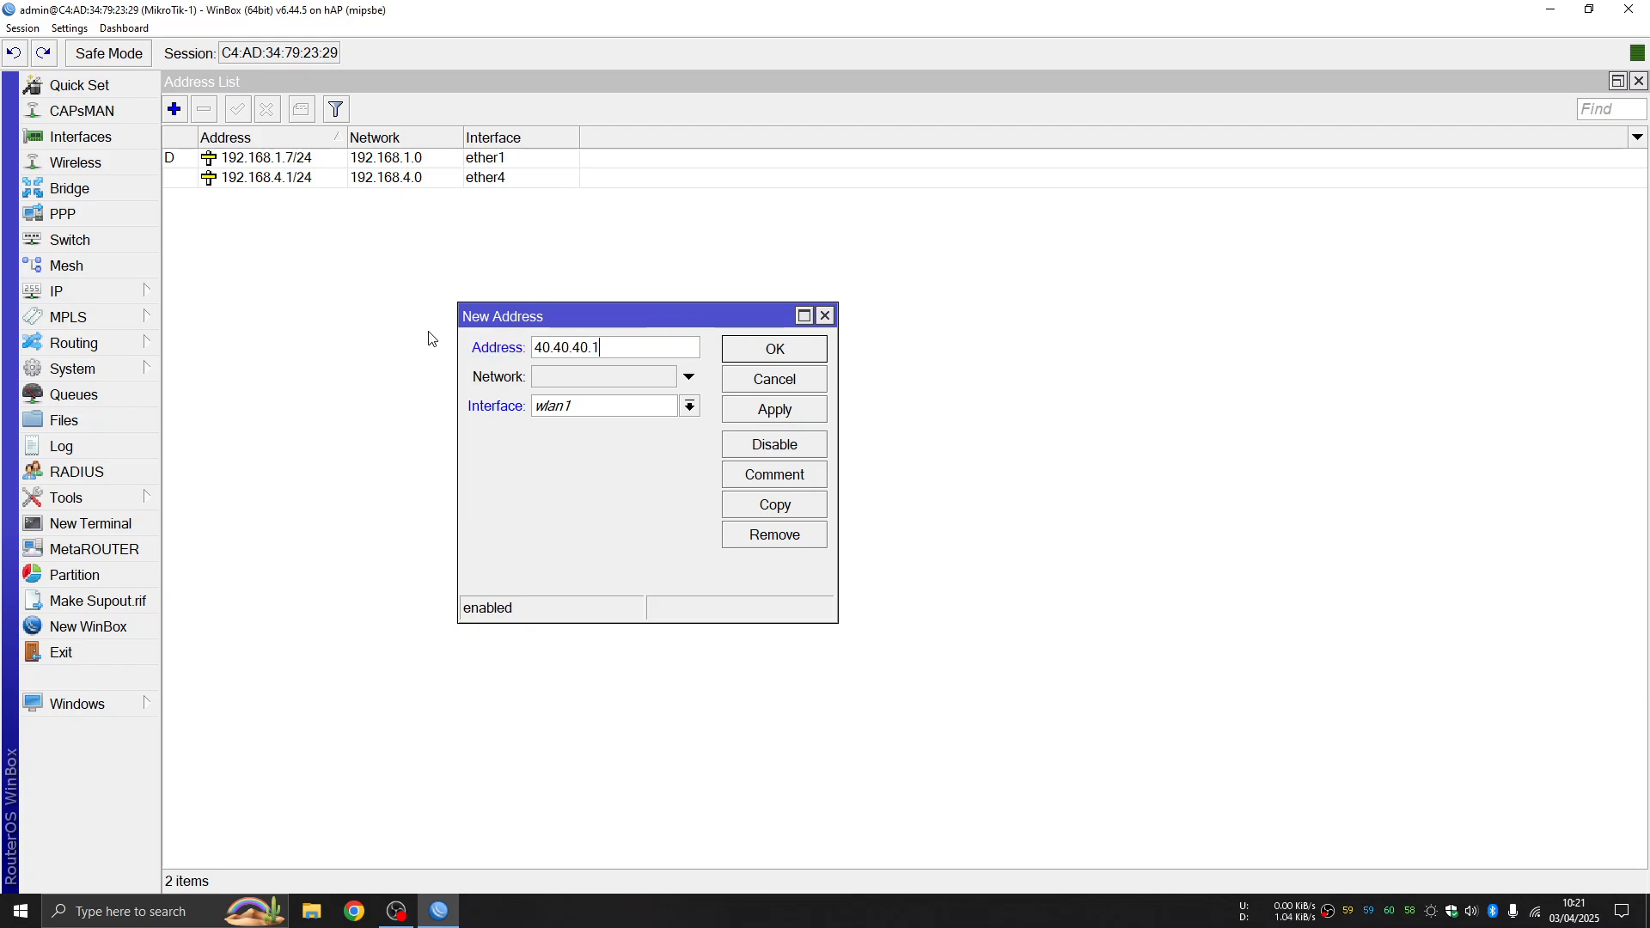
type(".1/24")
left_click(690, 406)
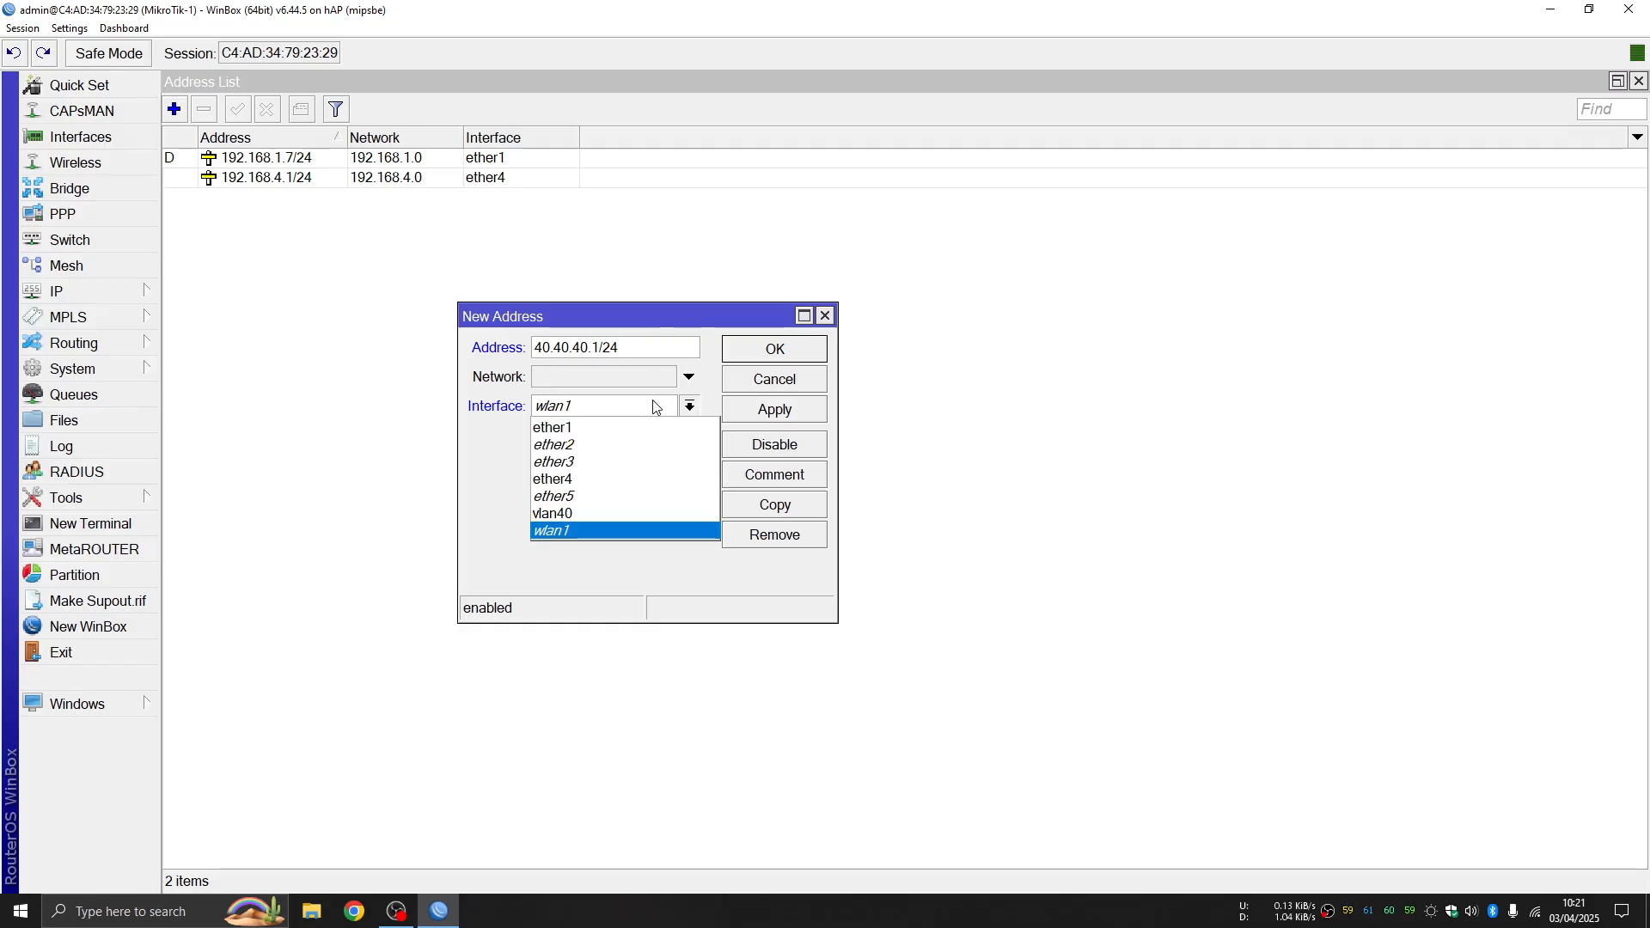
left_click(591, 514)
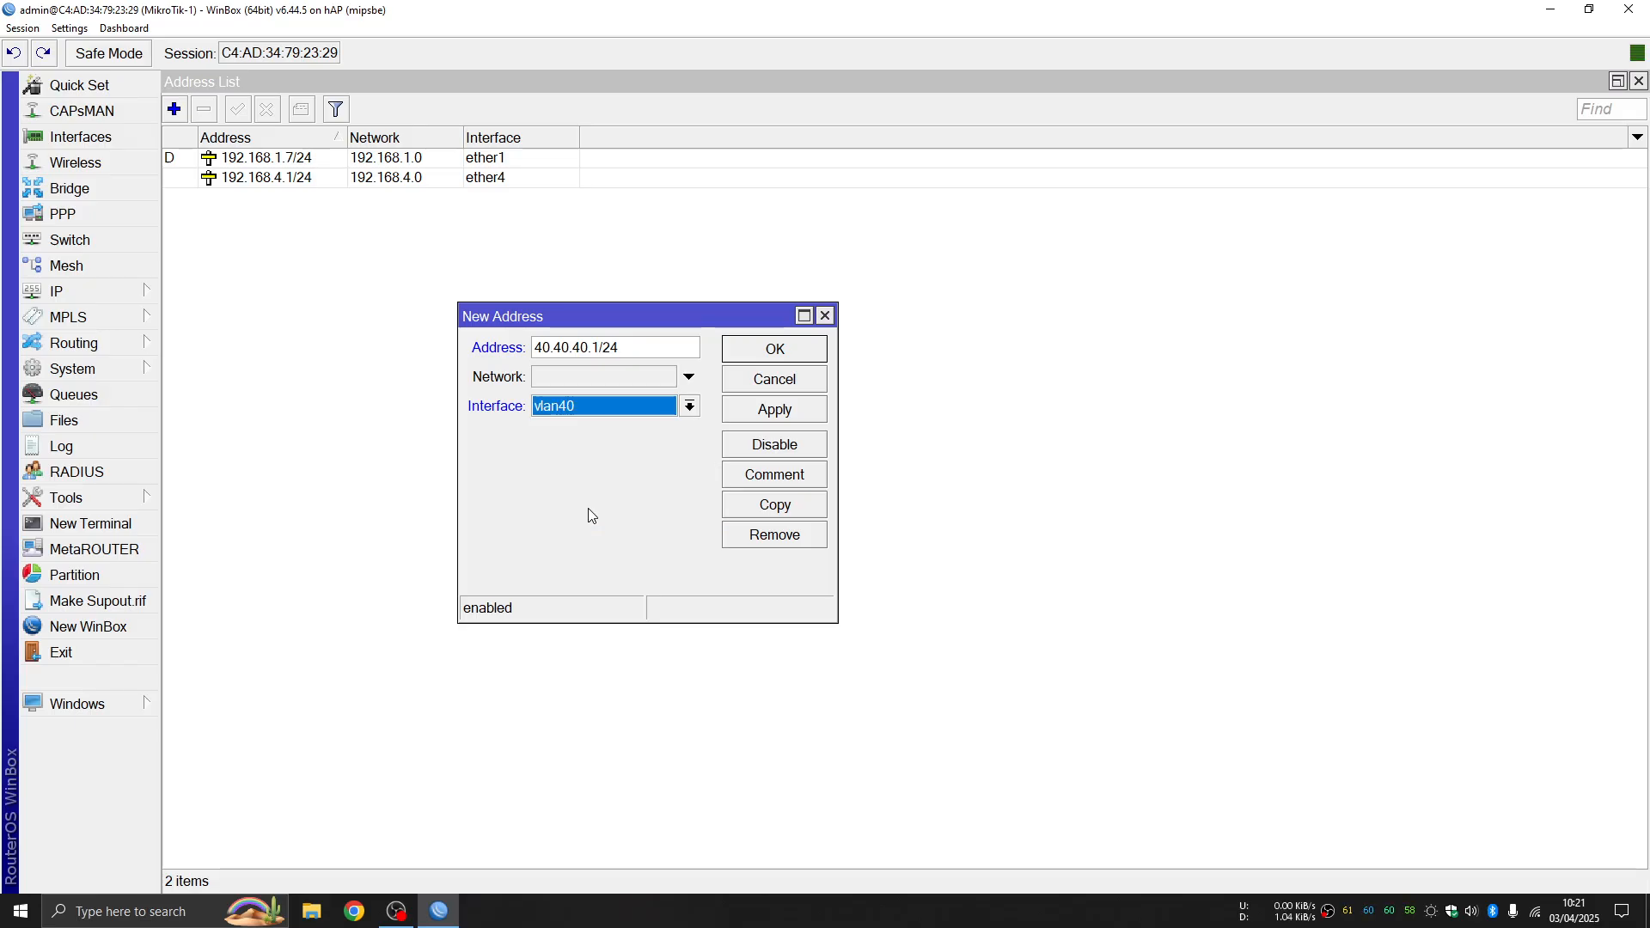
left_click(792, 416)
left_click(793, 356)
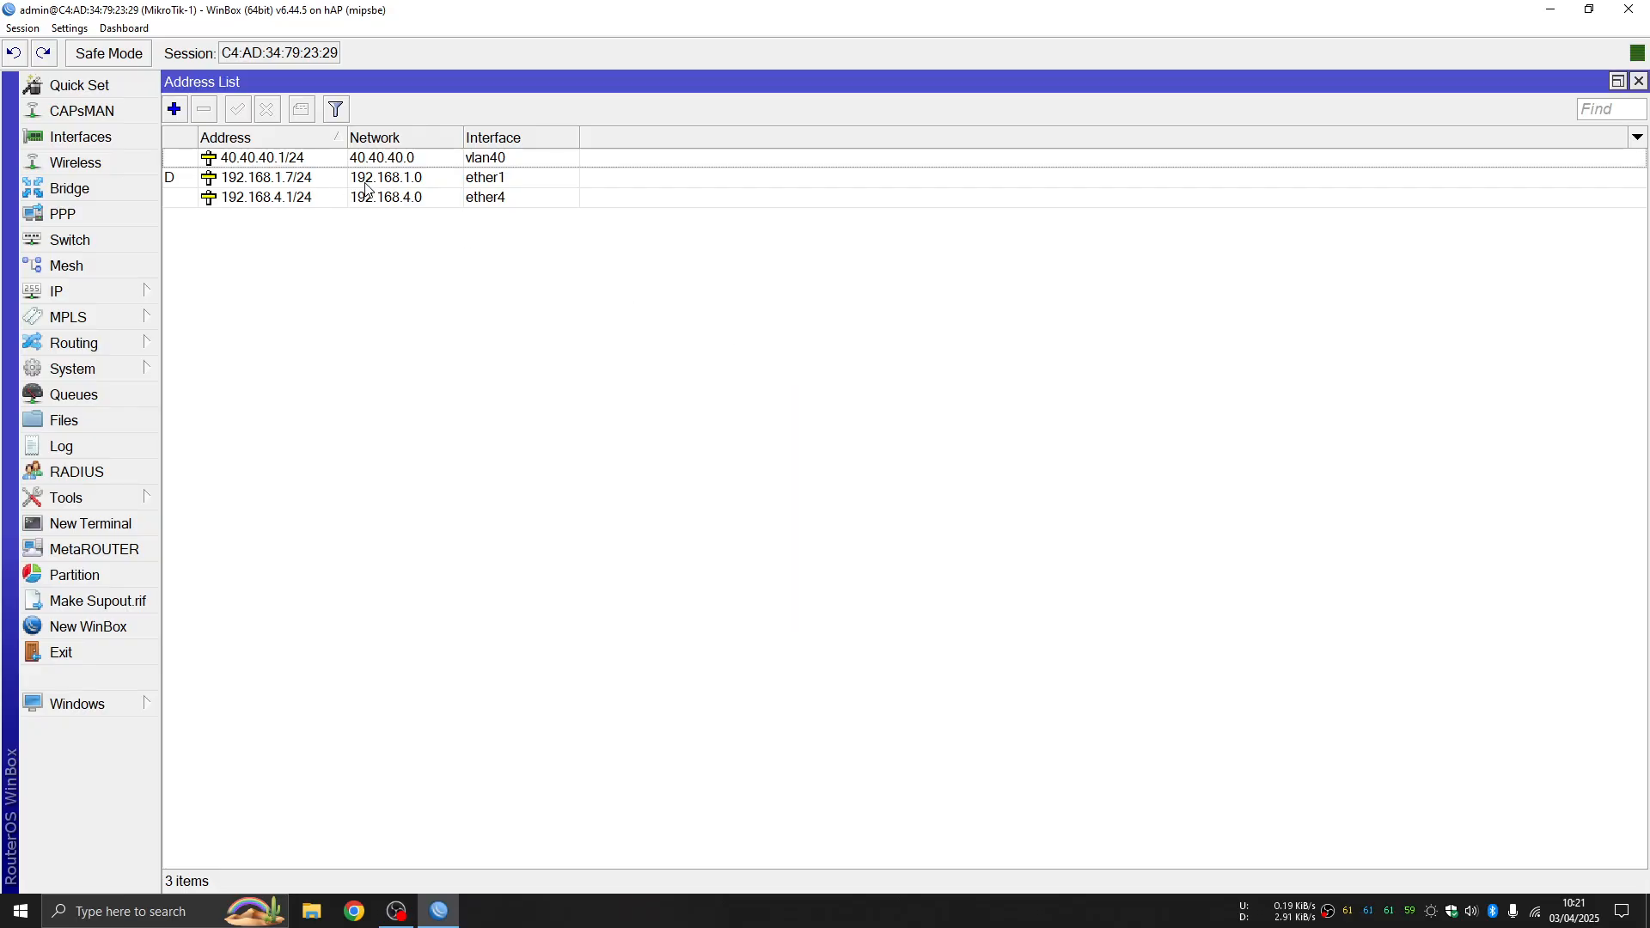
Step: Check vlan40's entry in the address list and its place under ether4 in the interface list, and close both lists
left_click(274, 207)
left_click(240, 161)
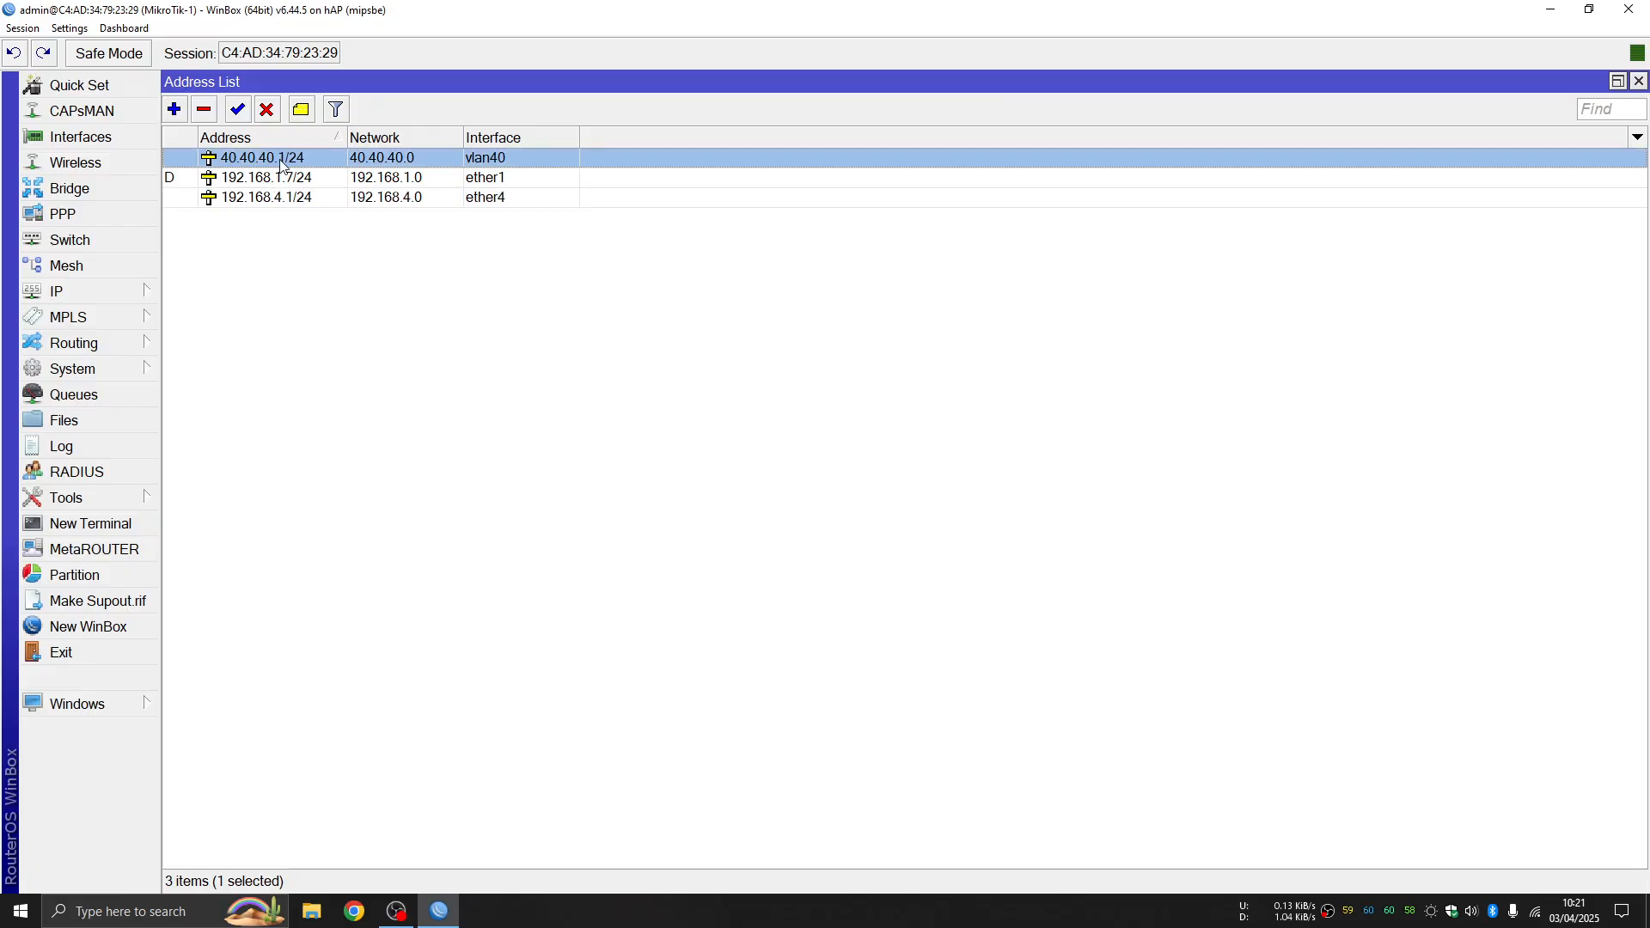
left_click(416, 298)
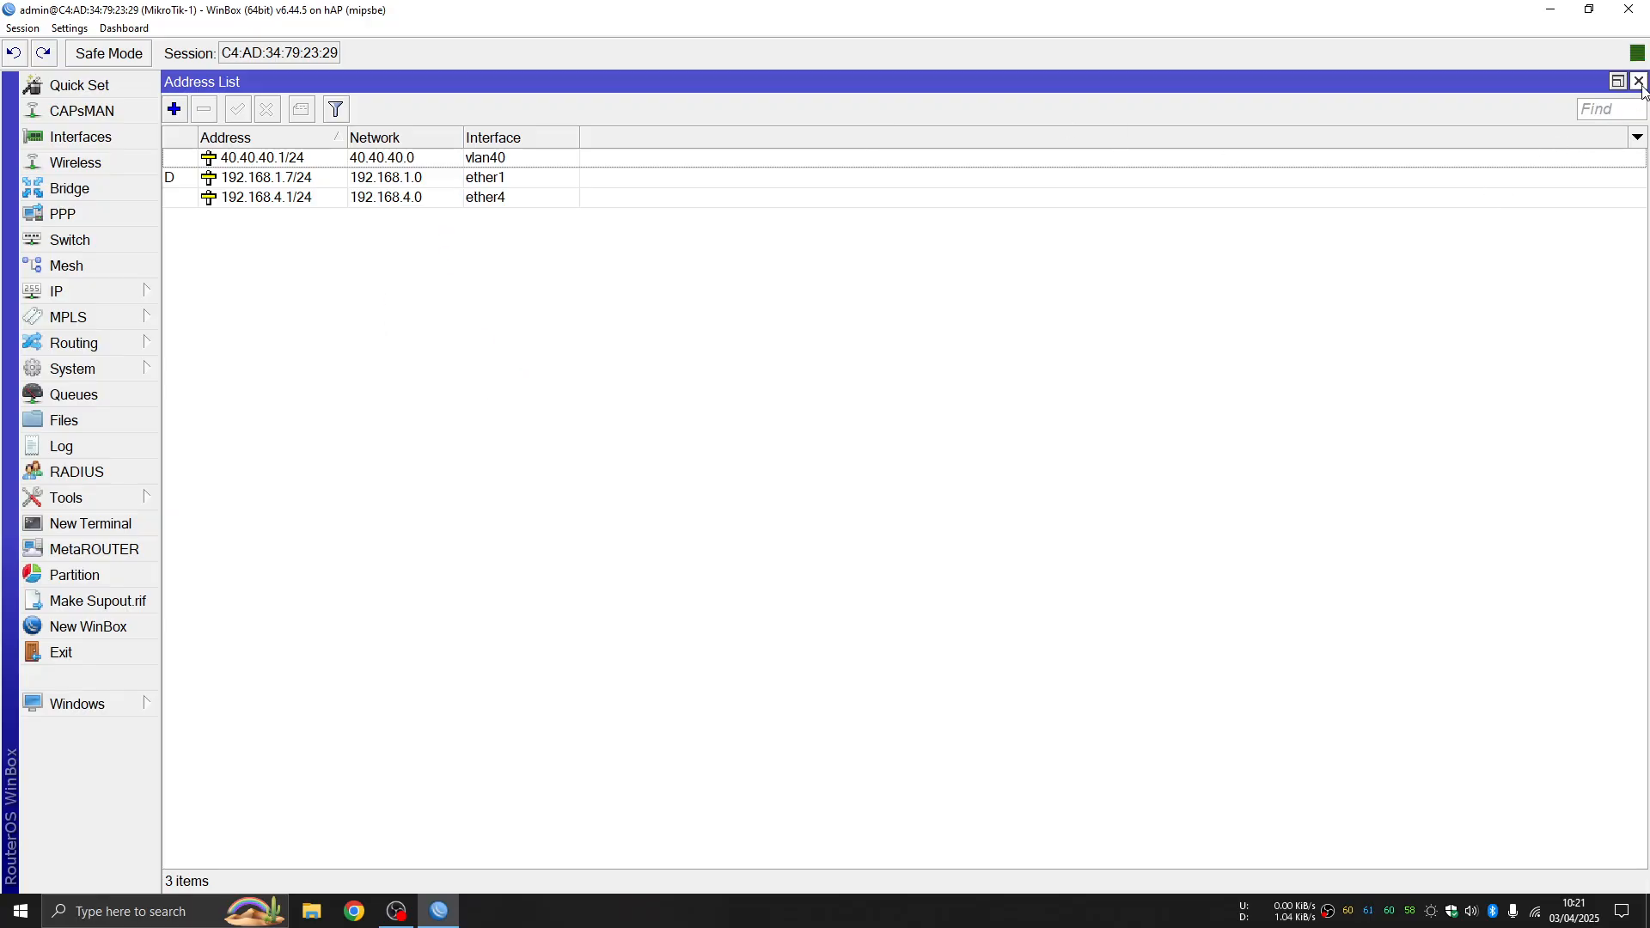
left_click(1639, 80)
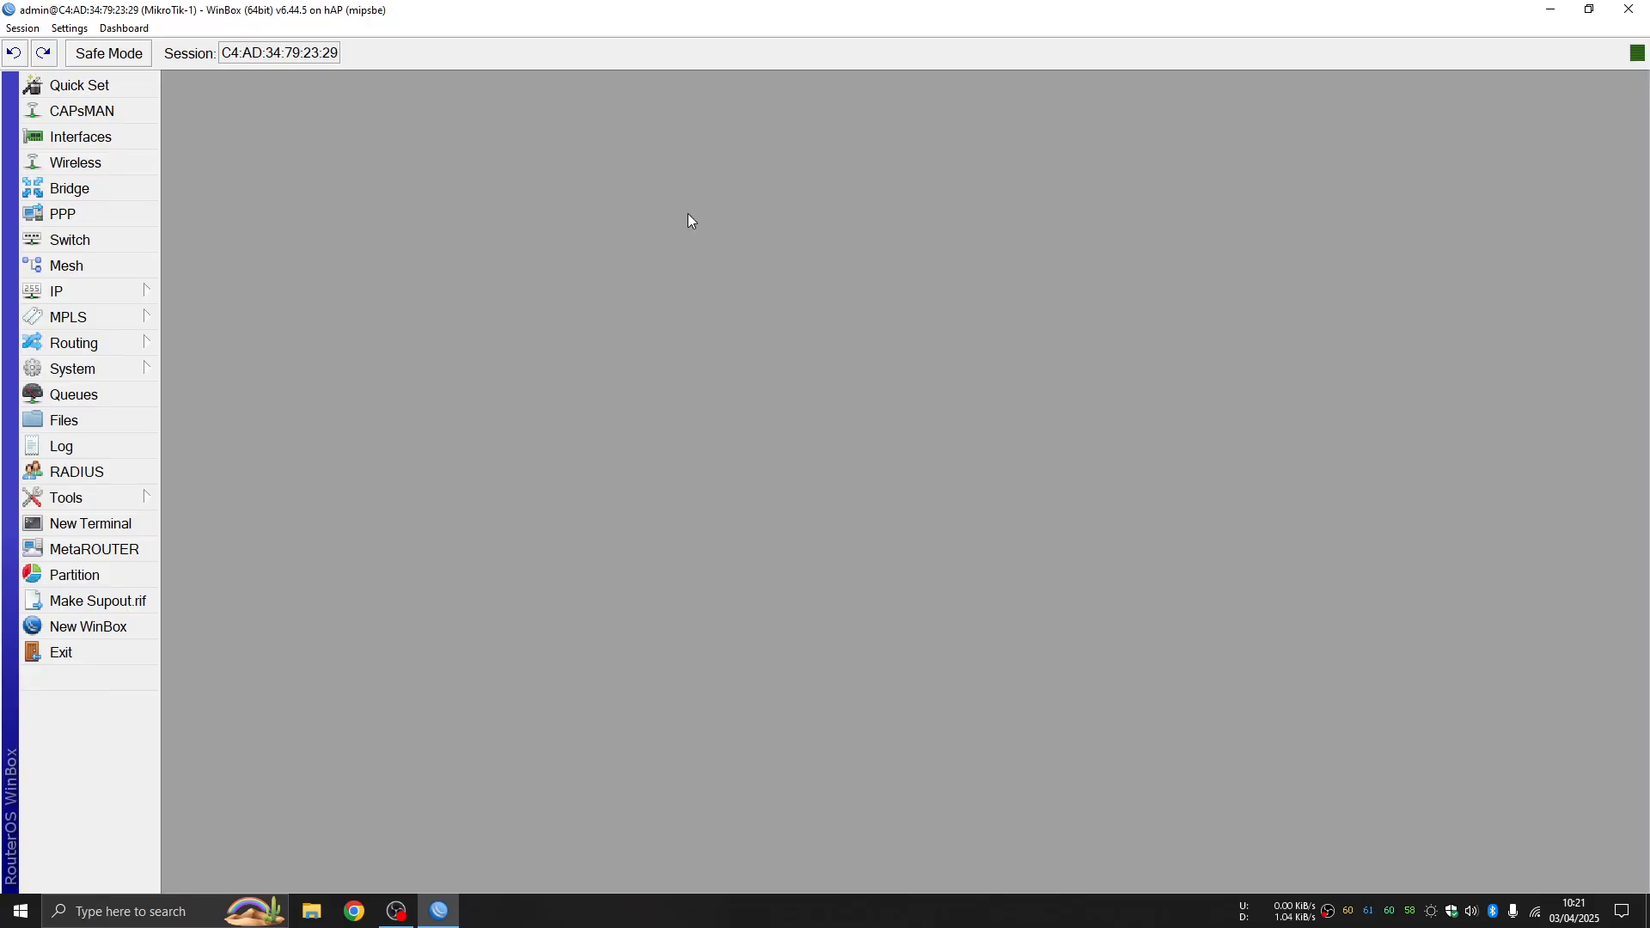
left_click(103, 139)
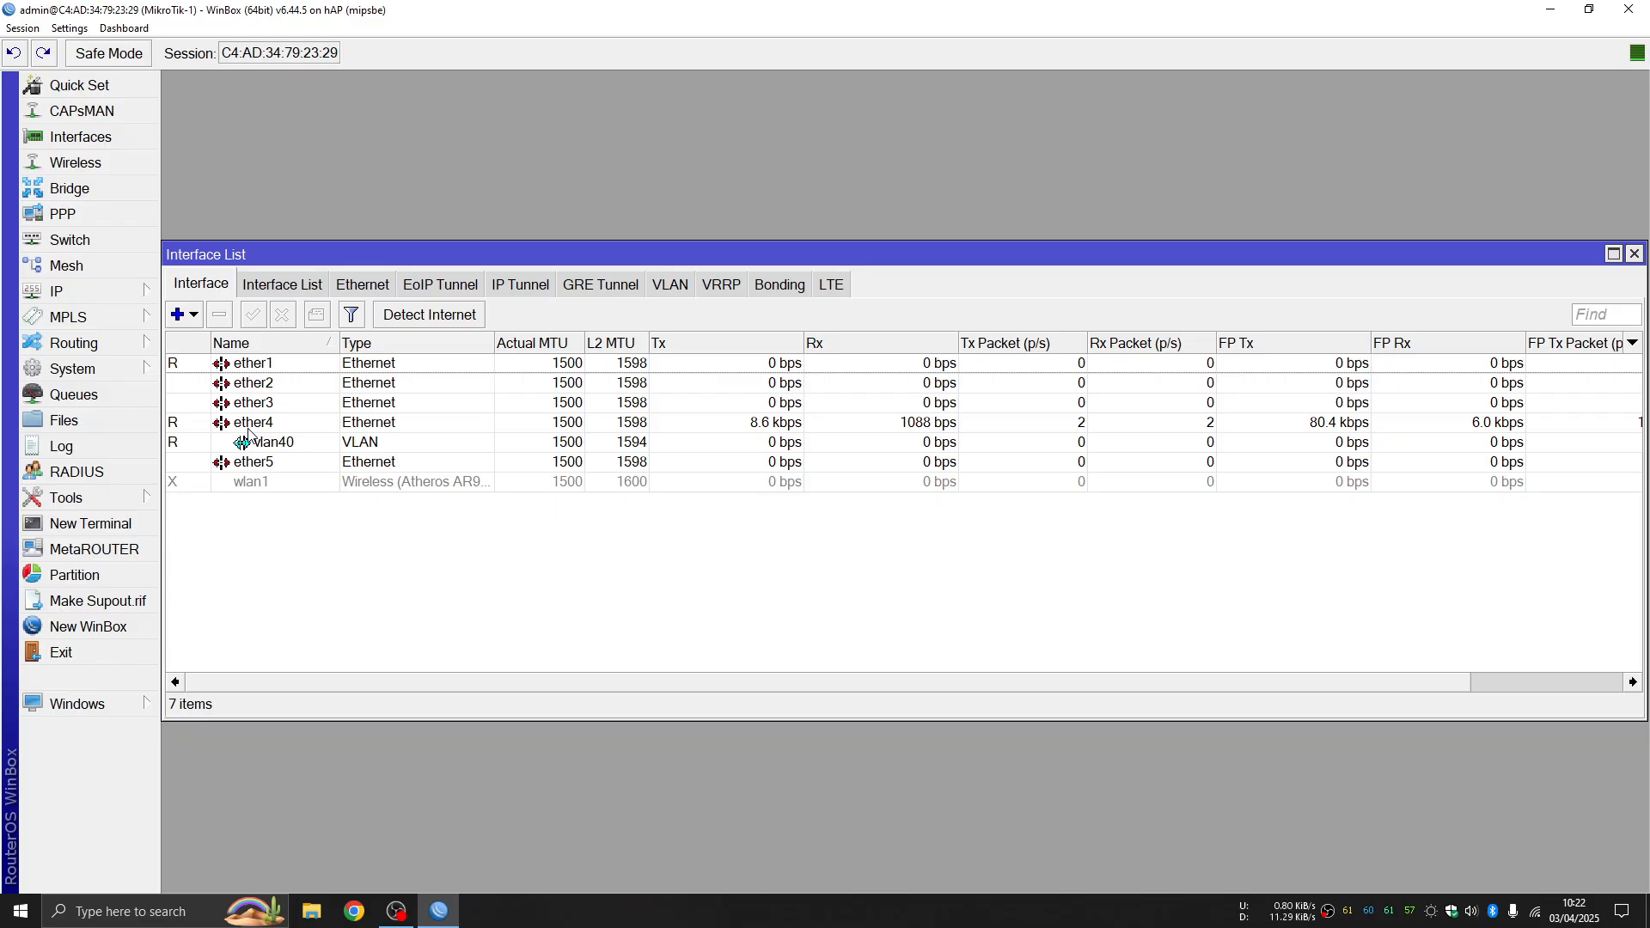
left_click(1635, 254)
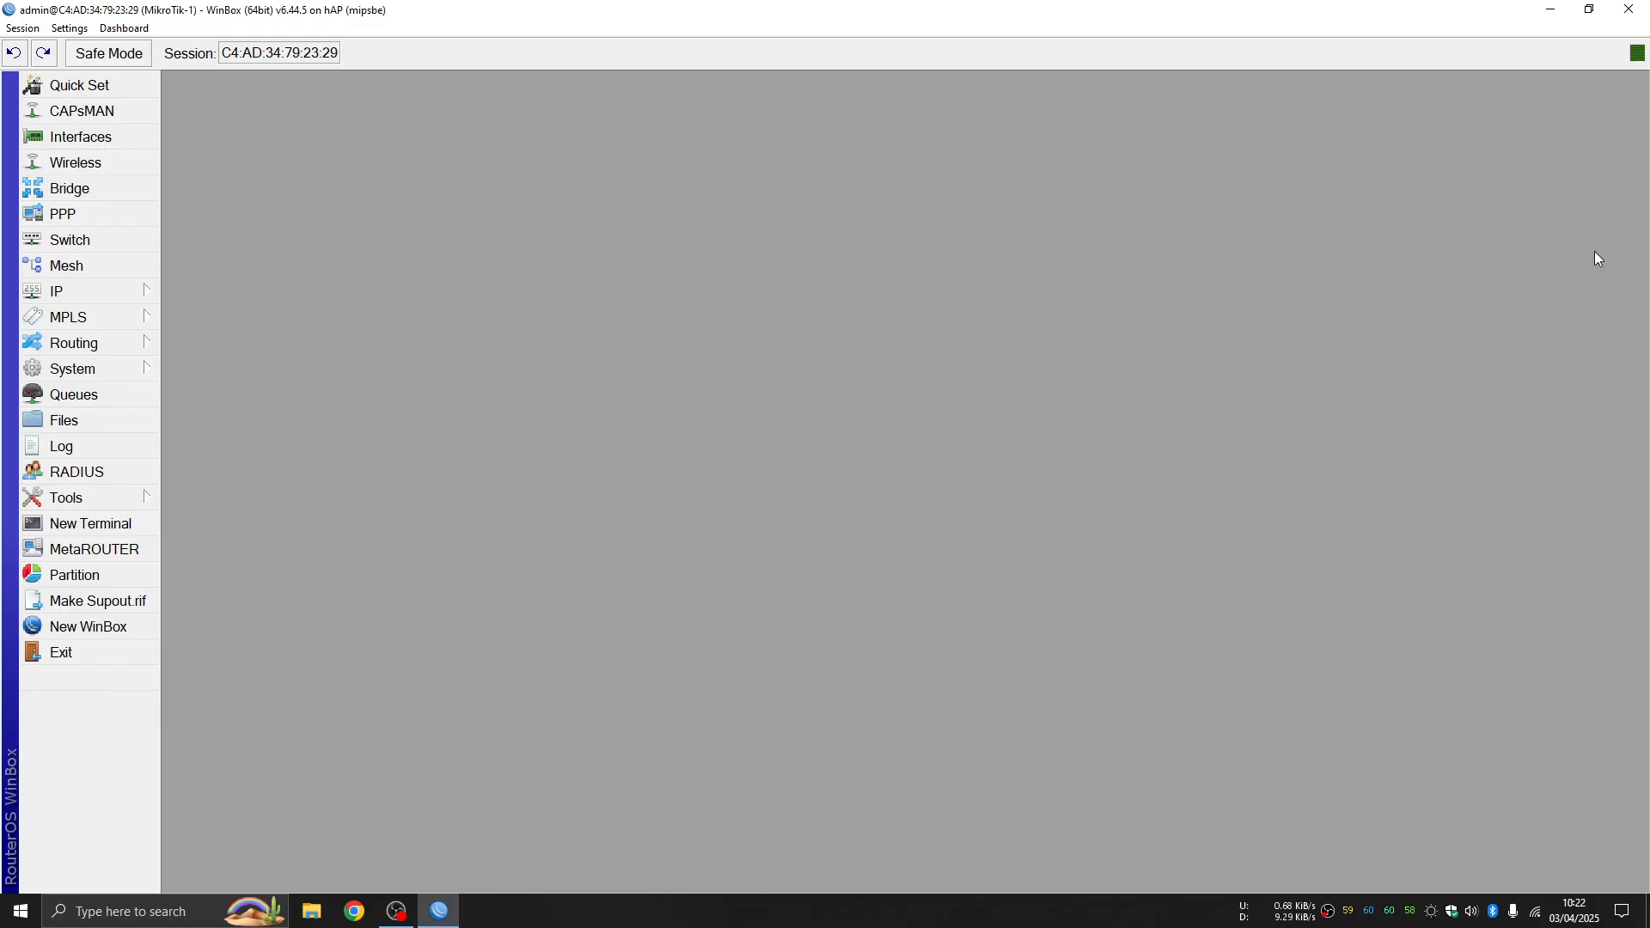
left_click(108, 297)
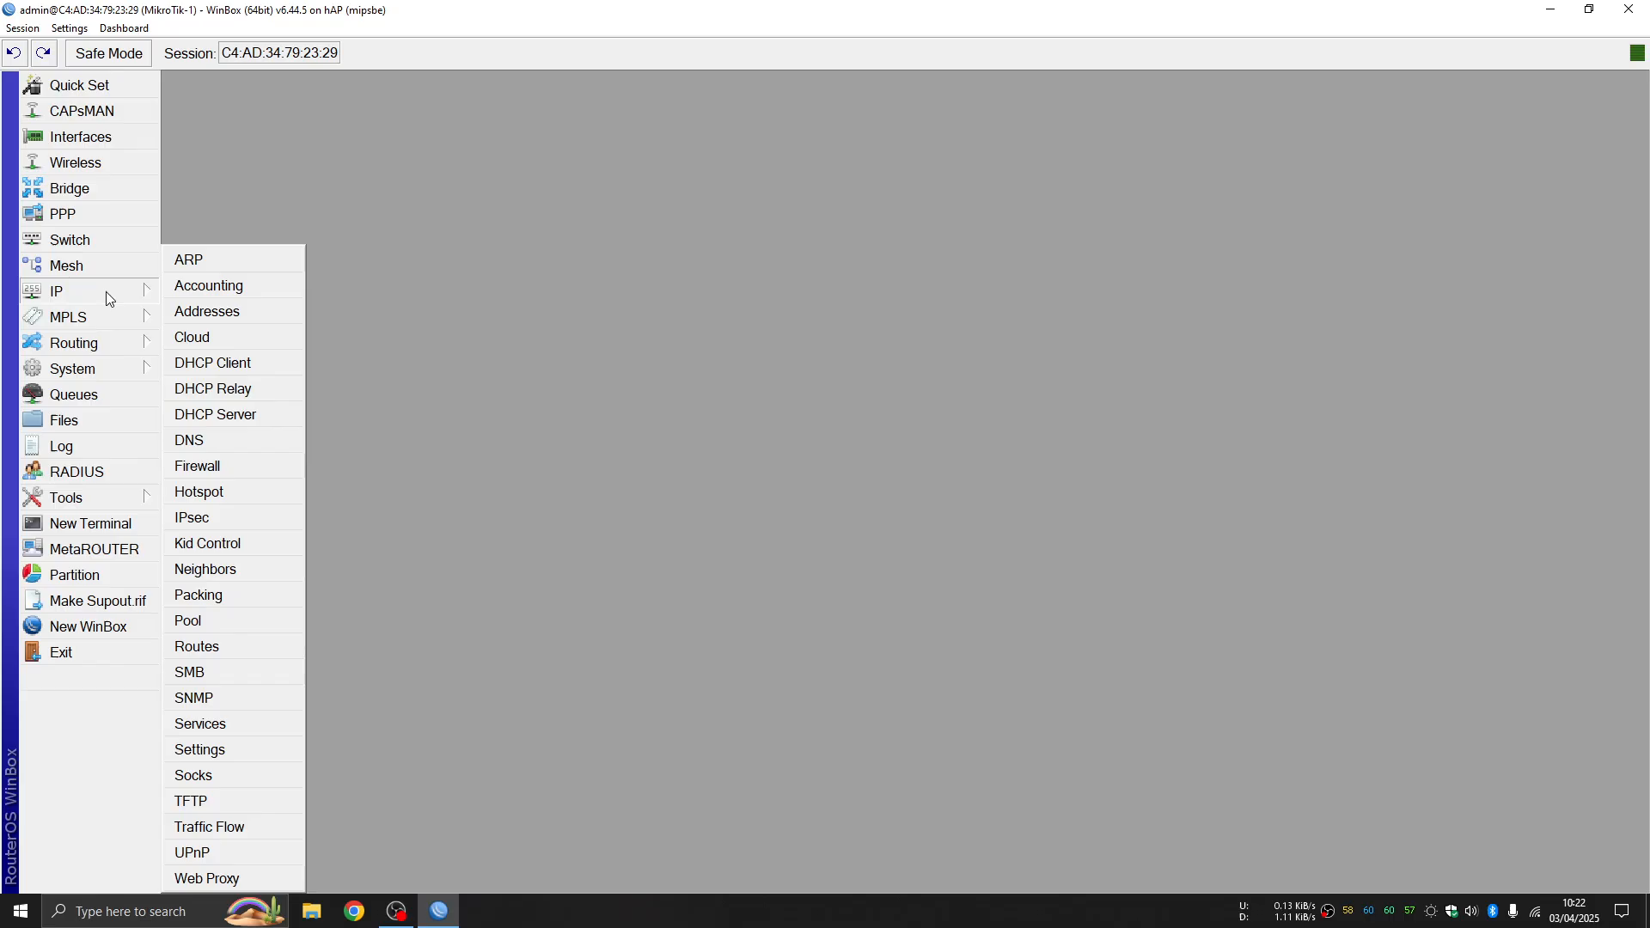
left_click(222, 311)
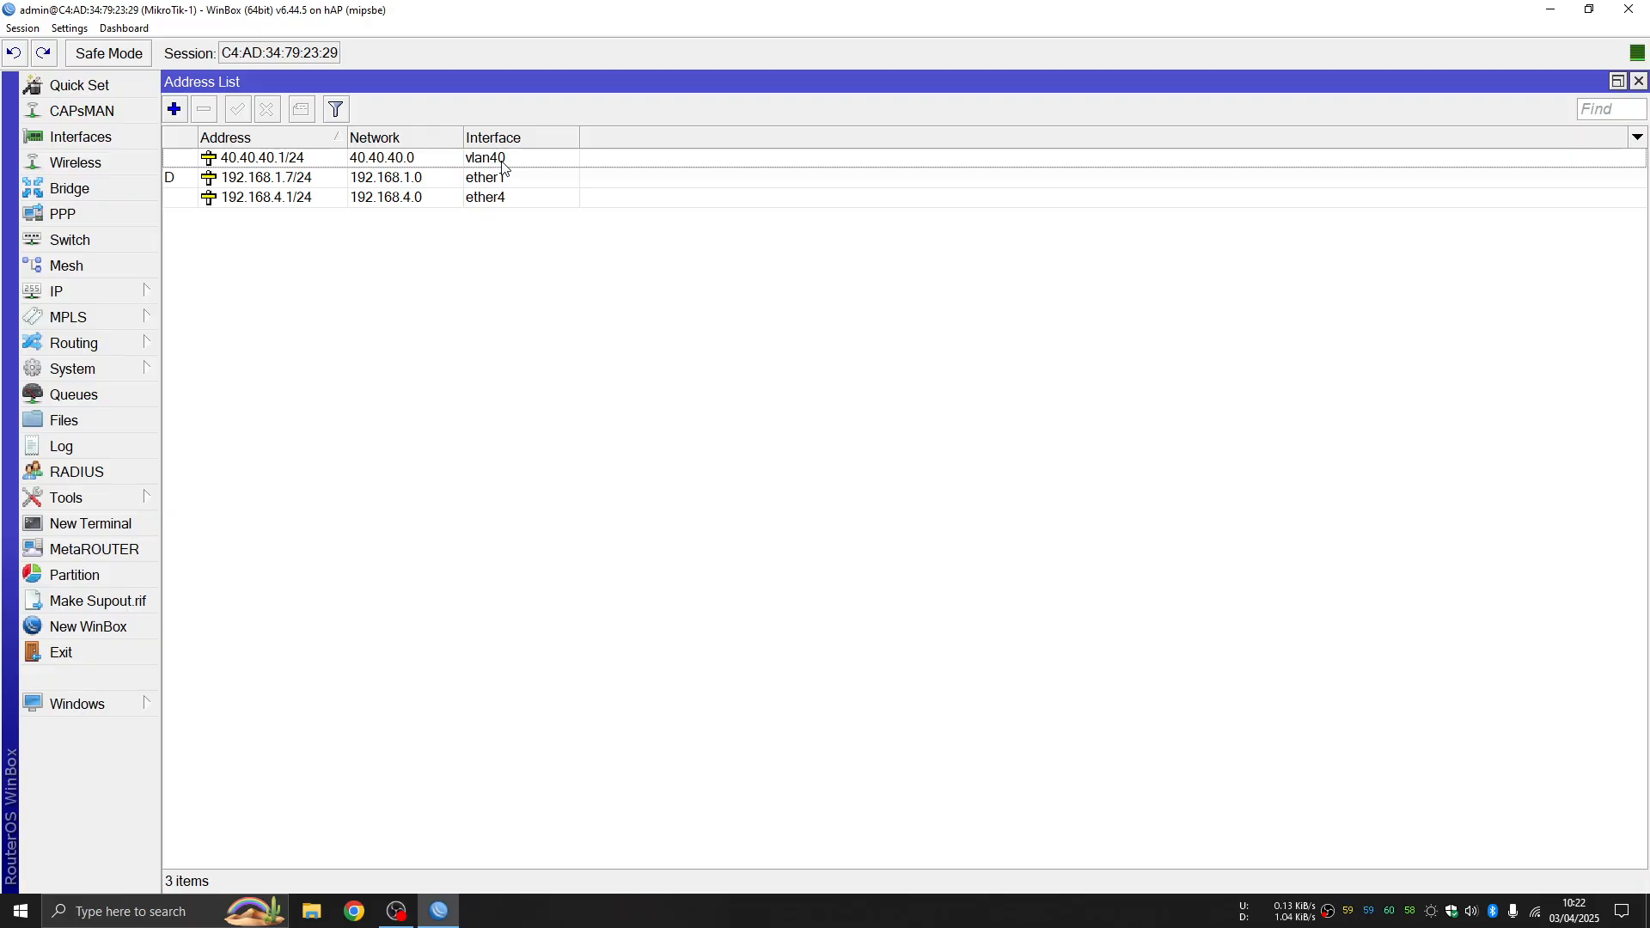
left_click(1639, 80)
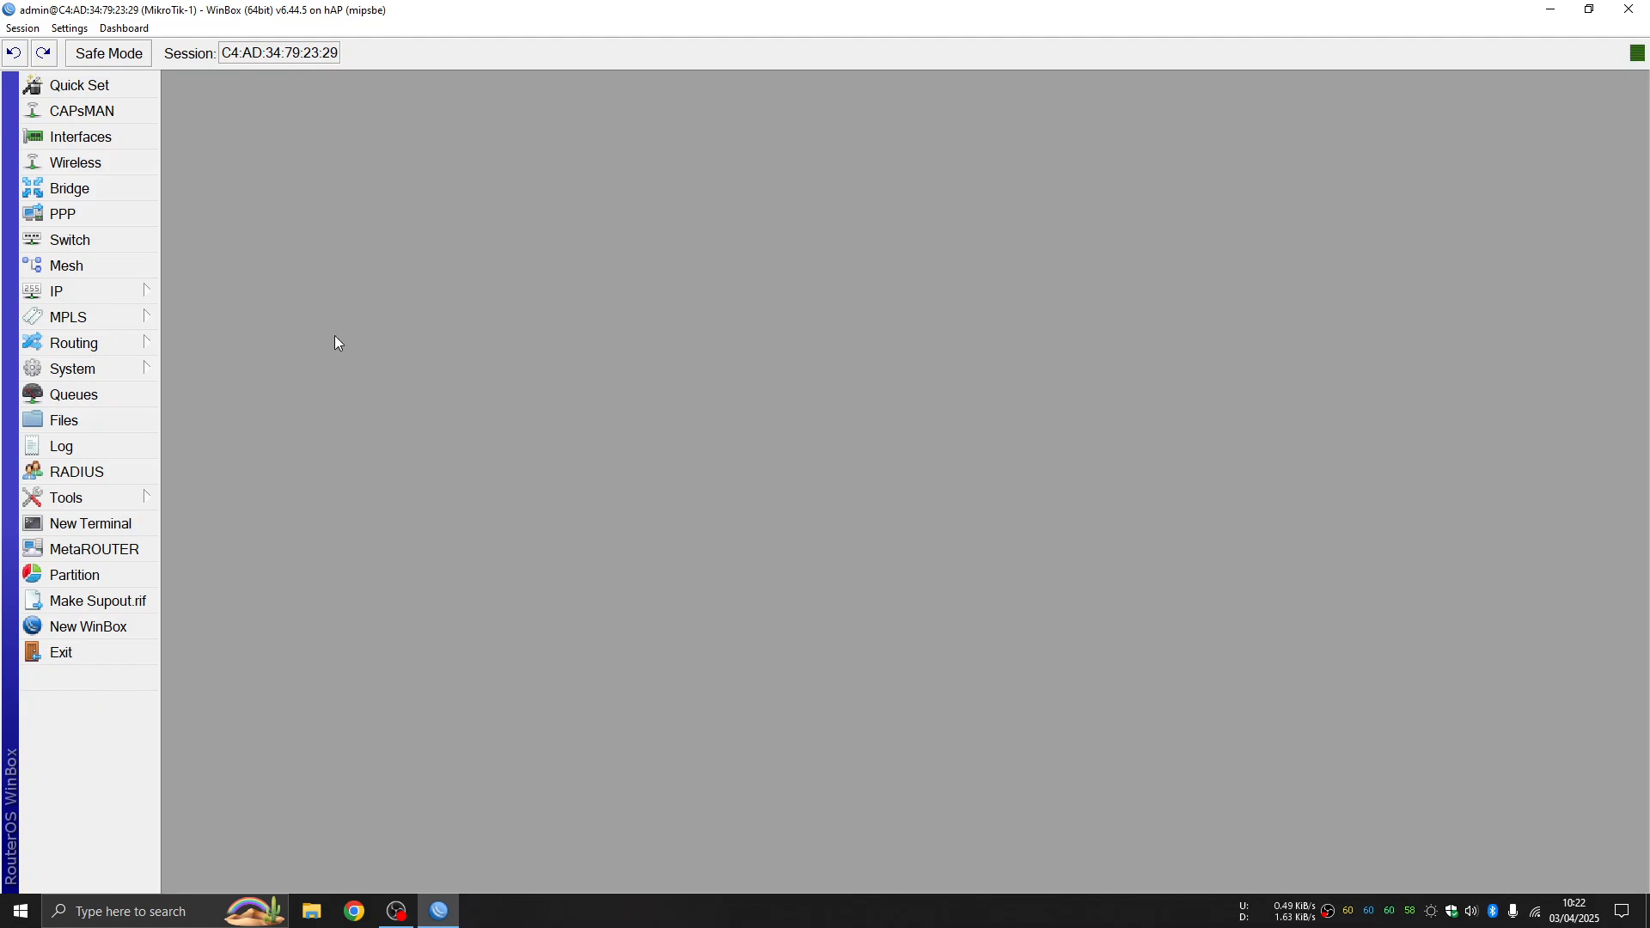
Step: Set up a DHCP server on vlan40, accepting all proposed defaults including the 00:10:00 lease time, and finish the setup
left_click(125, 294)
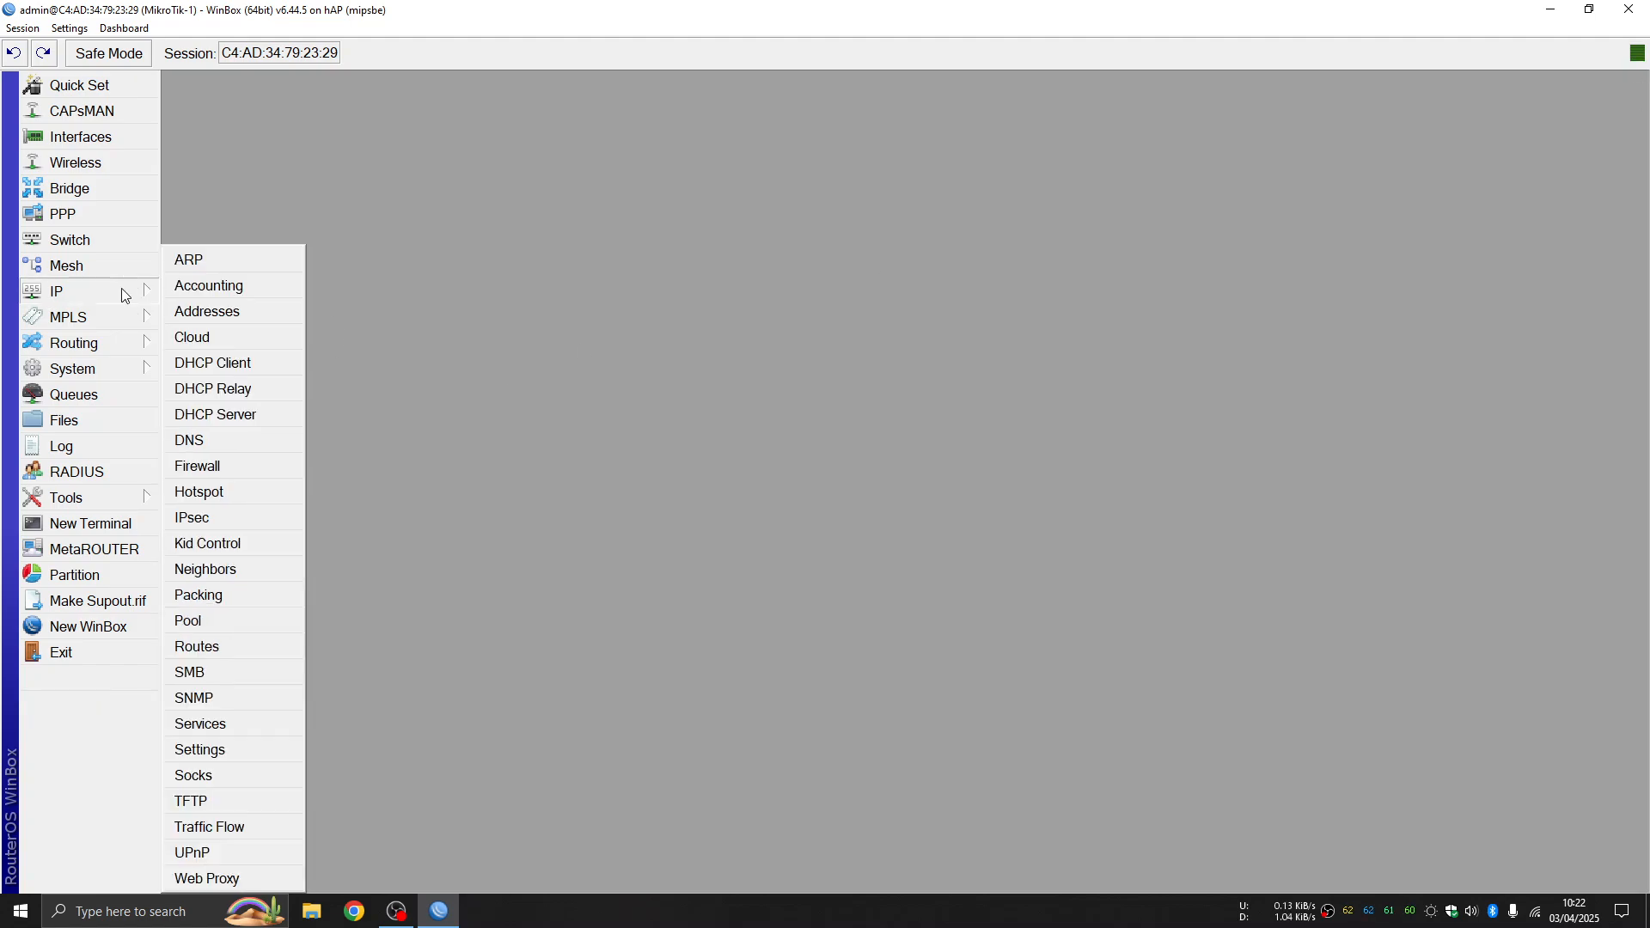
left_click(262, 414)
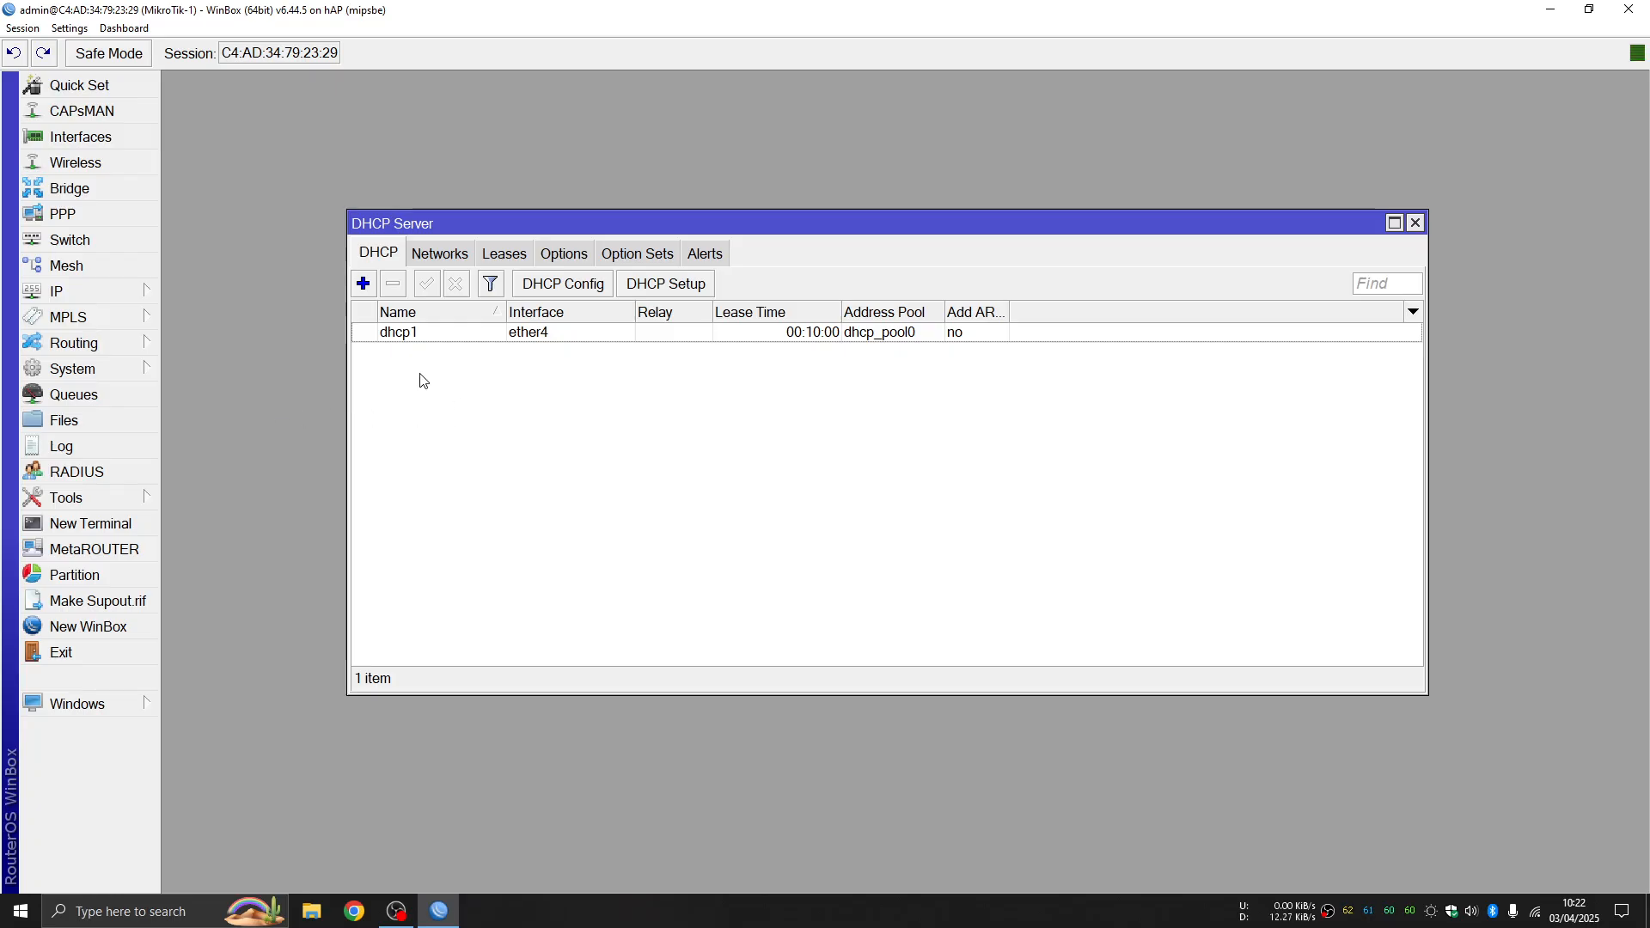
left_click(562, 342)
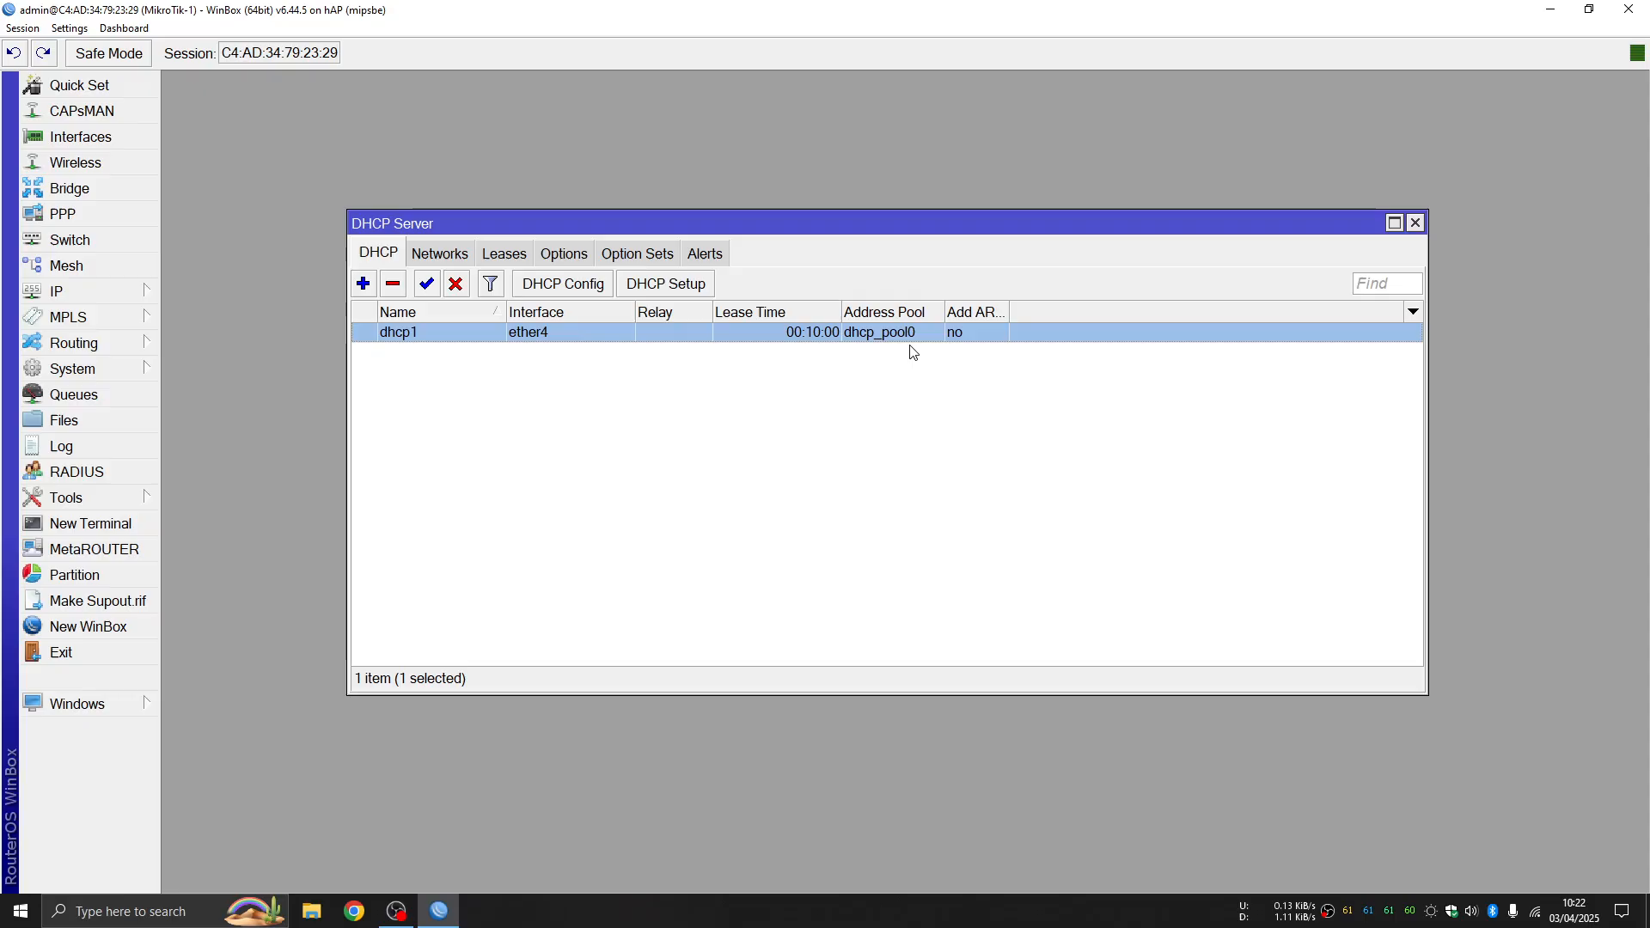
left_click(677, 288)
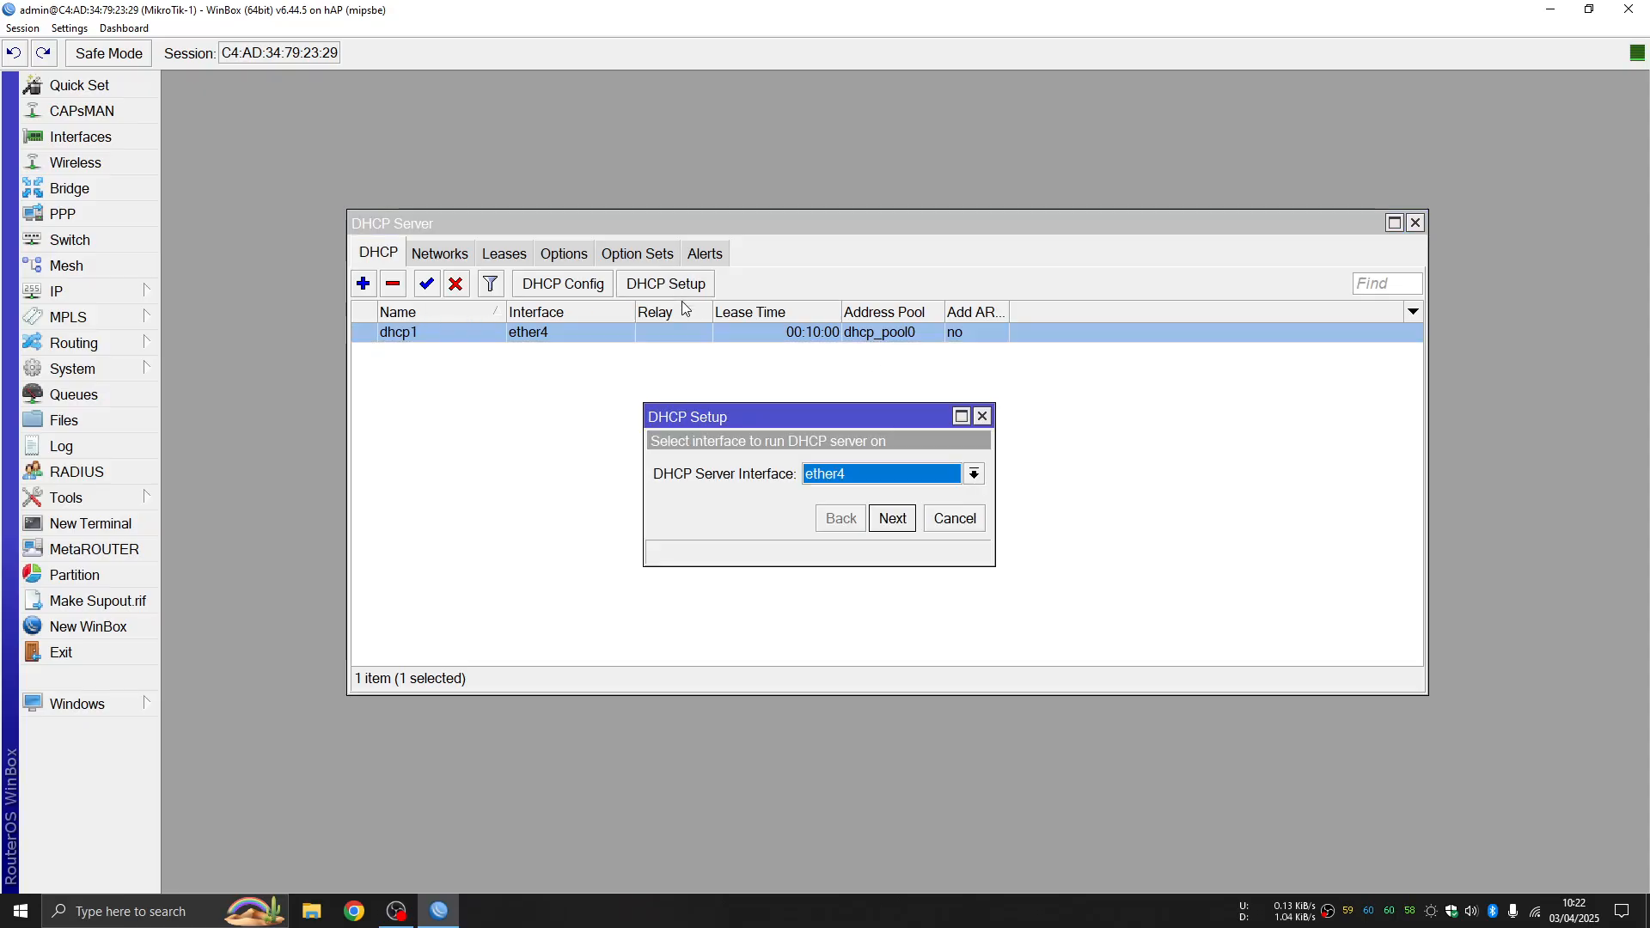
left_click(867, 475)
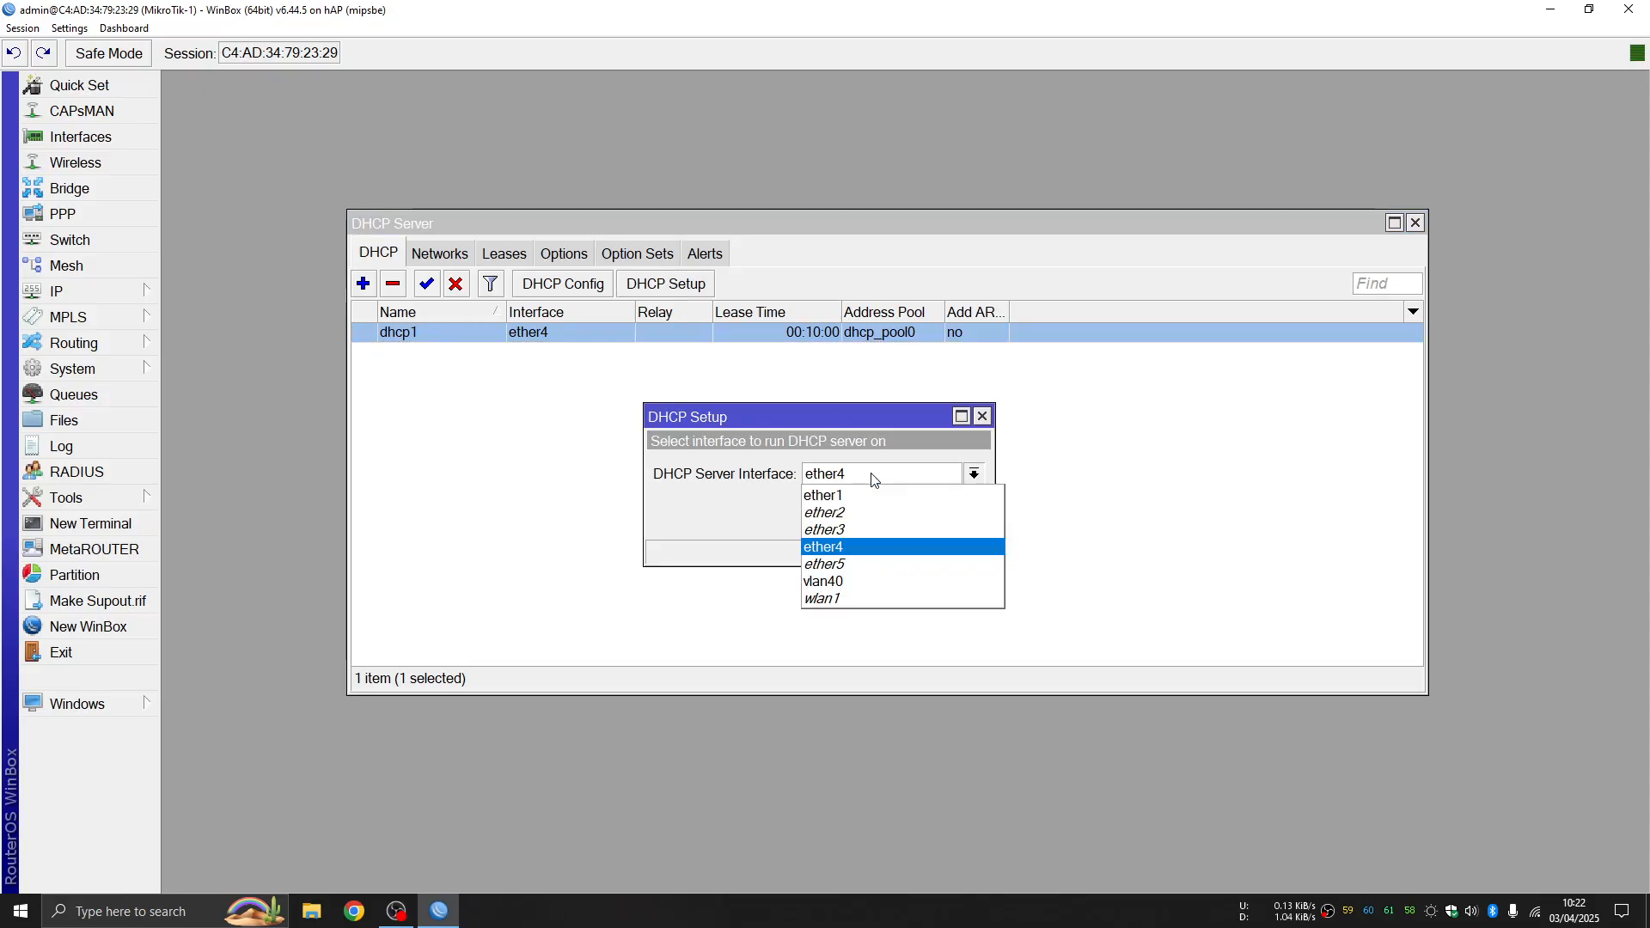
left_click(839, 584)
left_click(902, 526)
left_click(902, 526)
left_click(904, 526)
left_click(894, 518)
left_click(893, 518)
left_click(894, 518)
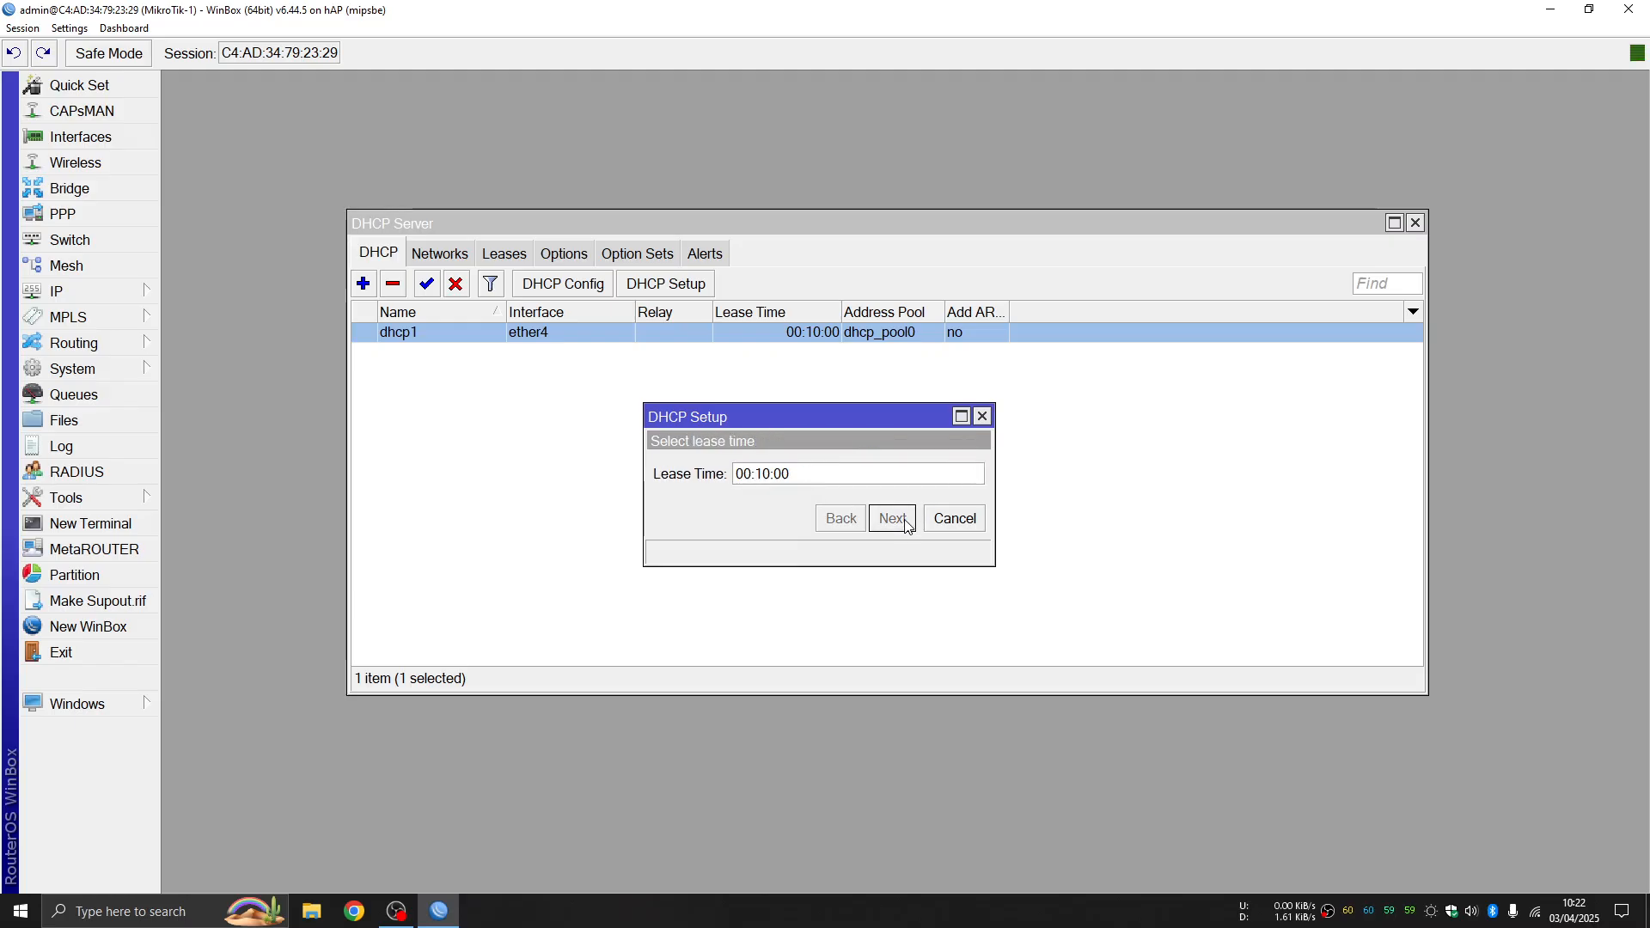
left_click(912, 476)
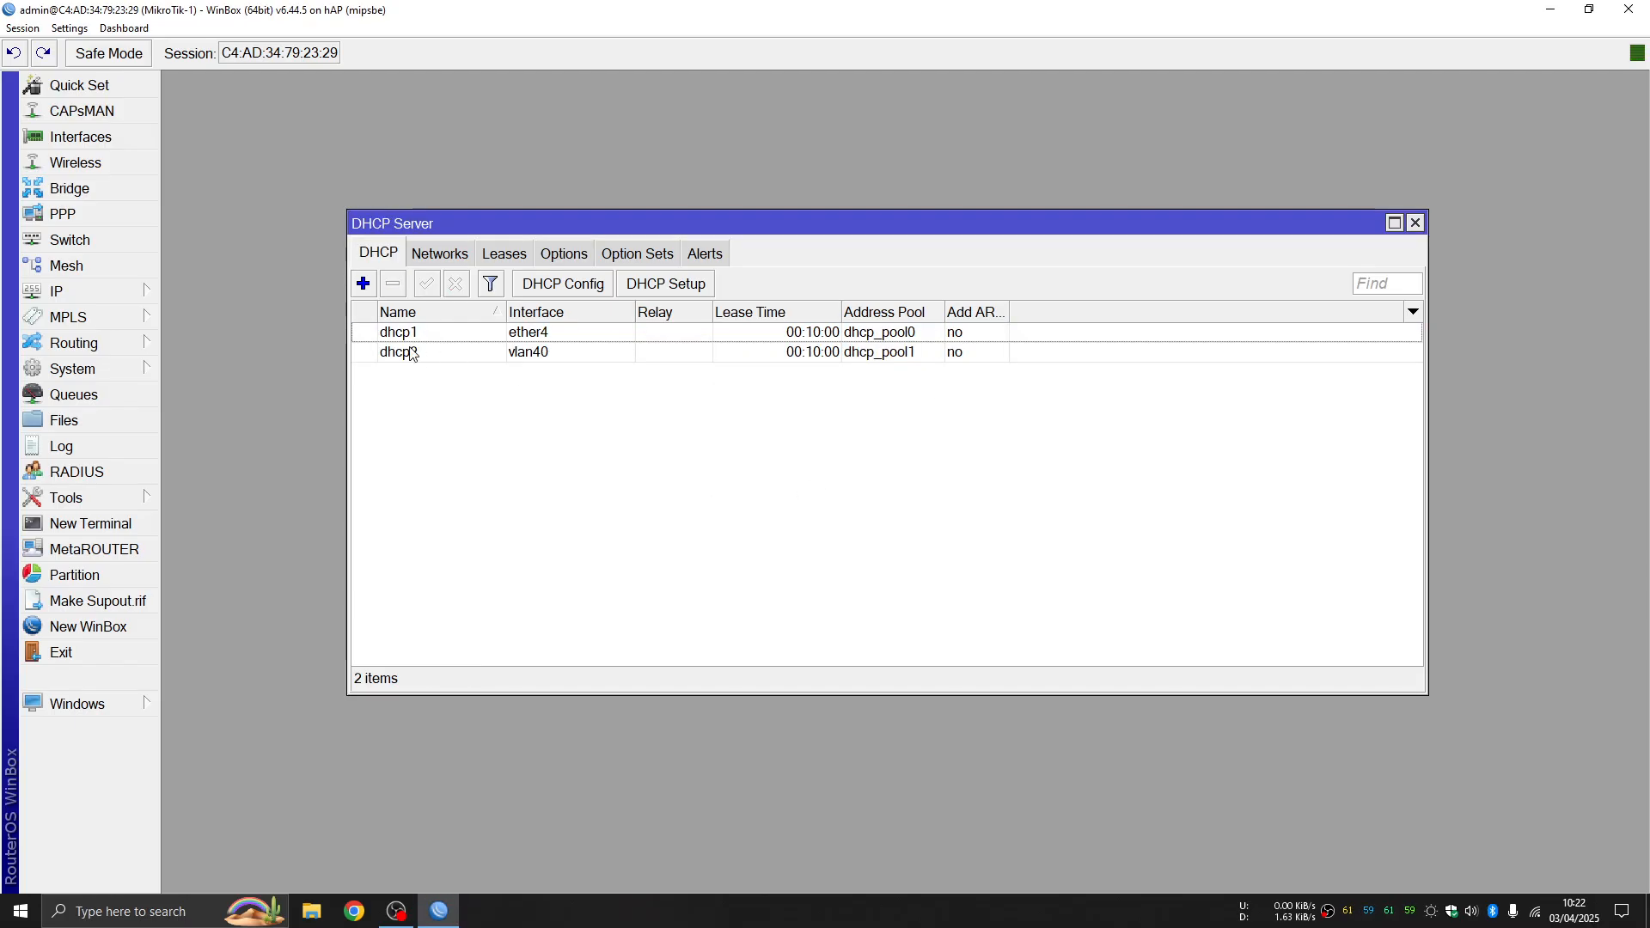
Step: Compare the DHCP server entries for ether4 and vlan40, check the VLAN and full interface lists, and close the windows
left_click(533, 335)
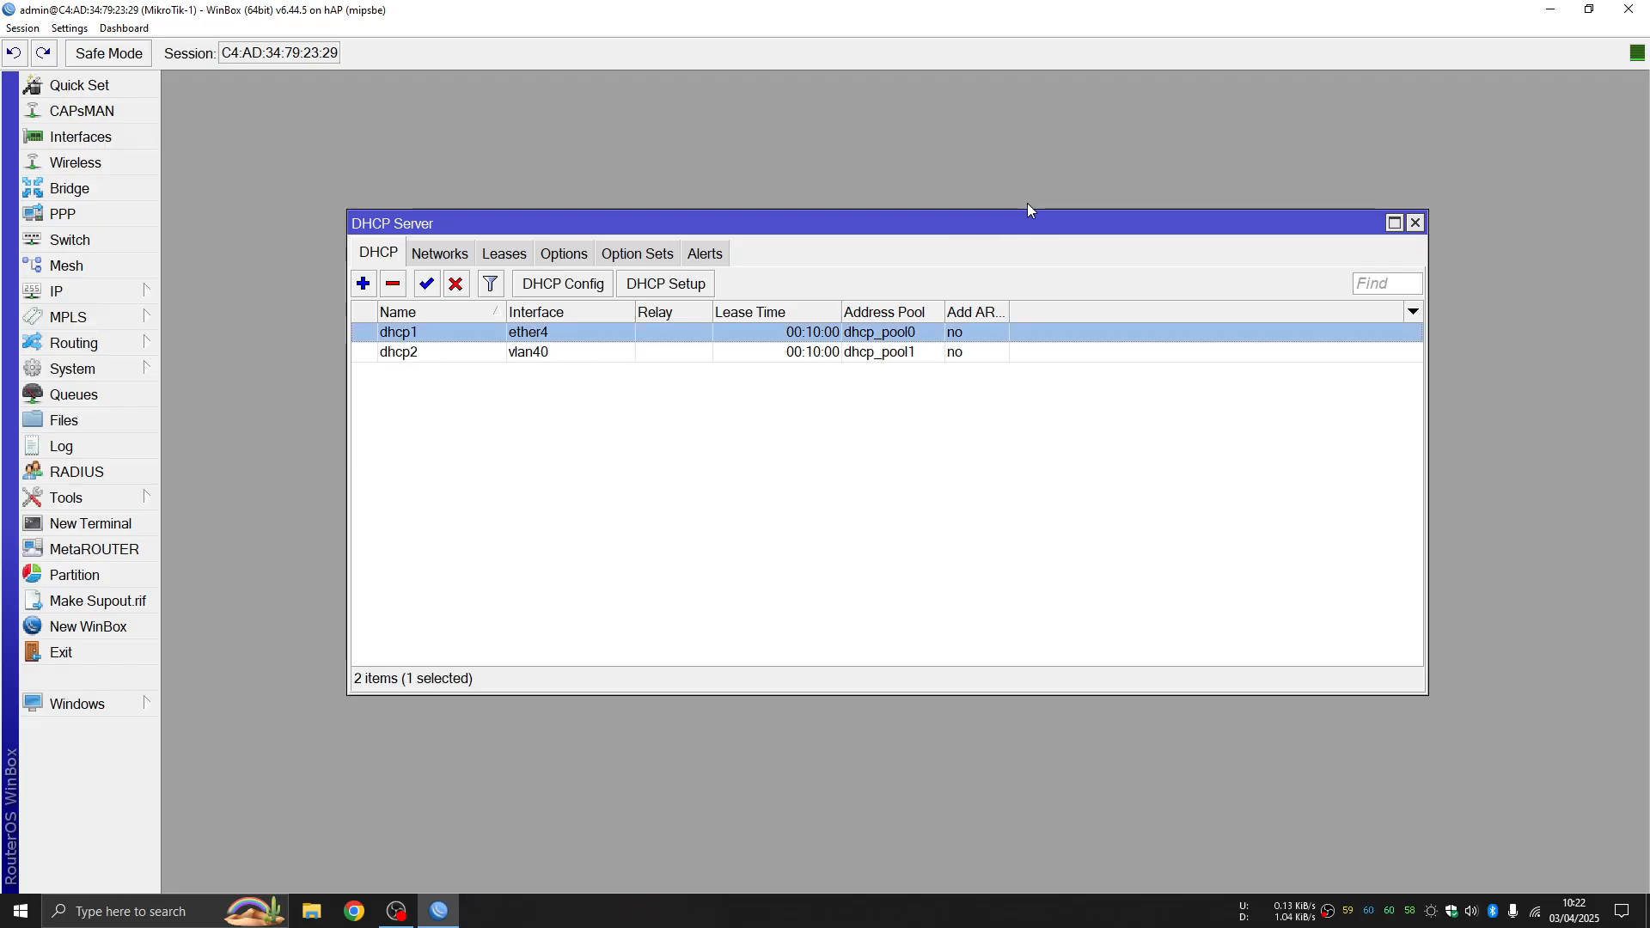
left_click(431, 353)
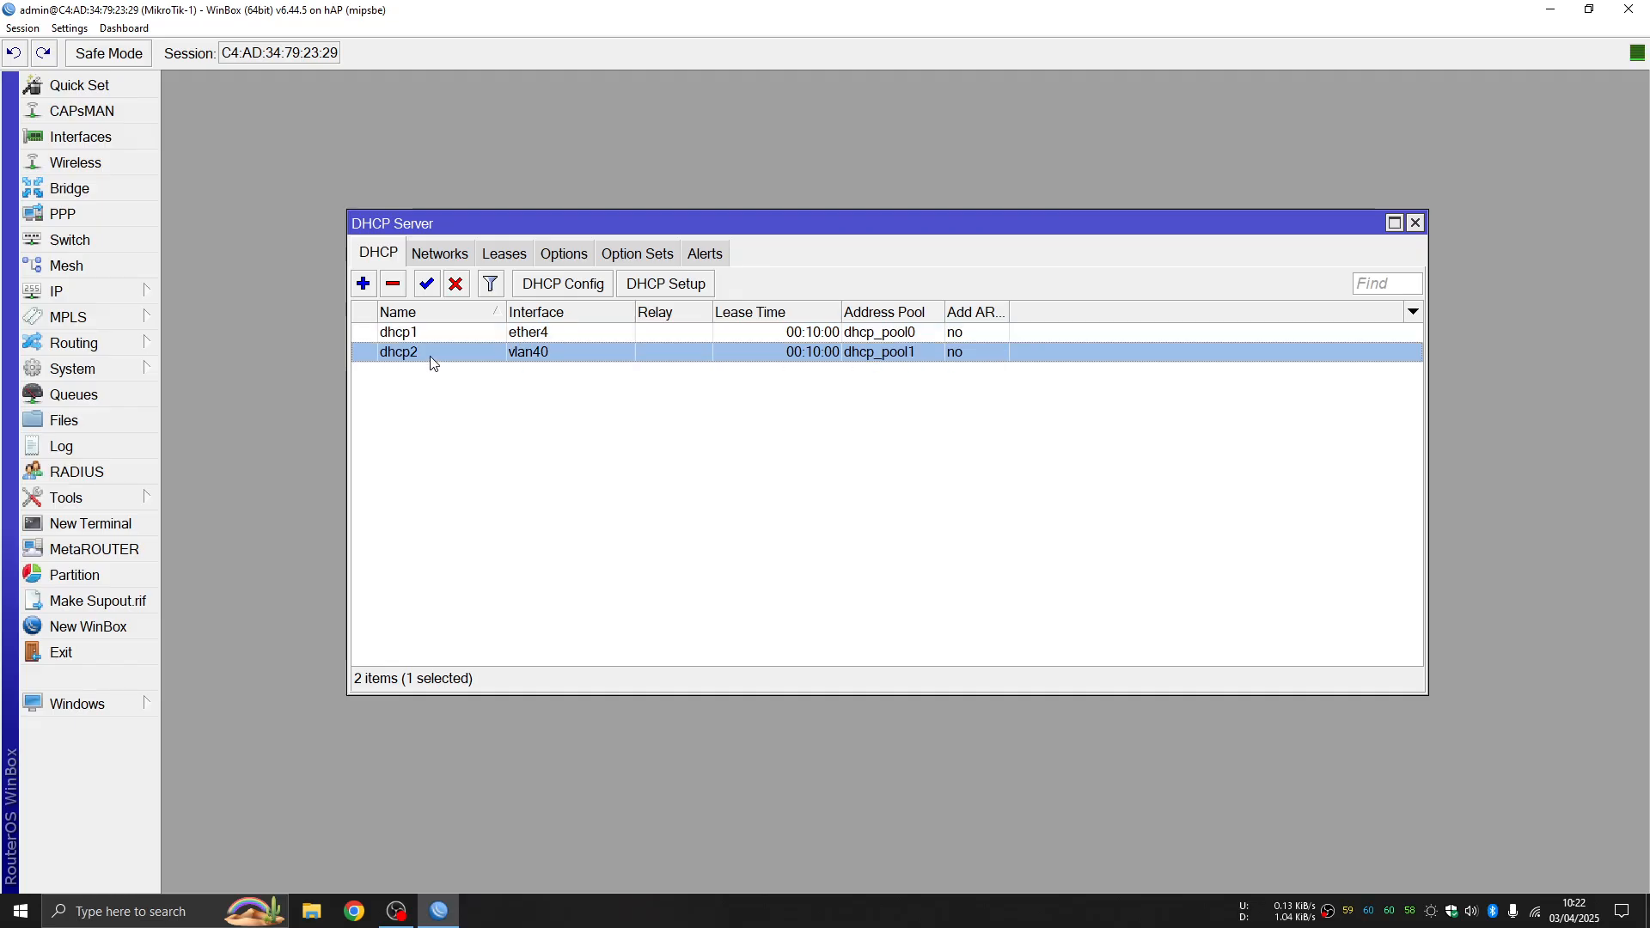
left_click(567, 336)
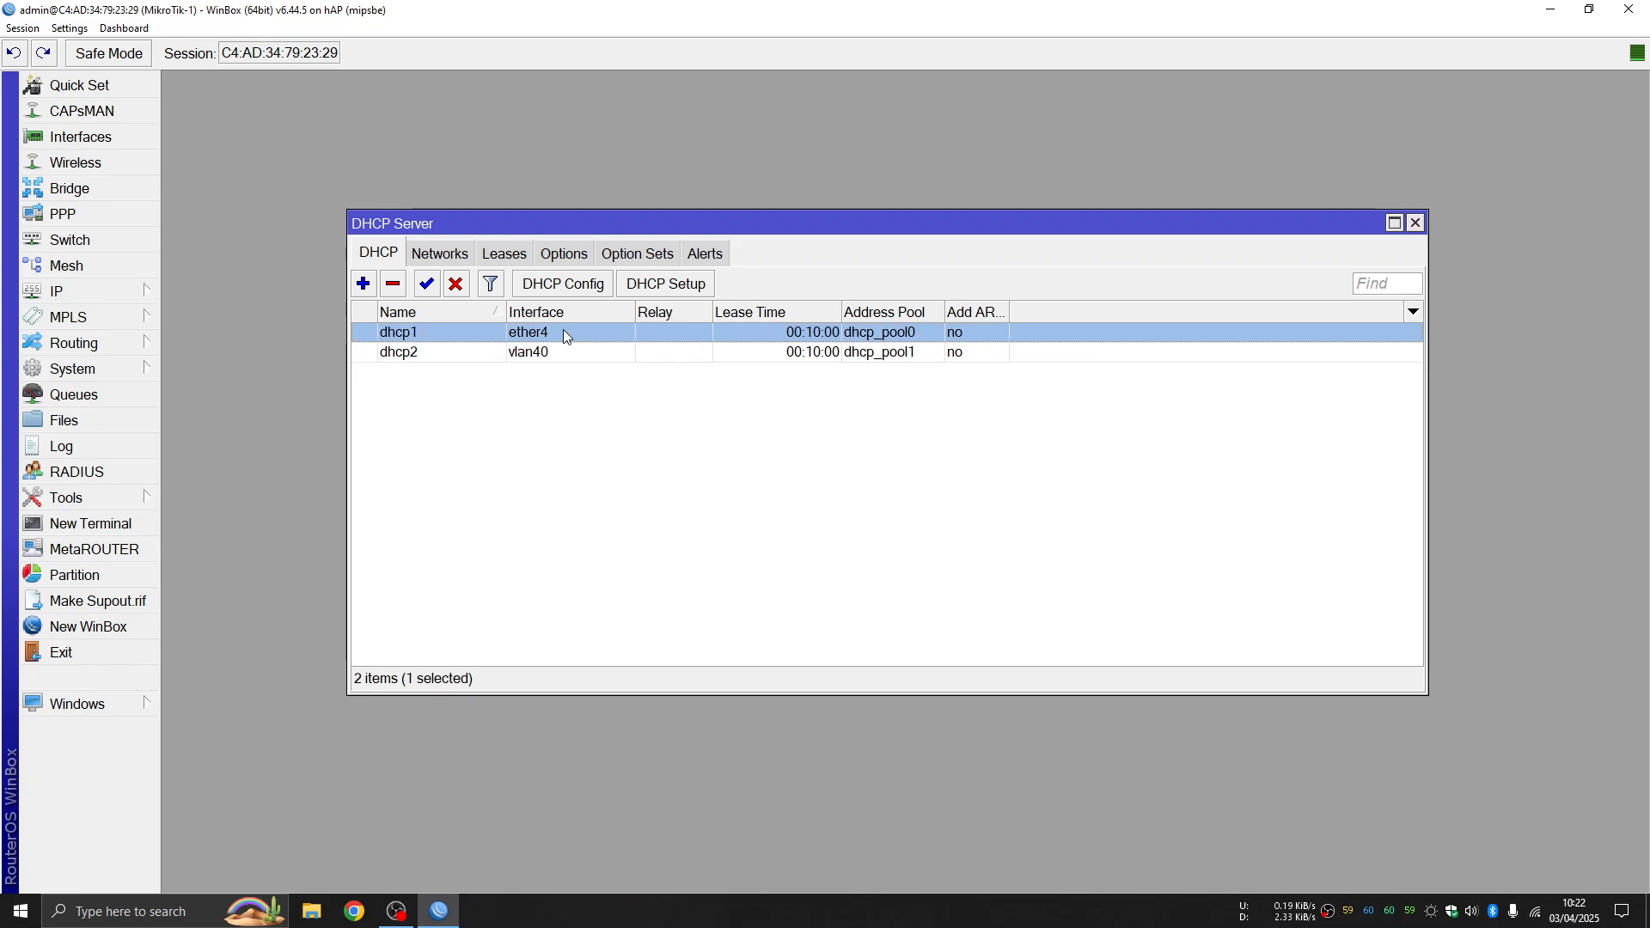
left_click(1416, 224)
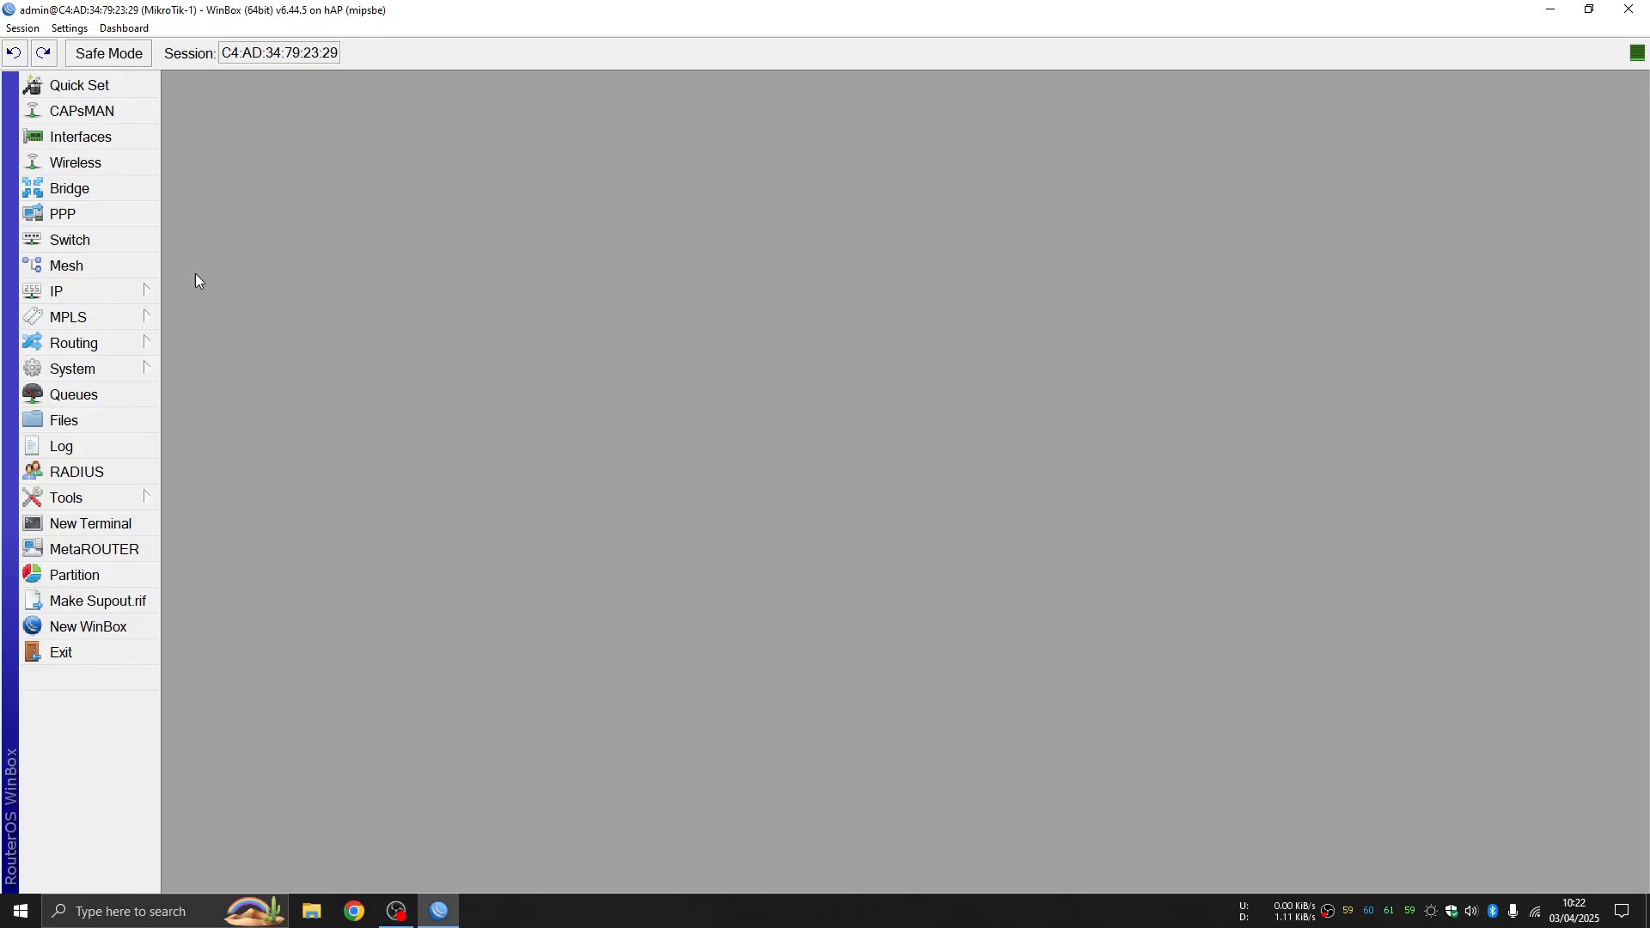
left_click(94, 138)
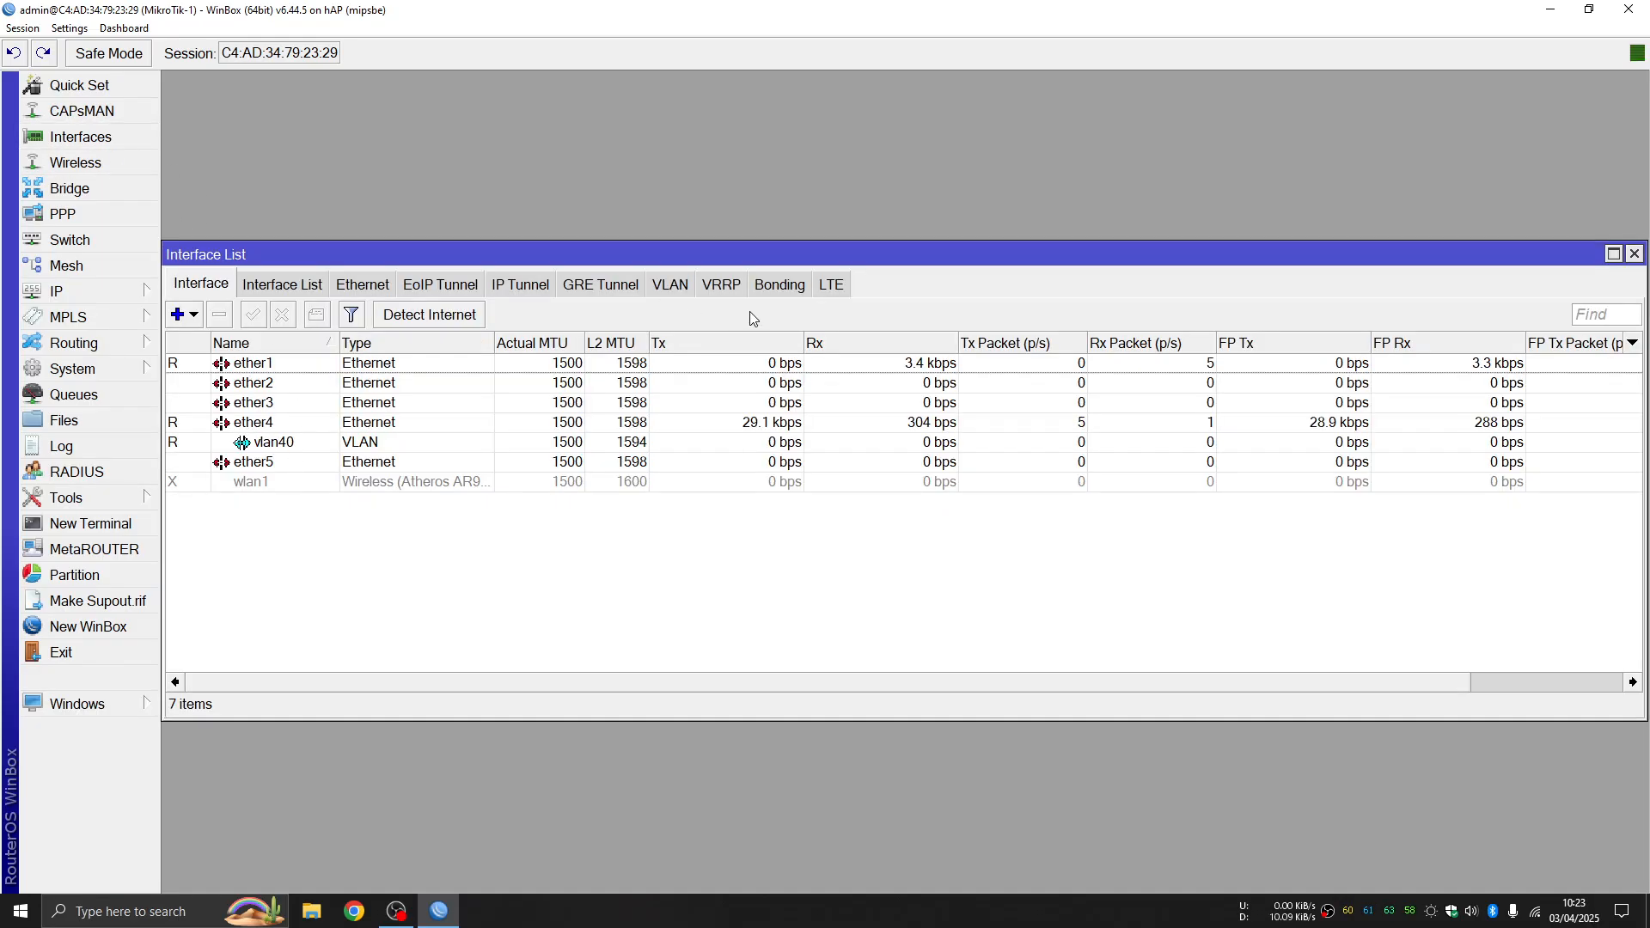
left_click(668, 285)
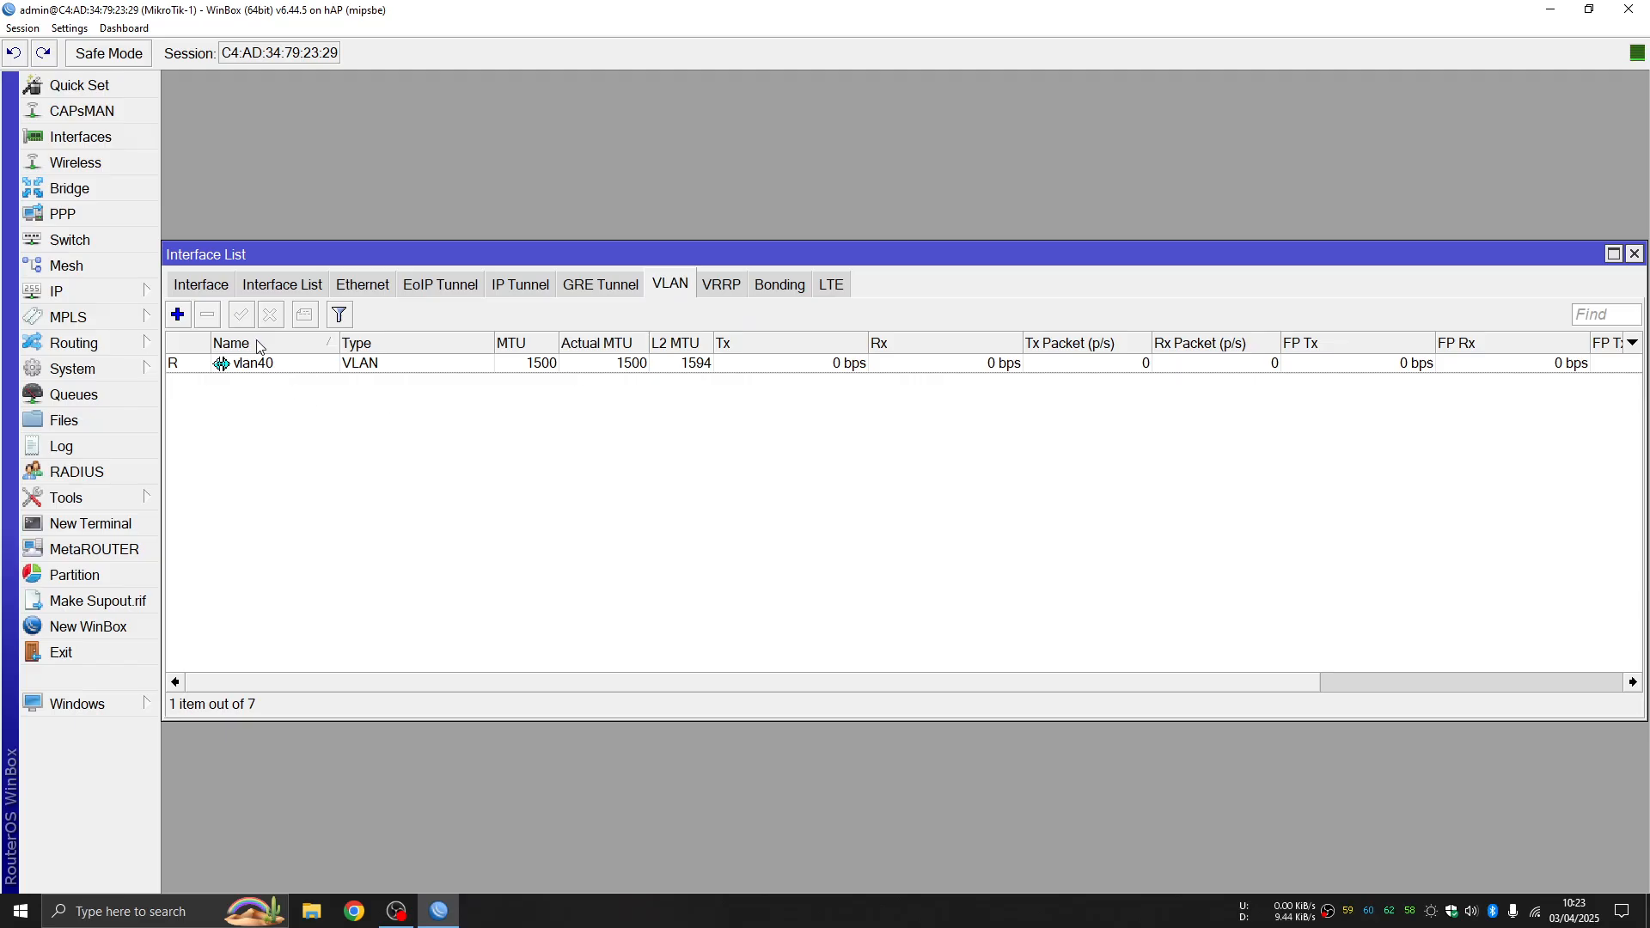
left_click(190, 286)
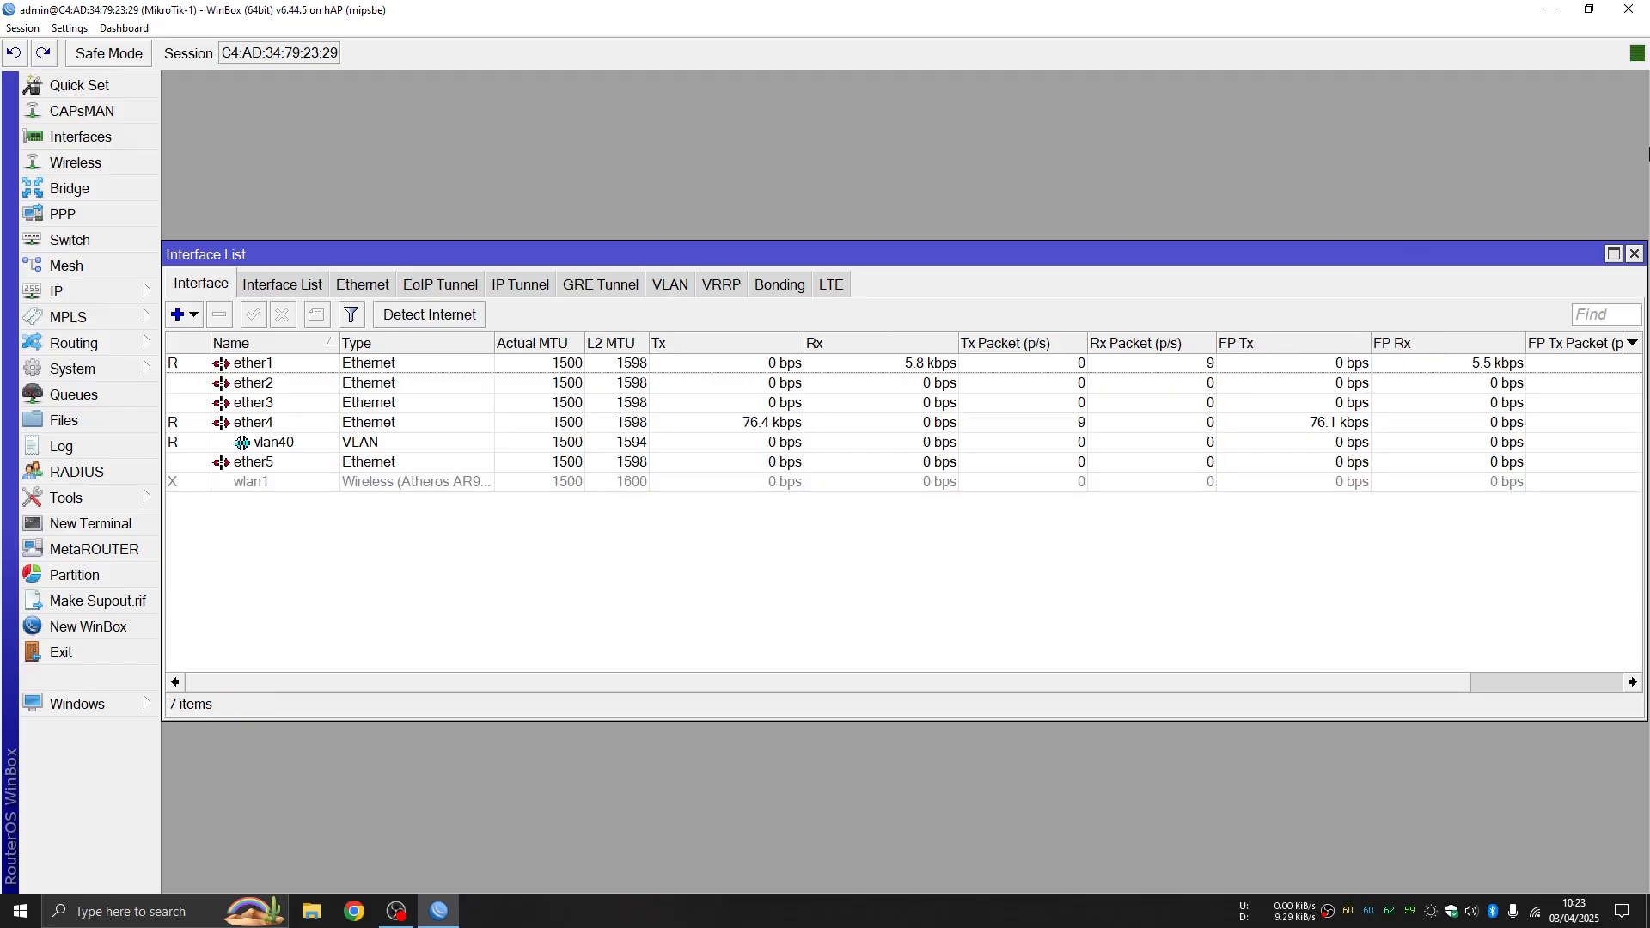
left_click(1634, 253)
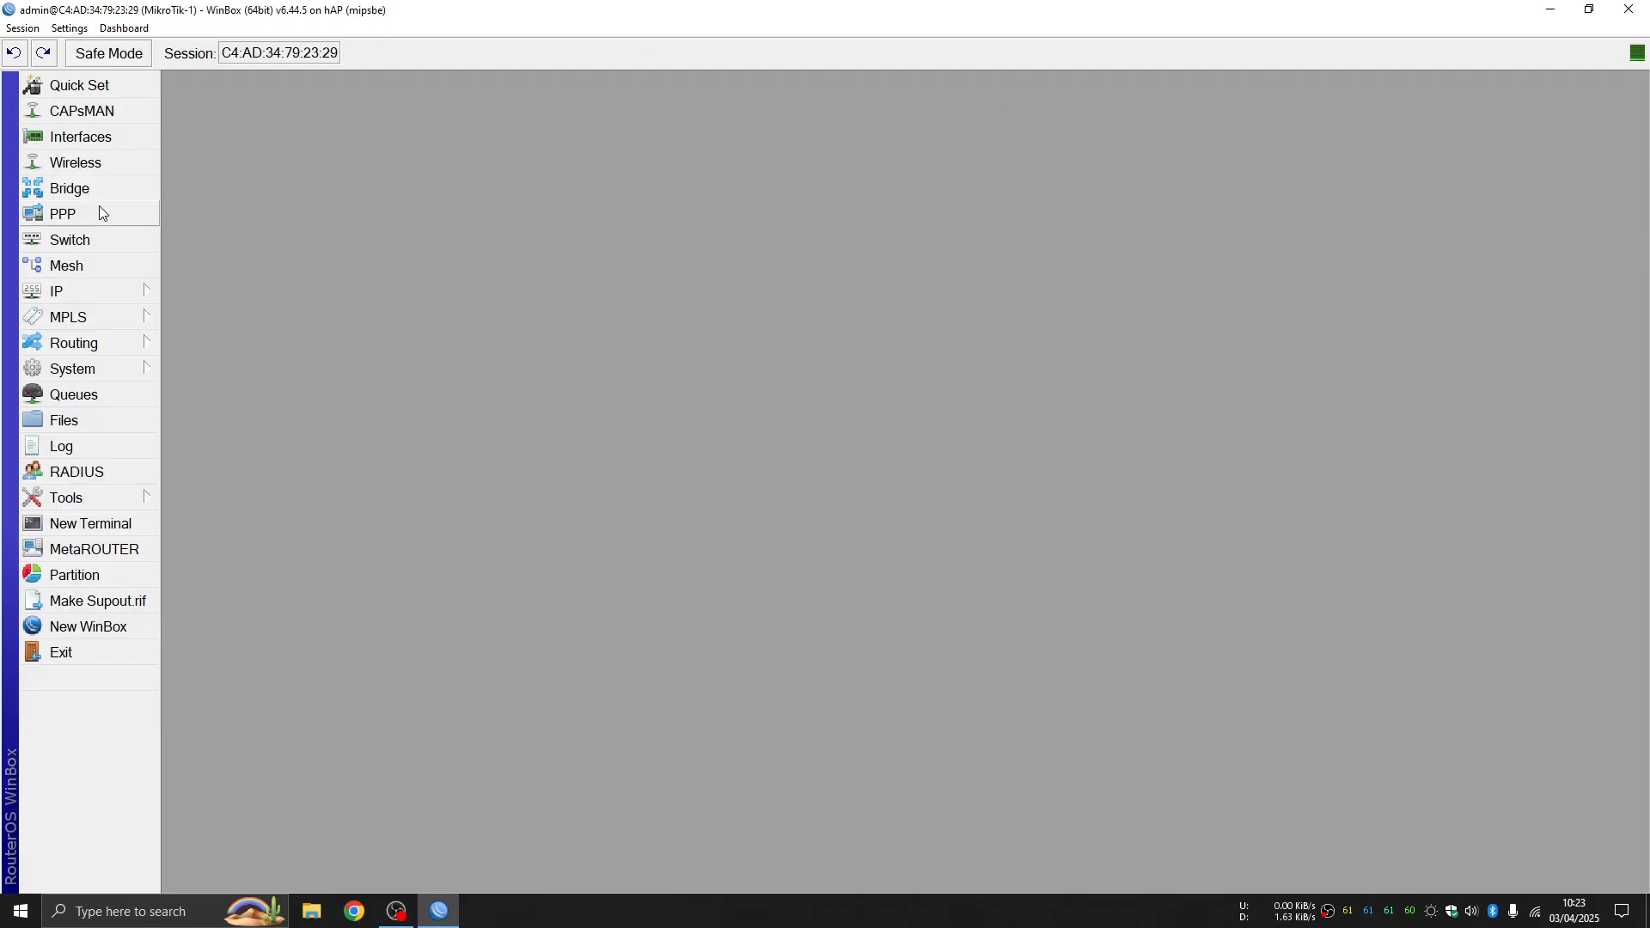
Step: Examine the addresses and networks assigned to vlan40, ether1 and ether4, and close the address list
left_click(100, 293)
left_click(237, 316)
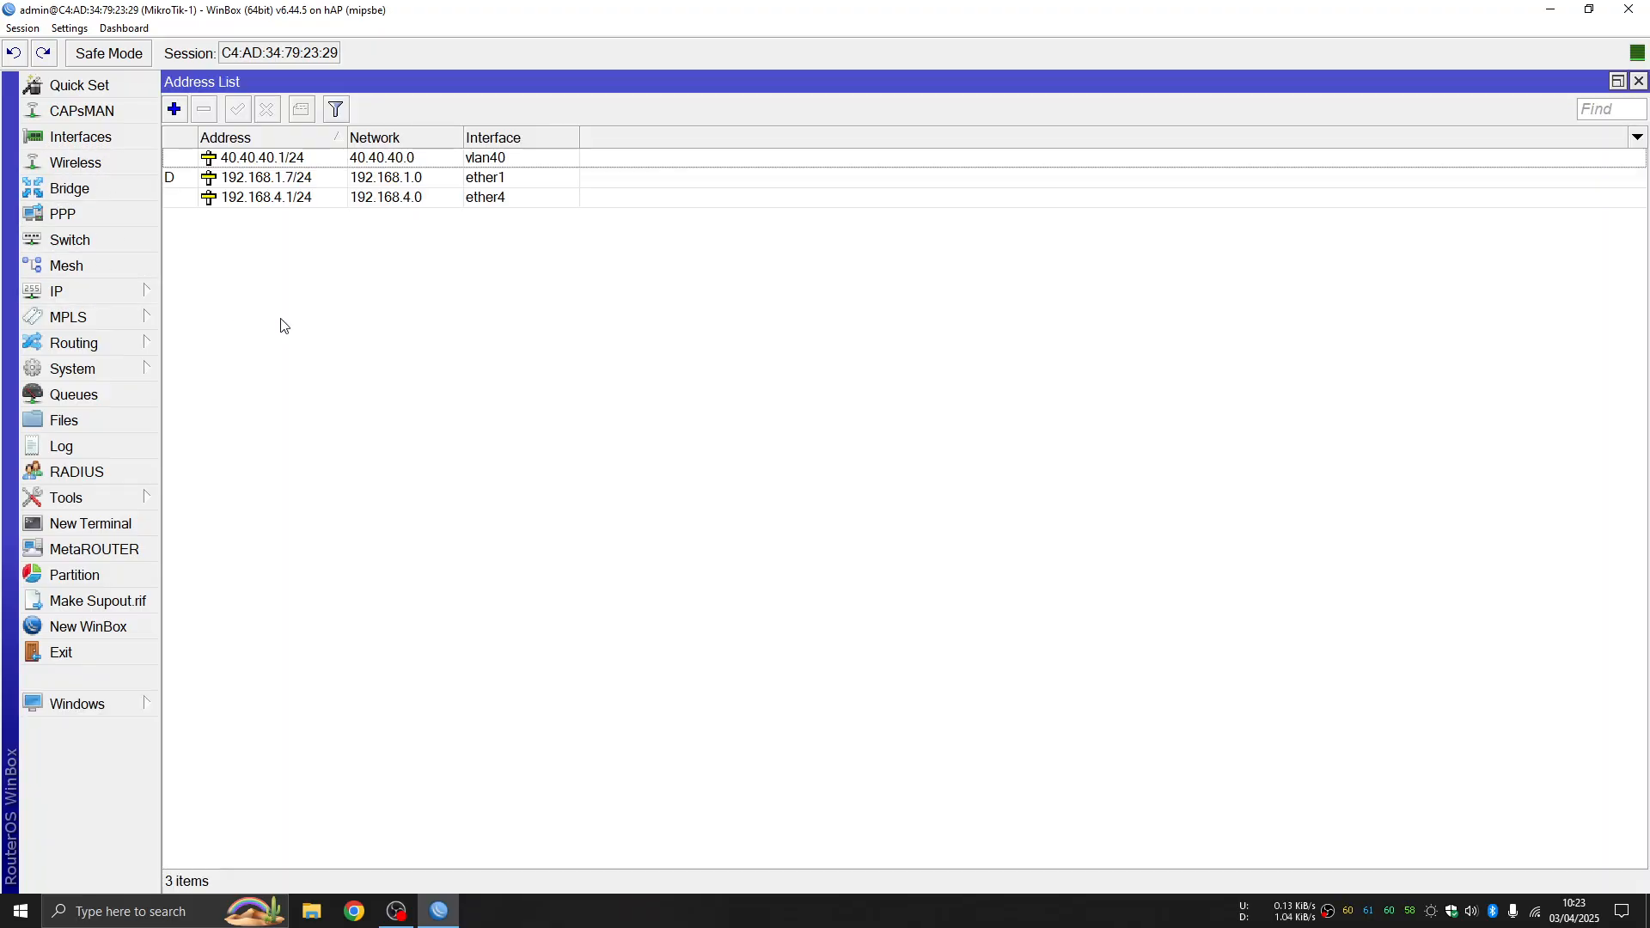
left_click(483, 166)
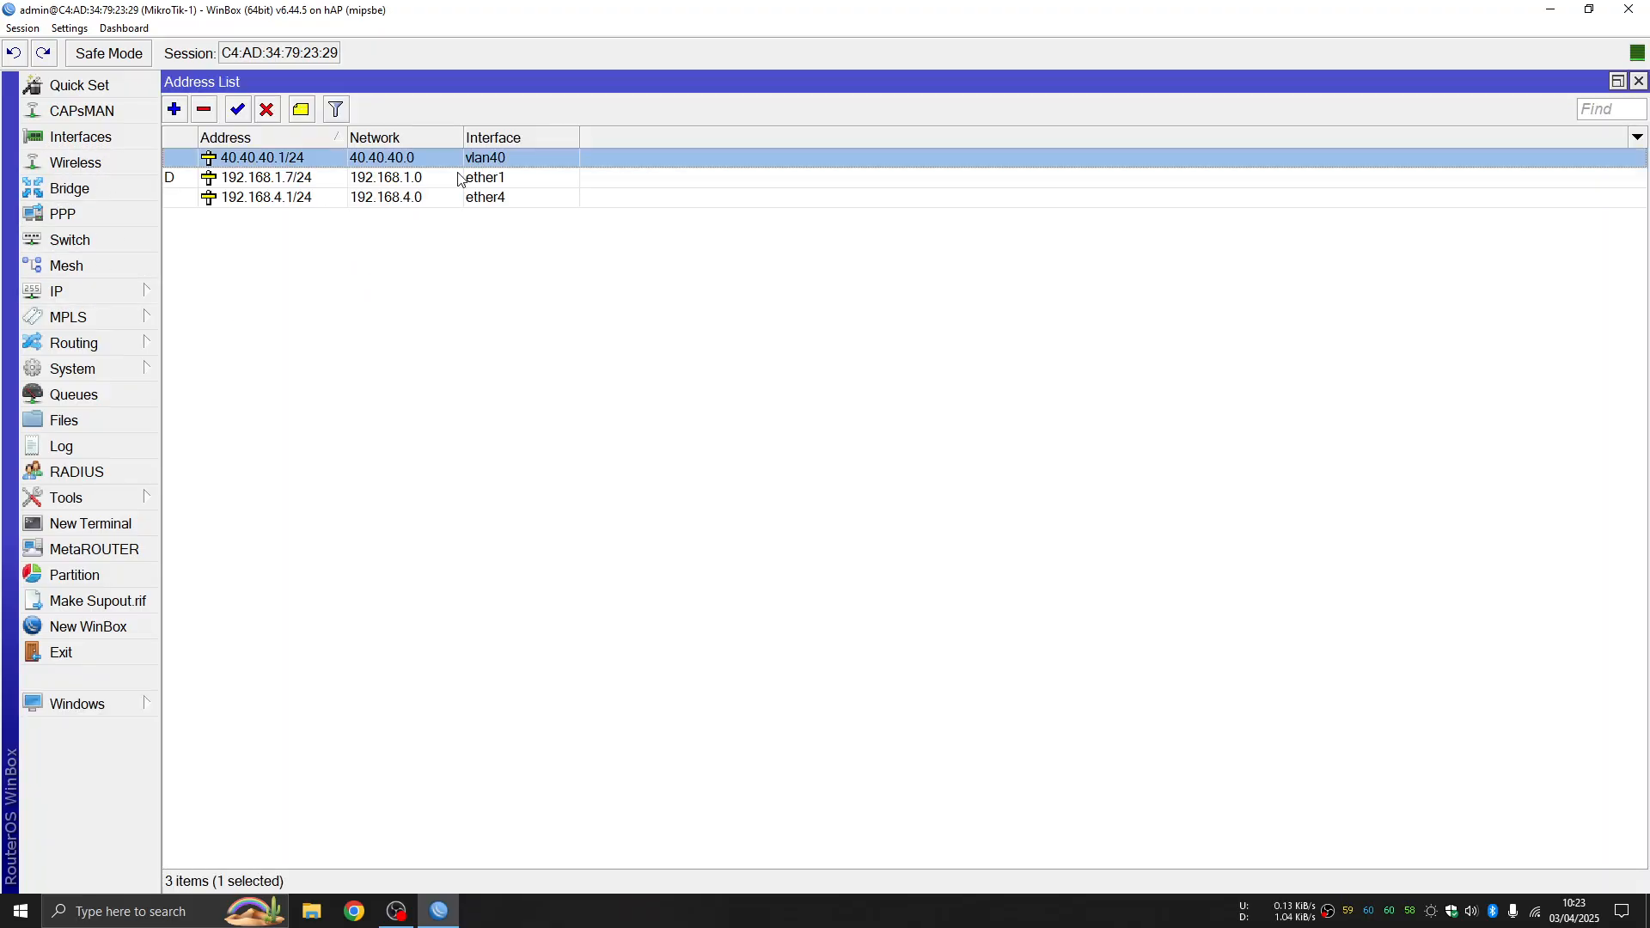
left_click(292, 198)
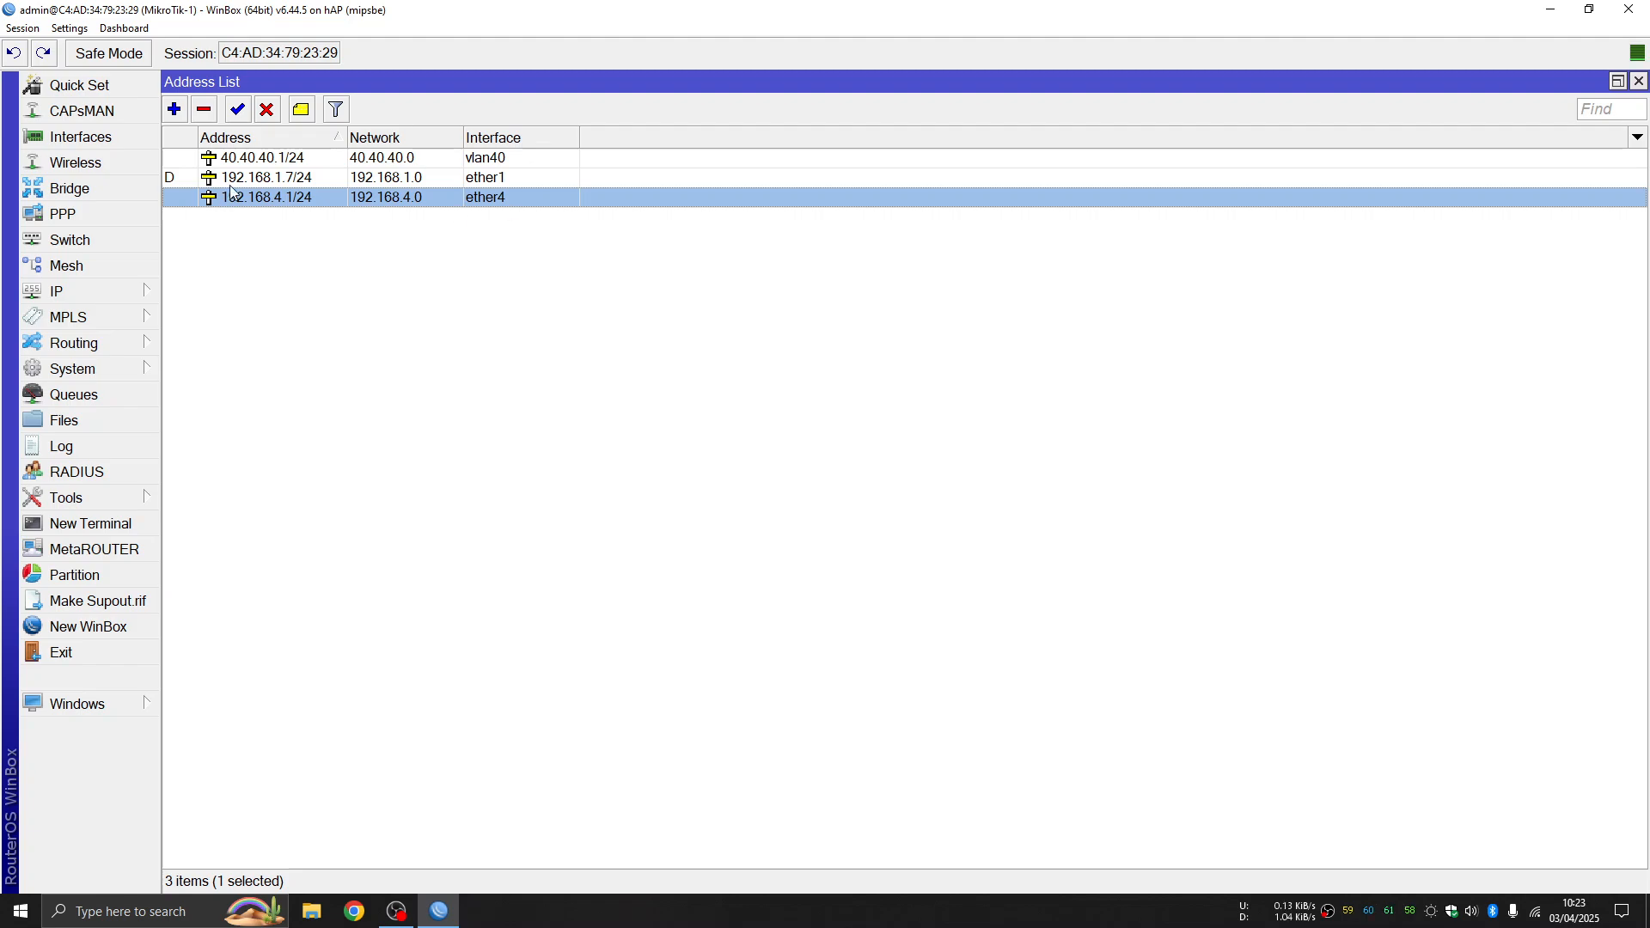
left_click(256, 177)
left_click(272, 198)
left_click(302, 159)
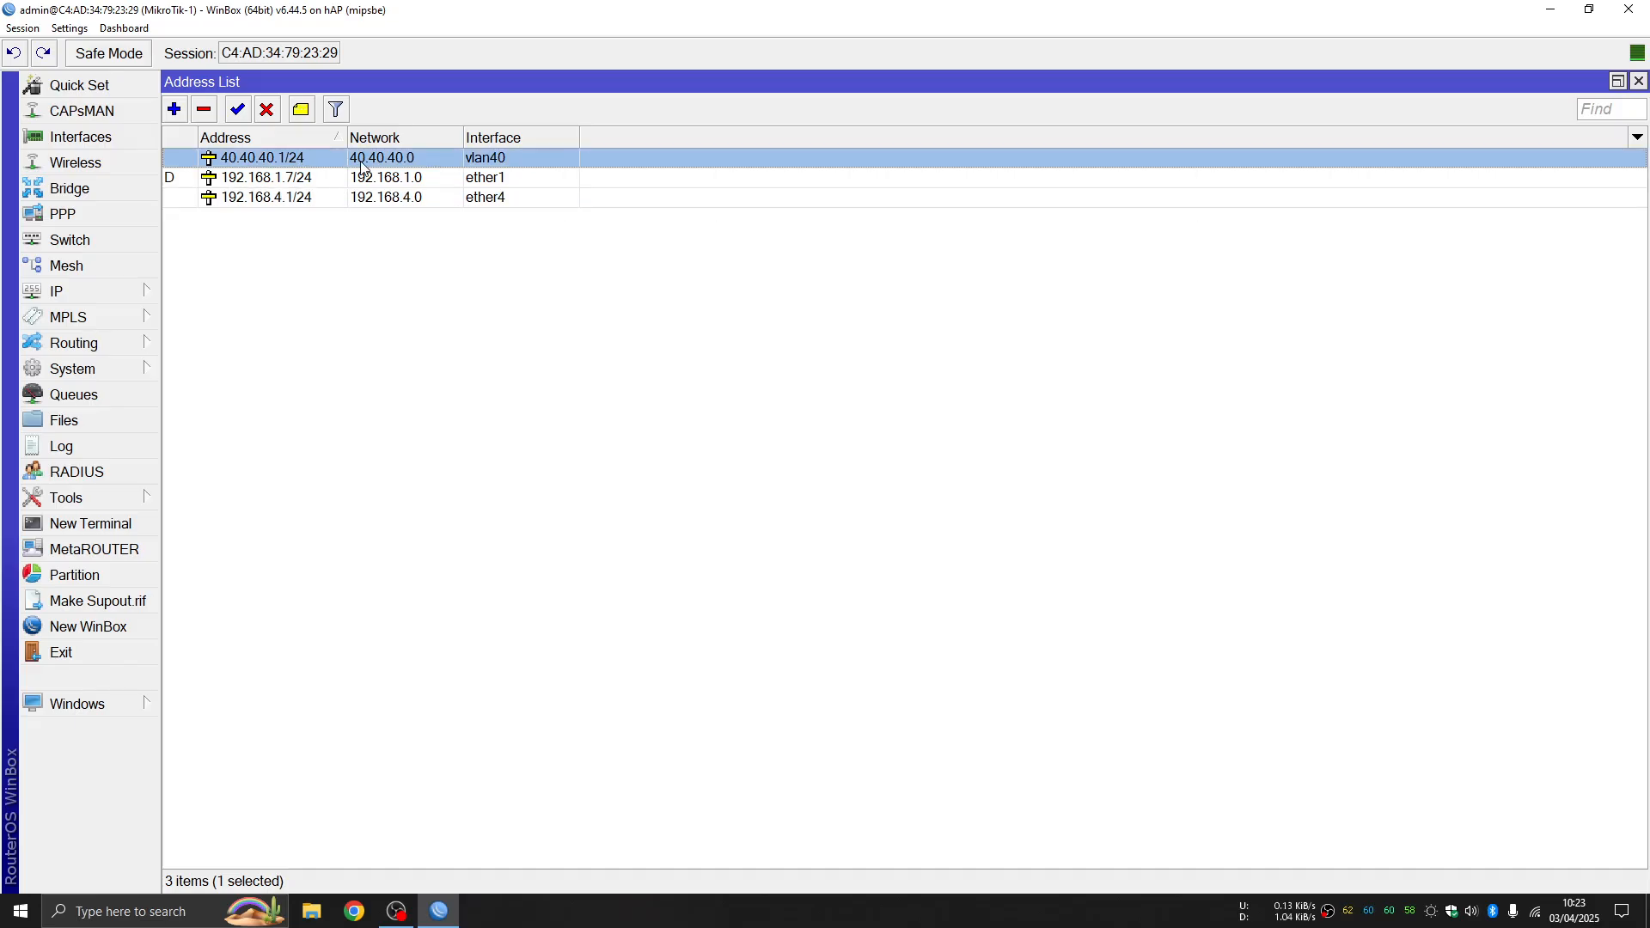
mouse_move(302, 171)
left_click(1639, 81)
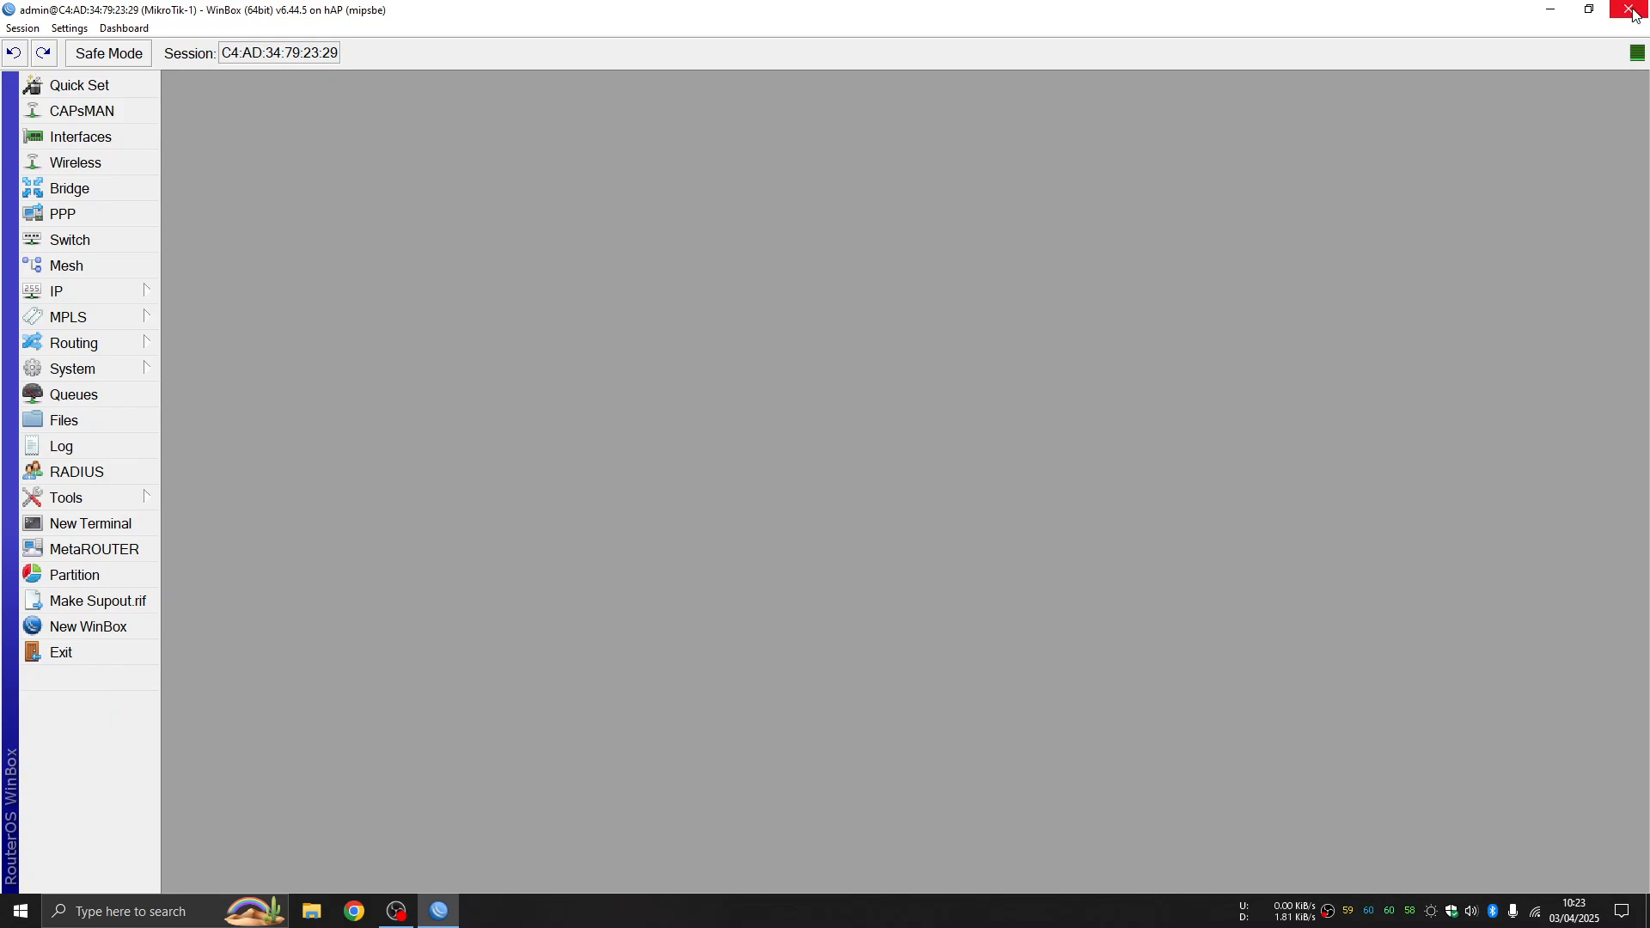
Step: Exit the MikroTik-1 router session
left_click(64, 657)
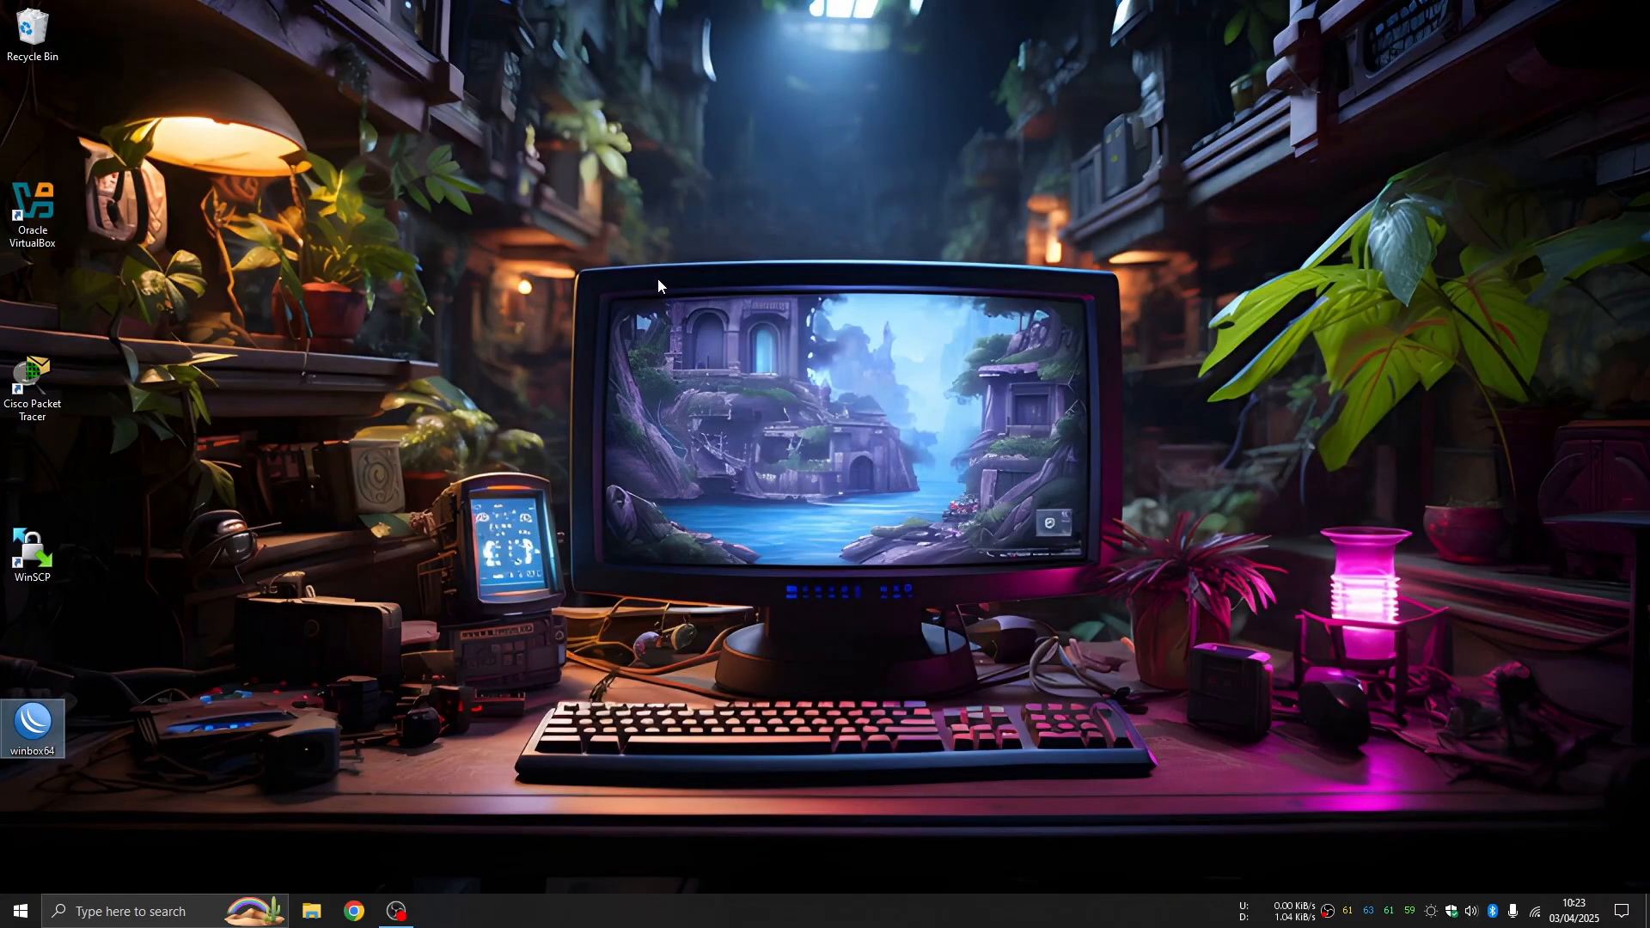
right_click(761, 212)
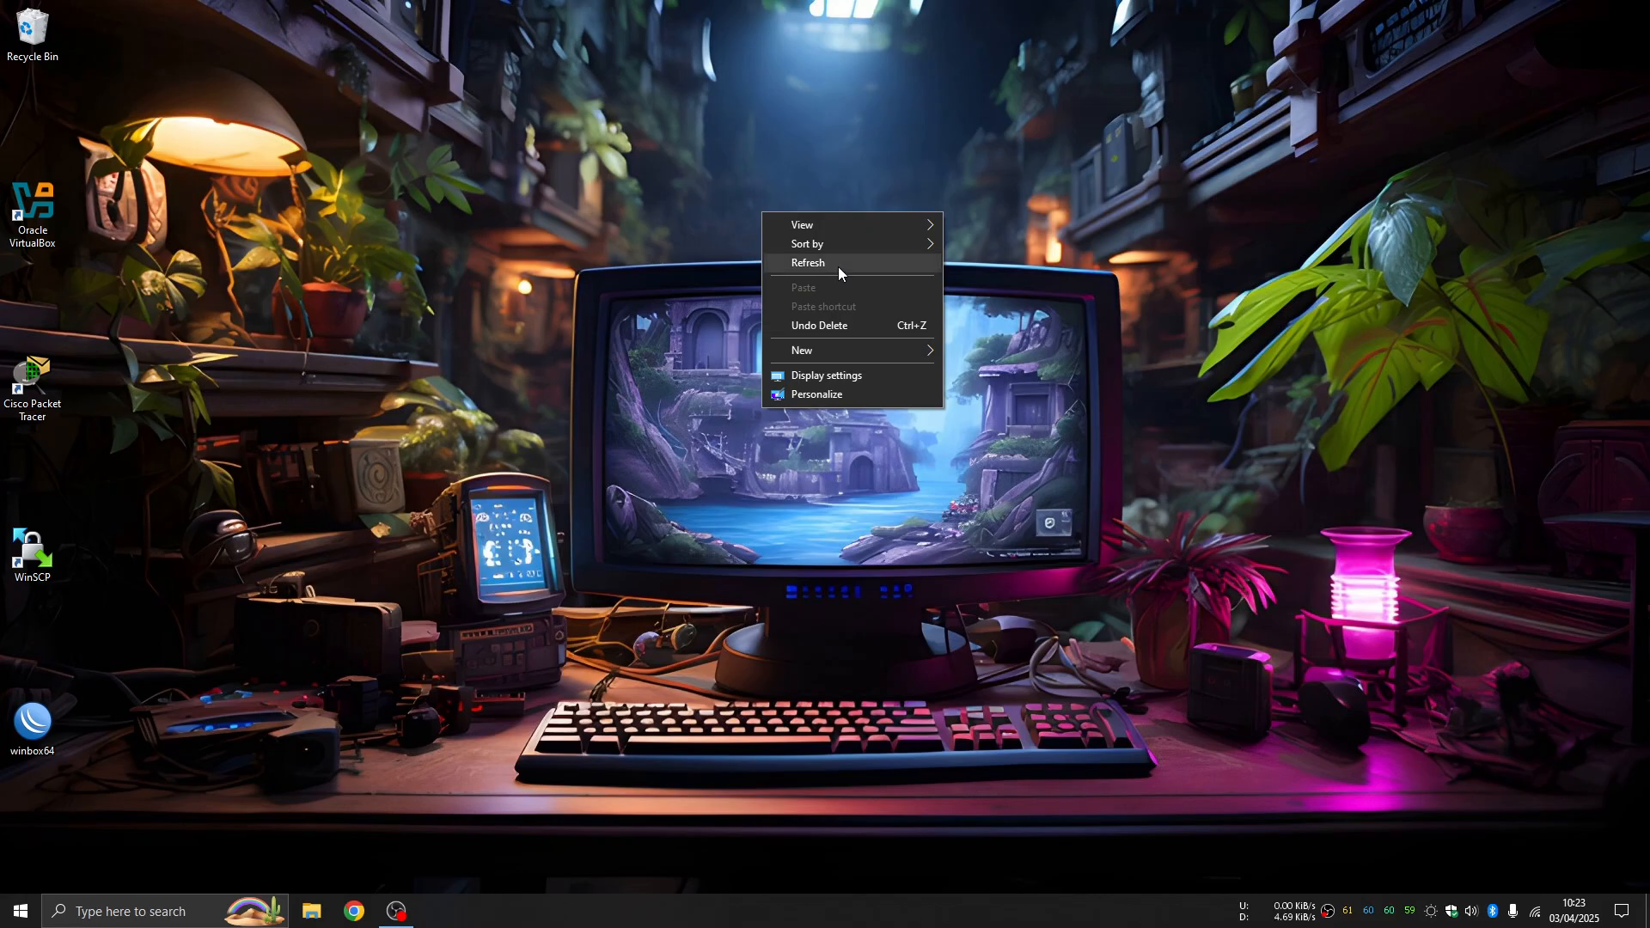
left_click(838, 265)
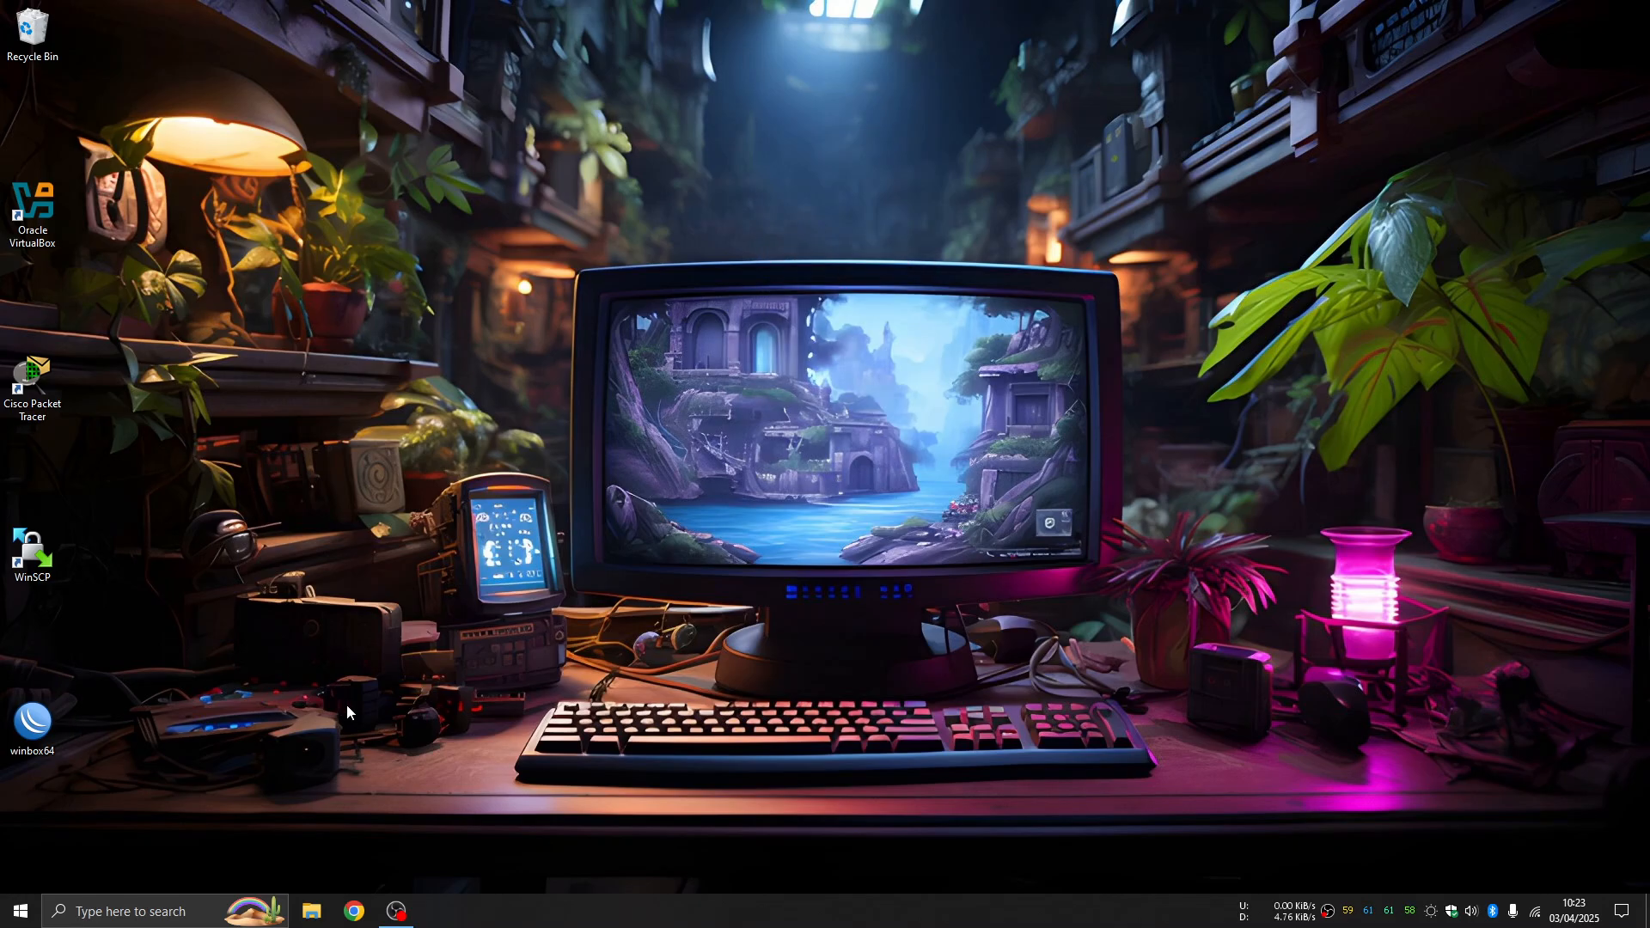
right_click(738, 277)
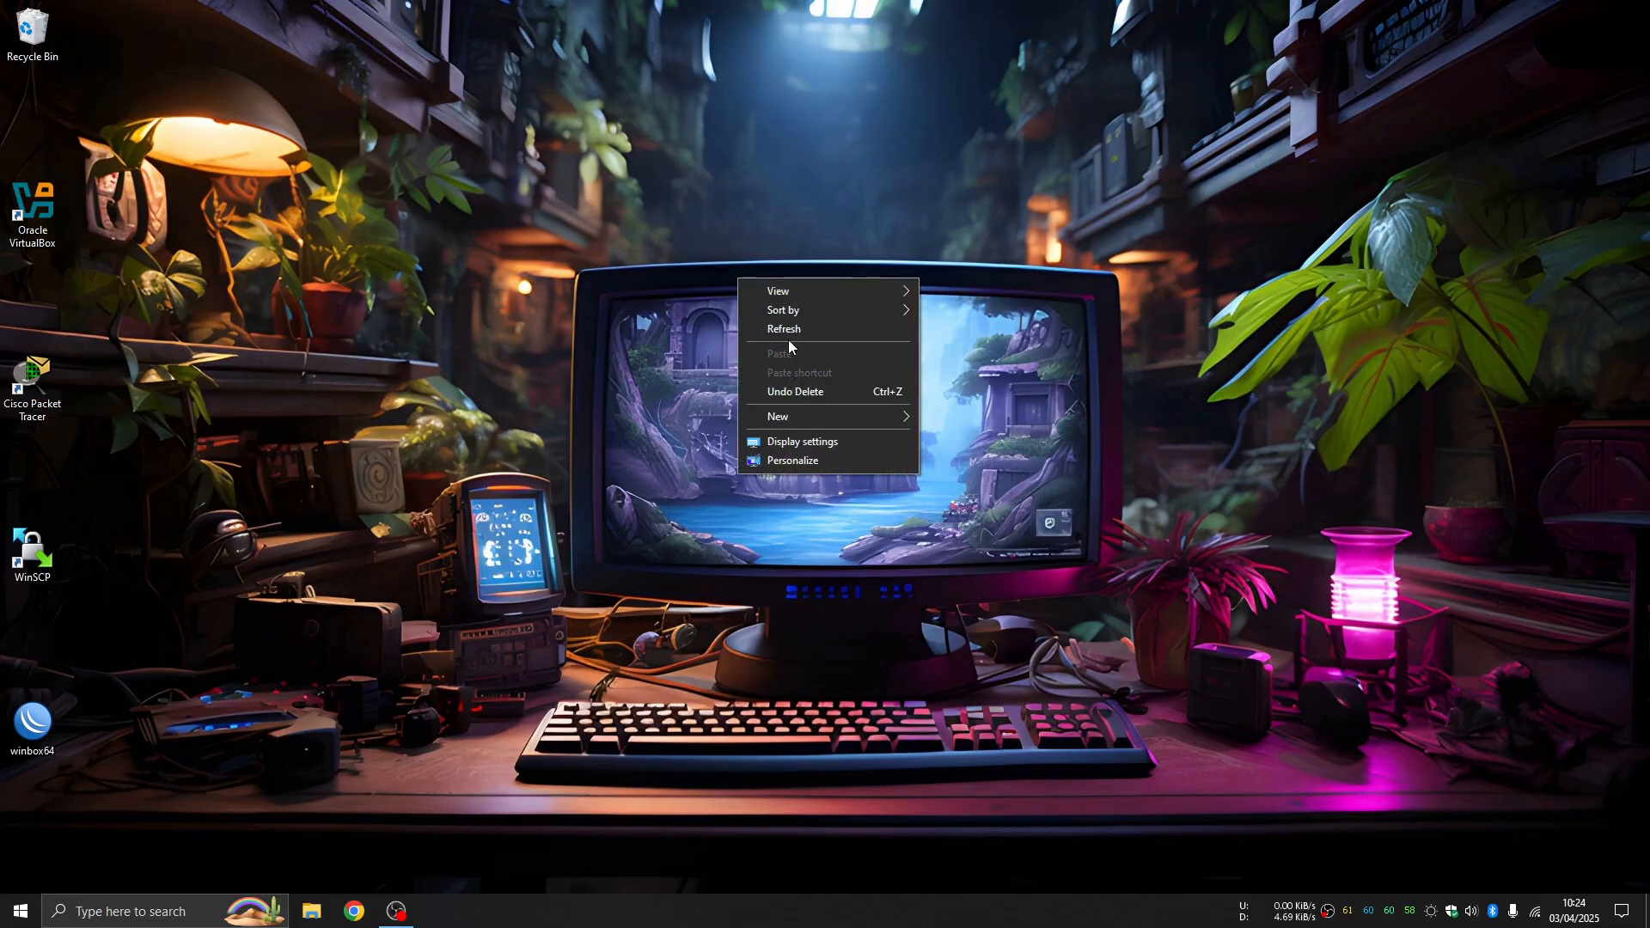
left_click(789, 337)
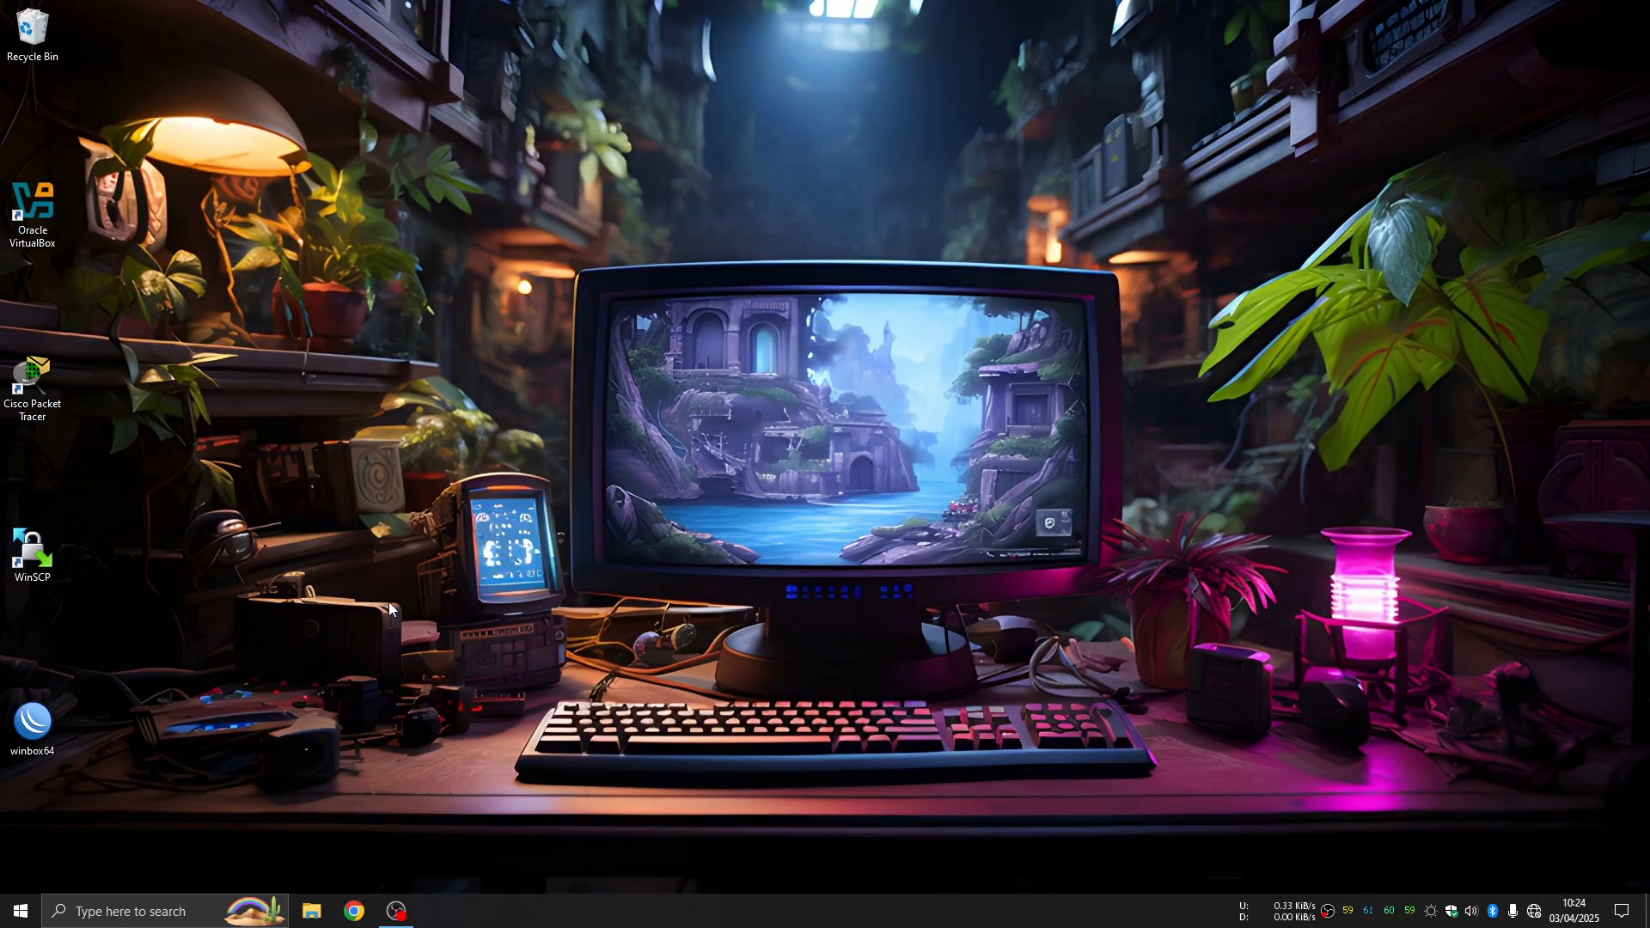
Step: Launch WinBox and connect to the neighbor router C4:AD:34:79:23:85 with the admin login
double_click(15, 727)
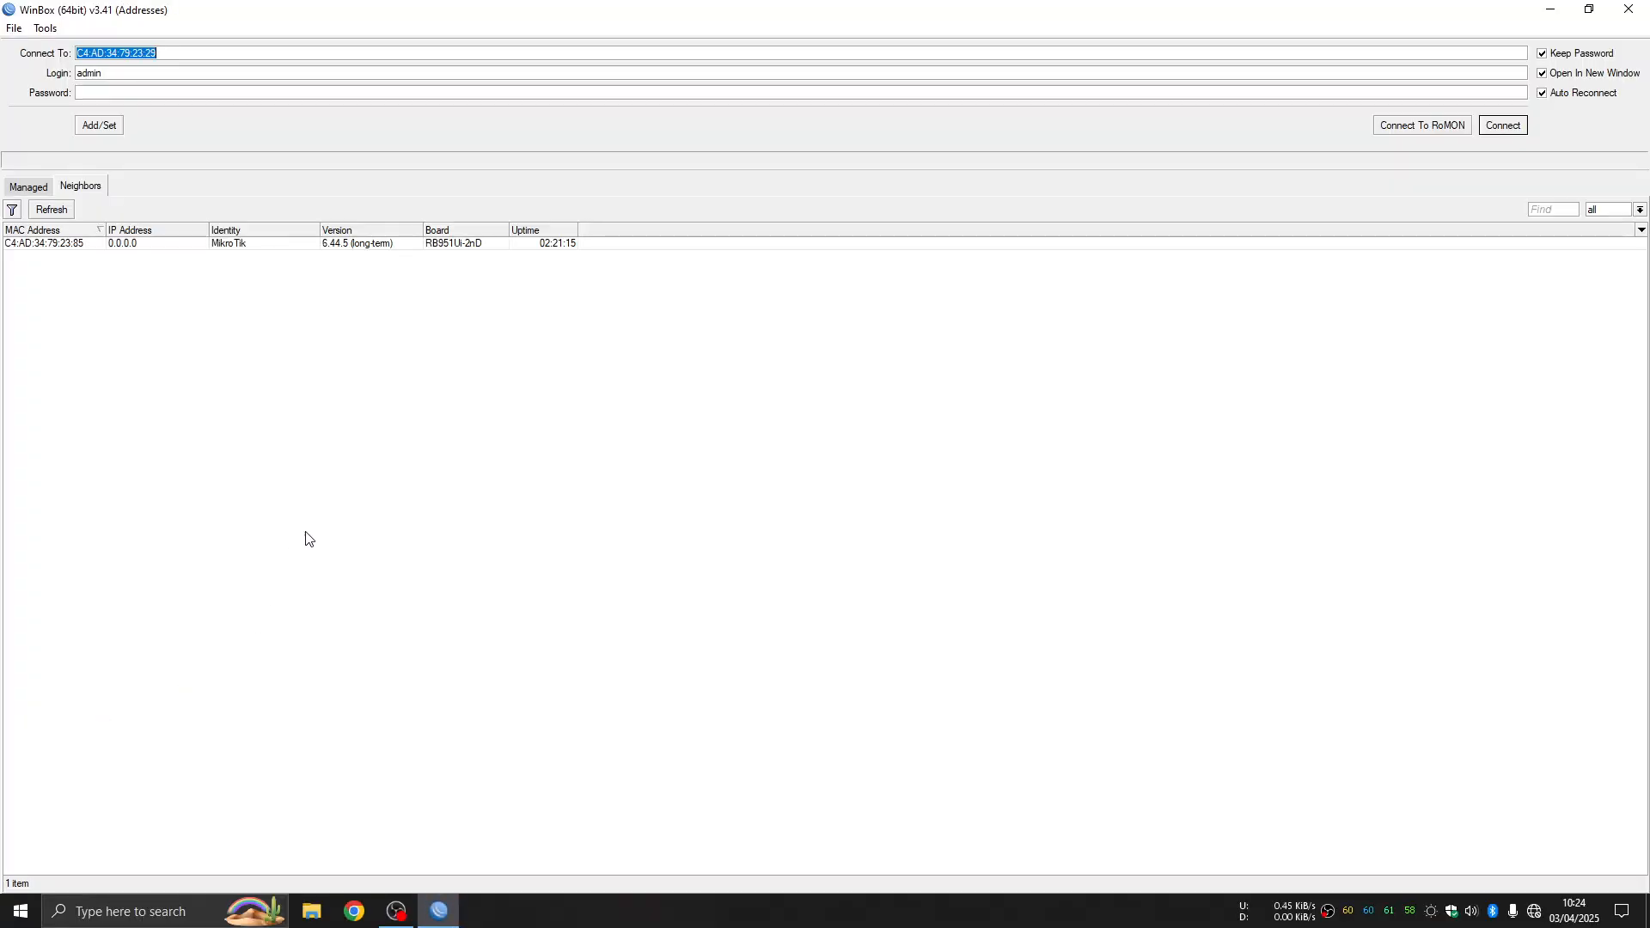
left_click(25, 245)
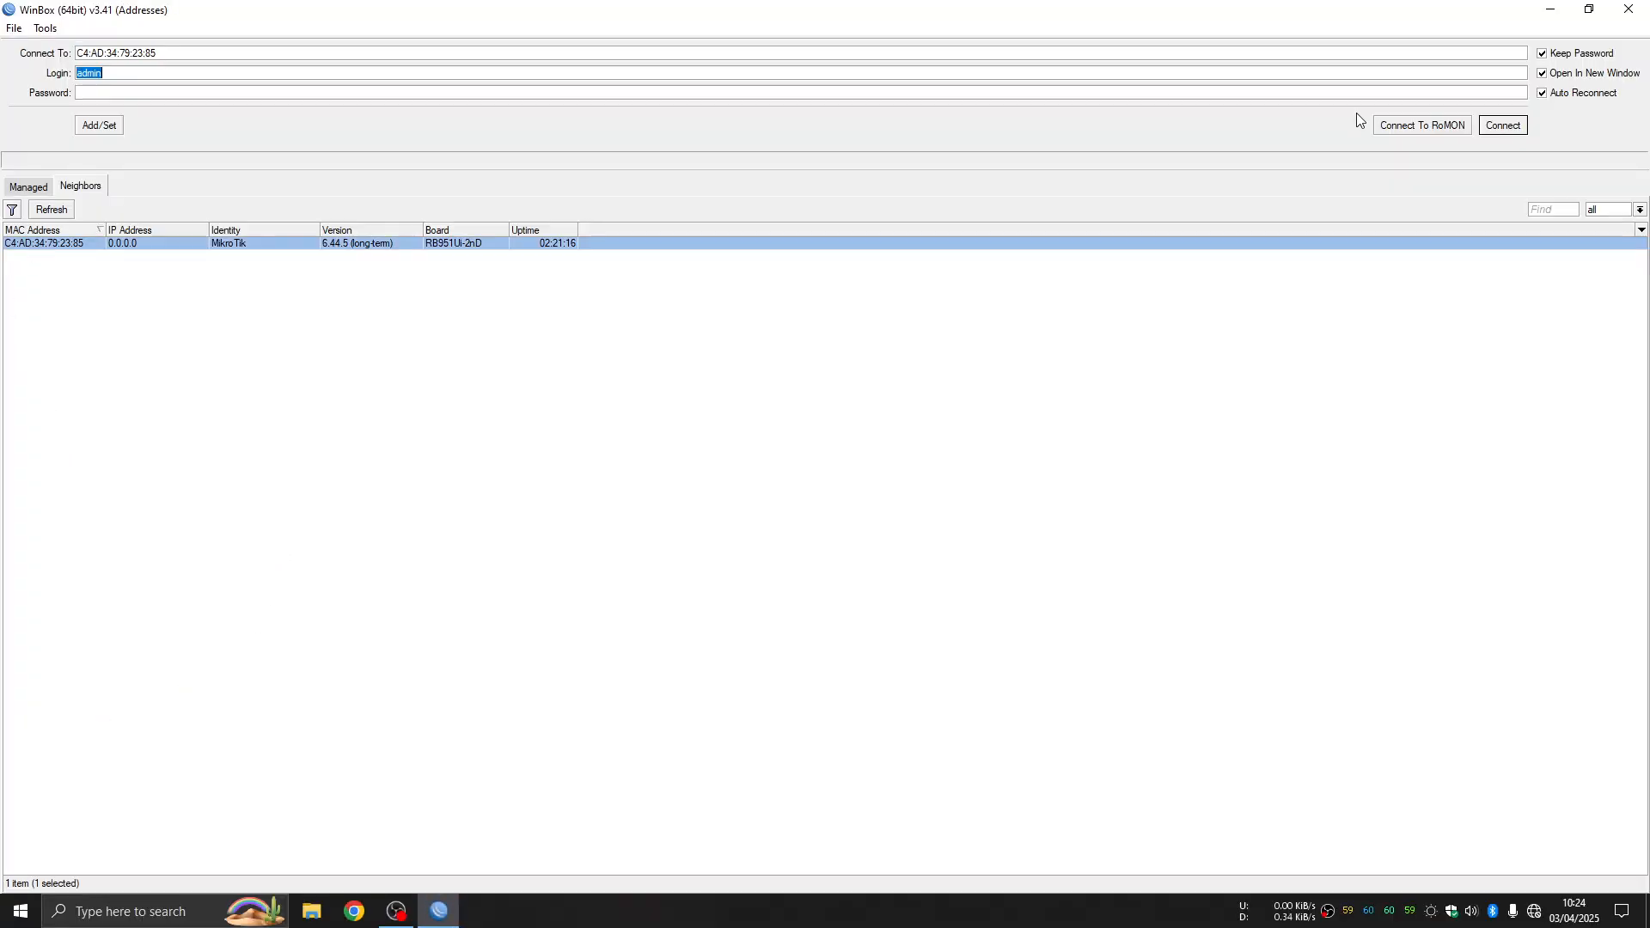
left_click(1502, 125)
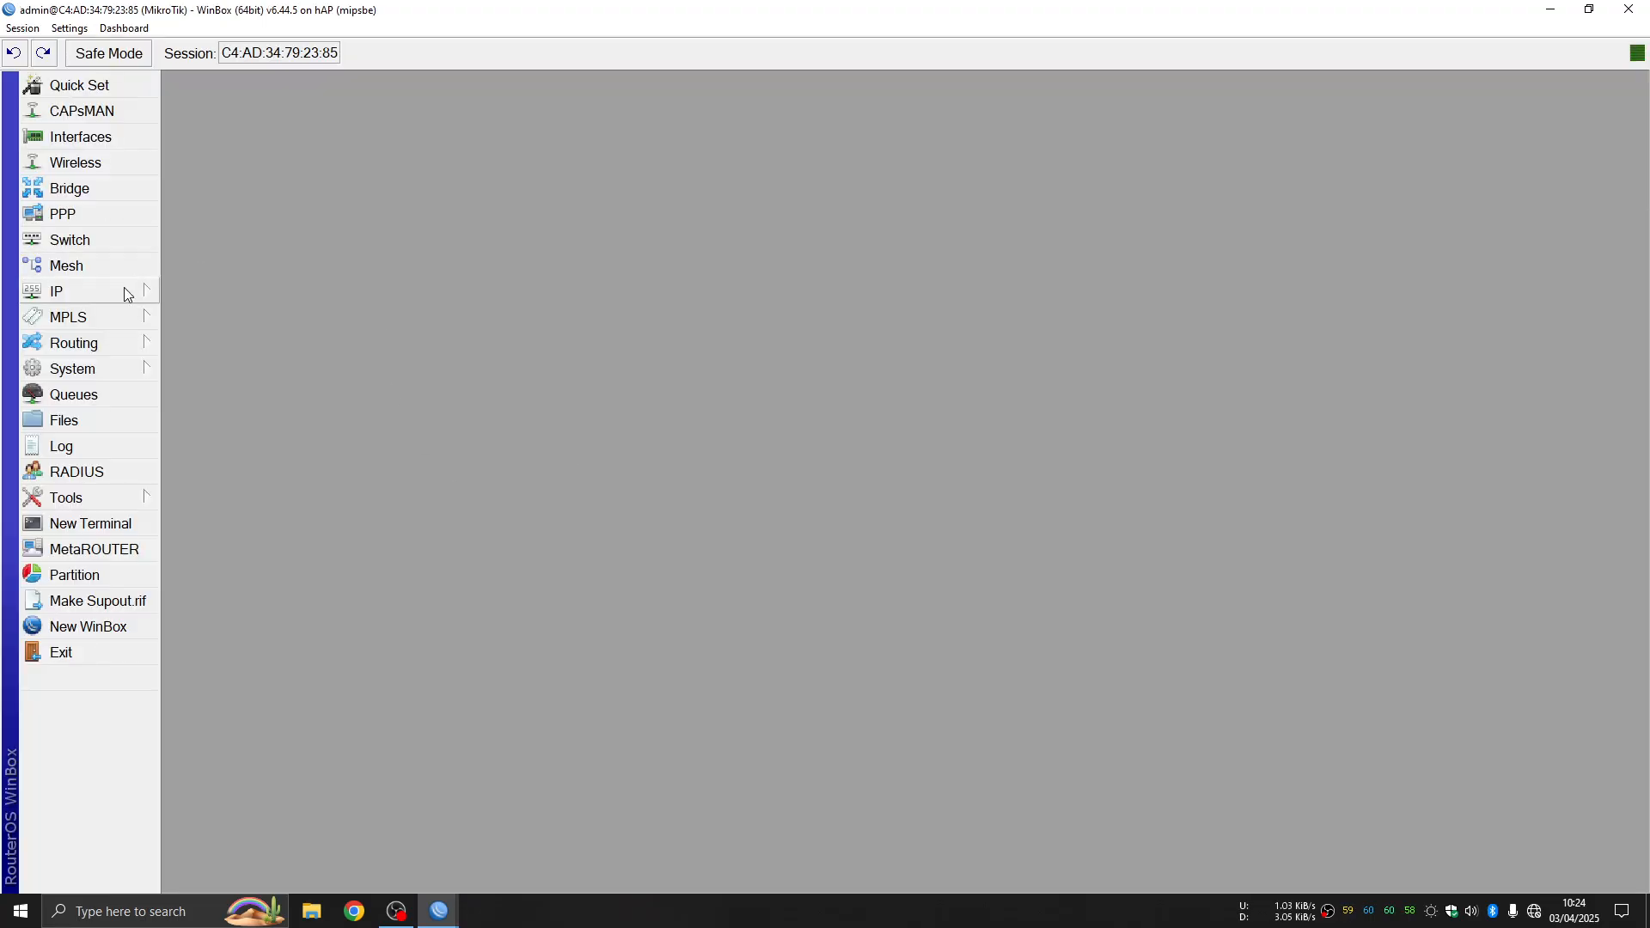
Step: Set the router's system identity to MikroTik-2 and save it
left_click(110, 368)
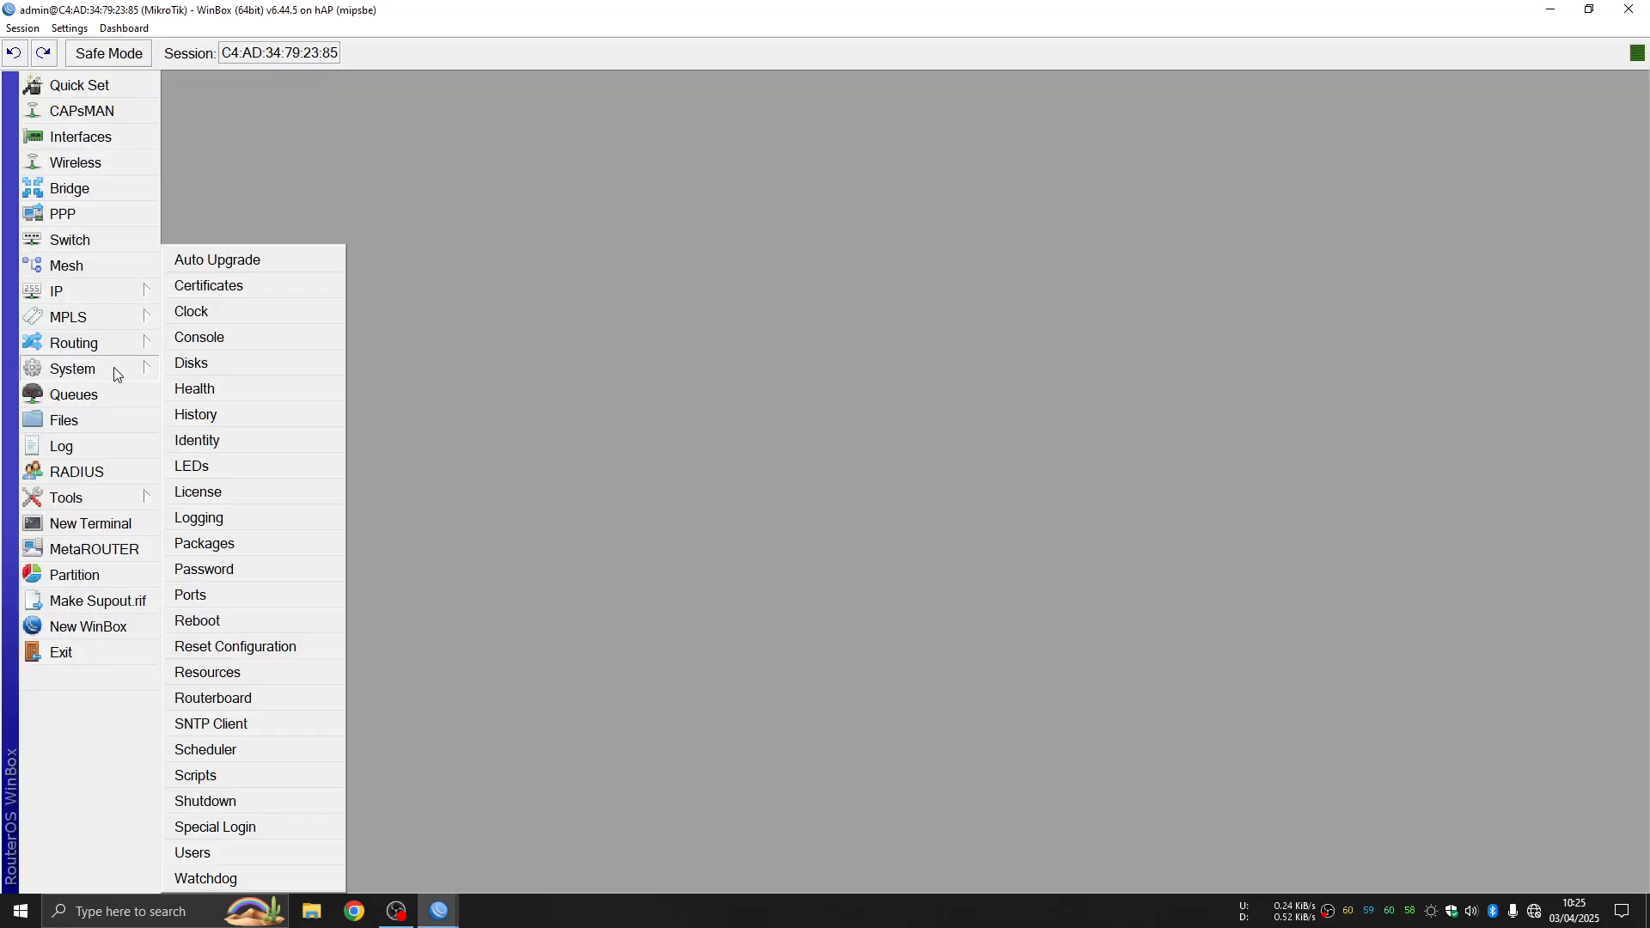
left_click(232, 438)
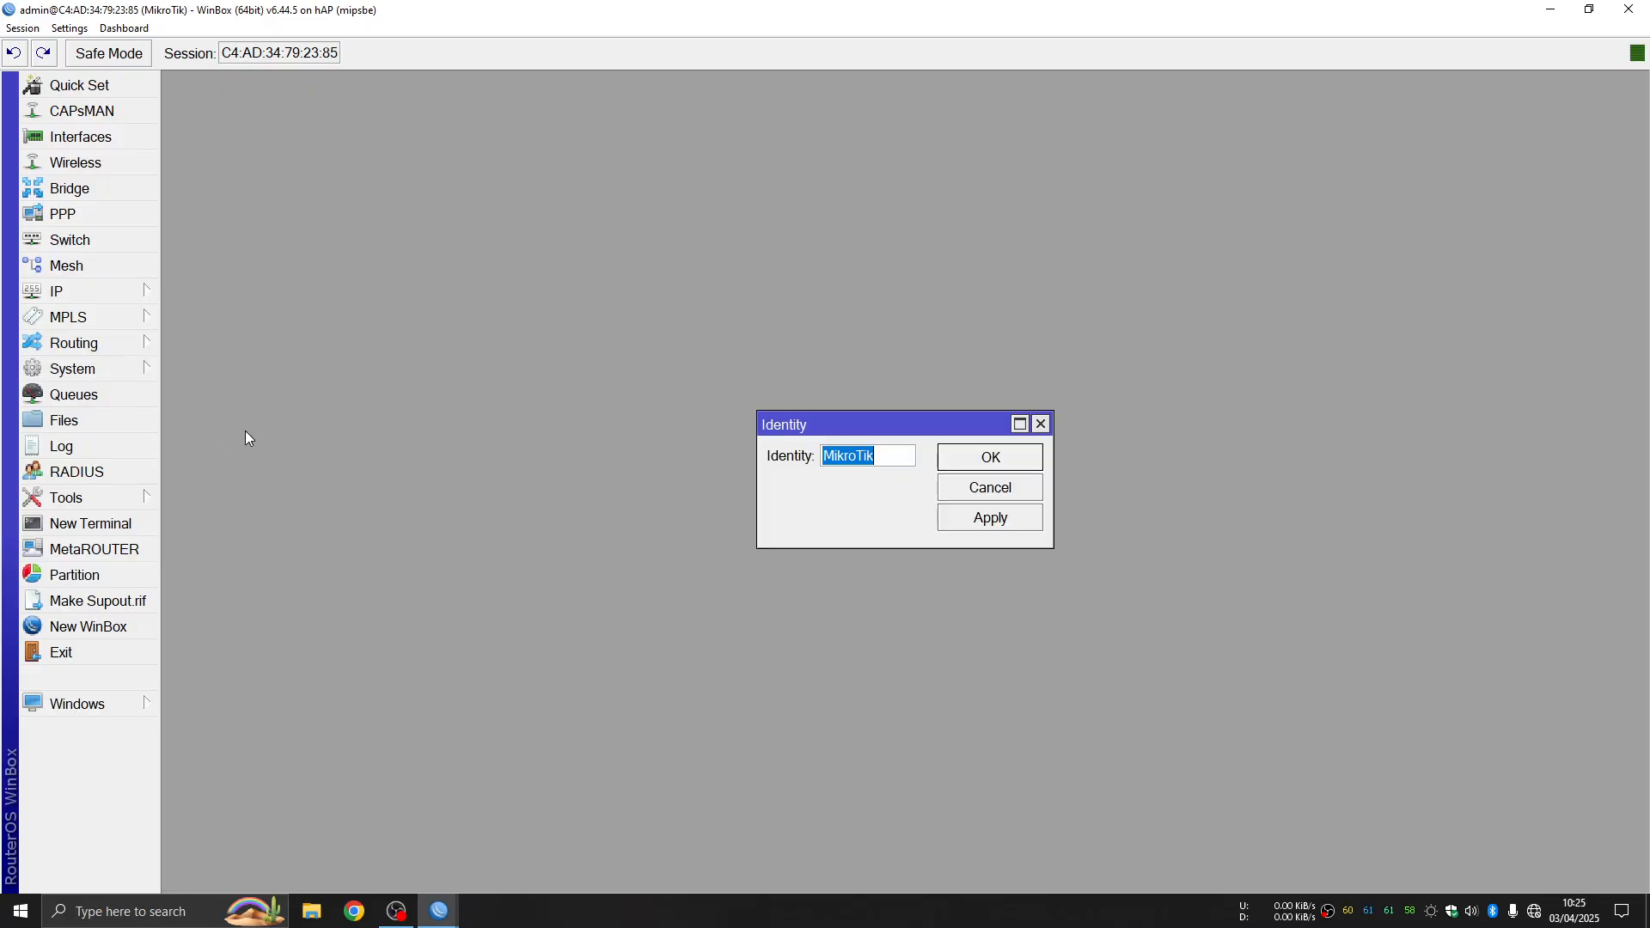
left_click(902, 456)
type("-2")
left_click(994, 523)
left_click(1004, 461)
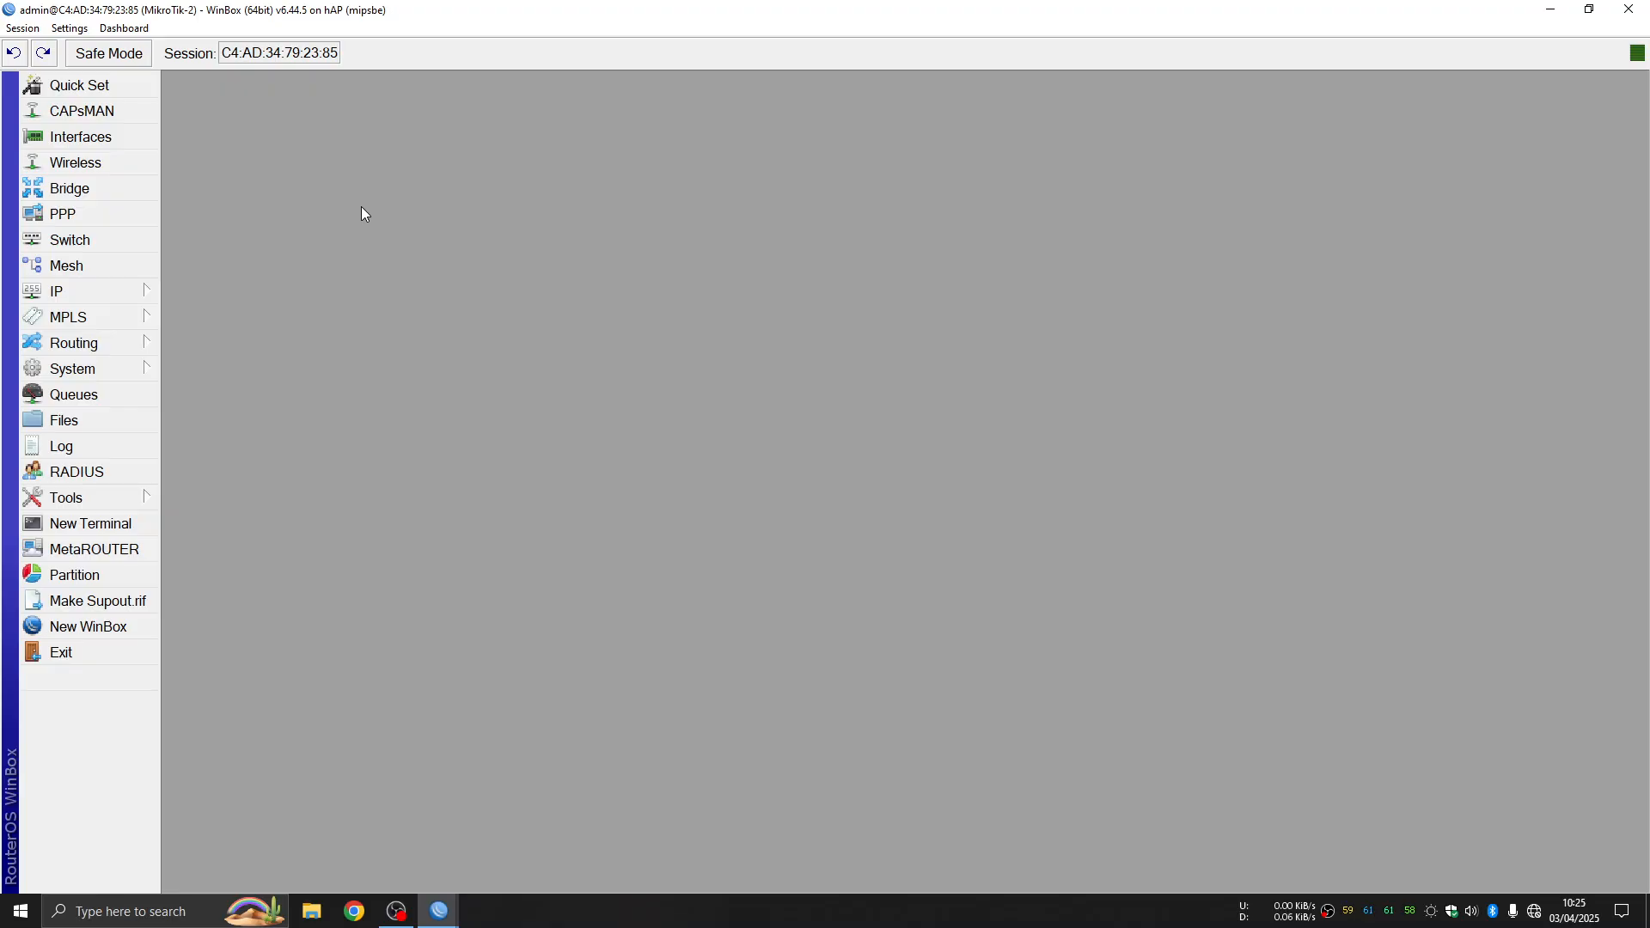
Step: Add a DHCP client on ether1 with peer DNS, peer NTP and default route enabled, and close the client list
left_click(106, 291)
left_click(224, 361)
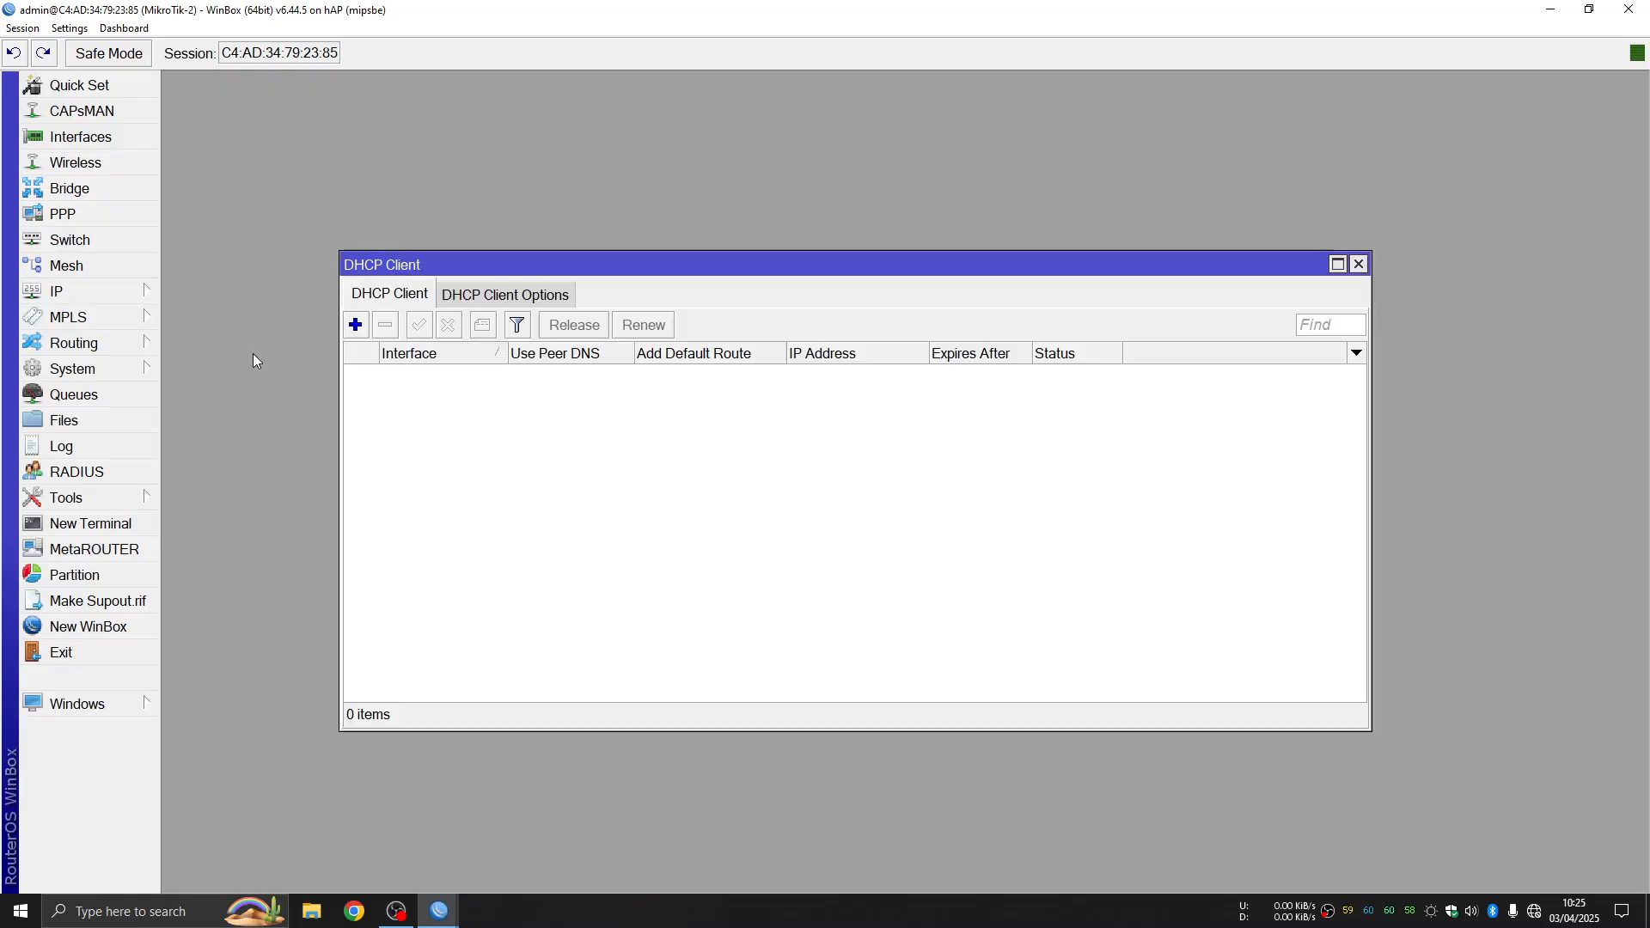
left_click(363, 328)
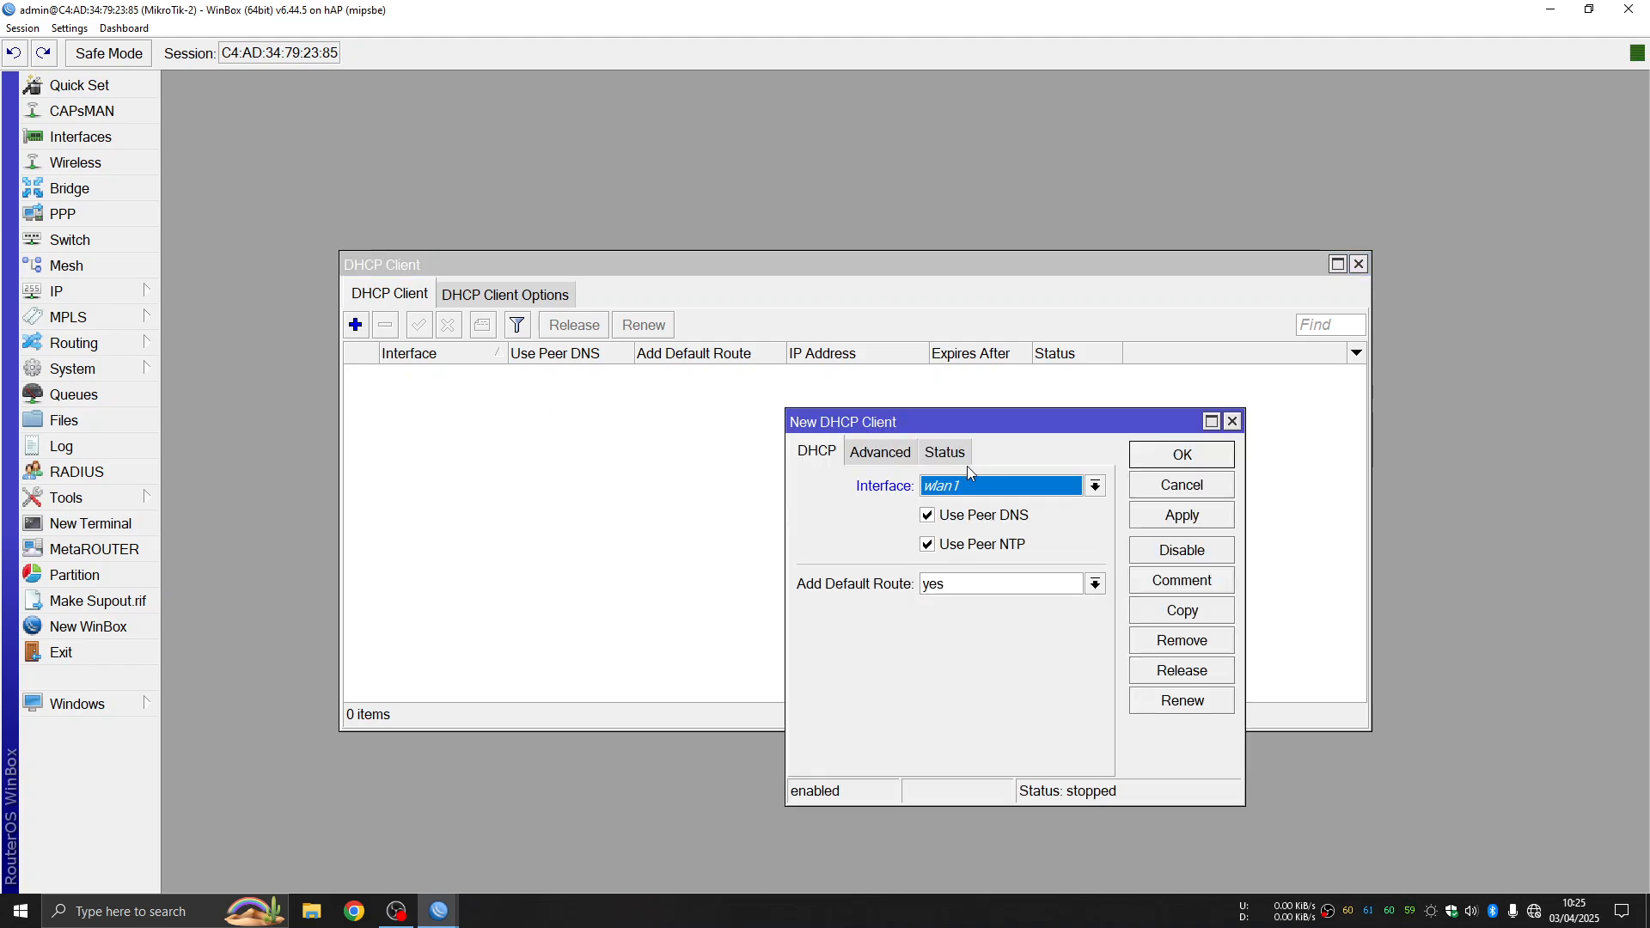
left_click(992, 489)
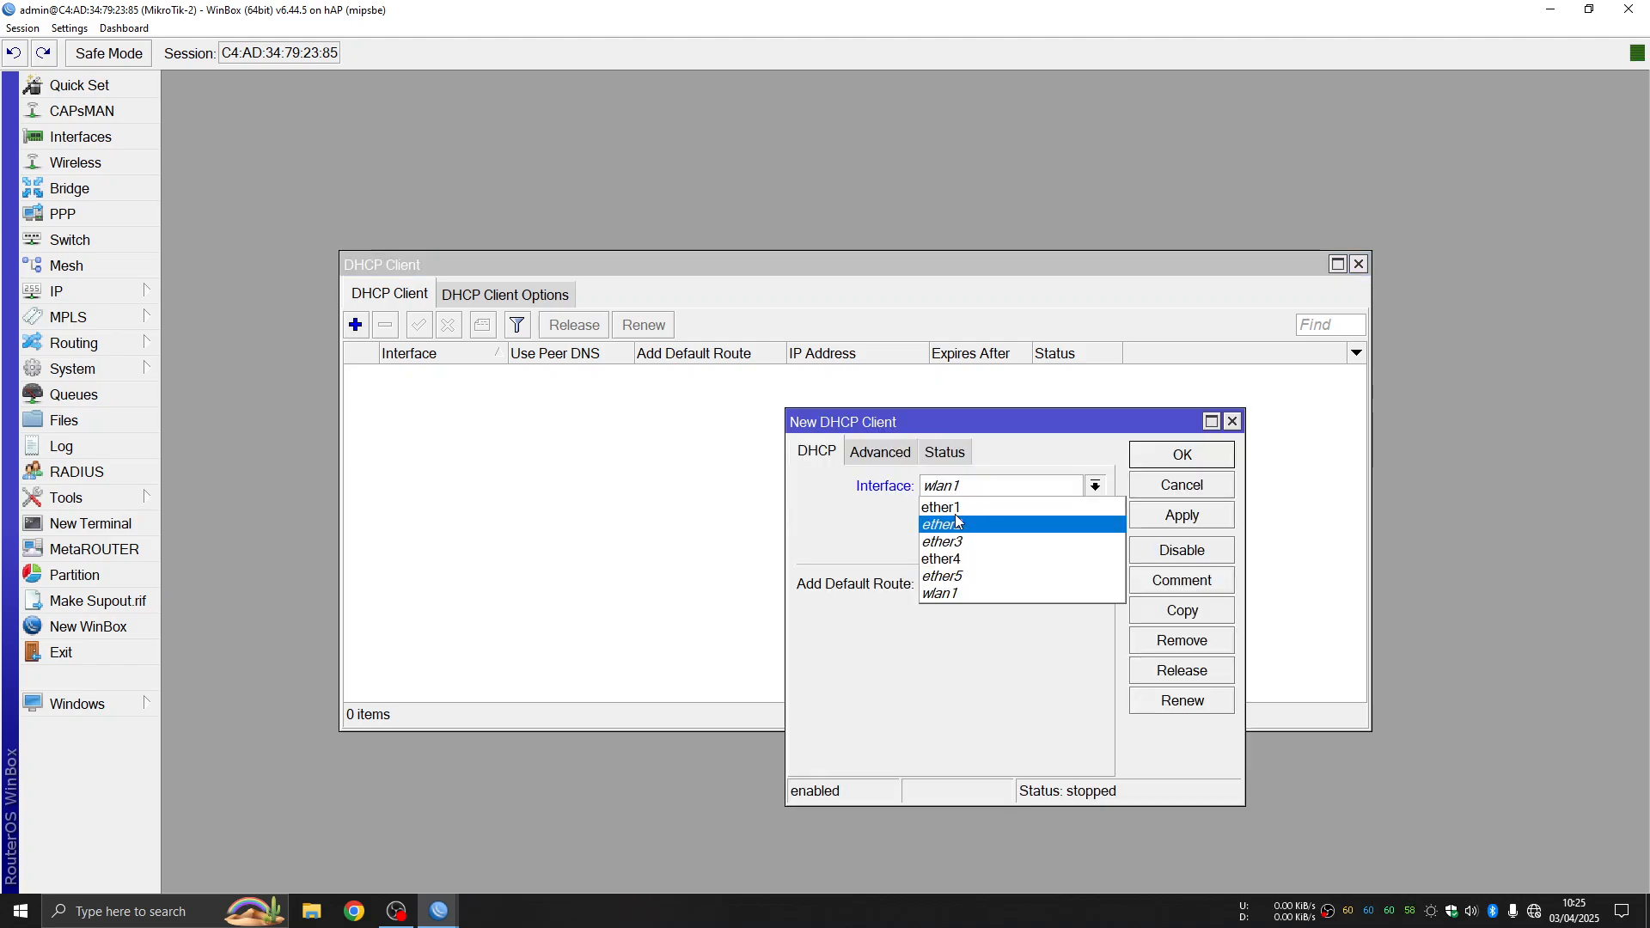
left_click(954, 508)
left_click(1190, 516)
left_click(1208, 464)
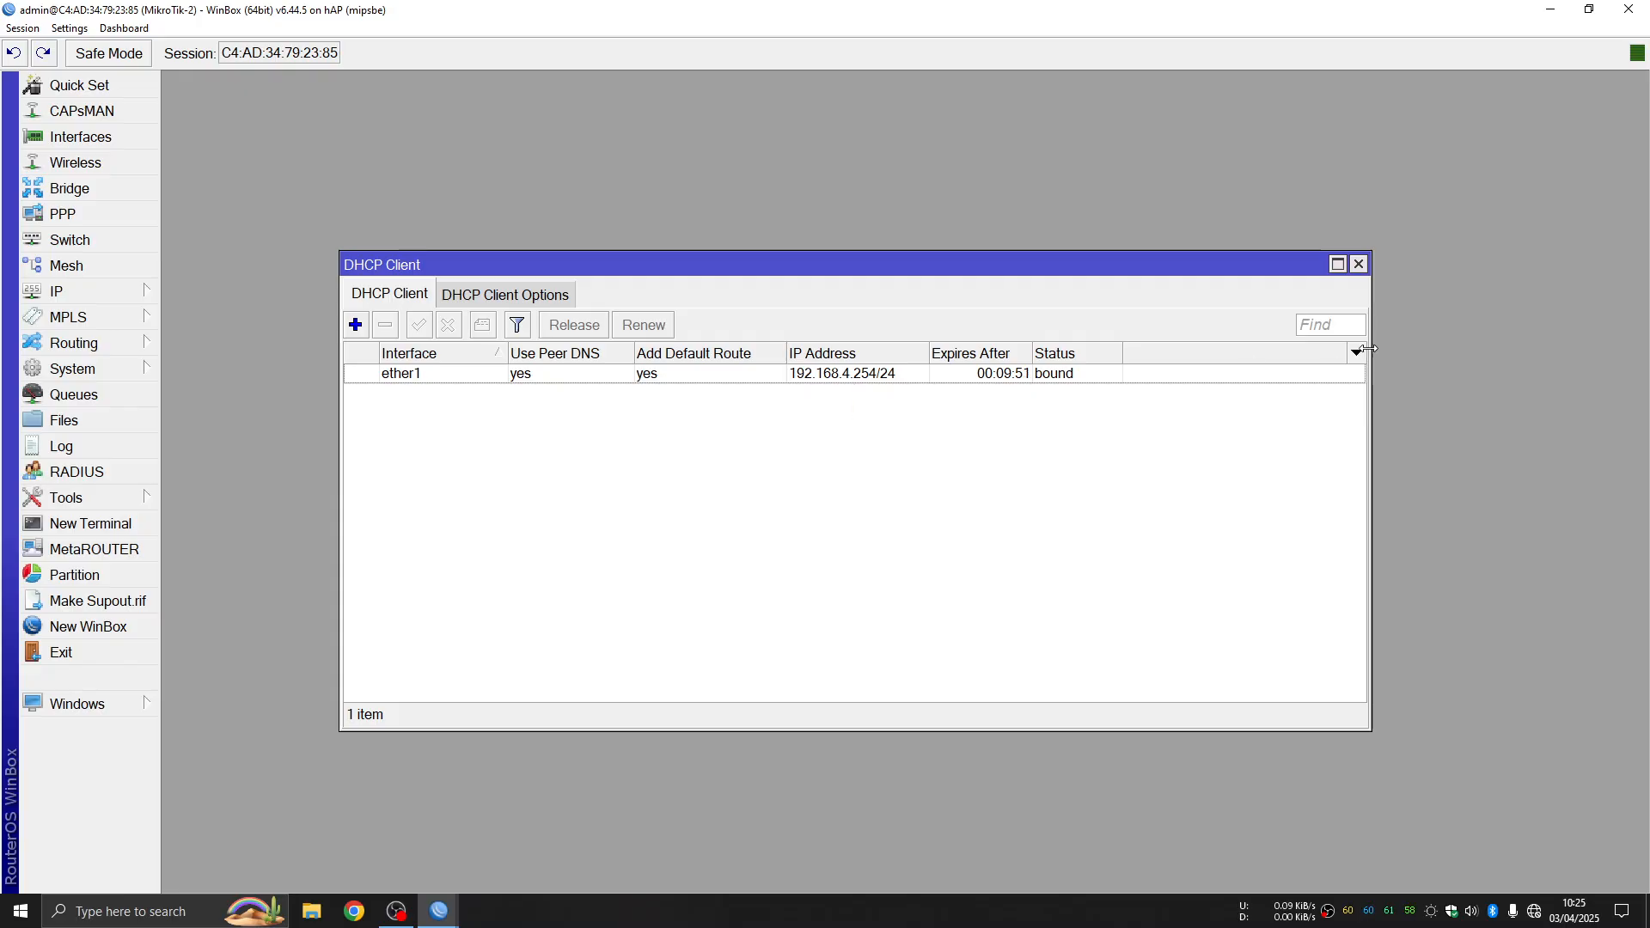
left_click(1359, 264)
Step: Test internet connectivity by pinging google.com in a terminal, stop the ping and close the terminal
left_click(86, 524)
type("ping google.com")
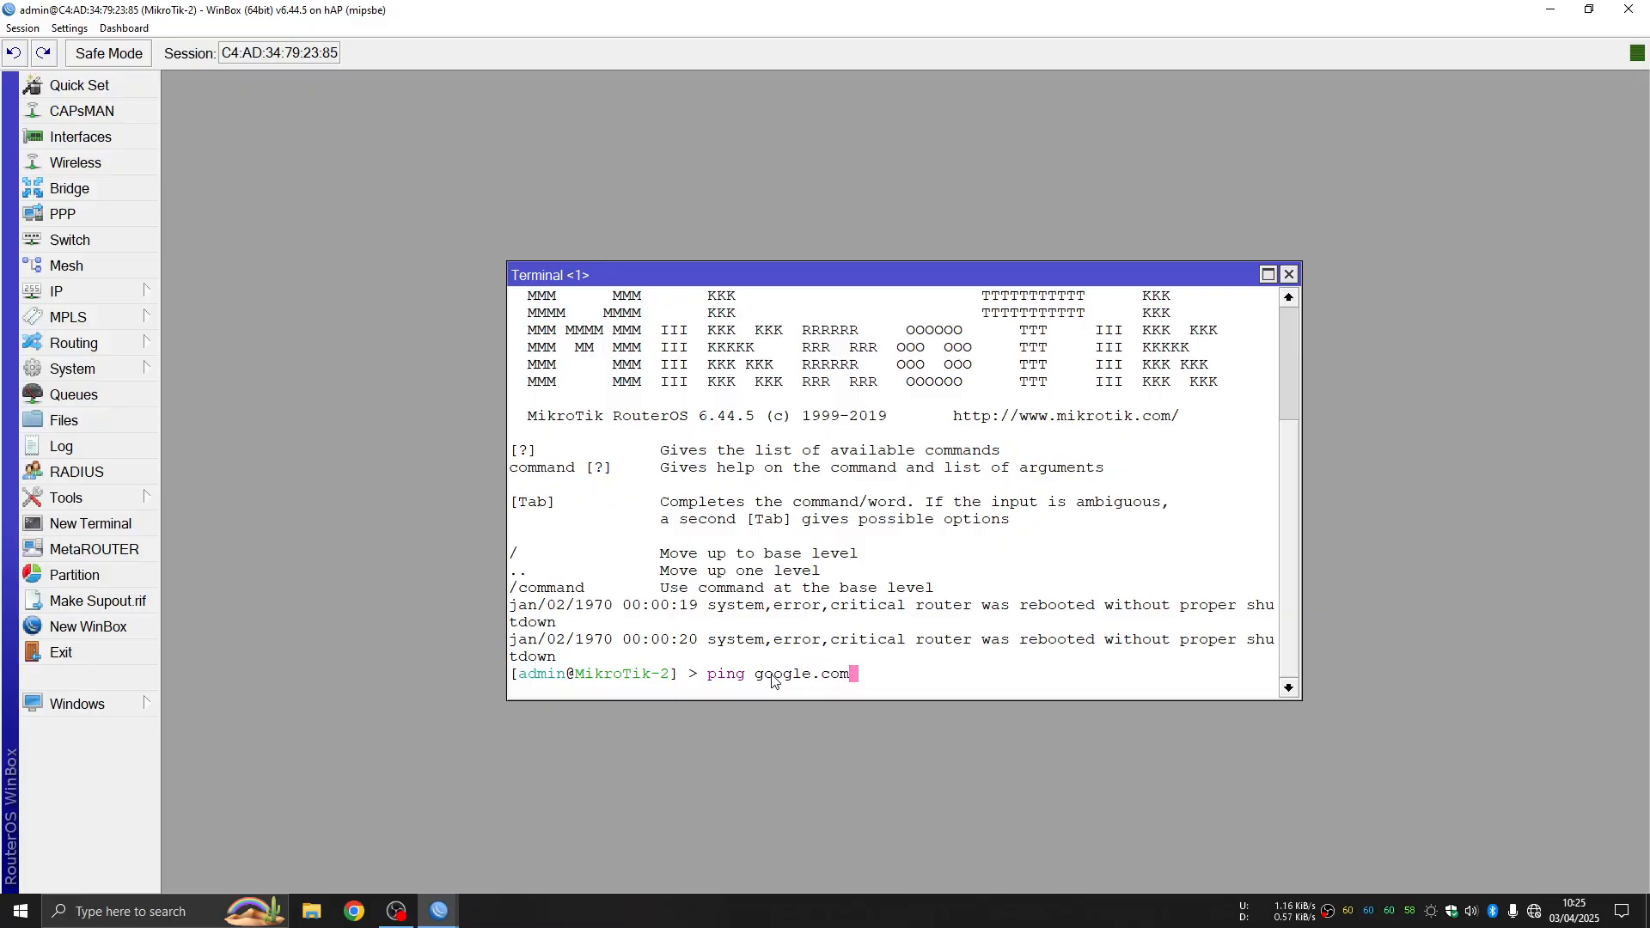
key("Return")
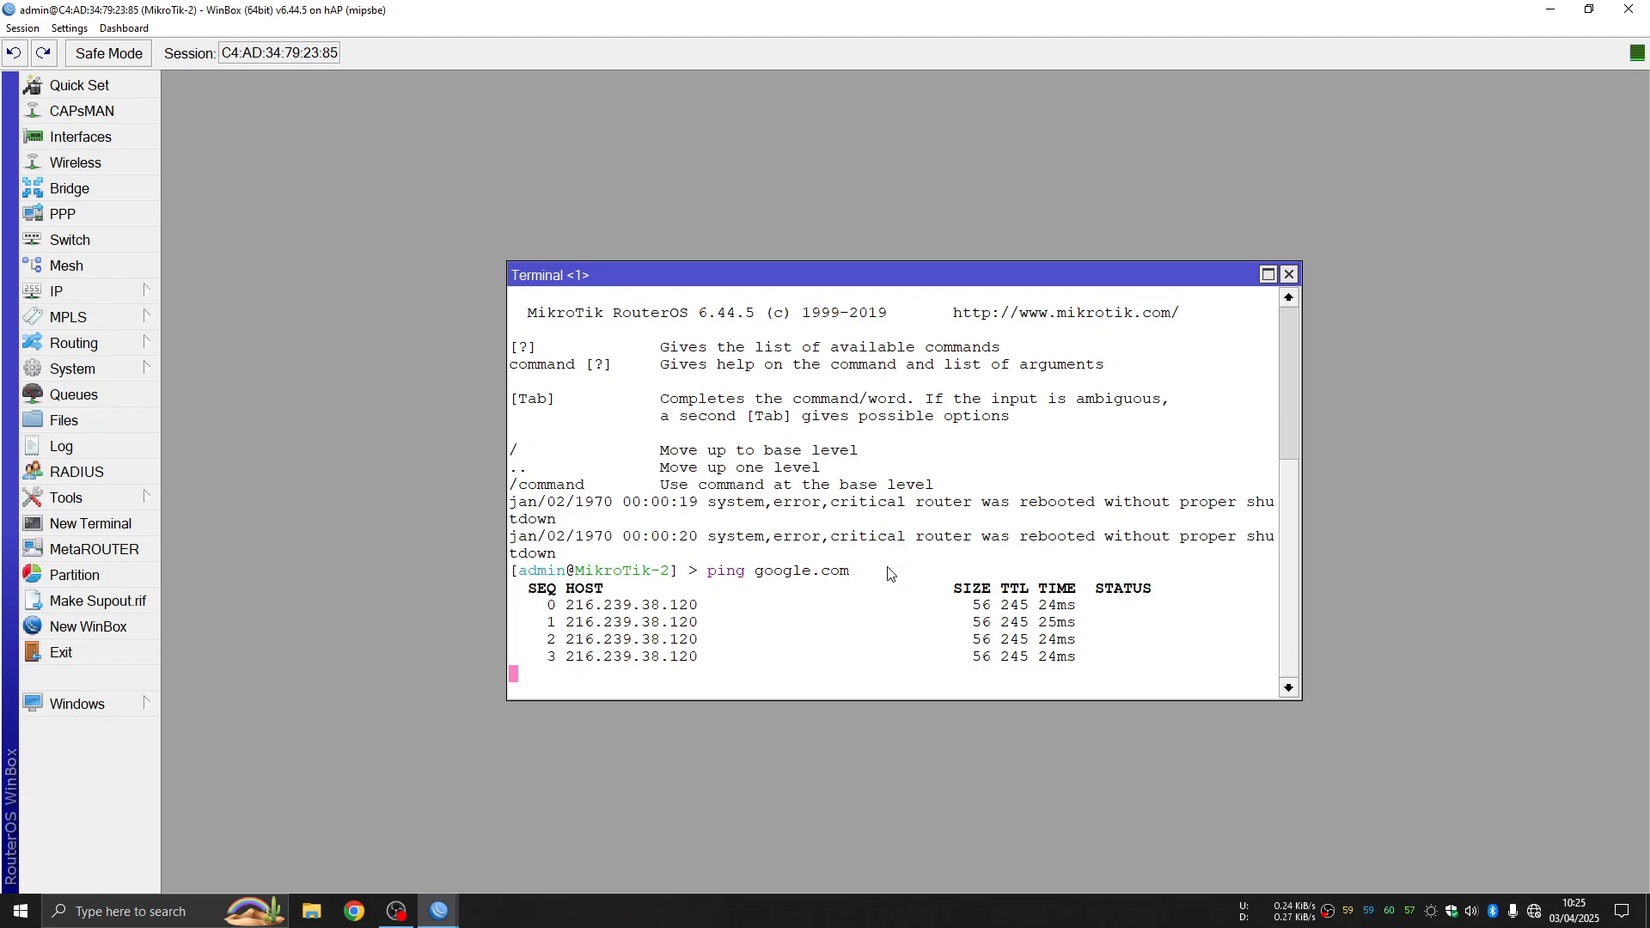
key("ctrl+c")
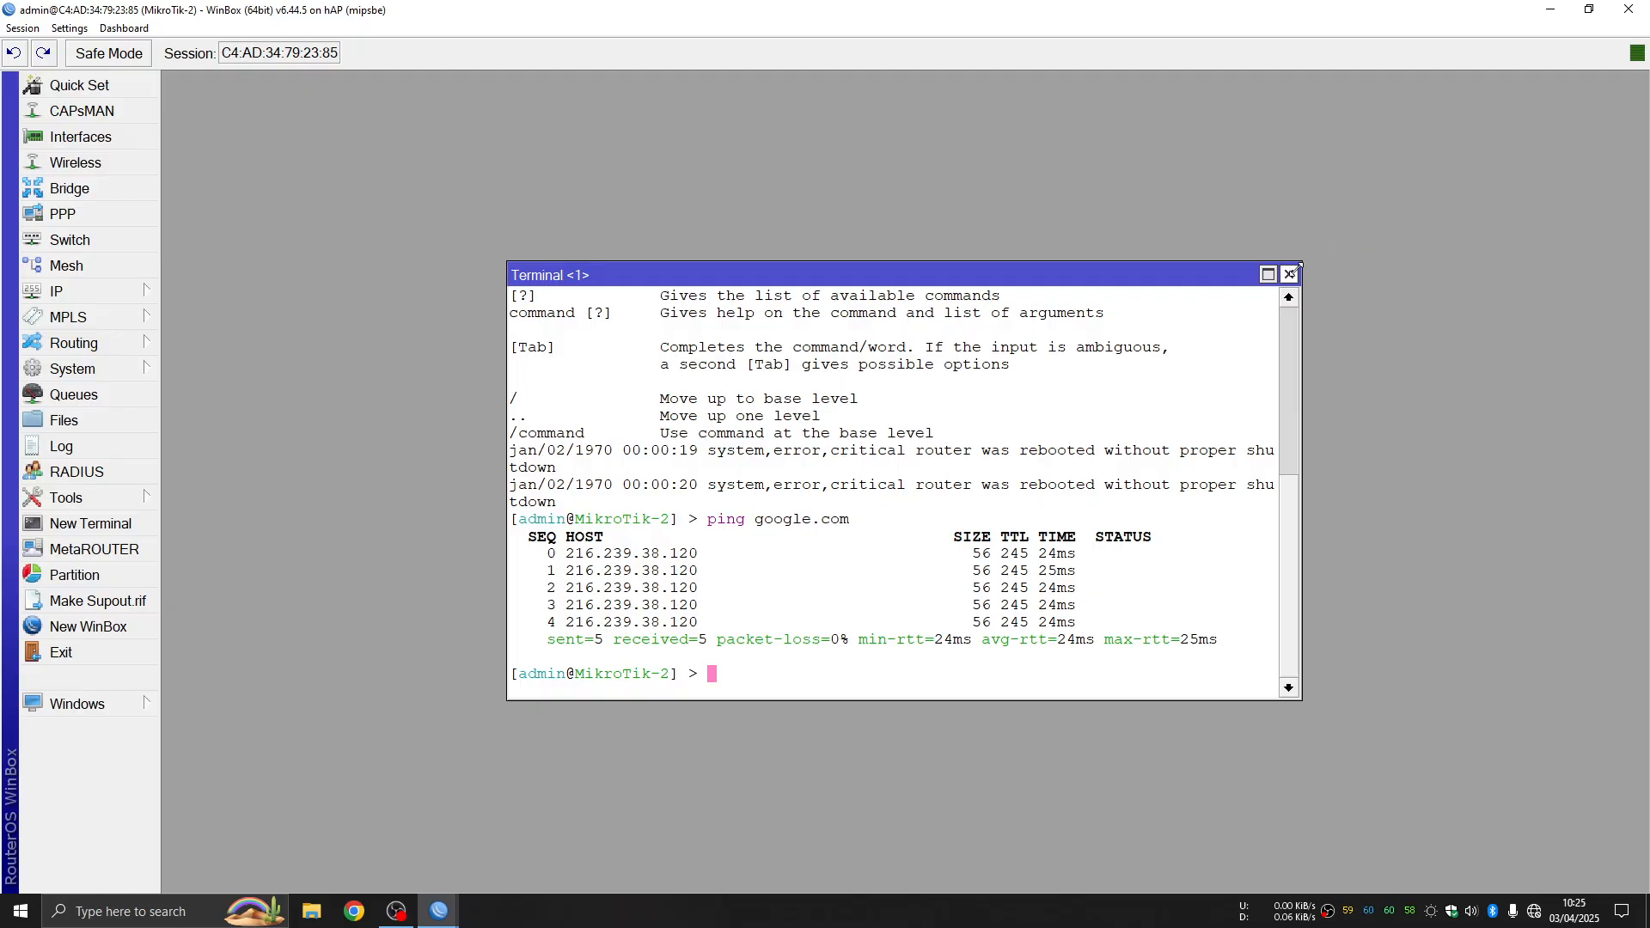
left_click(1290, 275)
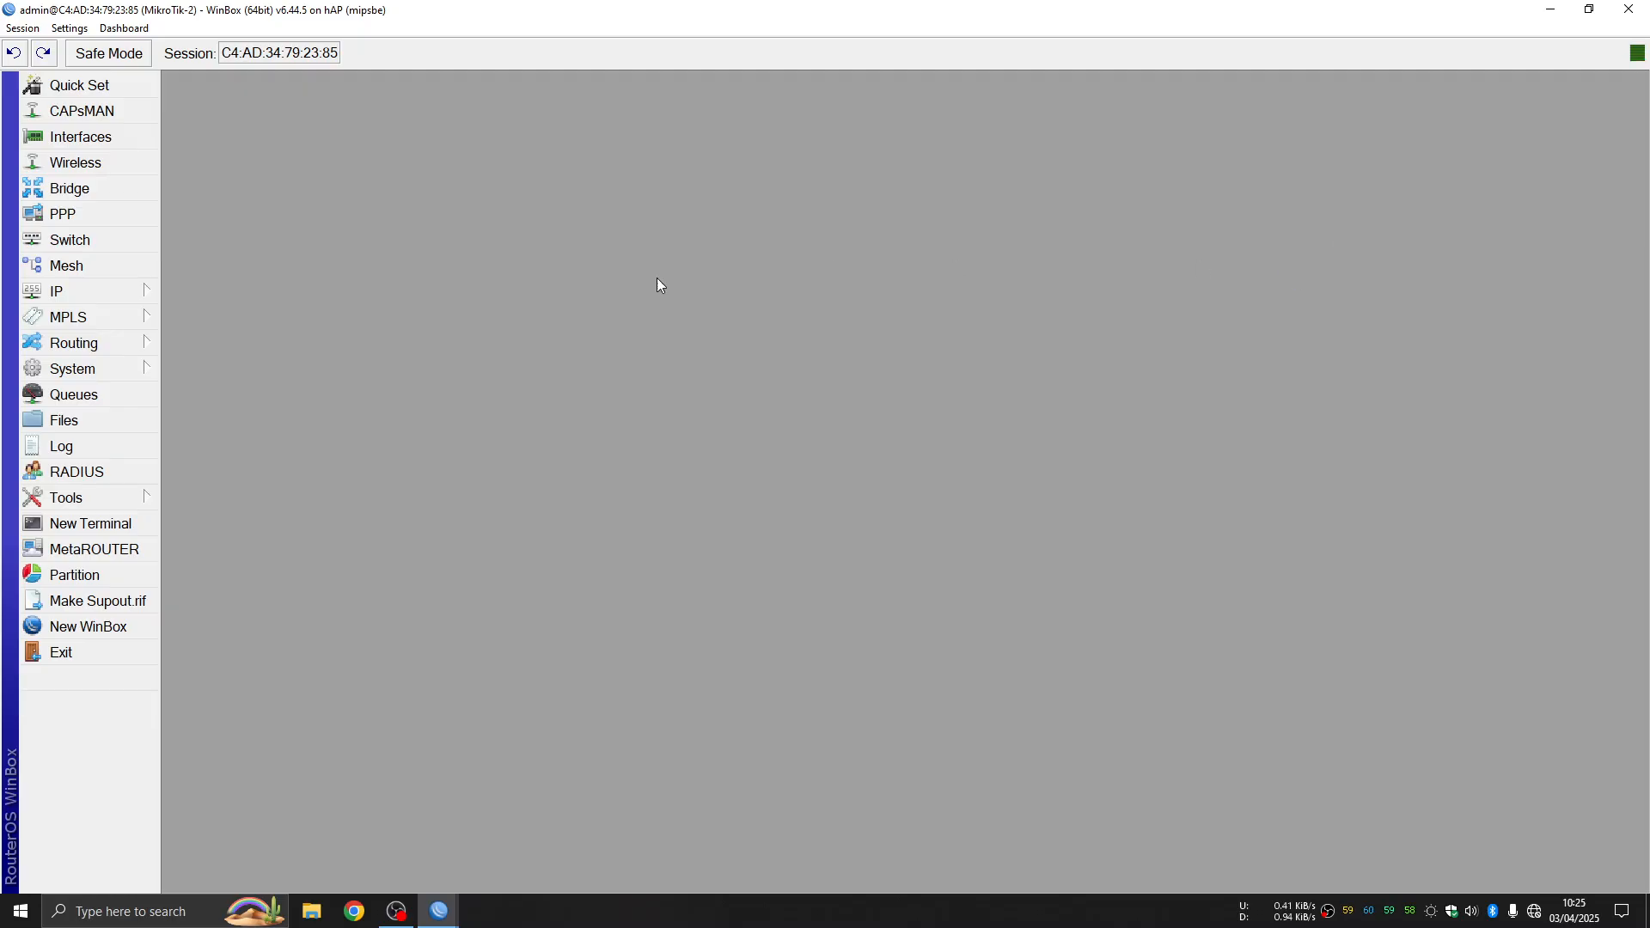
Step: Start a new firewall NAT rule in the srcnat chain with ether1 as the outgoing interface
left_click(135, 293)
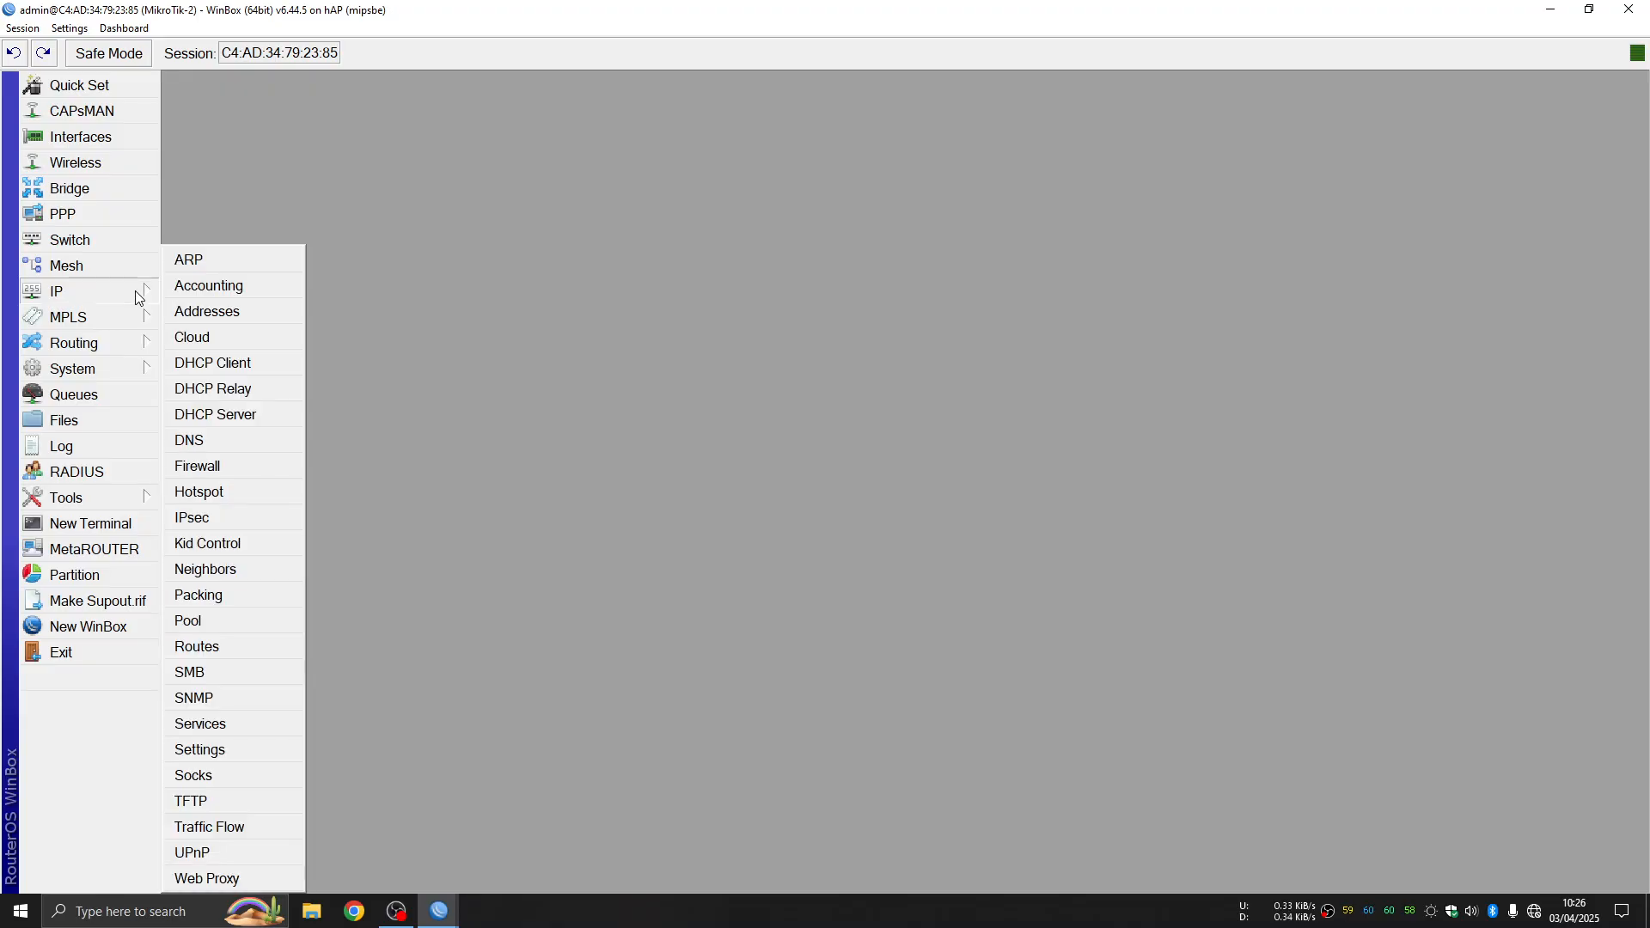
left_click(220, 470)
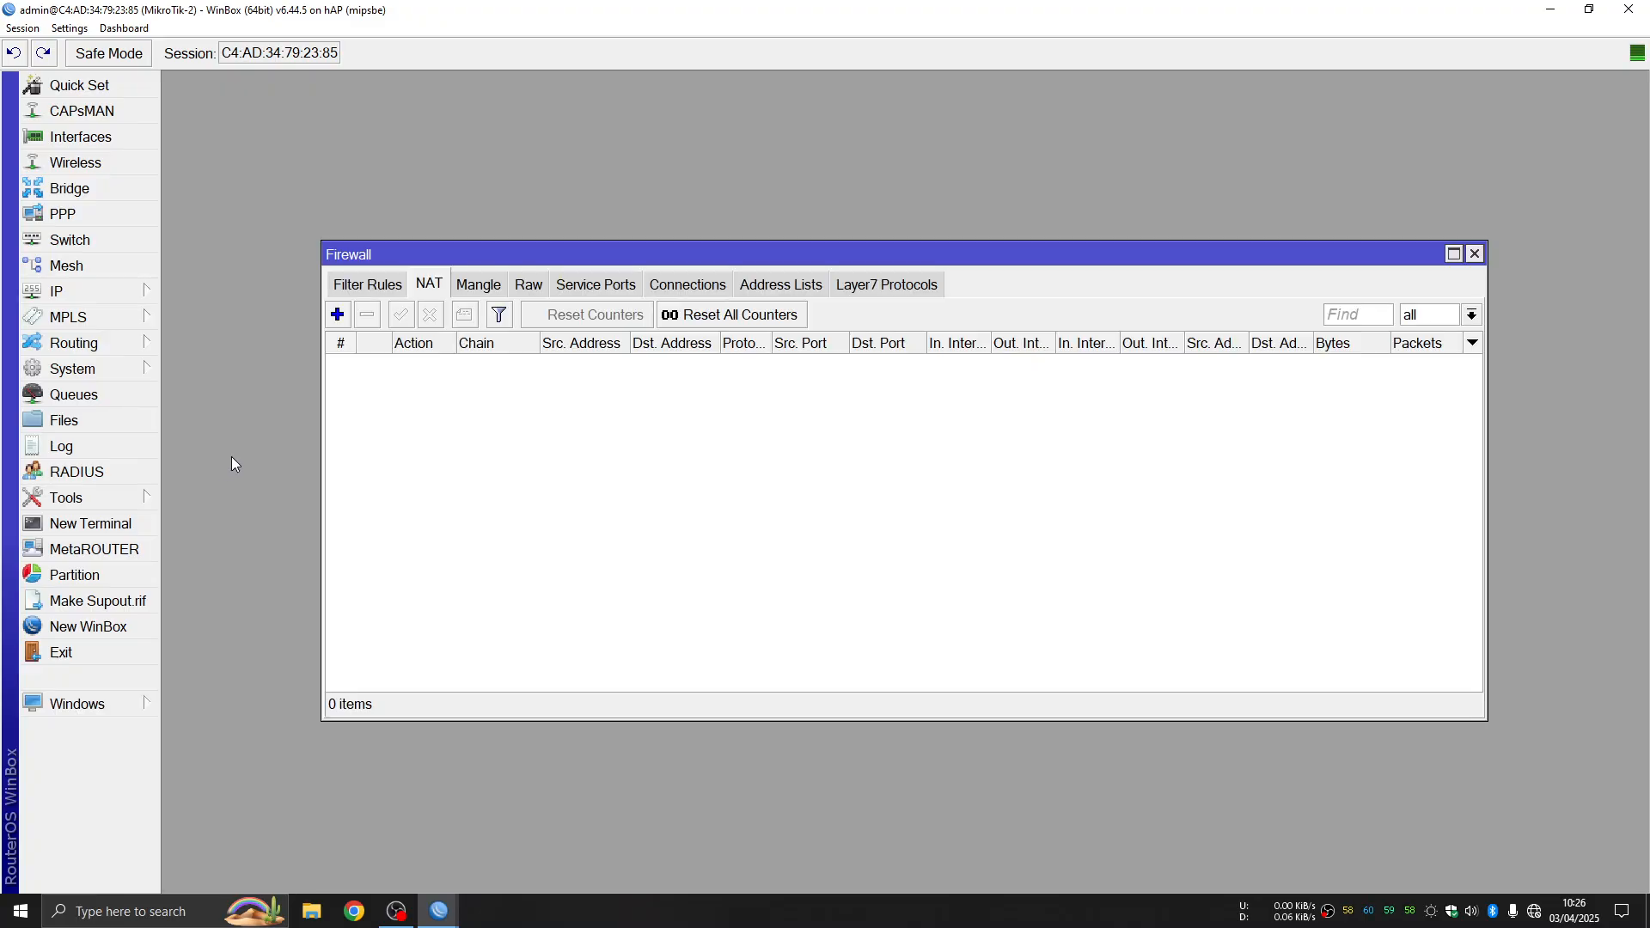
left_click(339, 320)
left_click(697, 219)
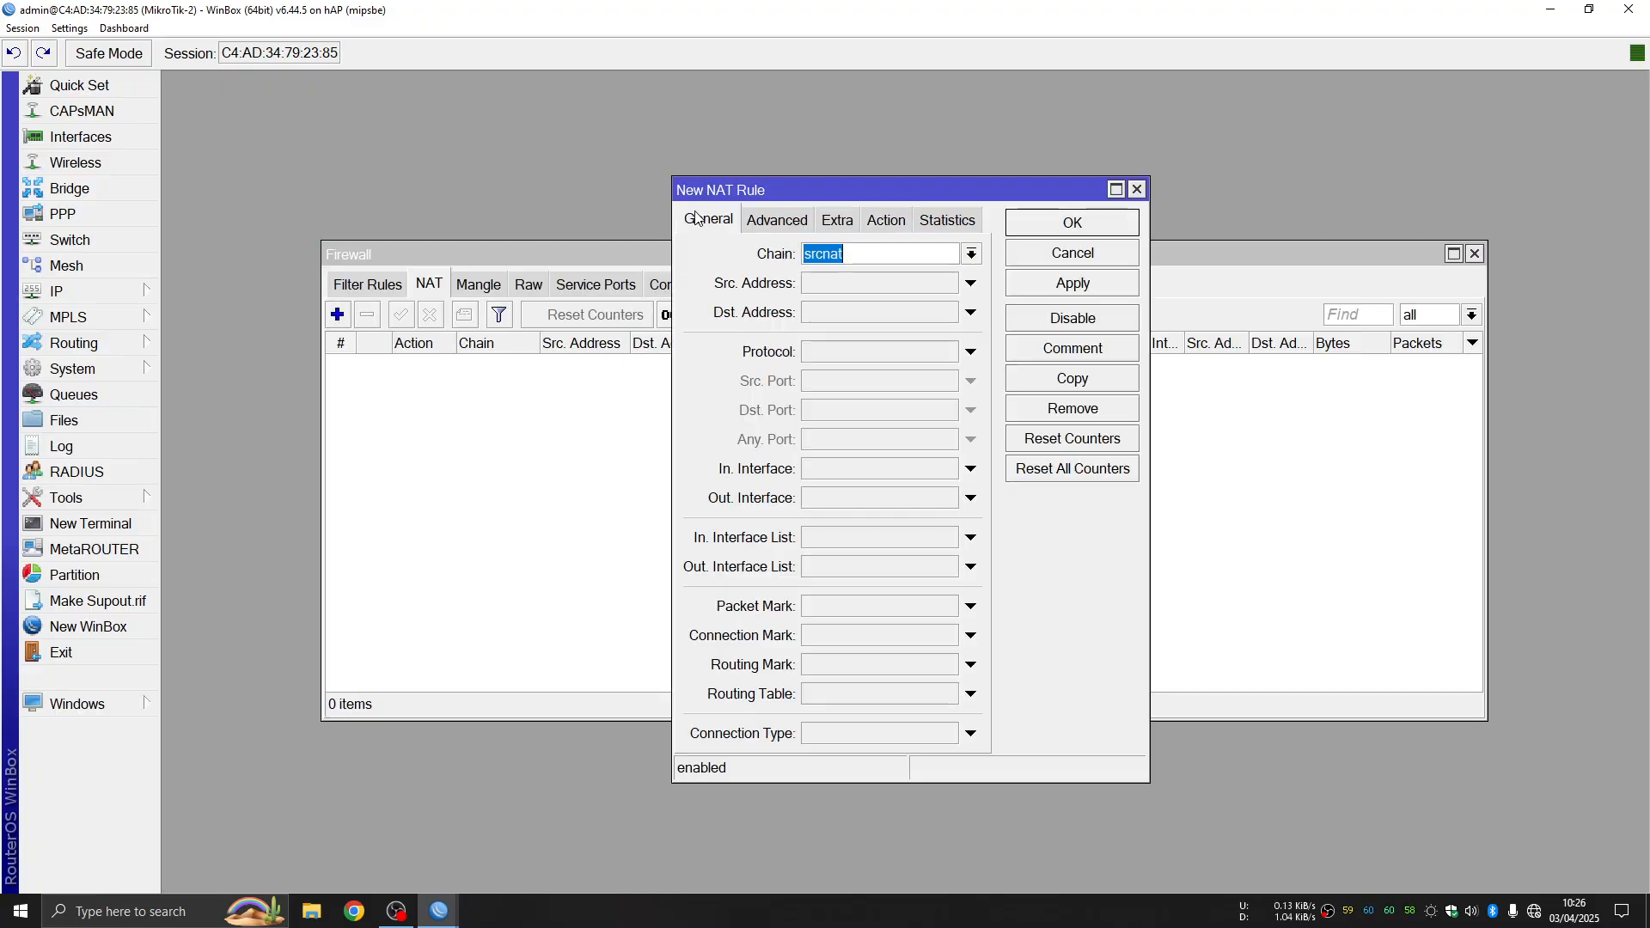
left_click(865, 254)
left_click(838, 502)
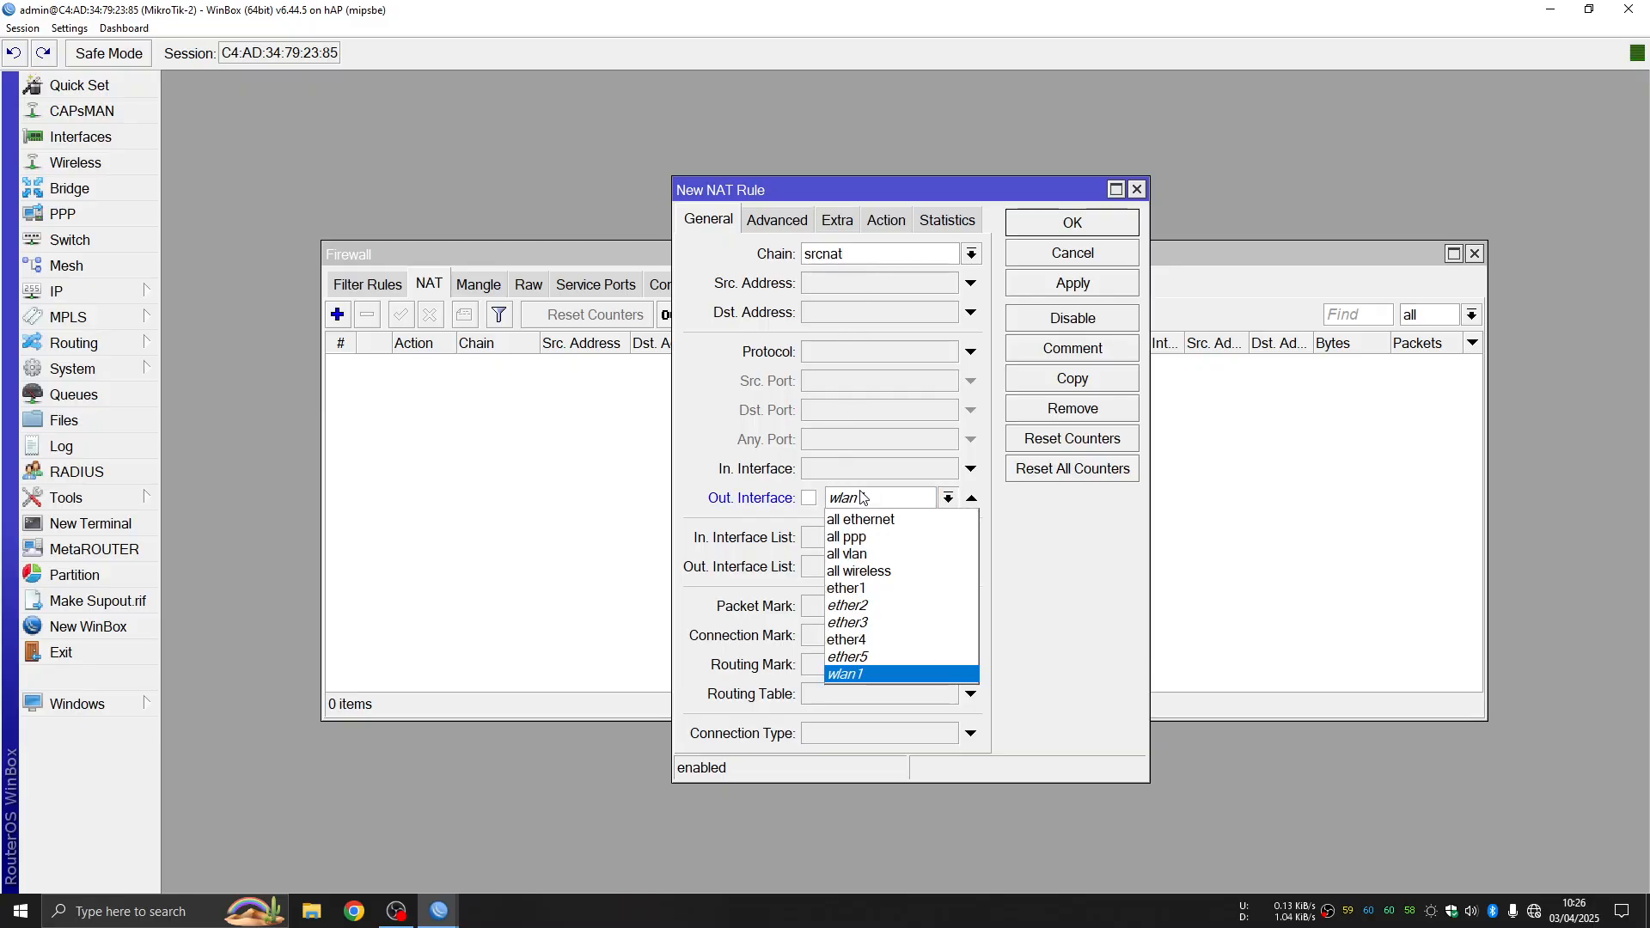
left_click(882, 589)
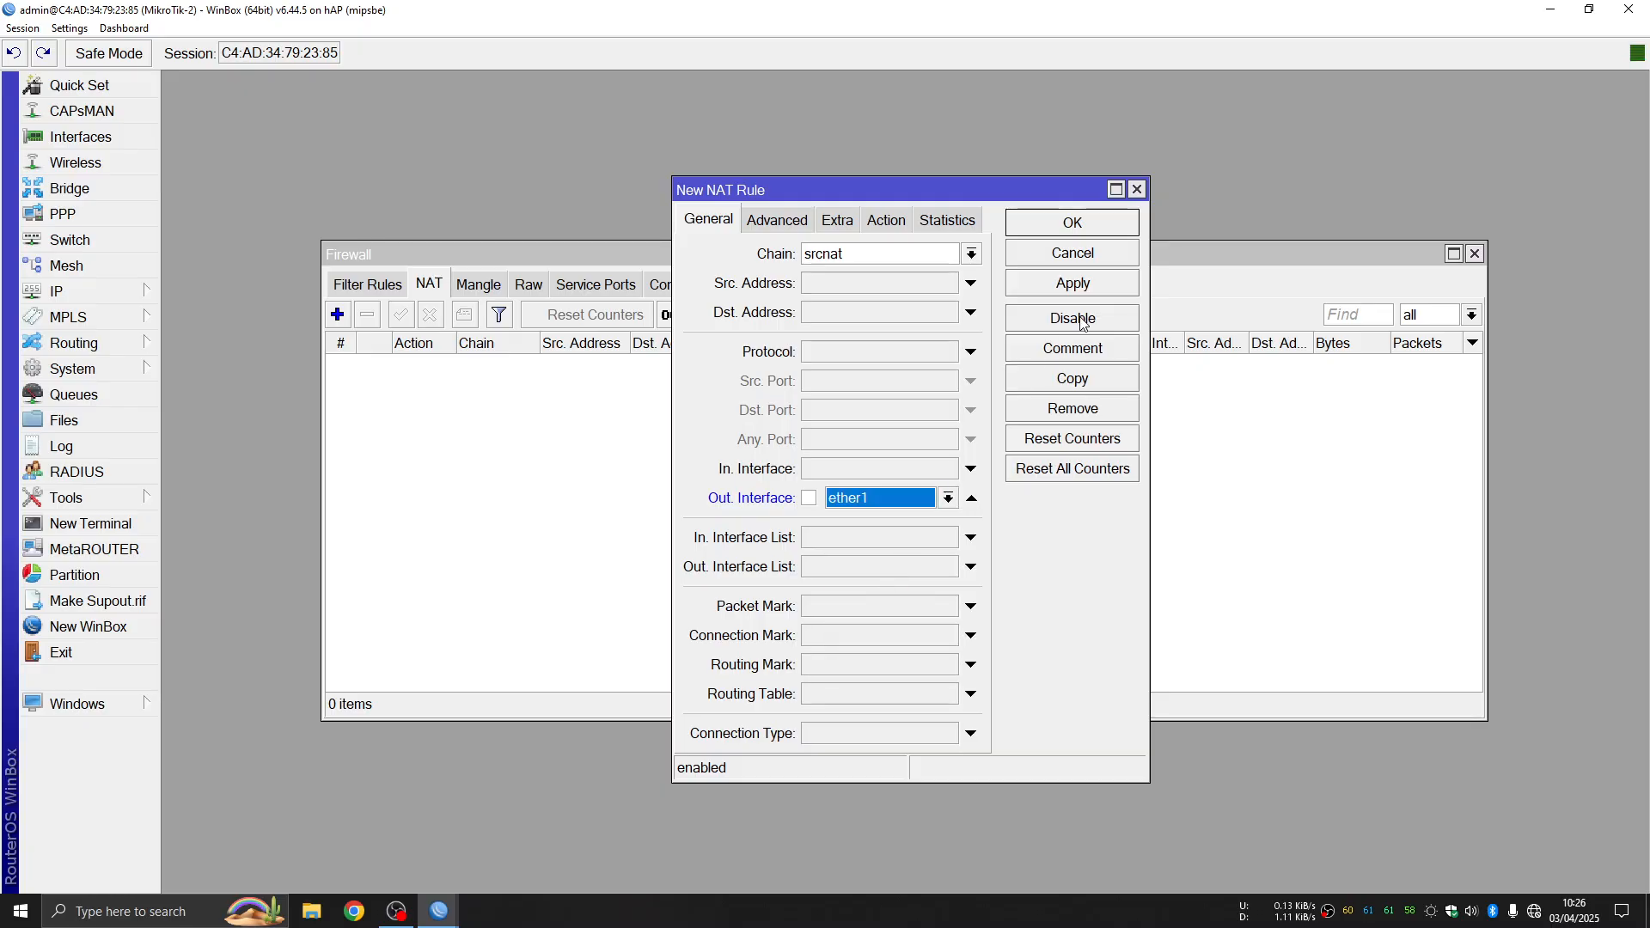
Step: Set the NAT rule's action to masquerade, save the rule and close the firewall window
left_click(889, 225)
left_click(972, 254)
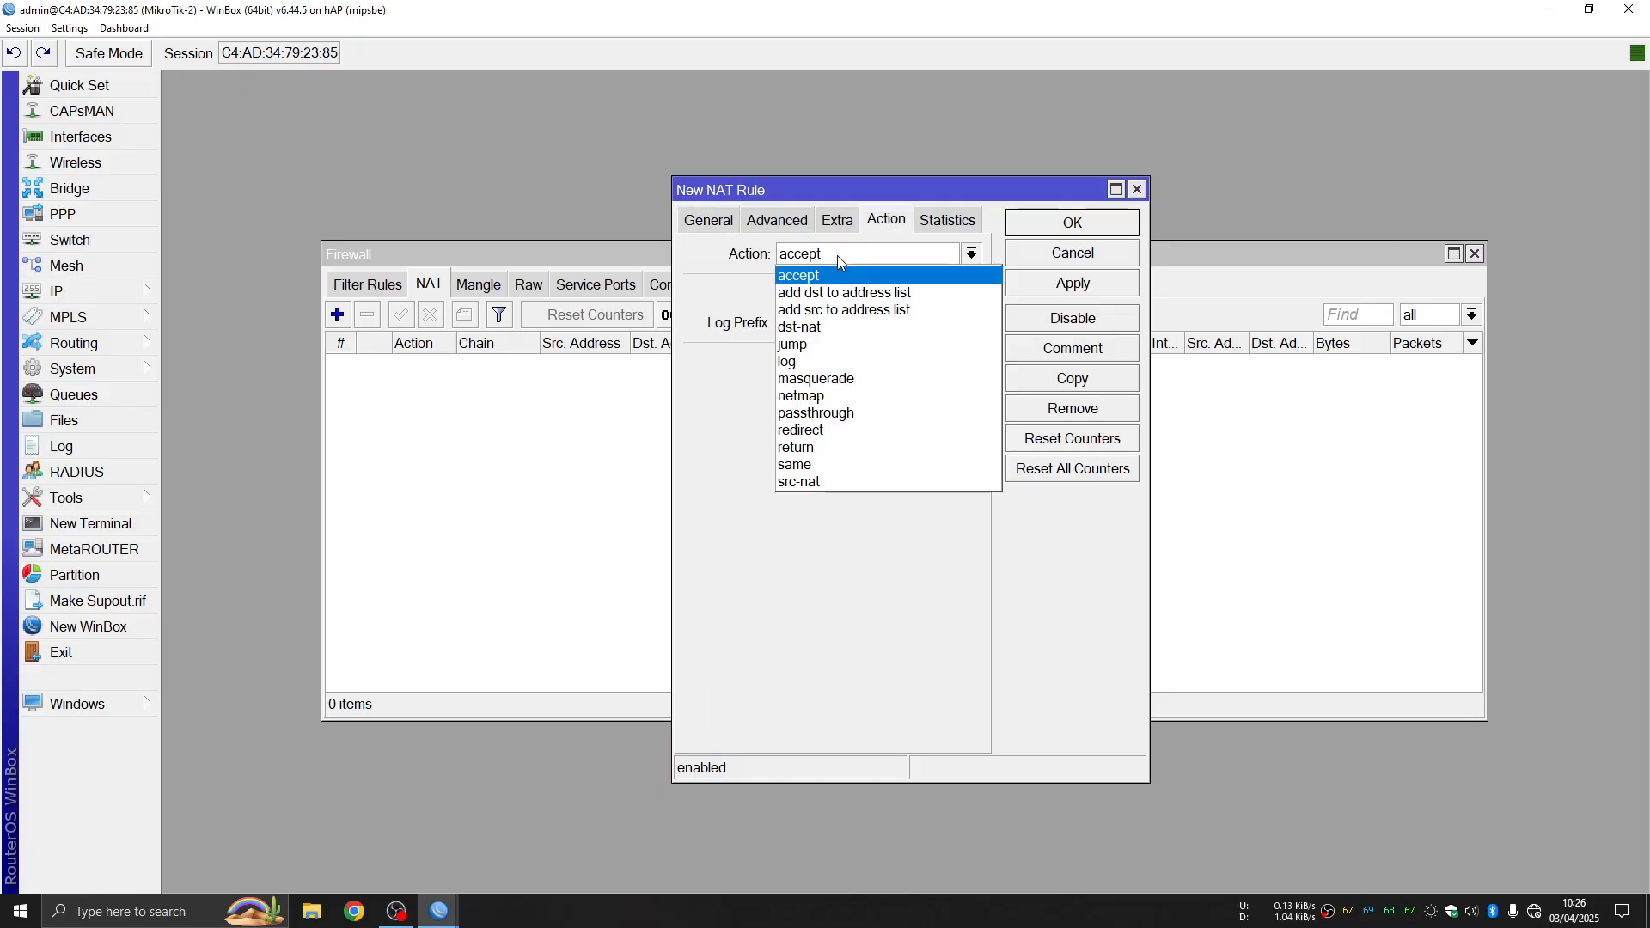
left_click(848, 380)
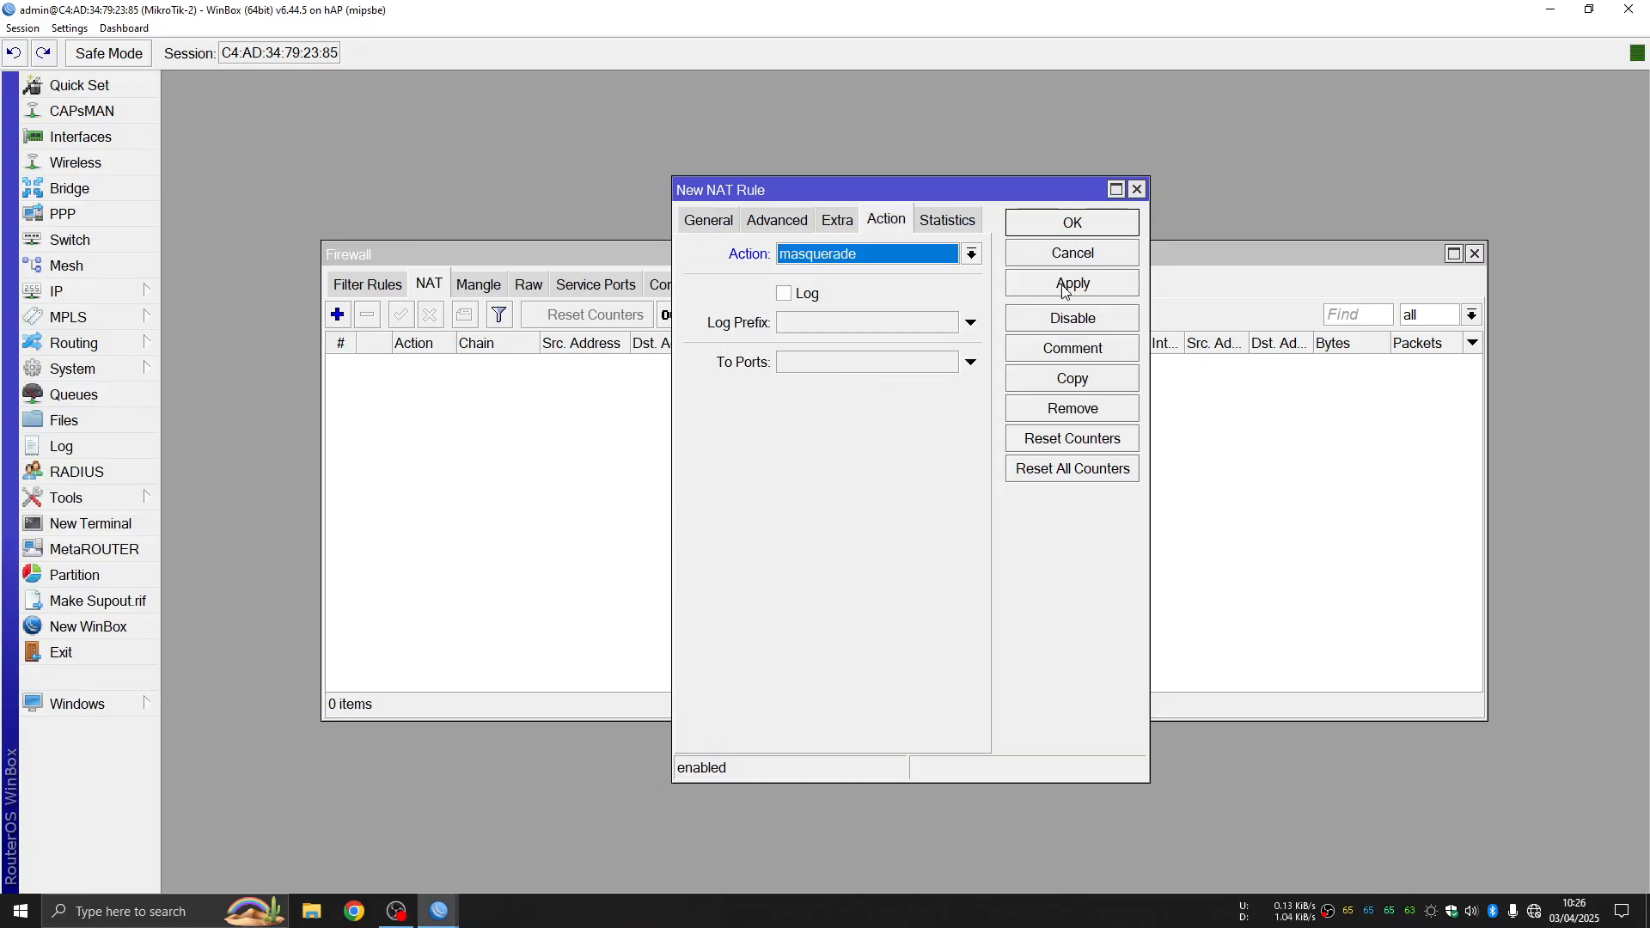
left_click(1065, 290)
left_click(1078, 229)
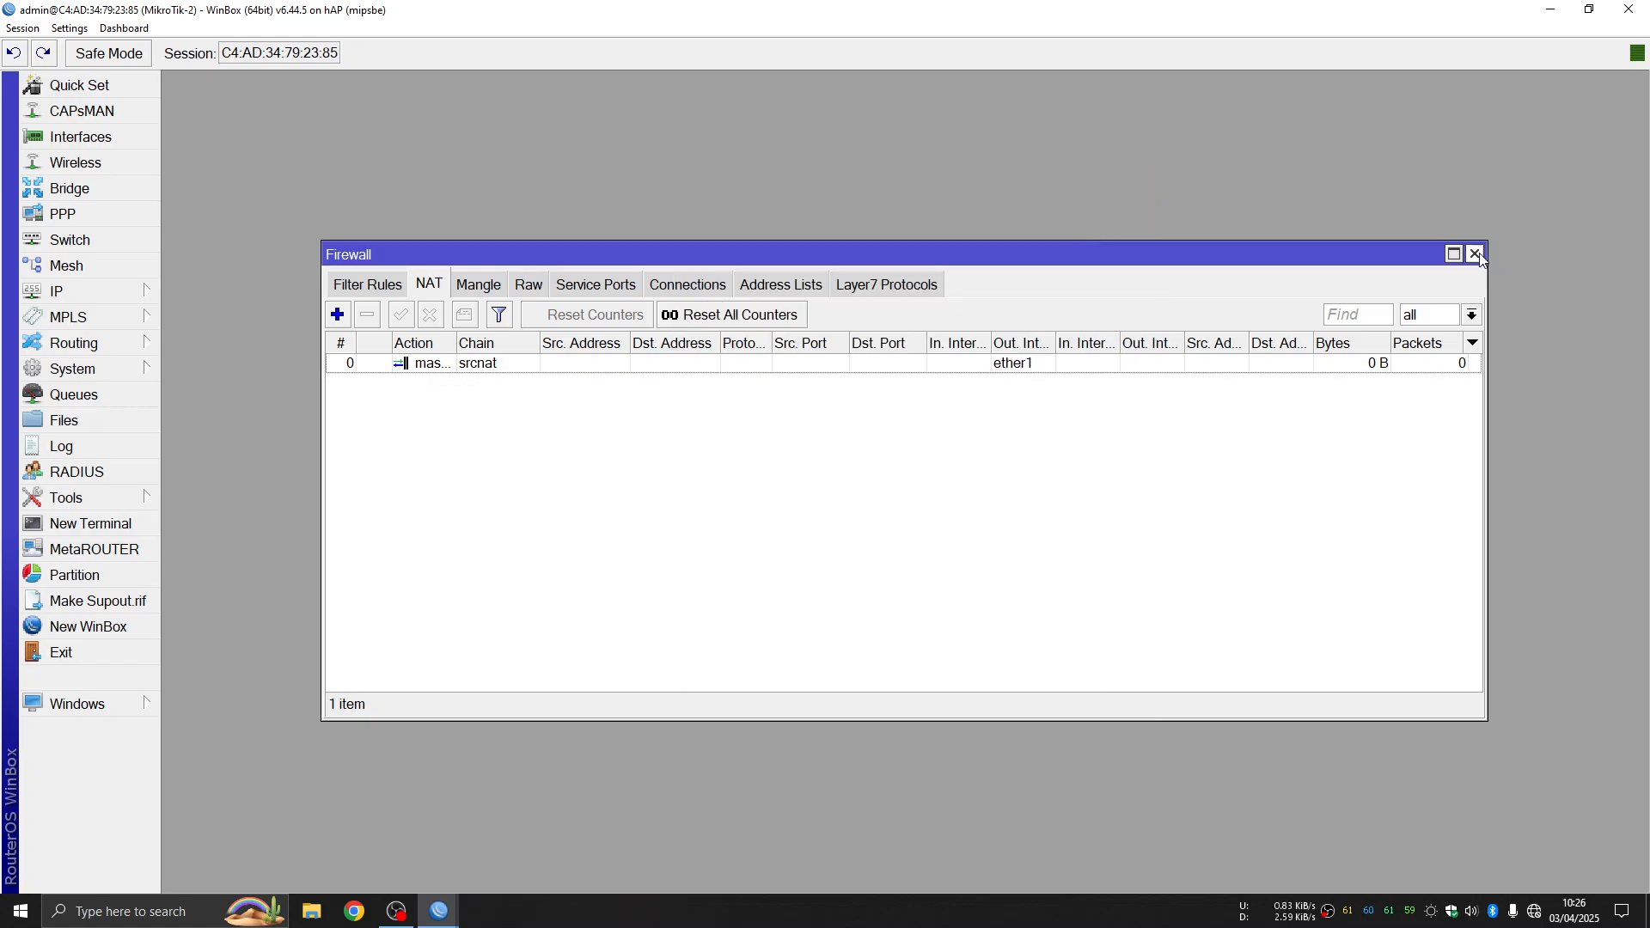
left_click(1476, 253)
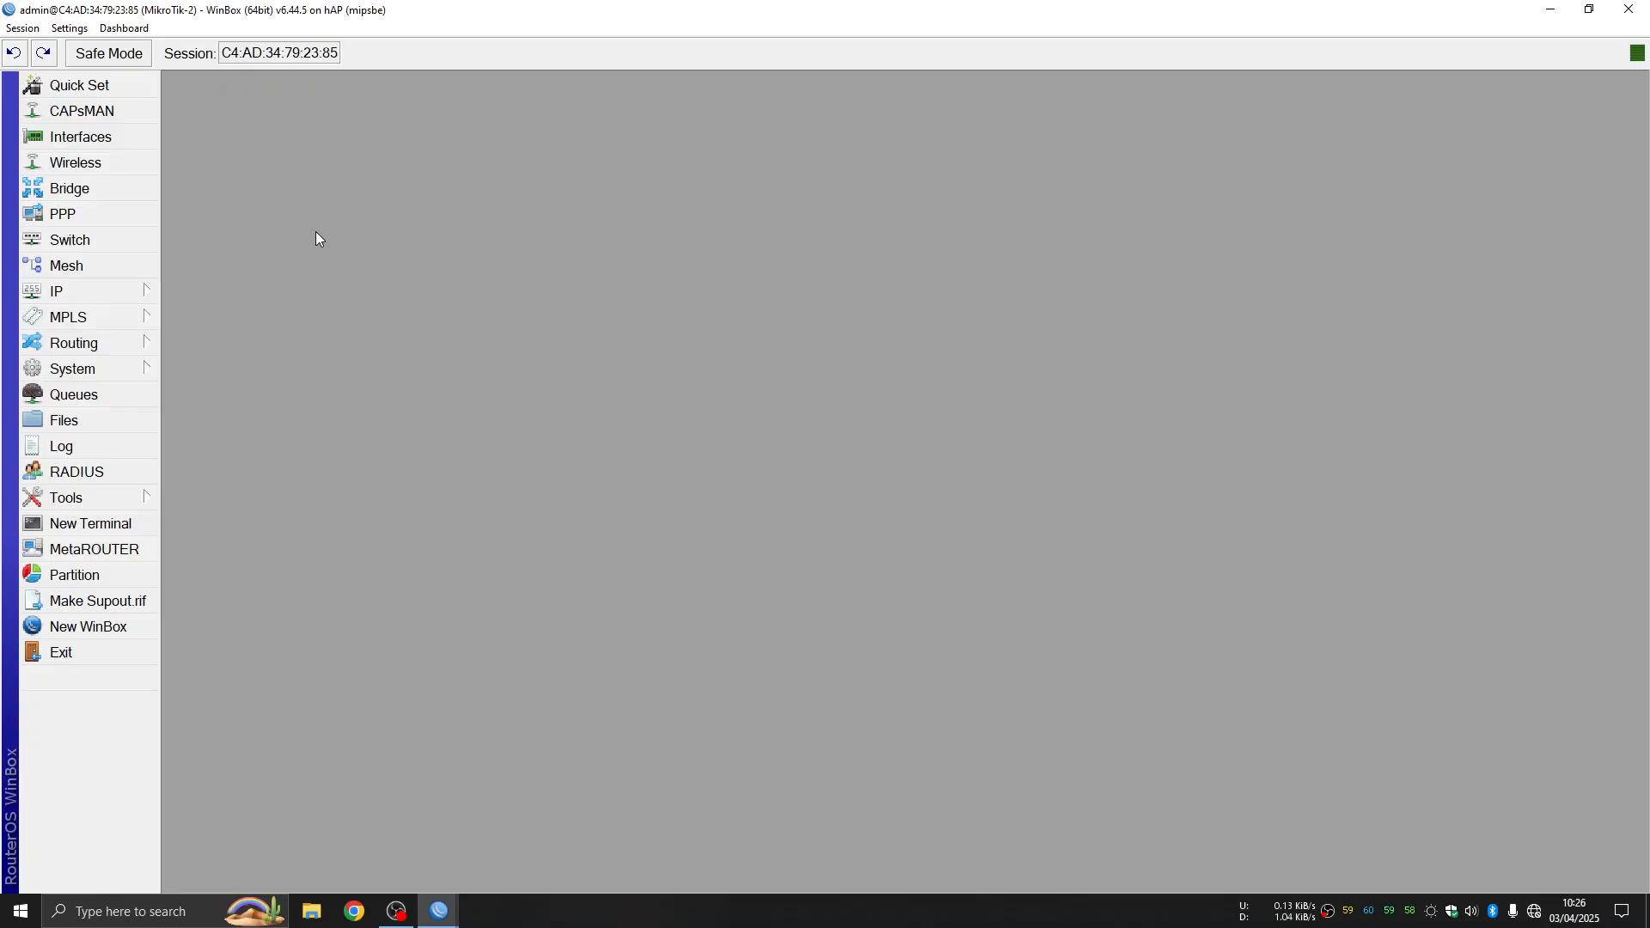
Step: Start a new VLAN interface named vlan40 and set its VLAN ID to 40
left_click(91, 137)
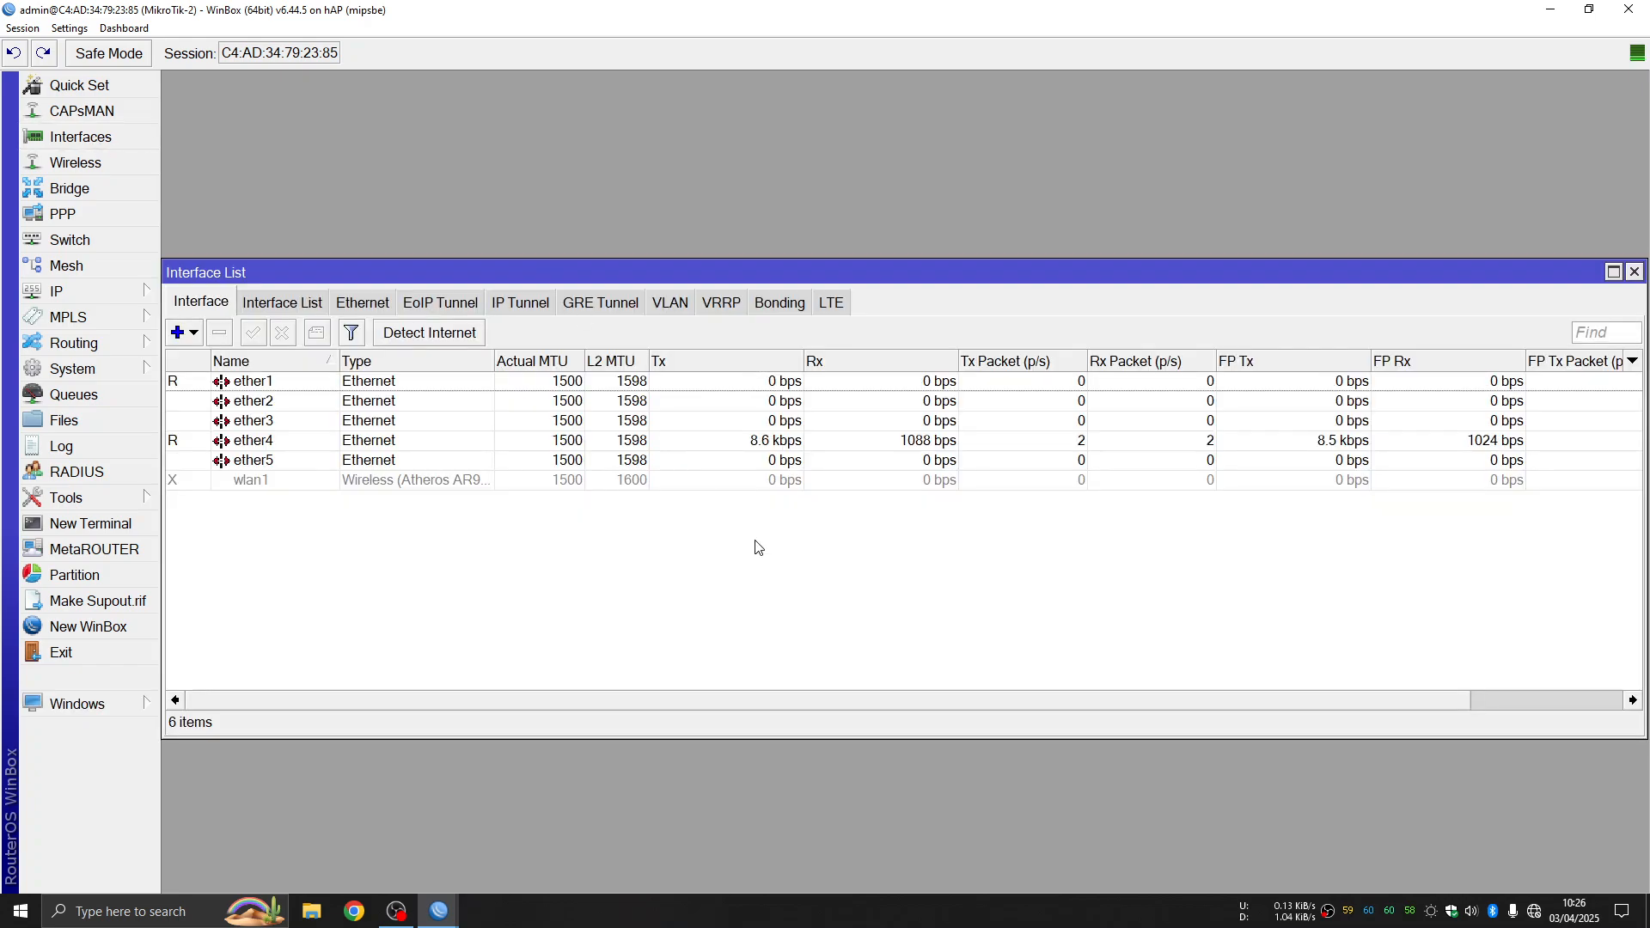
left_click(675, 307)
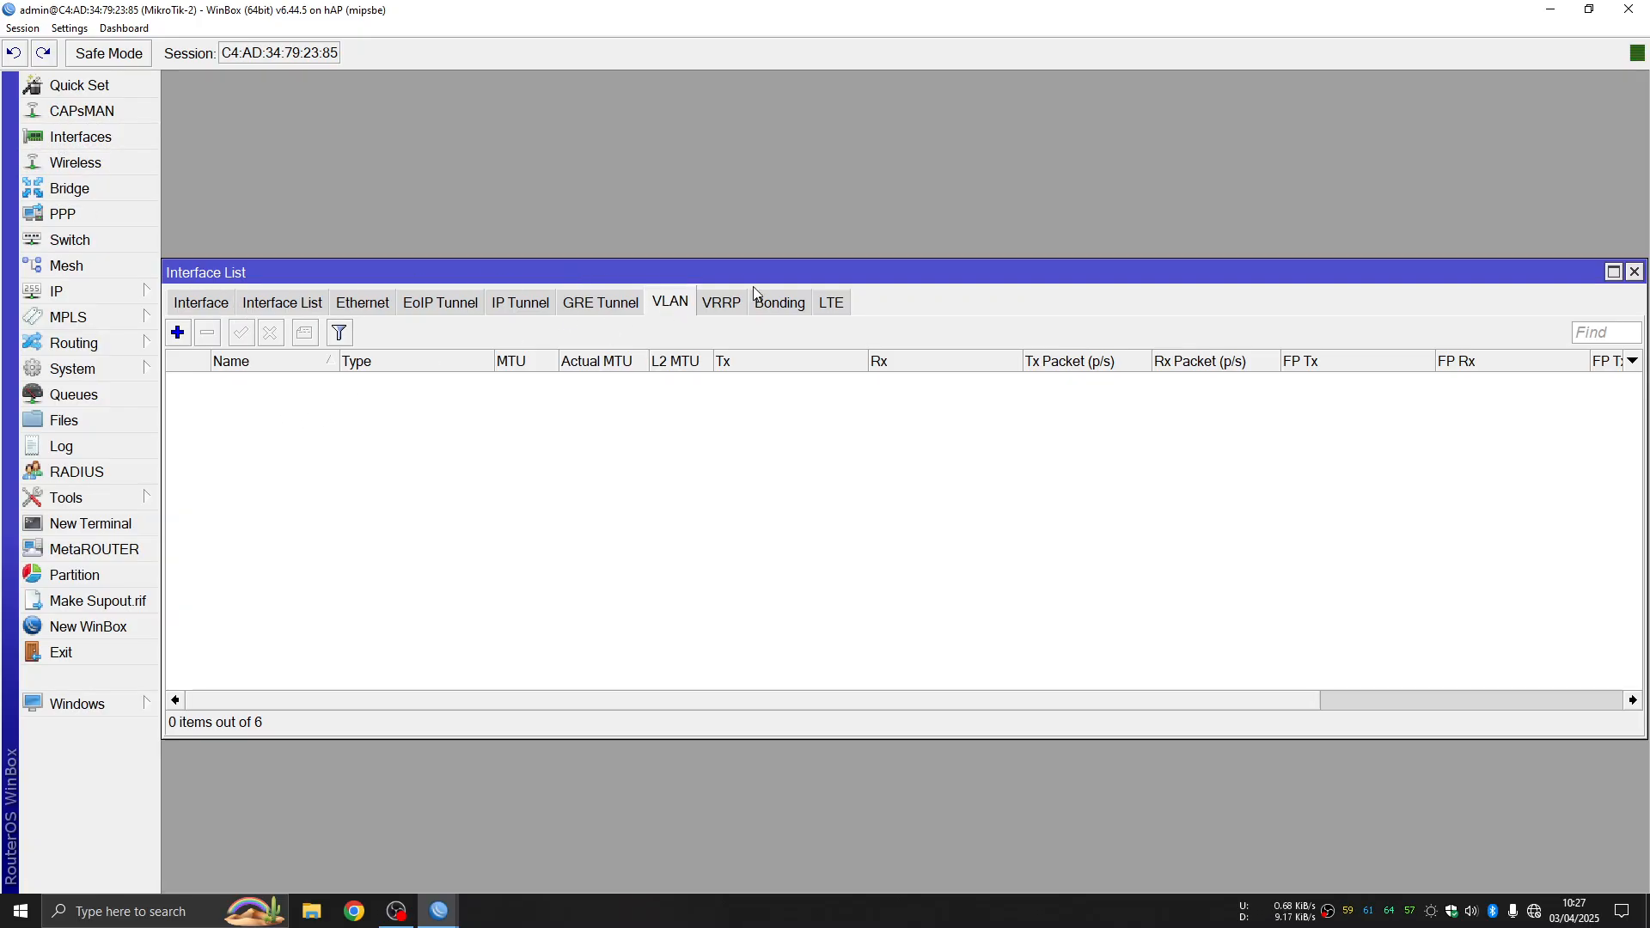
left_click(178, 334)
left_click(802, 310)
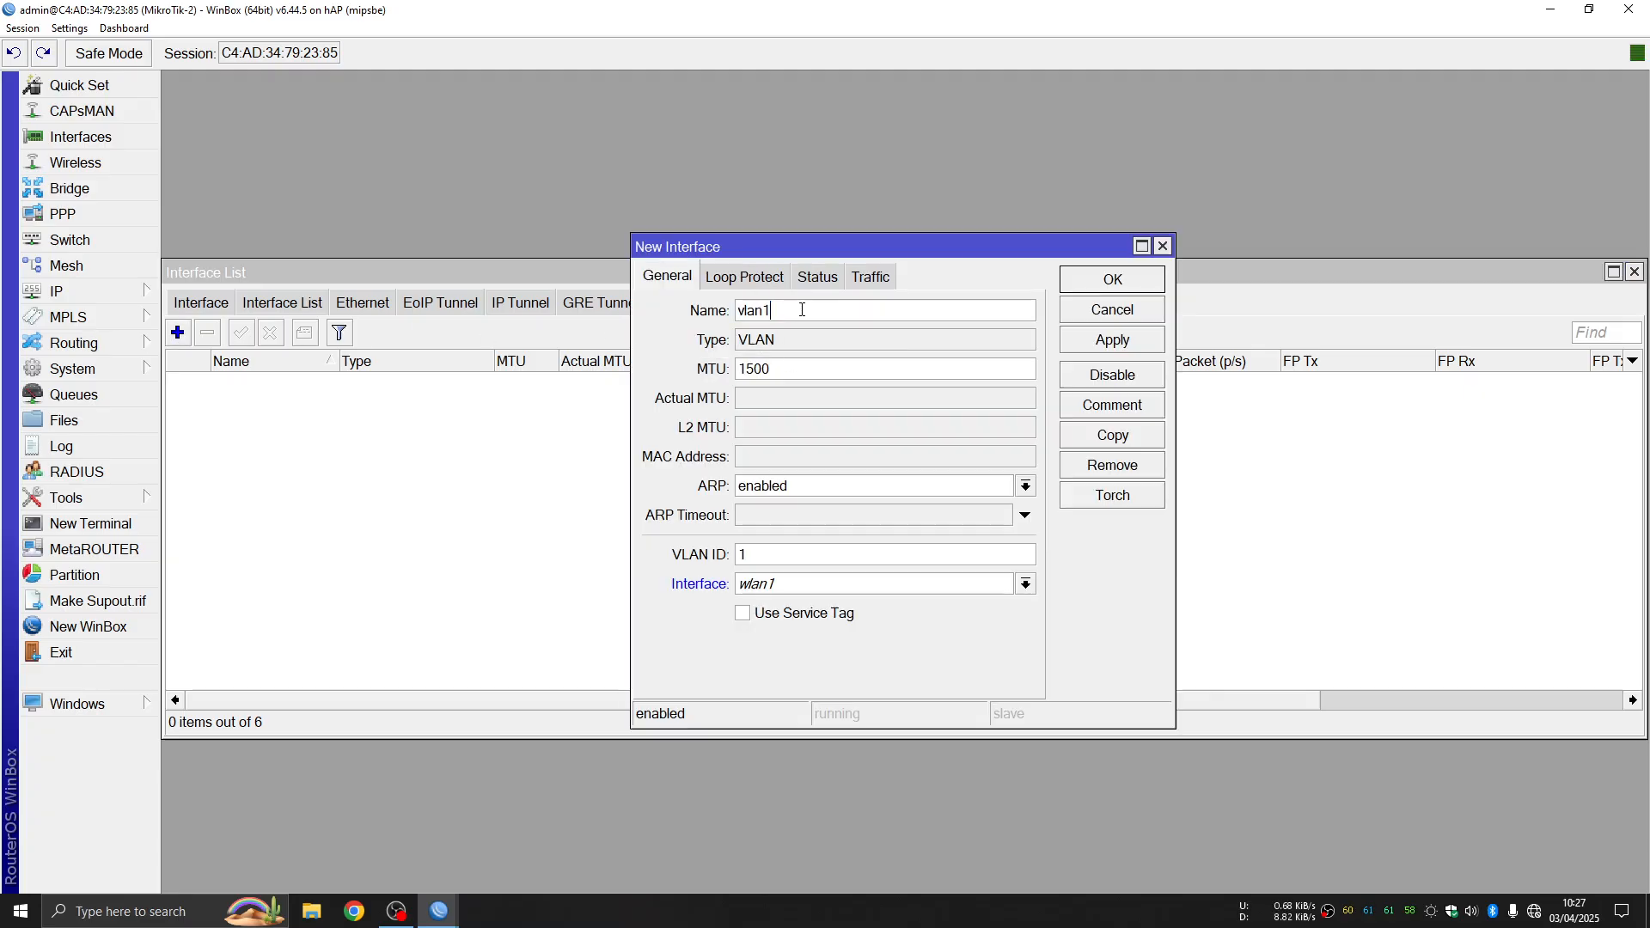
key("BackSpace")
type("40")
left_click_drag(776, 555, 729, 548)
type("40")
Step: Assign the vlan40 interface to ether1 and save it
left_click(950, 591)
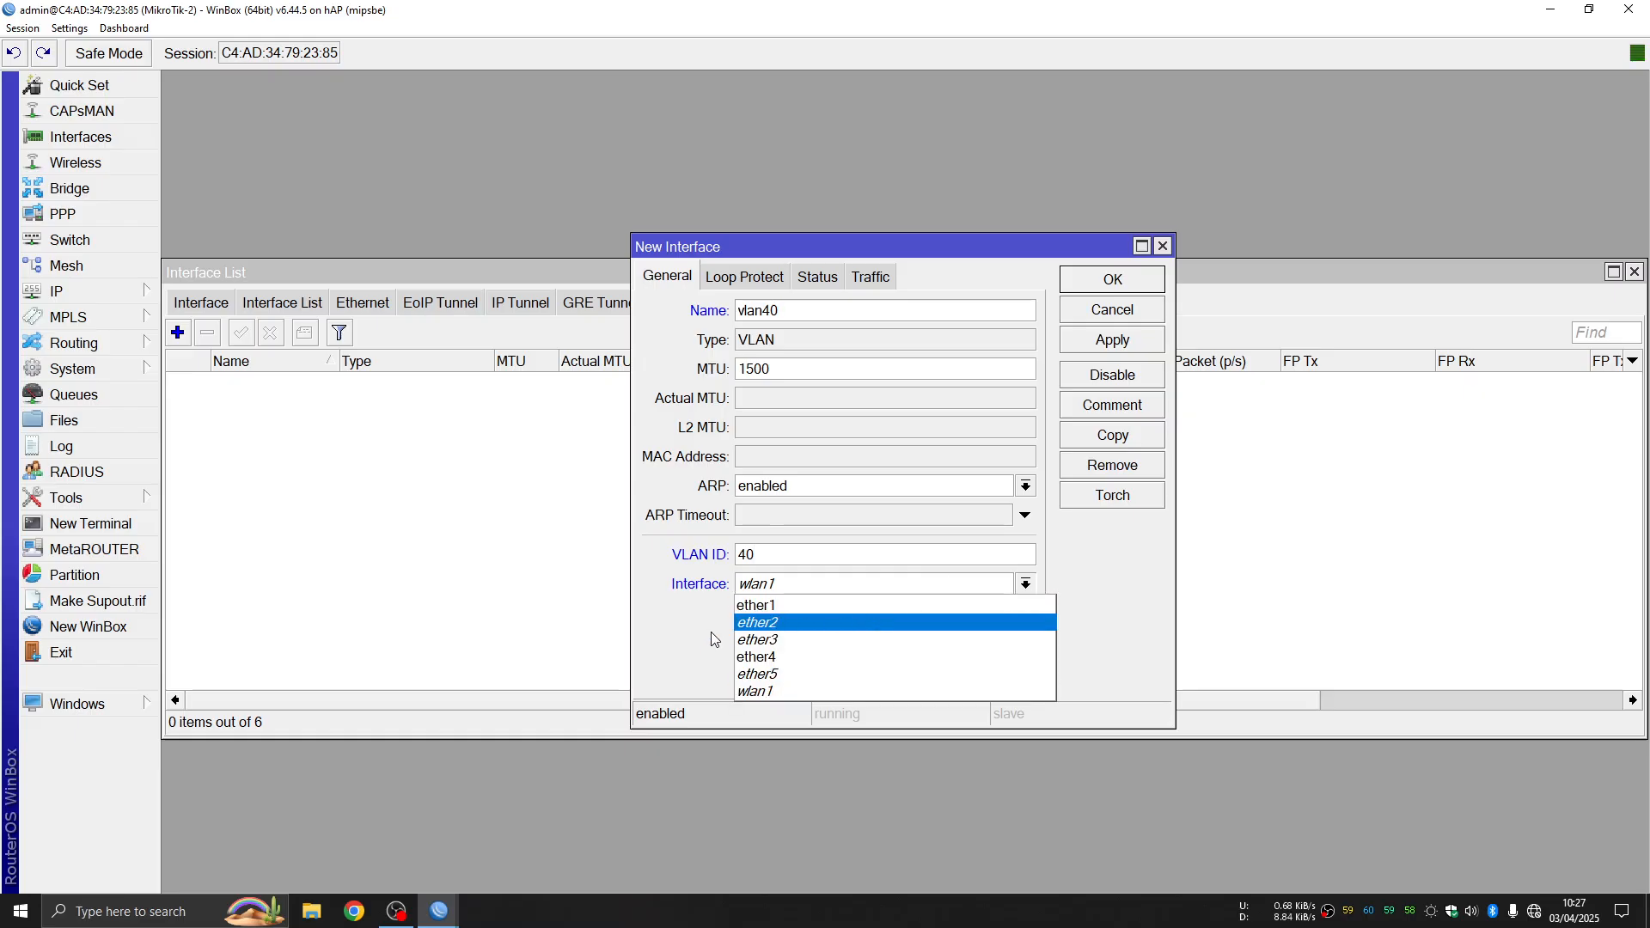
left_click(796, 607)
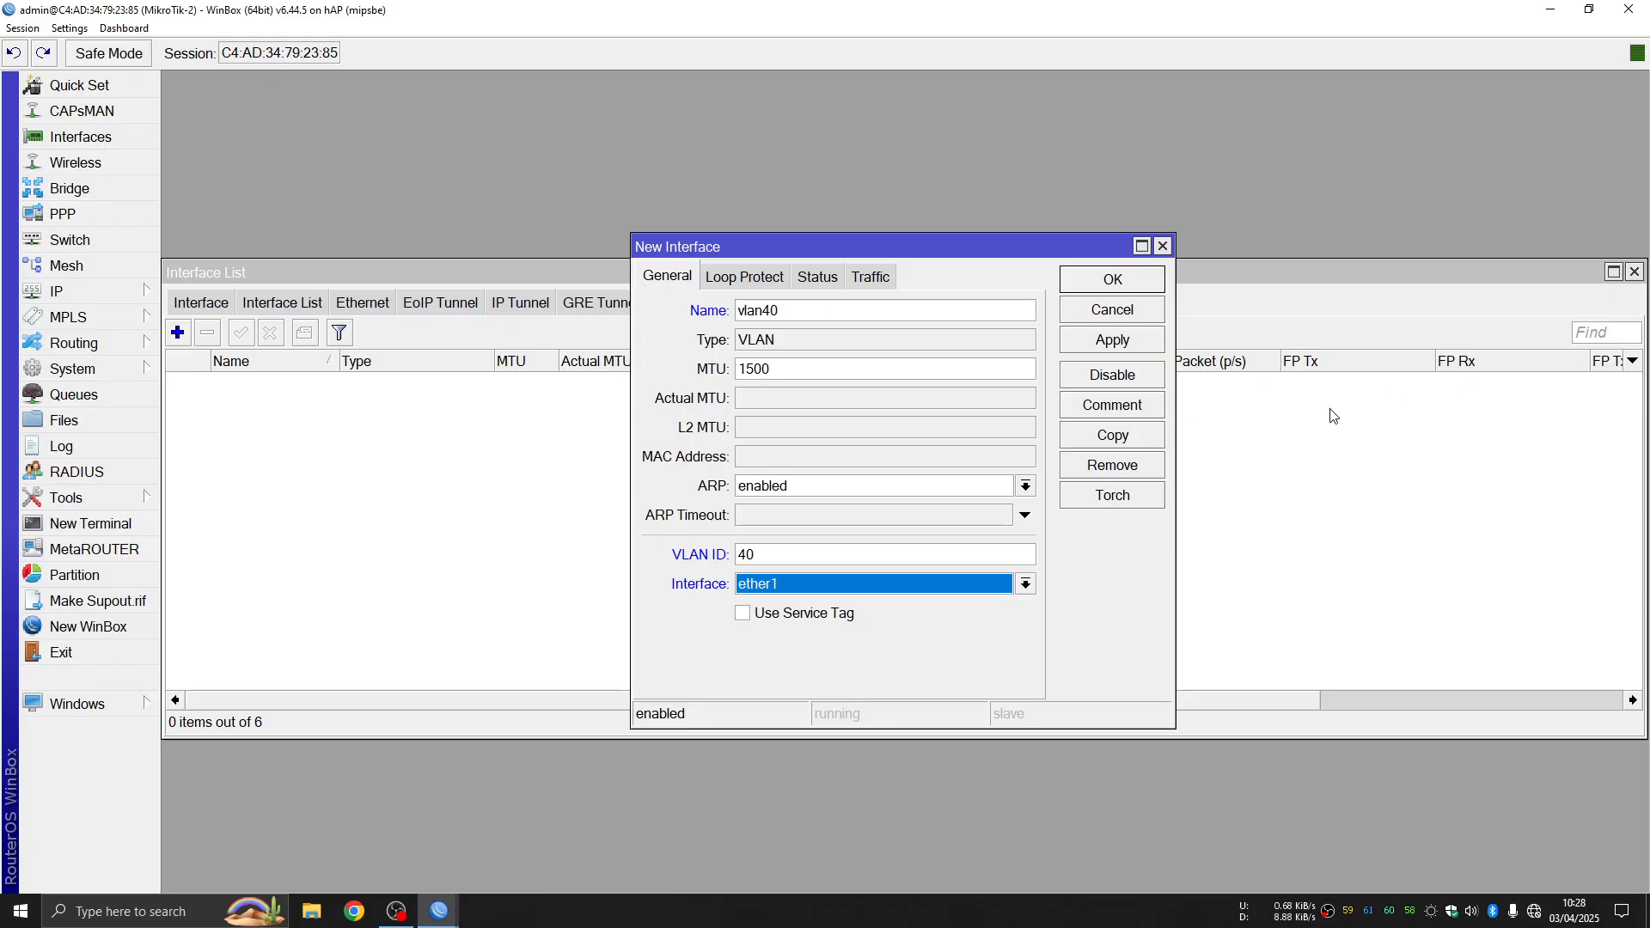
left_click(779, 554)
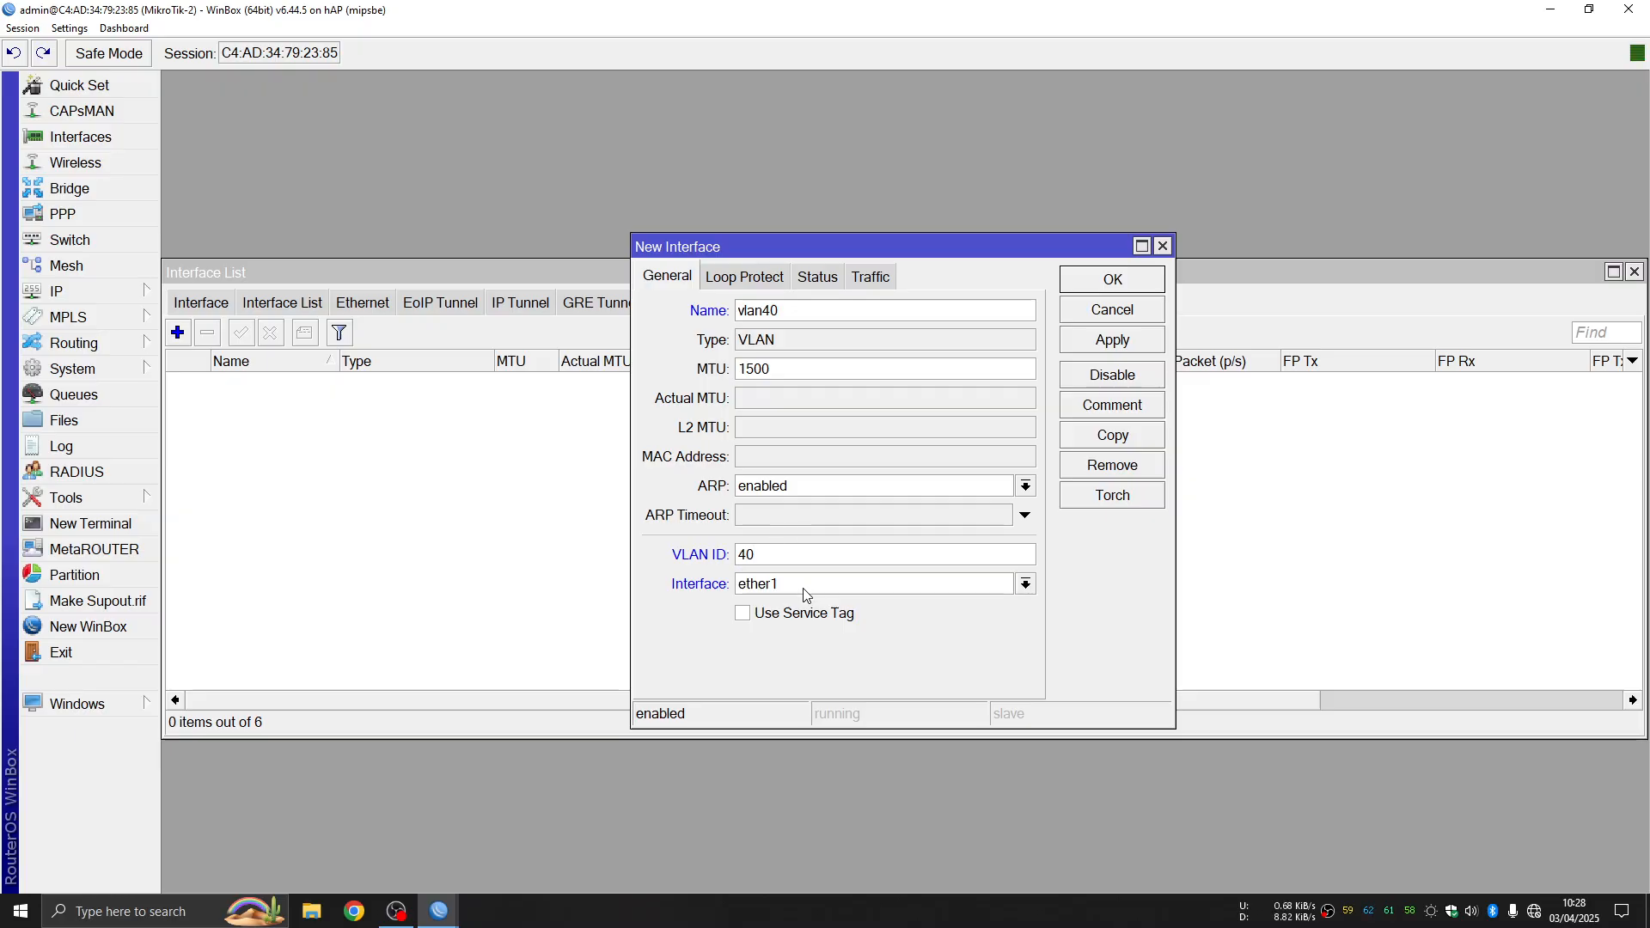
left_click(798, 589)
left_click(796, 586)
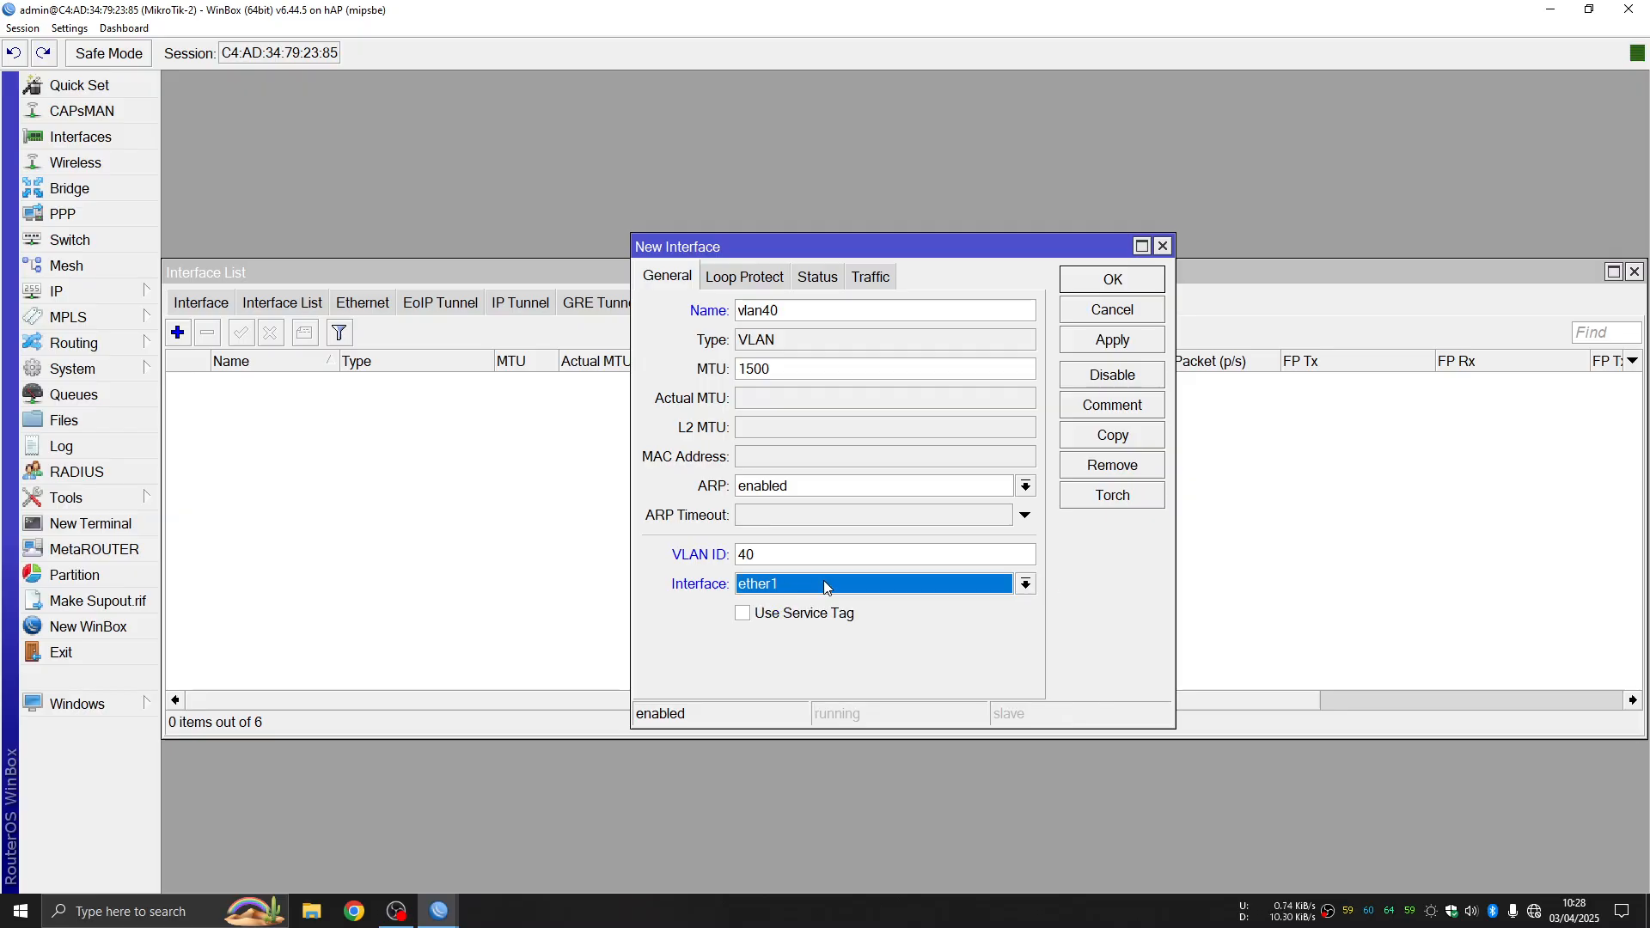
left_click(1113, 340)
left_click(1118, 282)
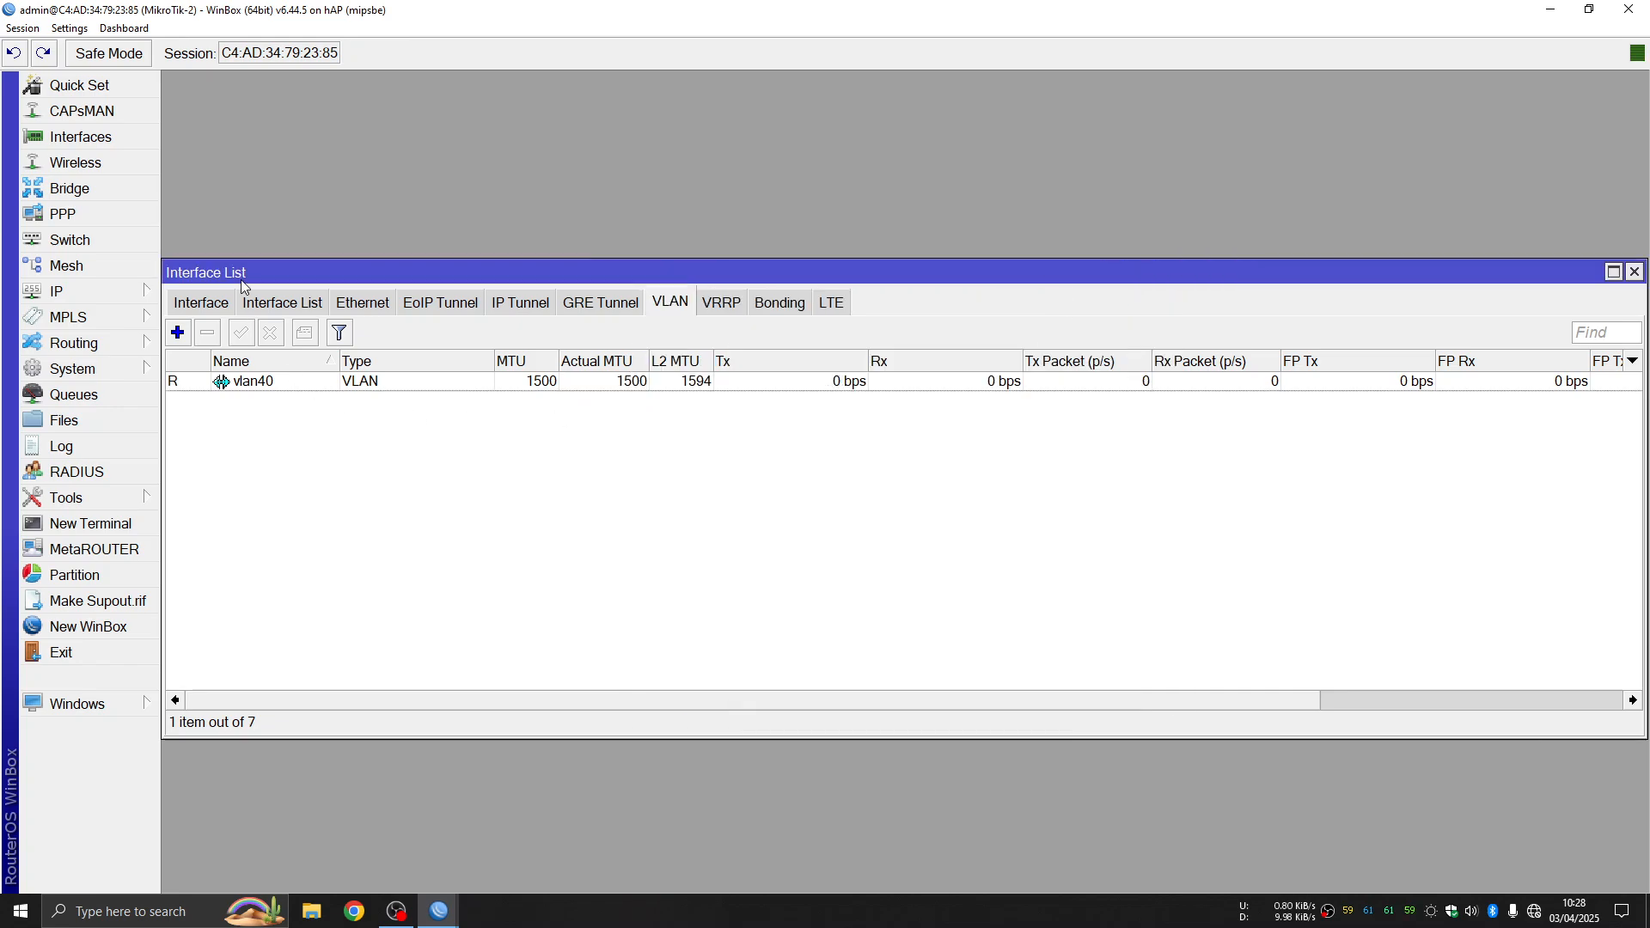
Step: Check how vlan40 is placed relative to ether1 and ether4 among all interfaces, and close the interface list
left_click(194, 305)
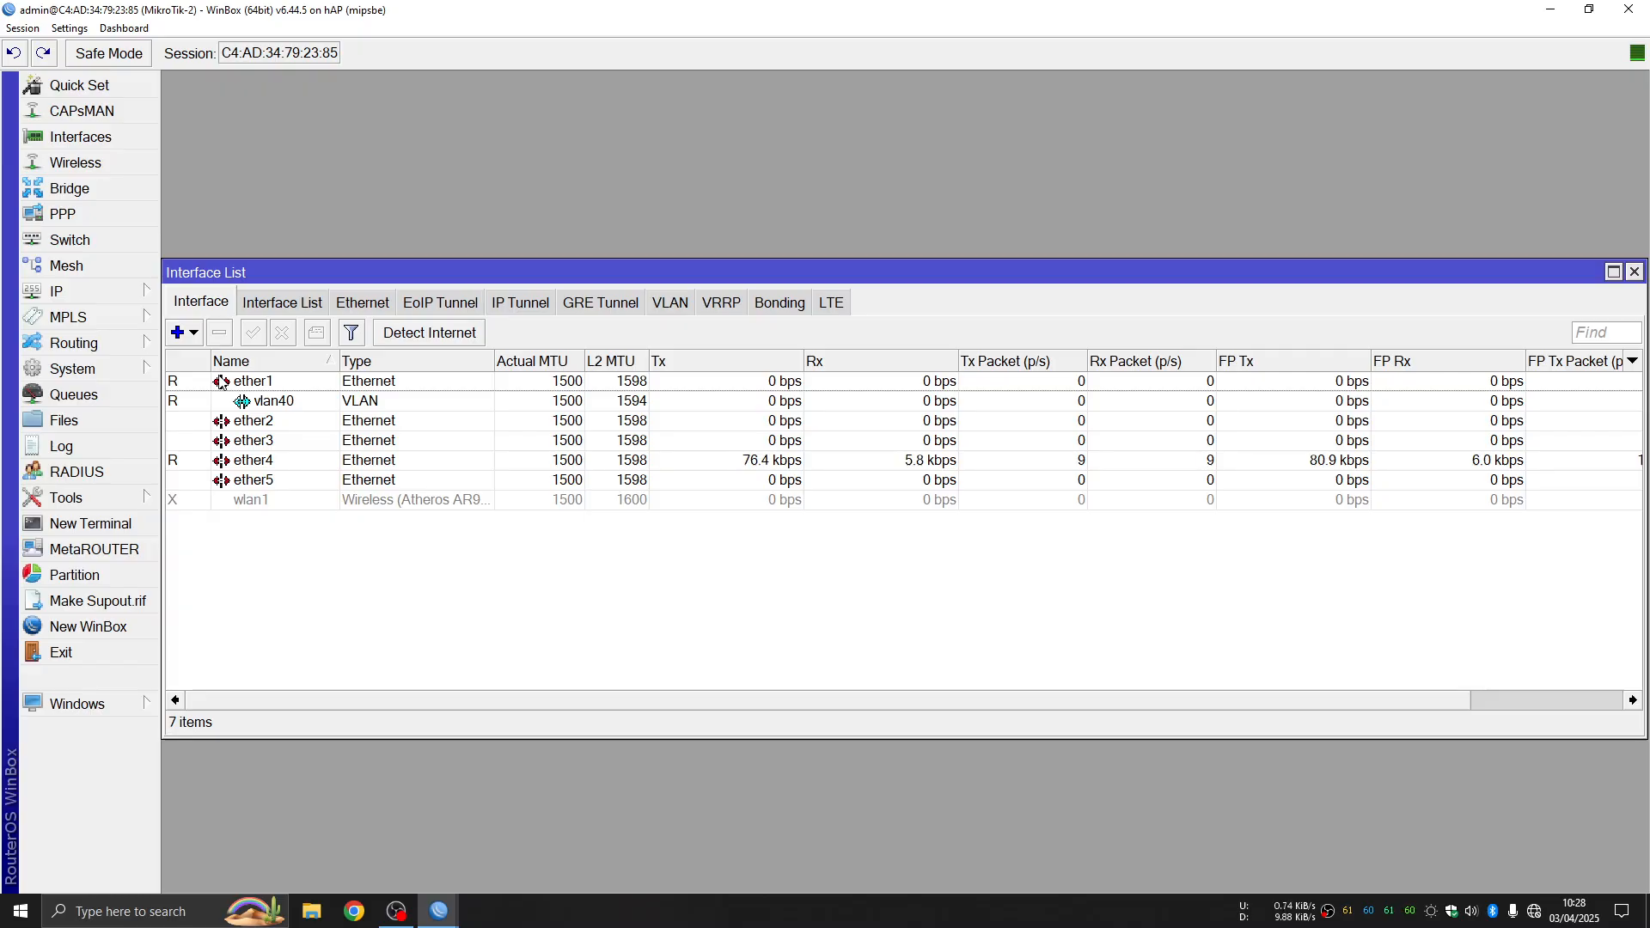
left_click(279, 460)
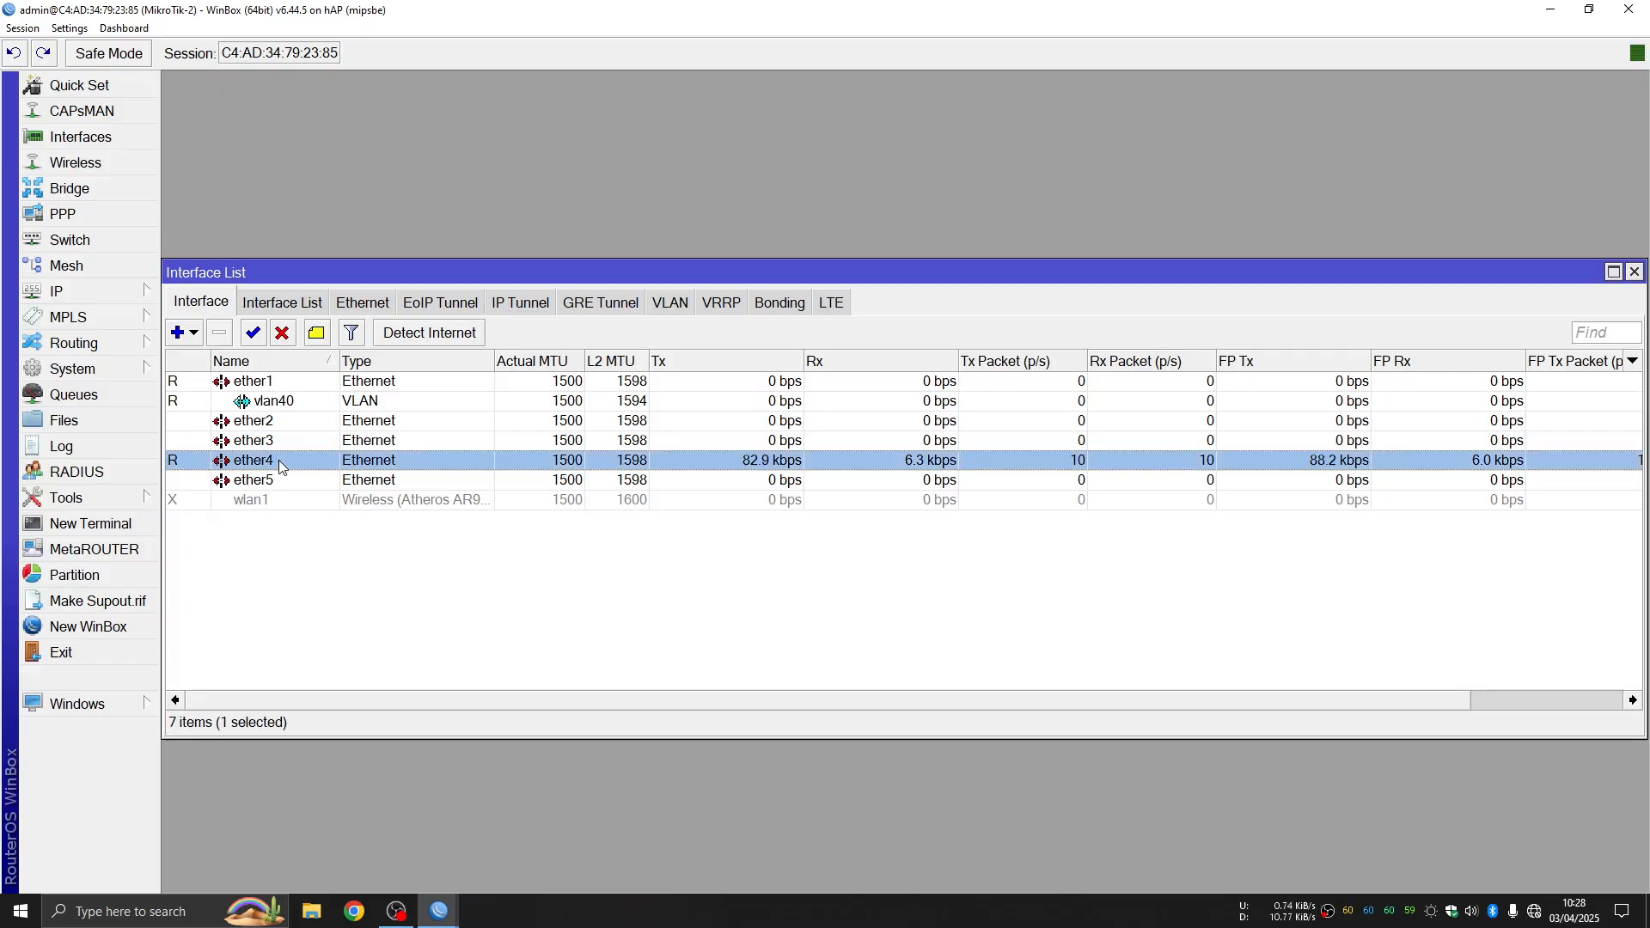
left_click(289, 389)
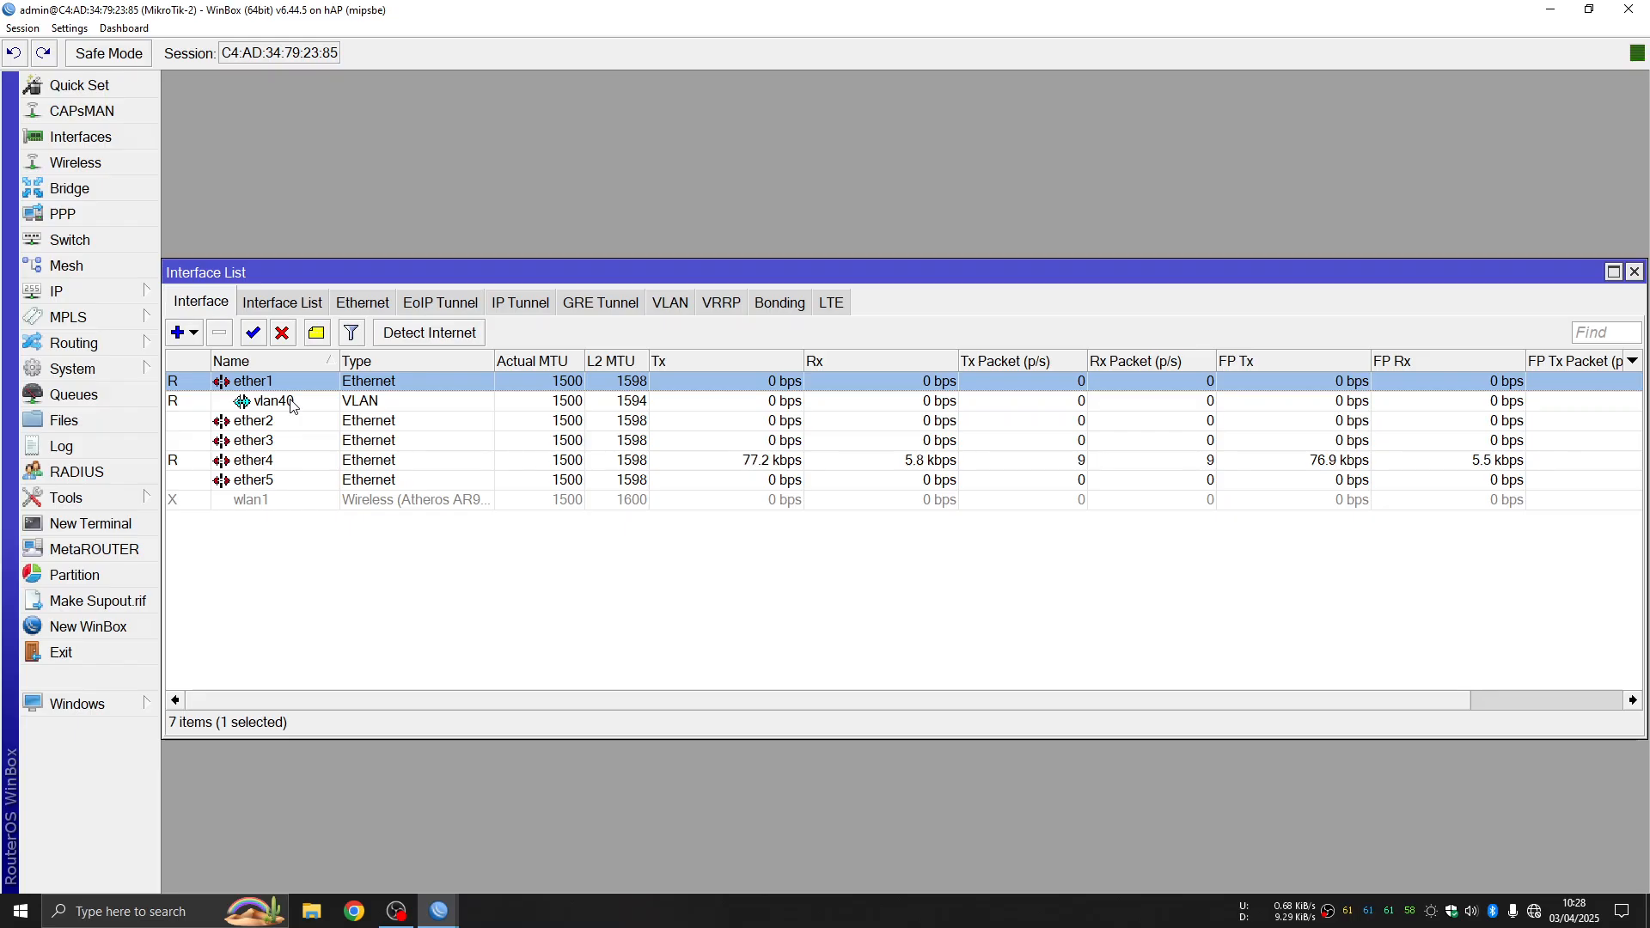
left_click(286, 406)
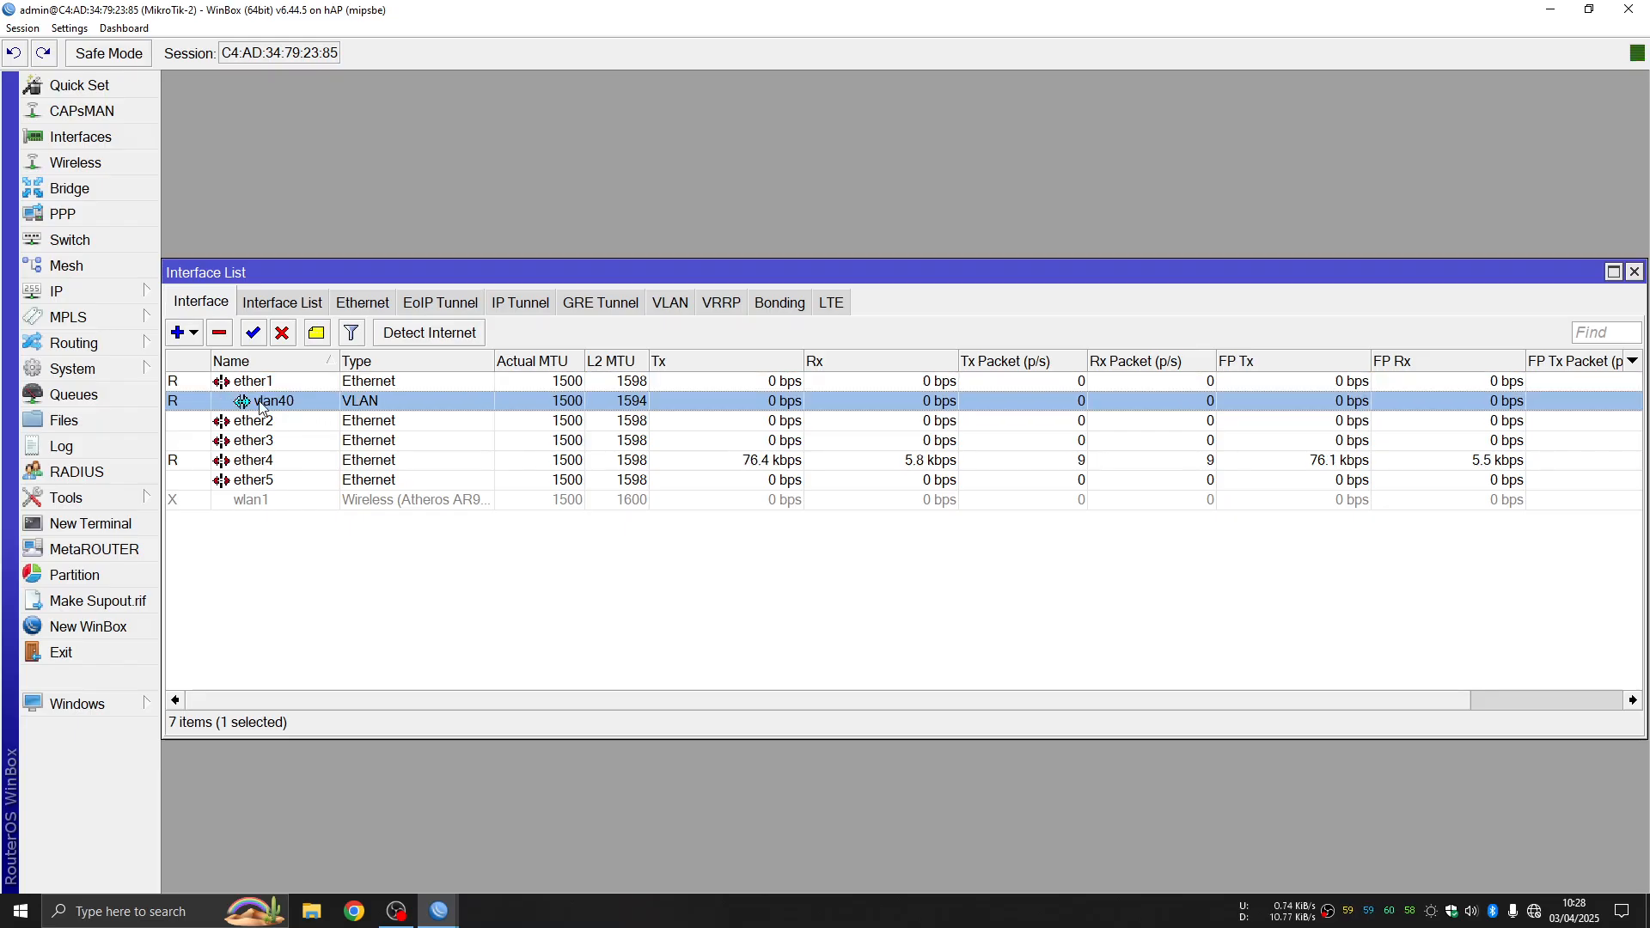
left_click(287, 384)
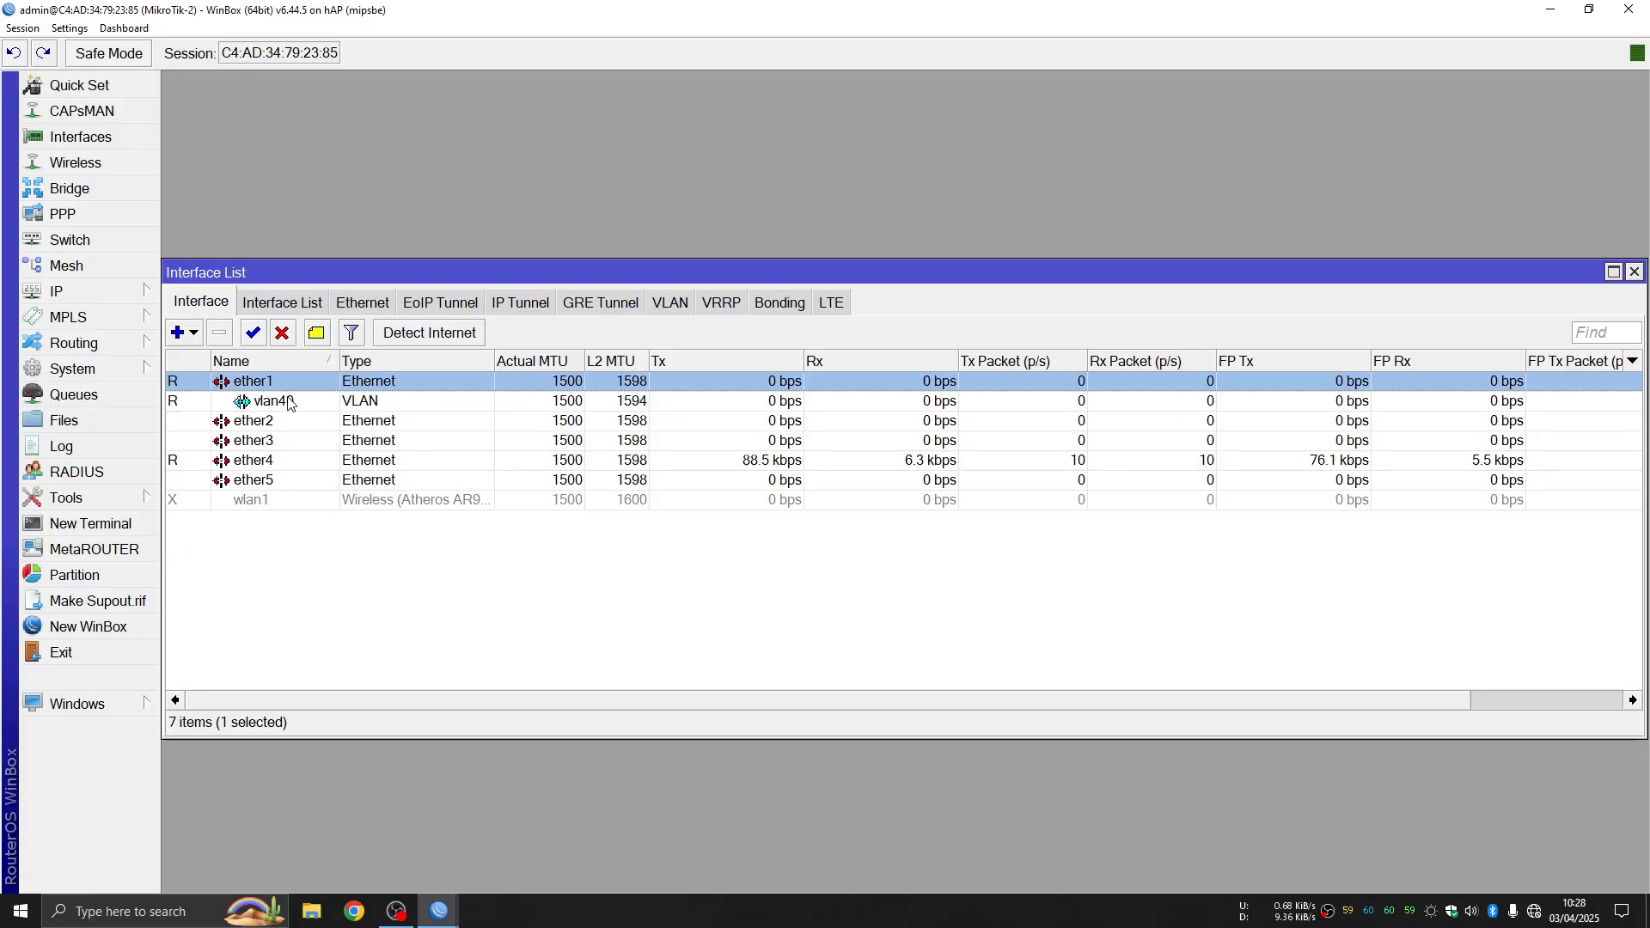
left_click(290, 409)
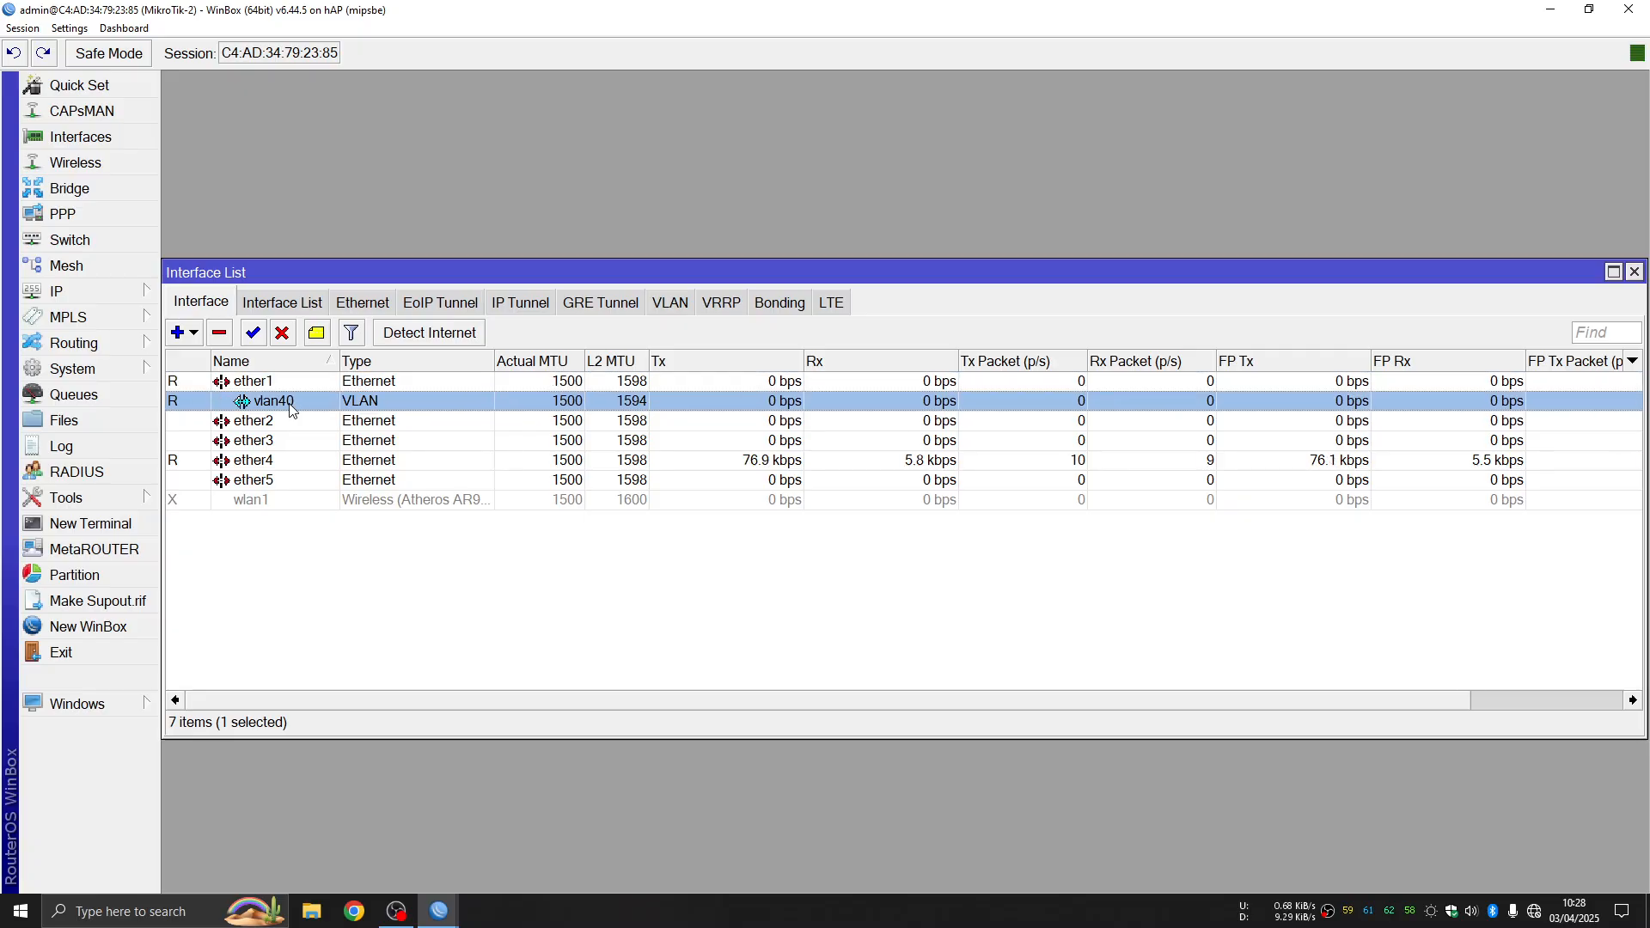
left_click(1635, 273)
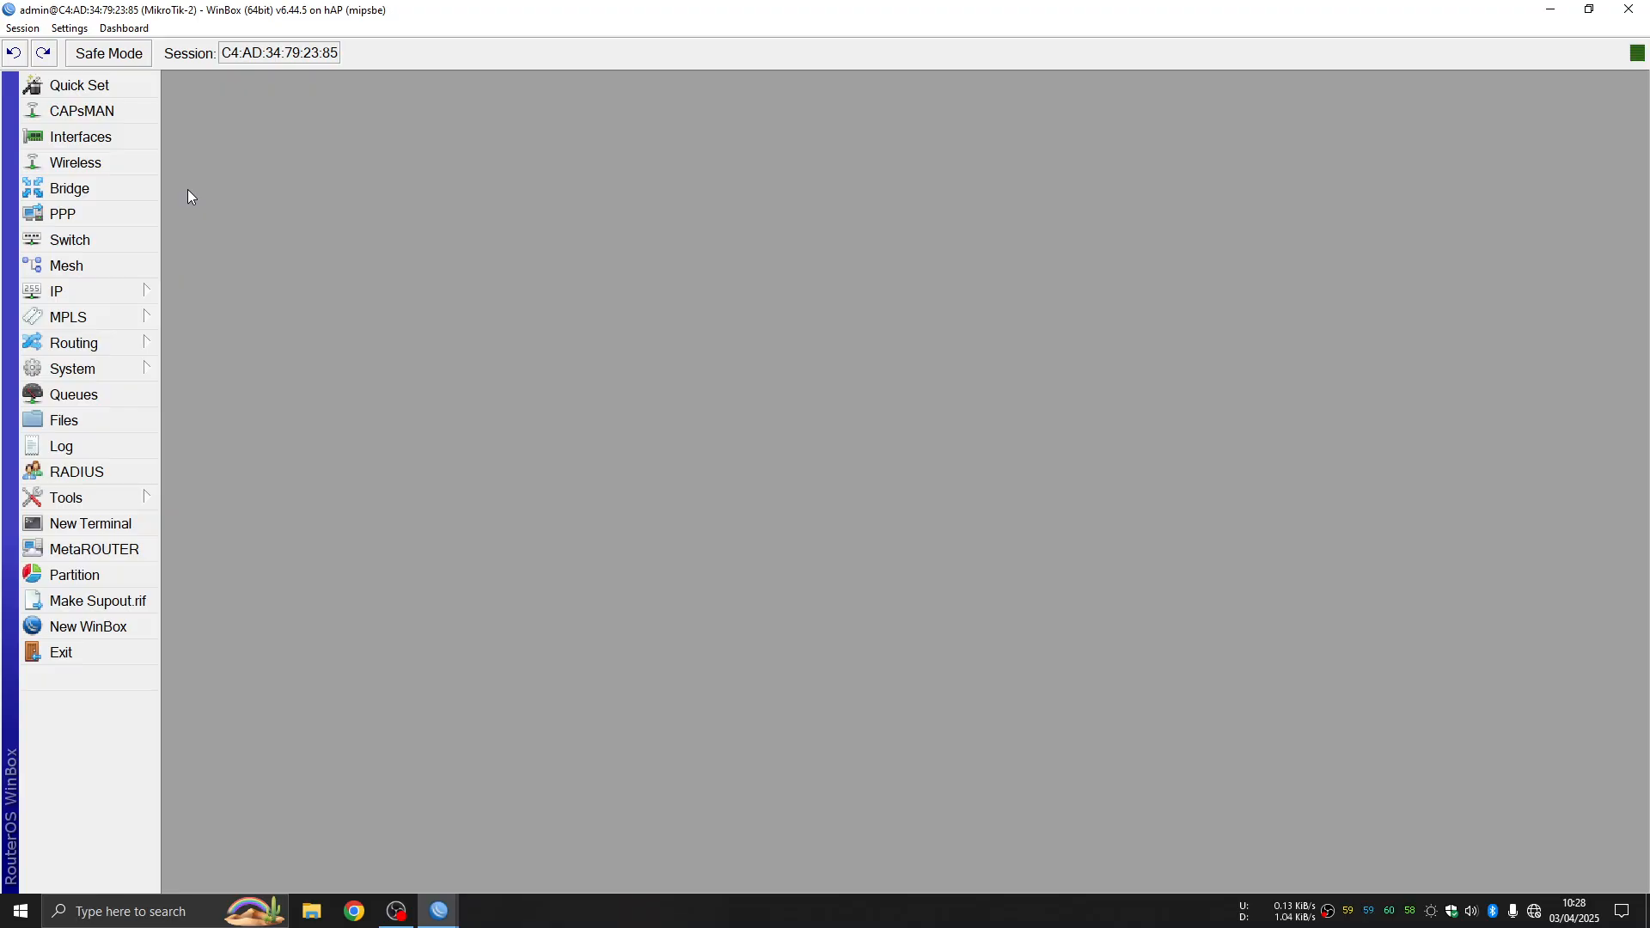
Step: Create a new bridge named bridgeVlan40 and save it
left_click(58, 192)
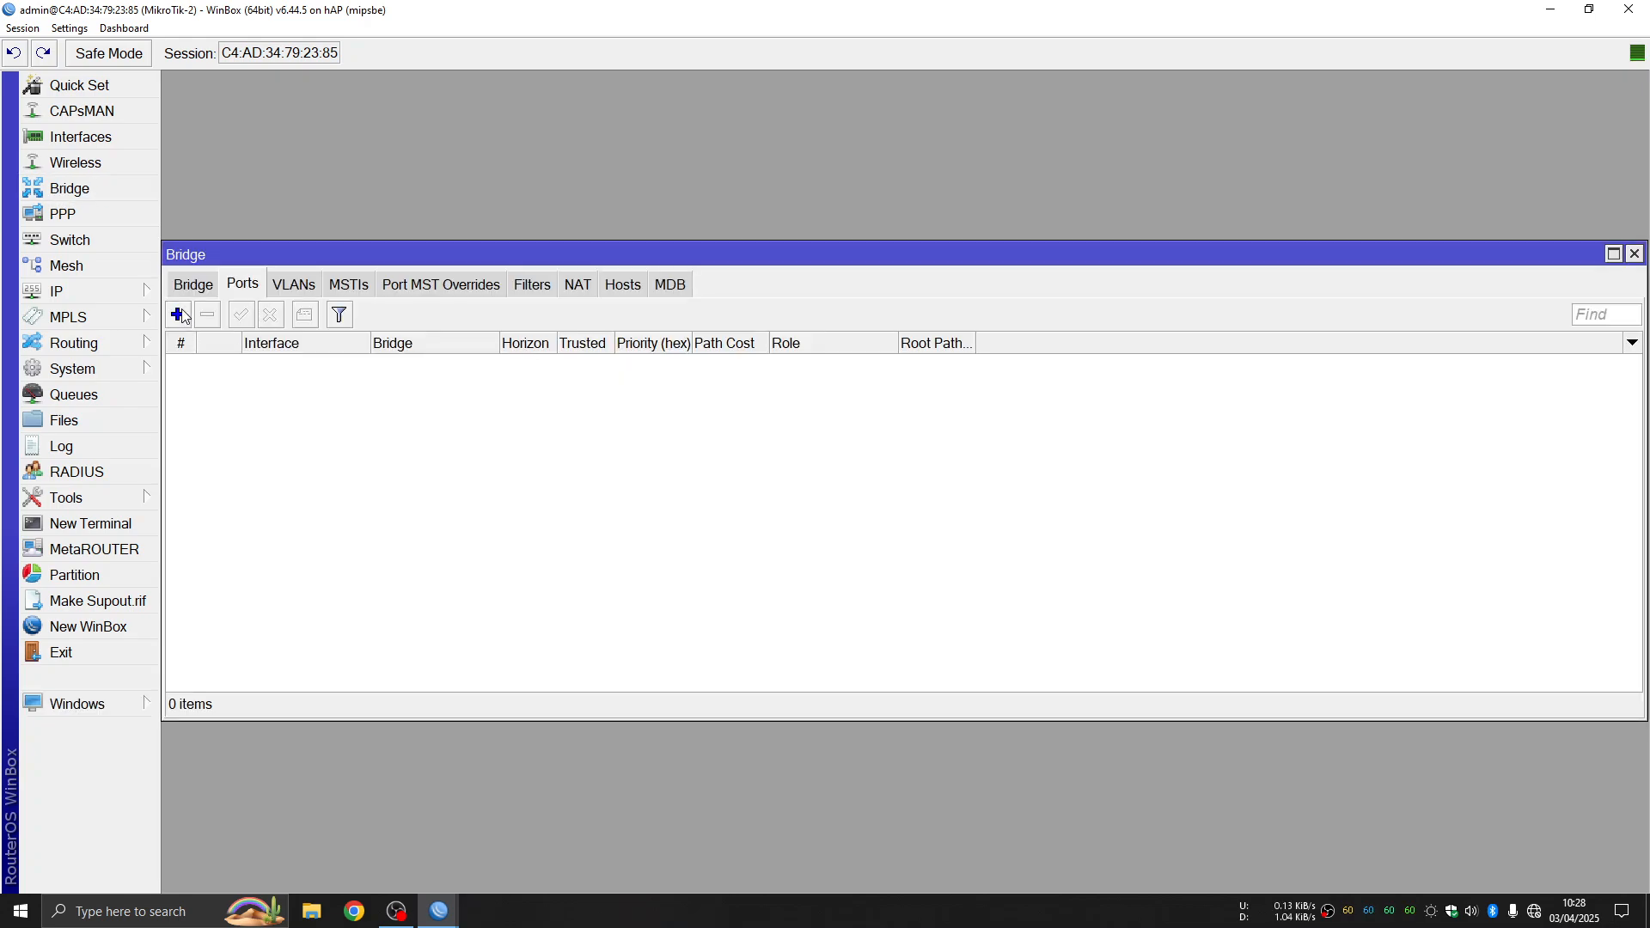
left_click(196, 285)
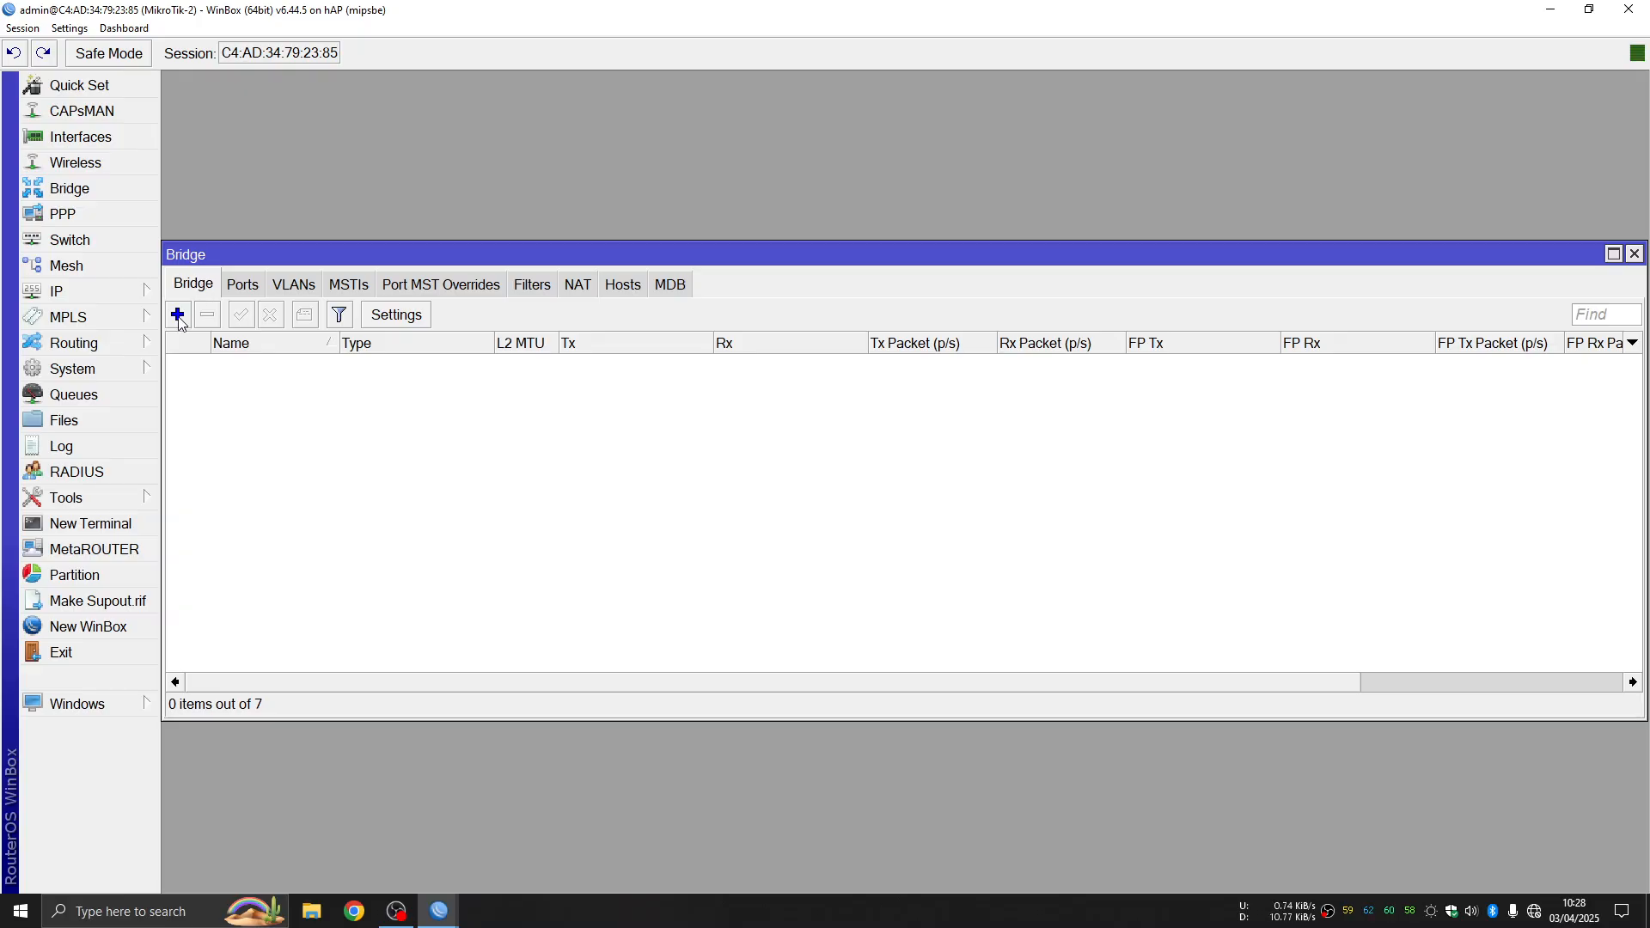
left_click(178, 316)
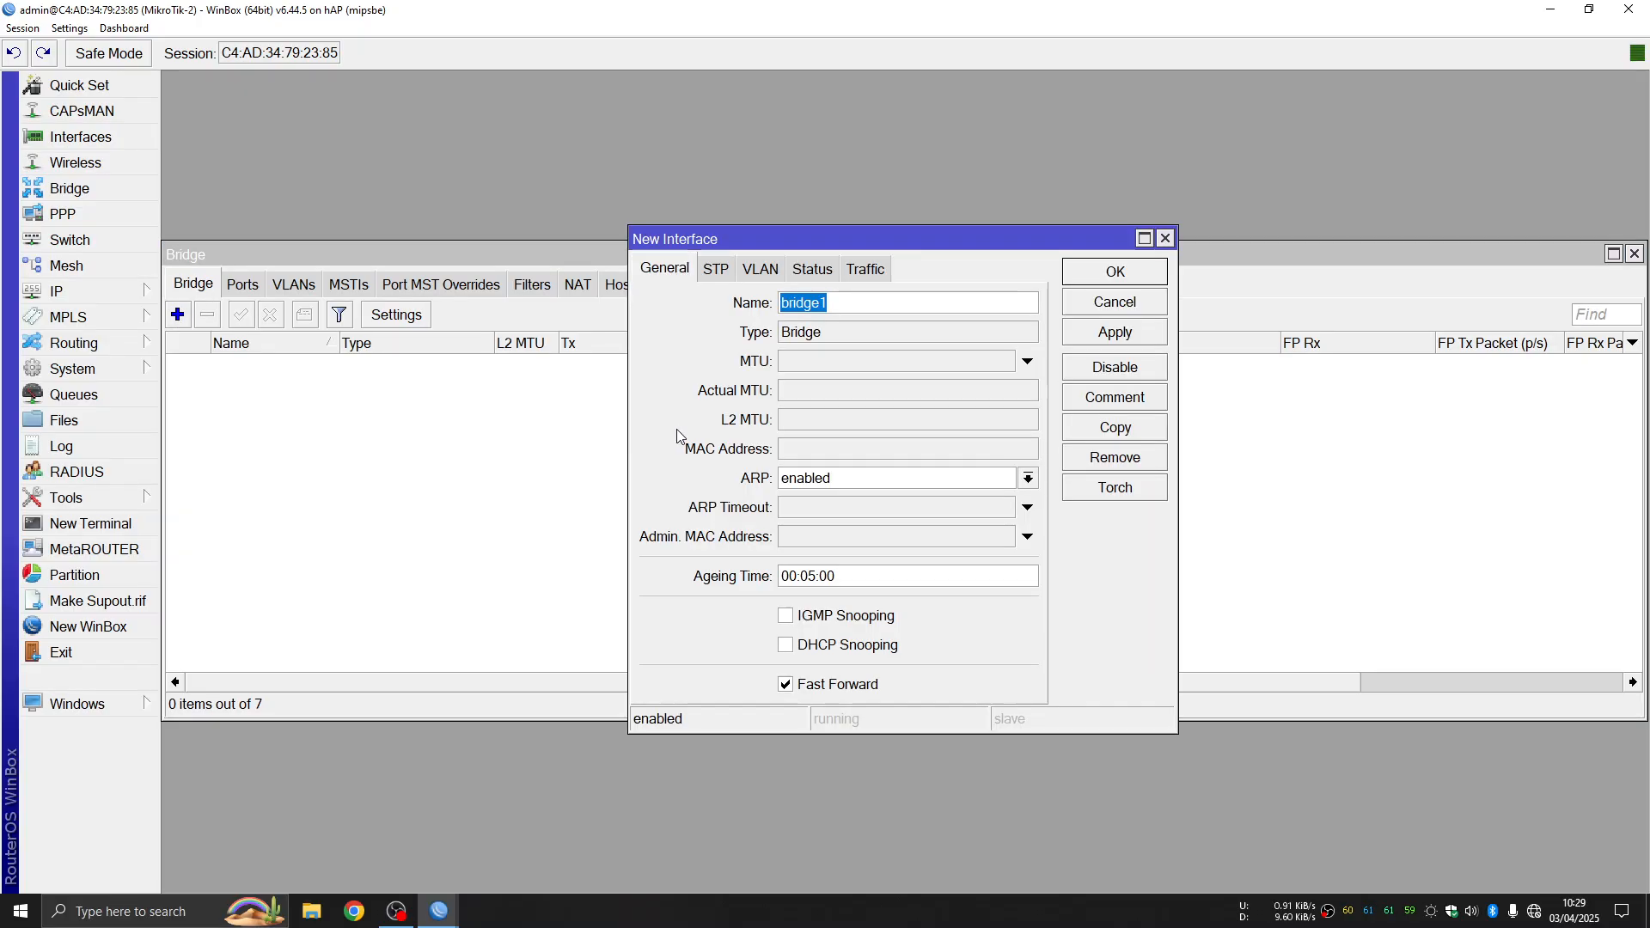
left_click(855, 304)
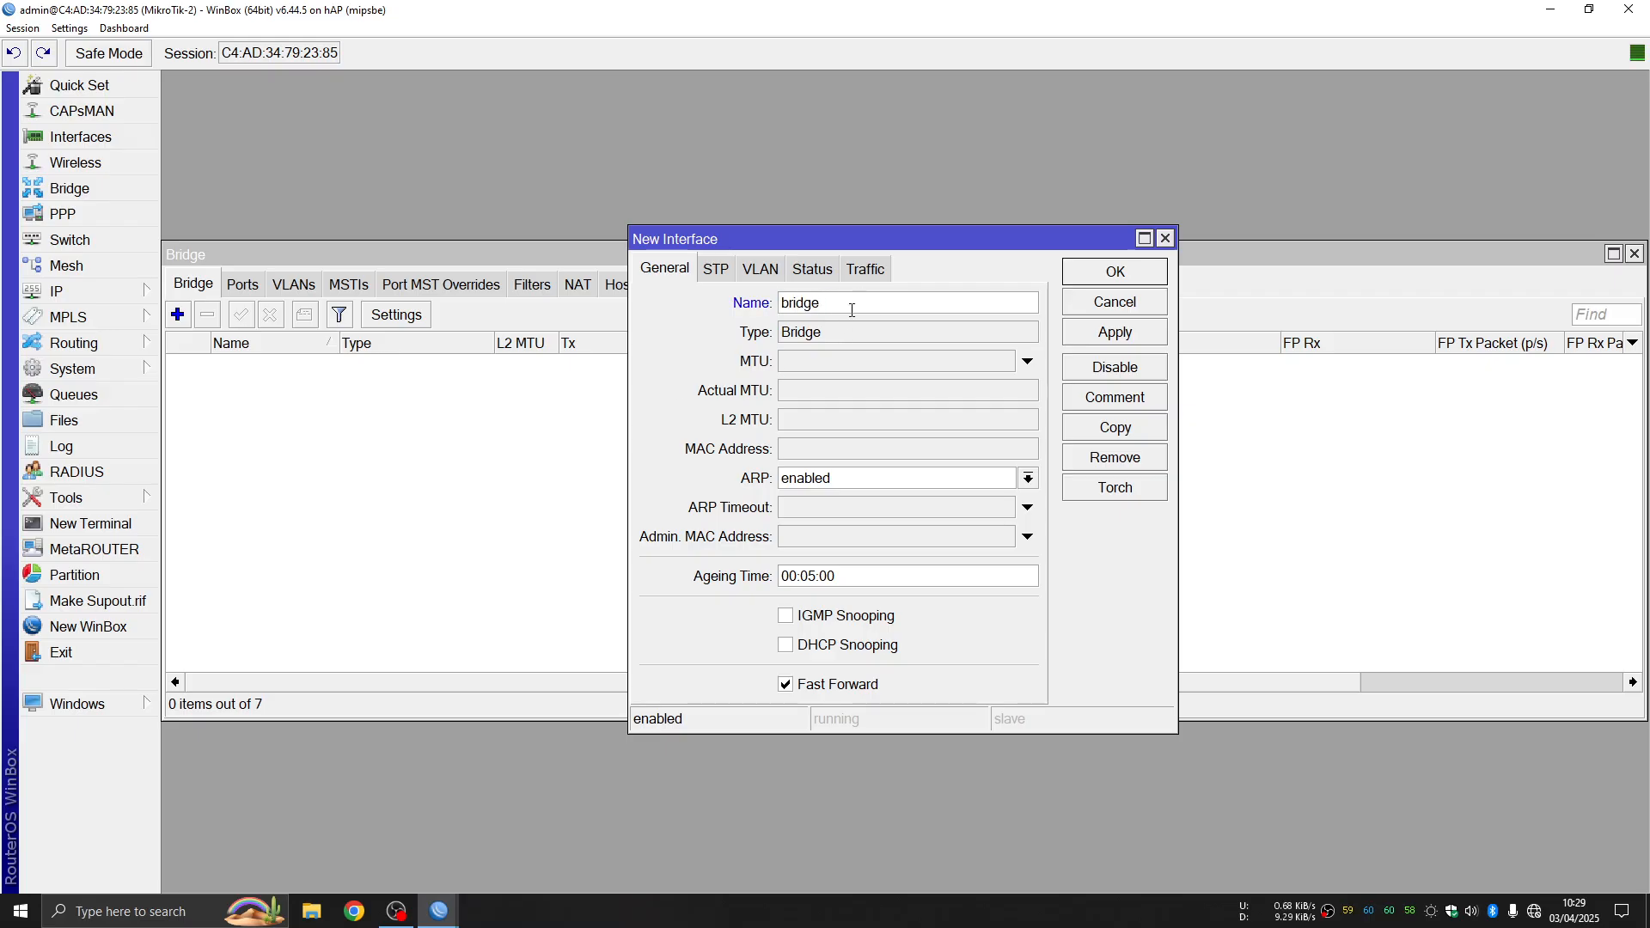
type("Vlan40")
left_click(1105, 337)
left_click(1122, 273)
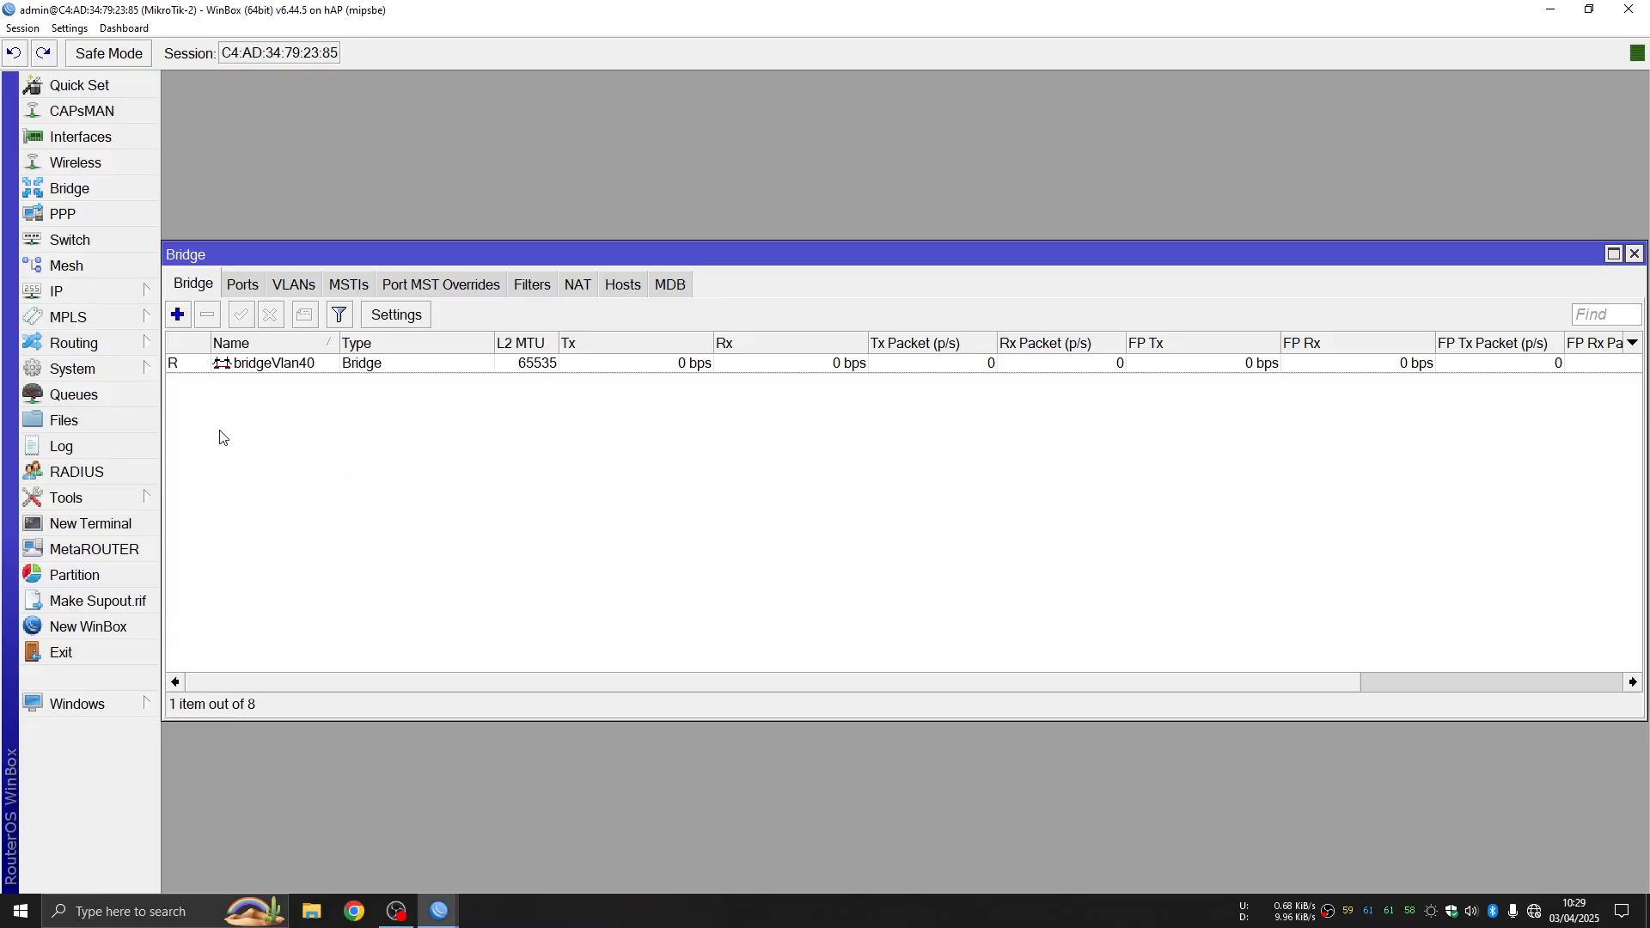
Step: Add the vlan40 interface as a port of bridgeVlan40 and save the port
left_click(242, 285)
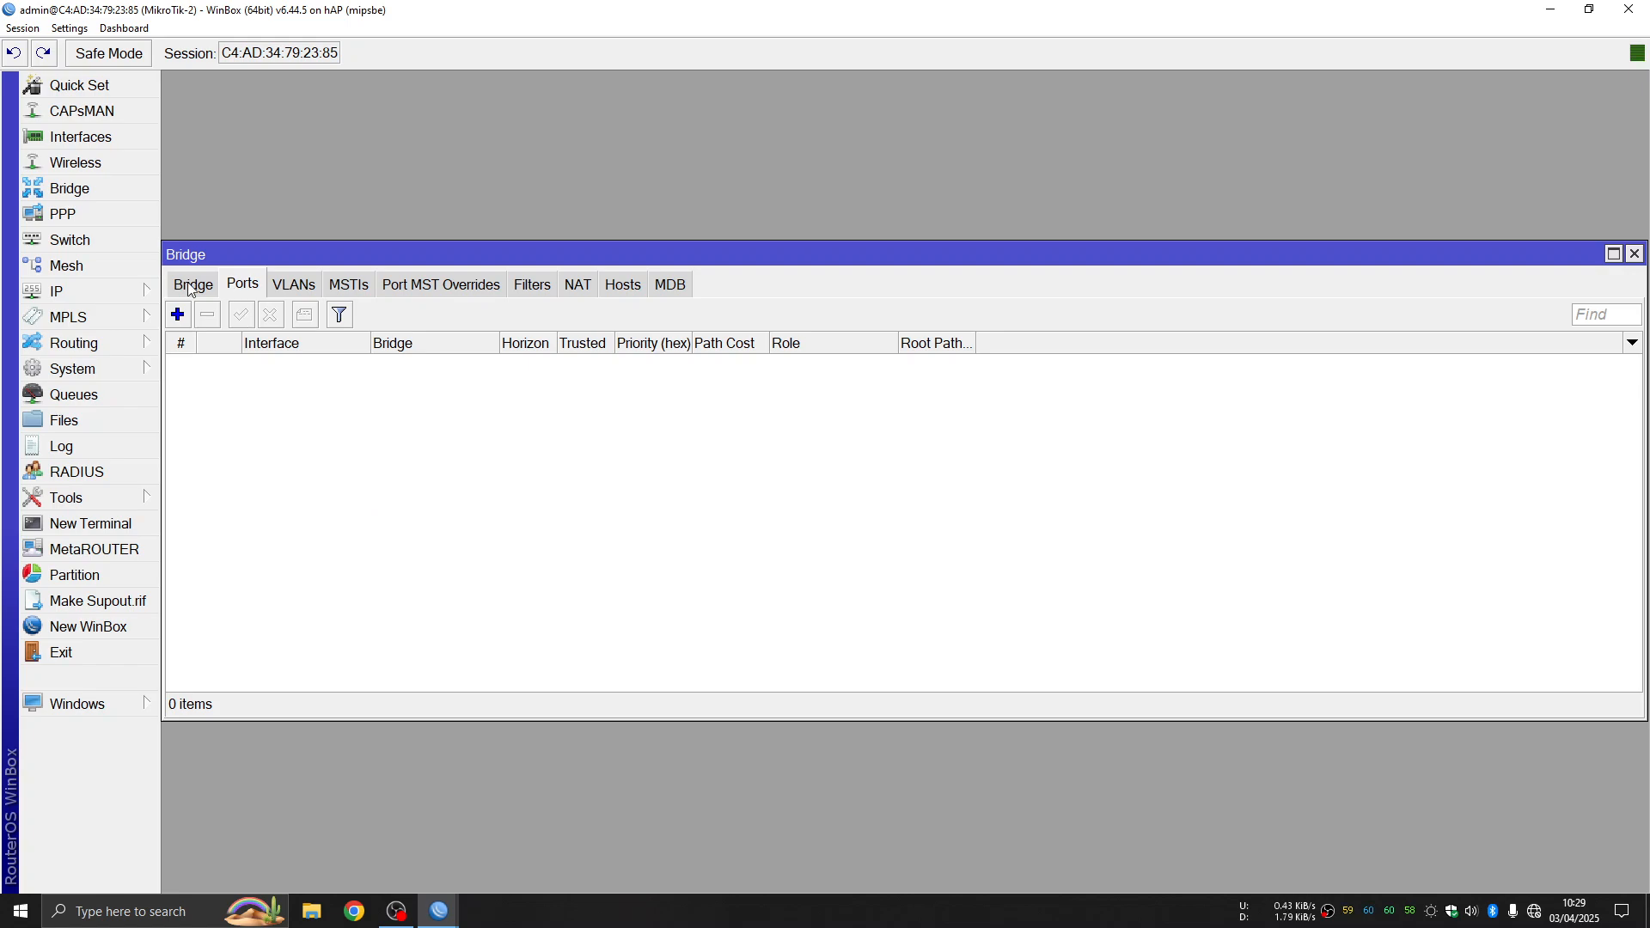
left_click(179, 316)
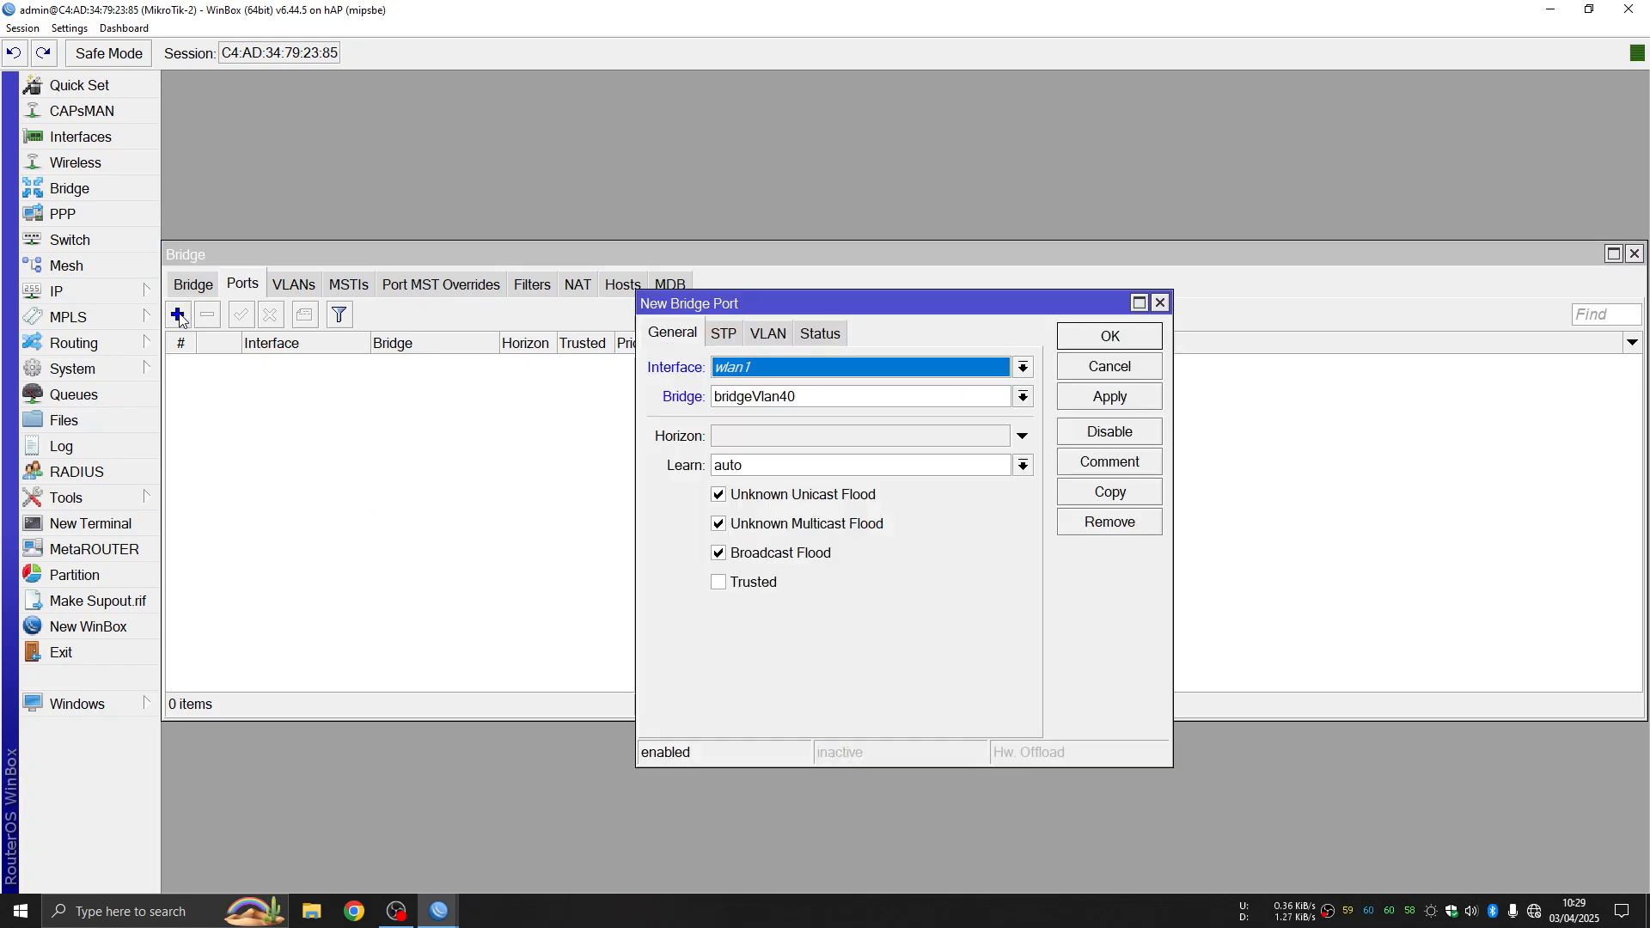
left_click_drag(893, 302, 814, 403)
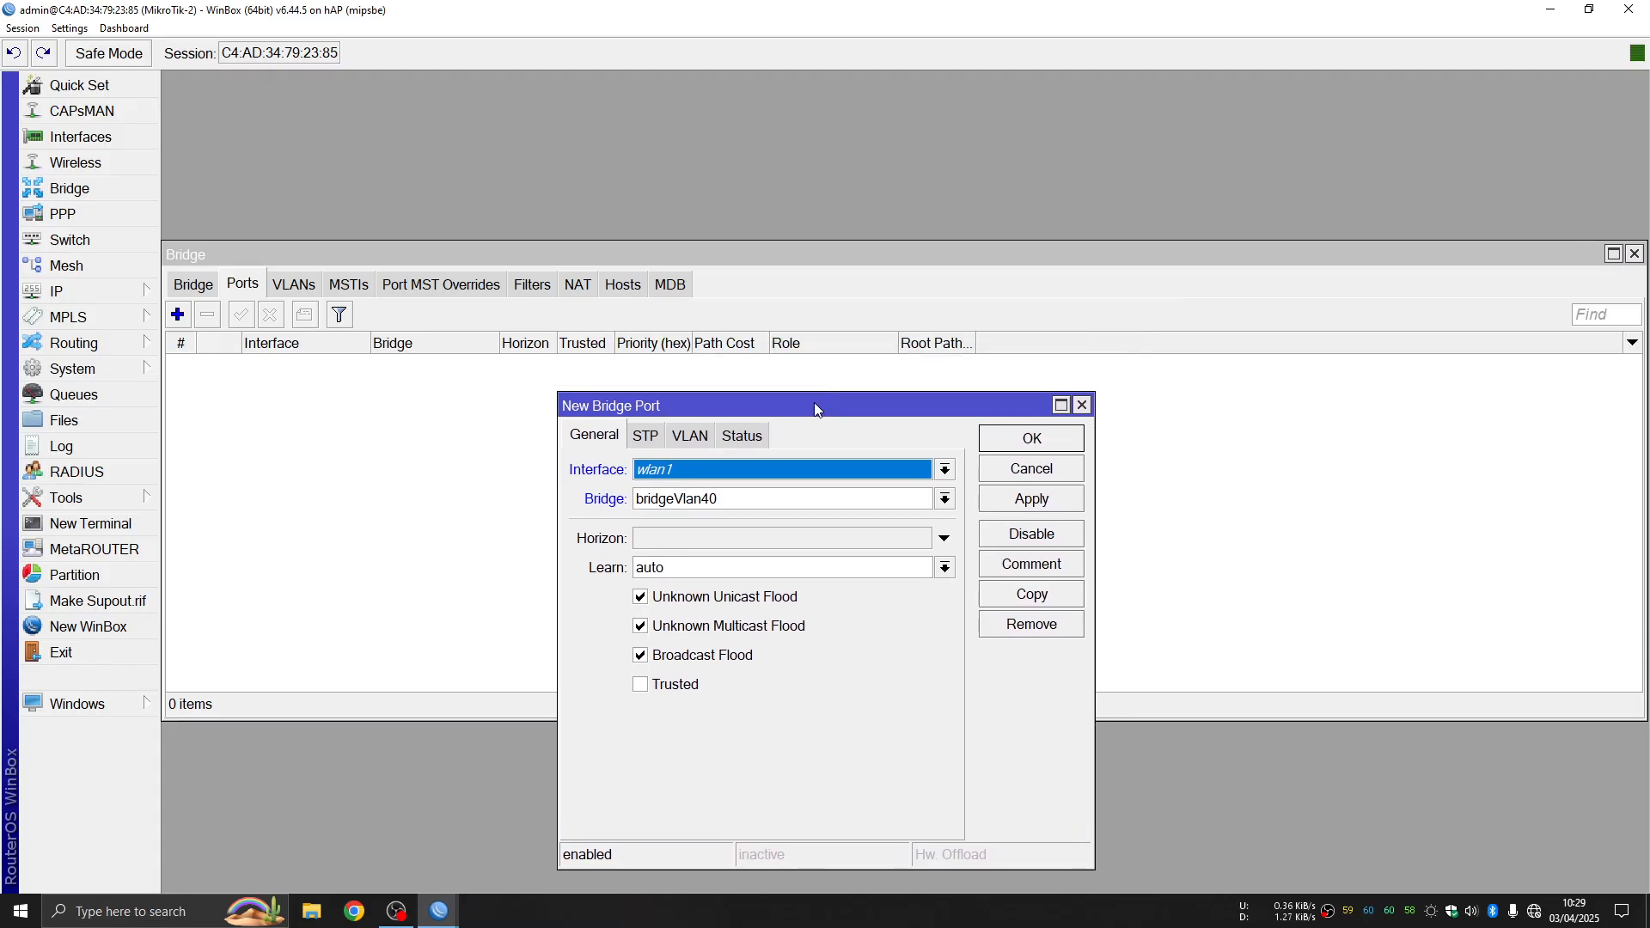
left_click(776, 474)
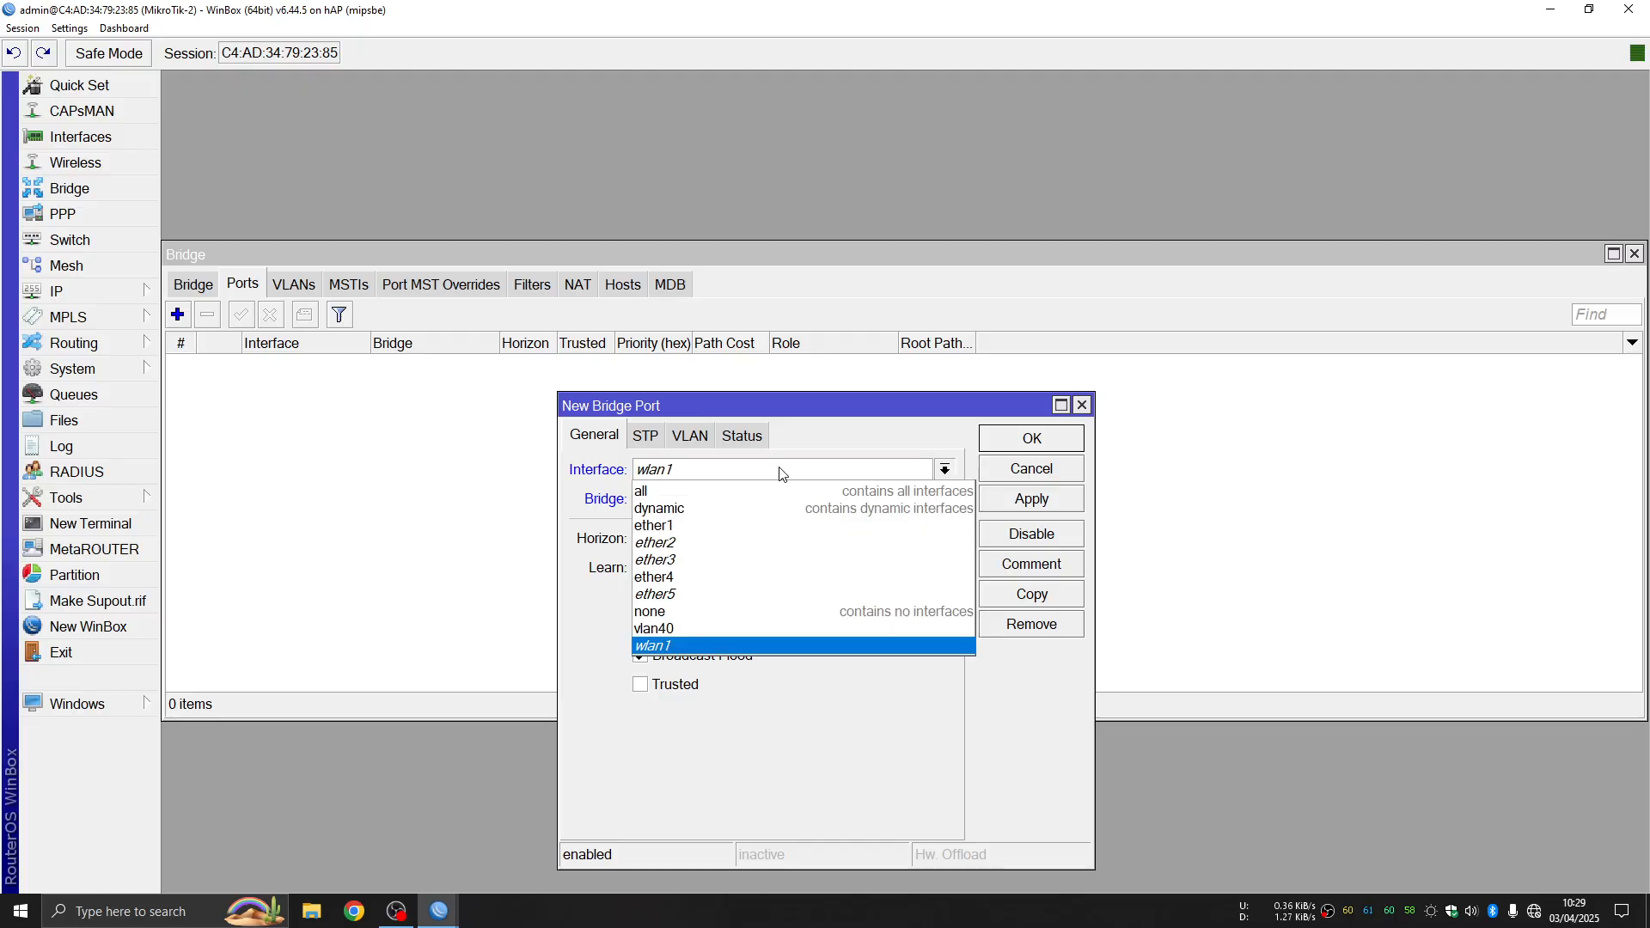
left_click(678, 628)
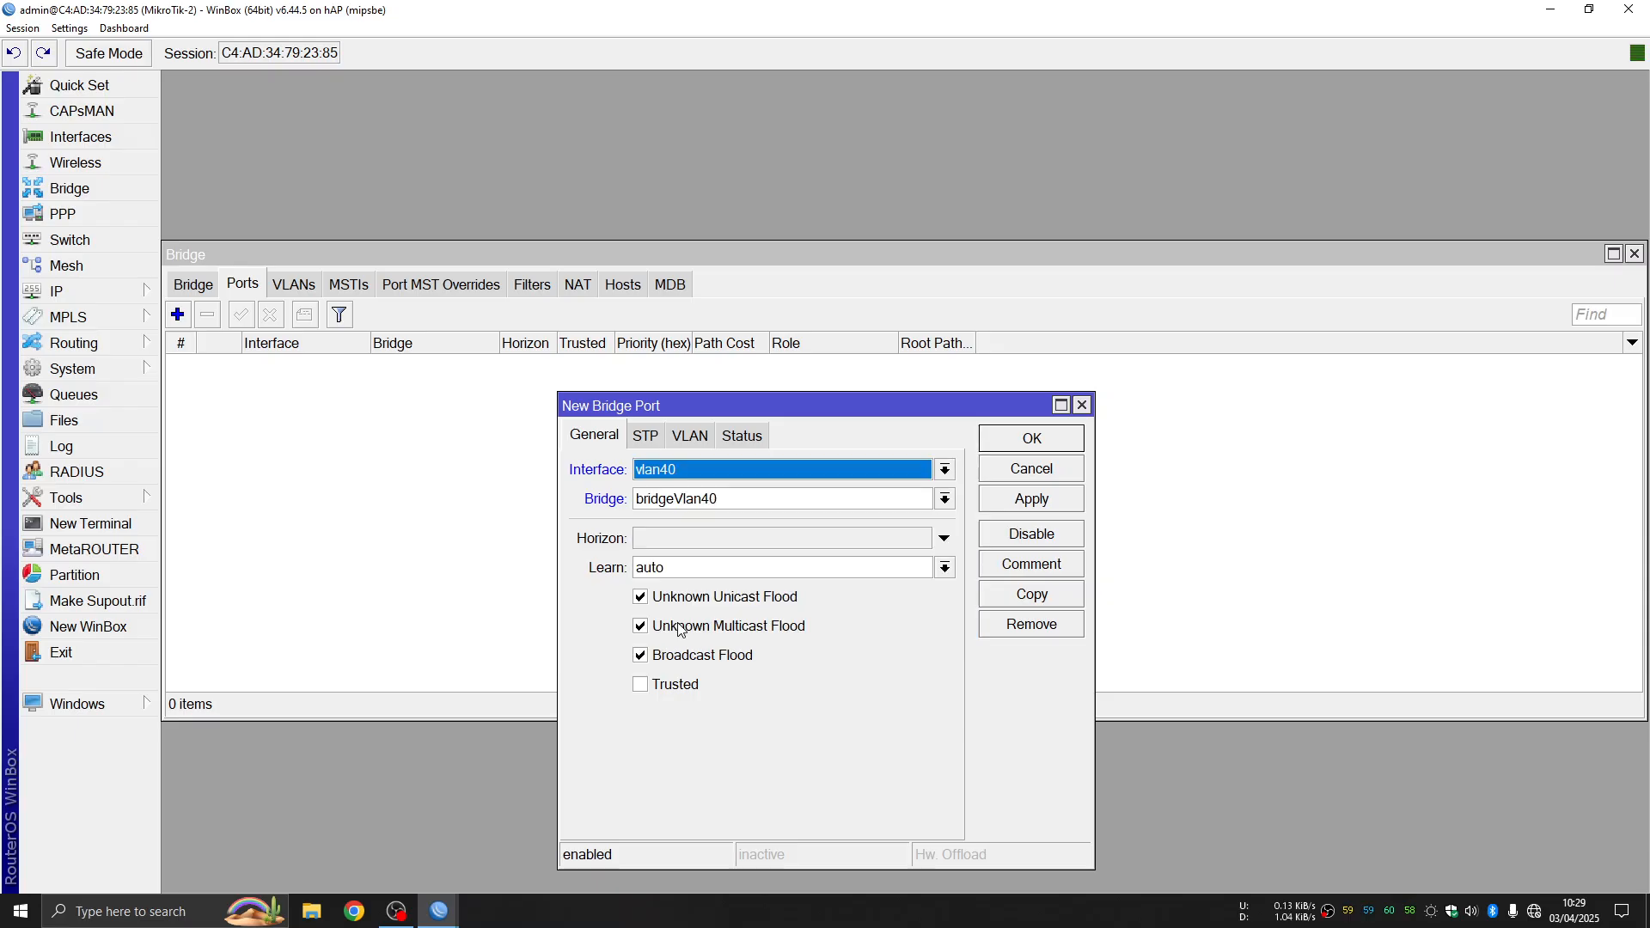
left_click(842, 495)
left_click(712, 516)
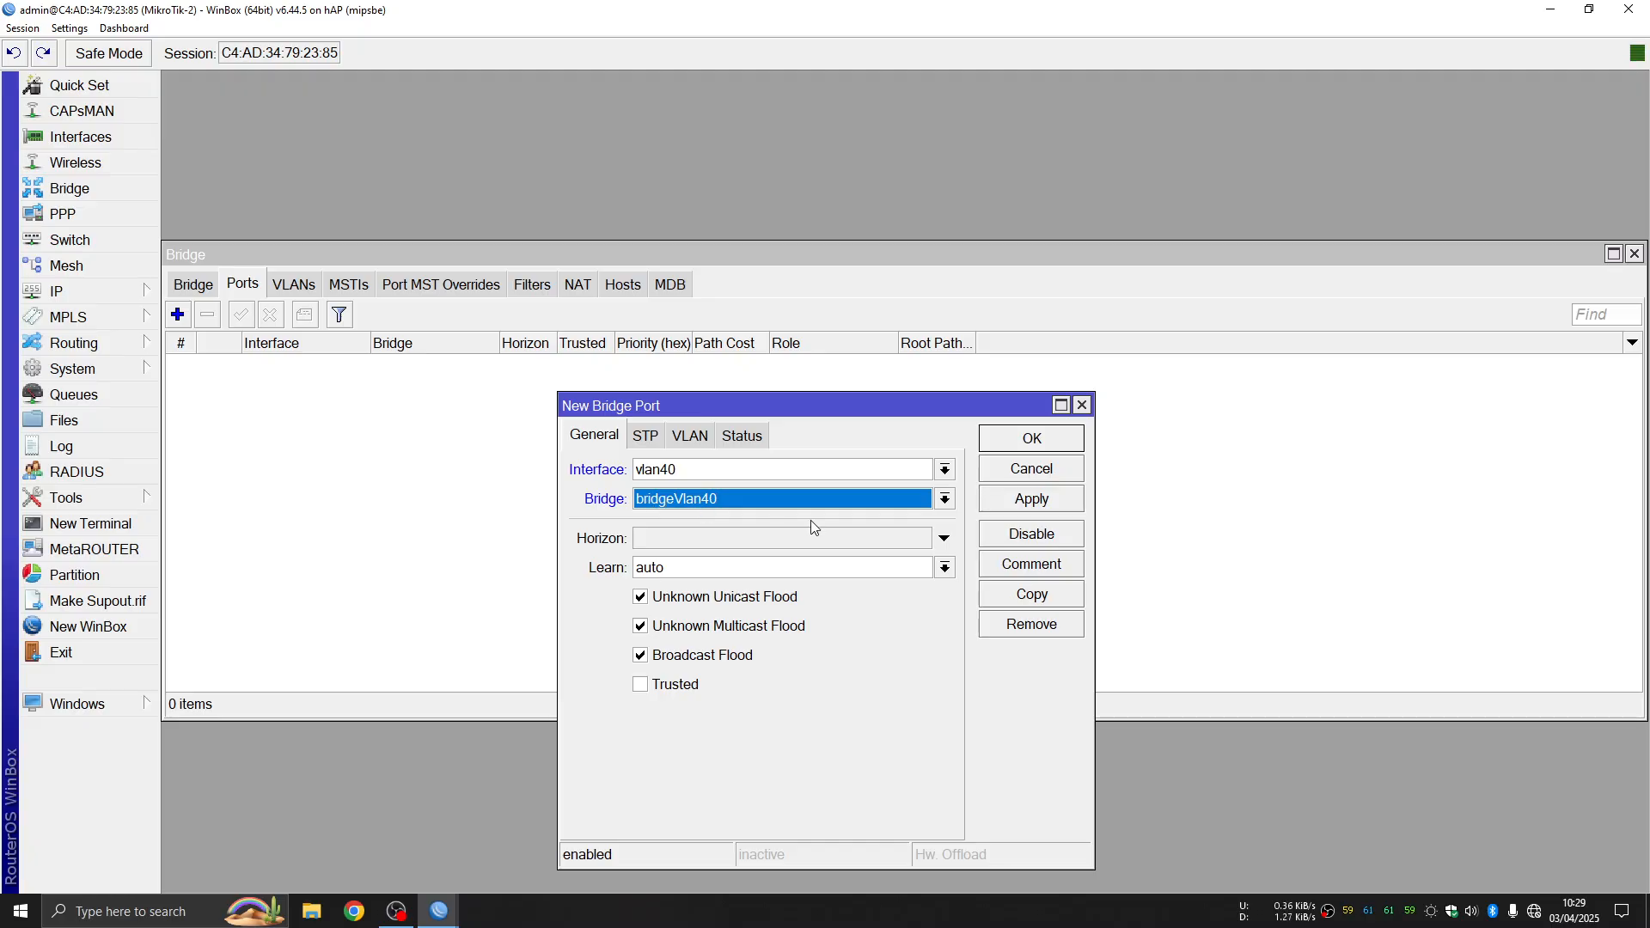
left_click(1066, 500)
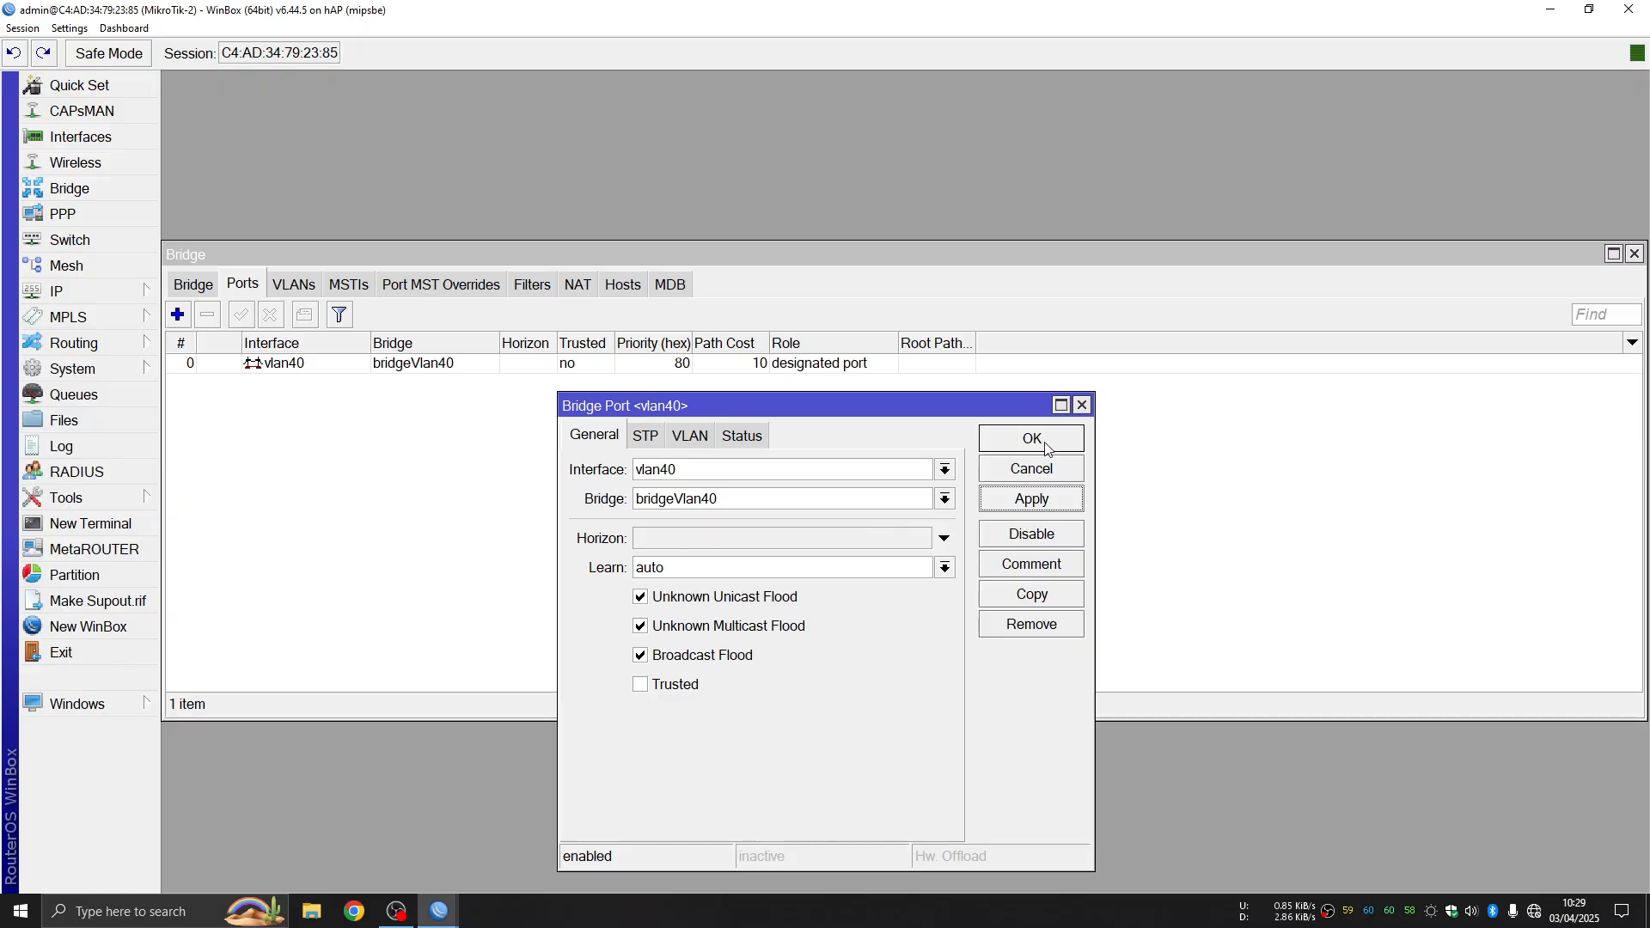
left_click(1048, 444)
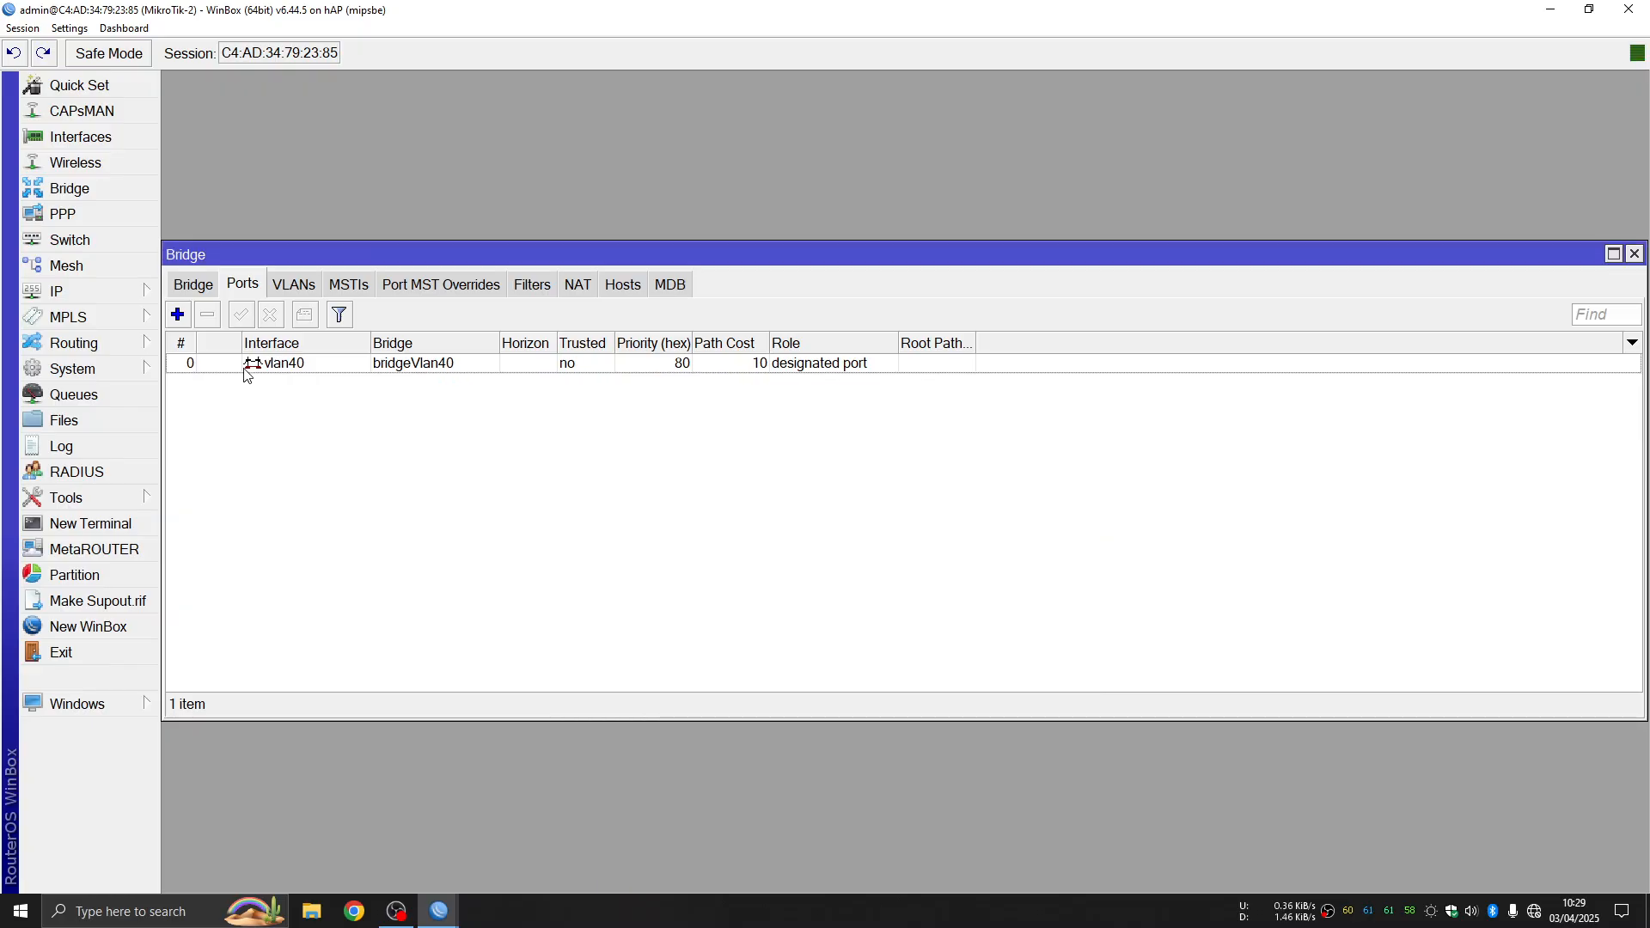
Step: Add ether4 as a second port of bridgeVlan40 and save the port
left_click(177, 314)
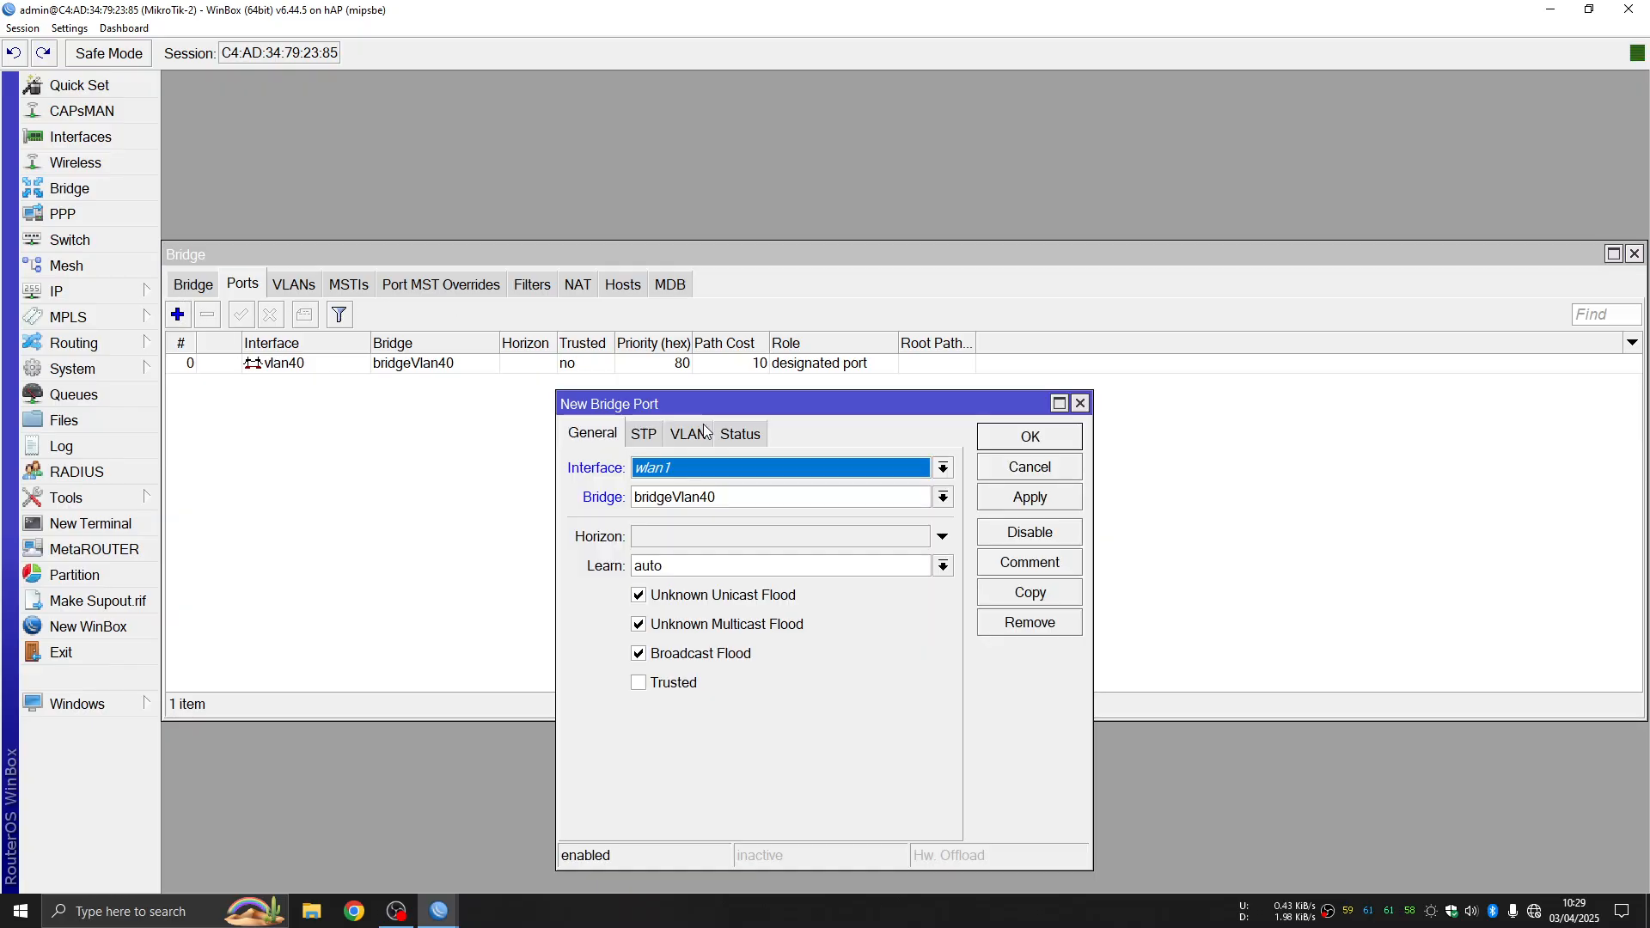
left_click(707, 467)
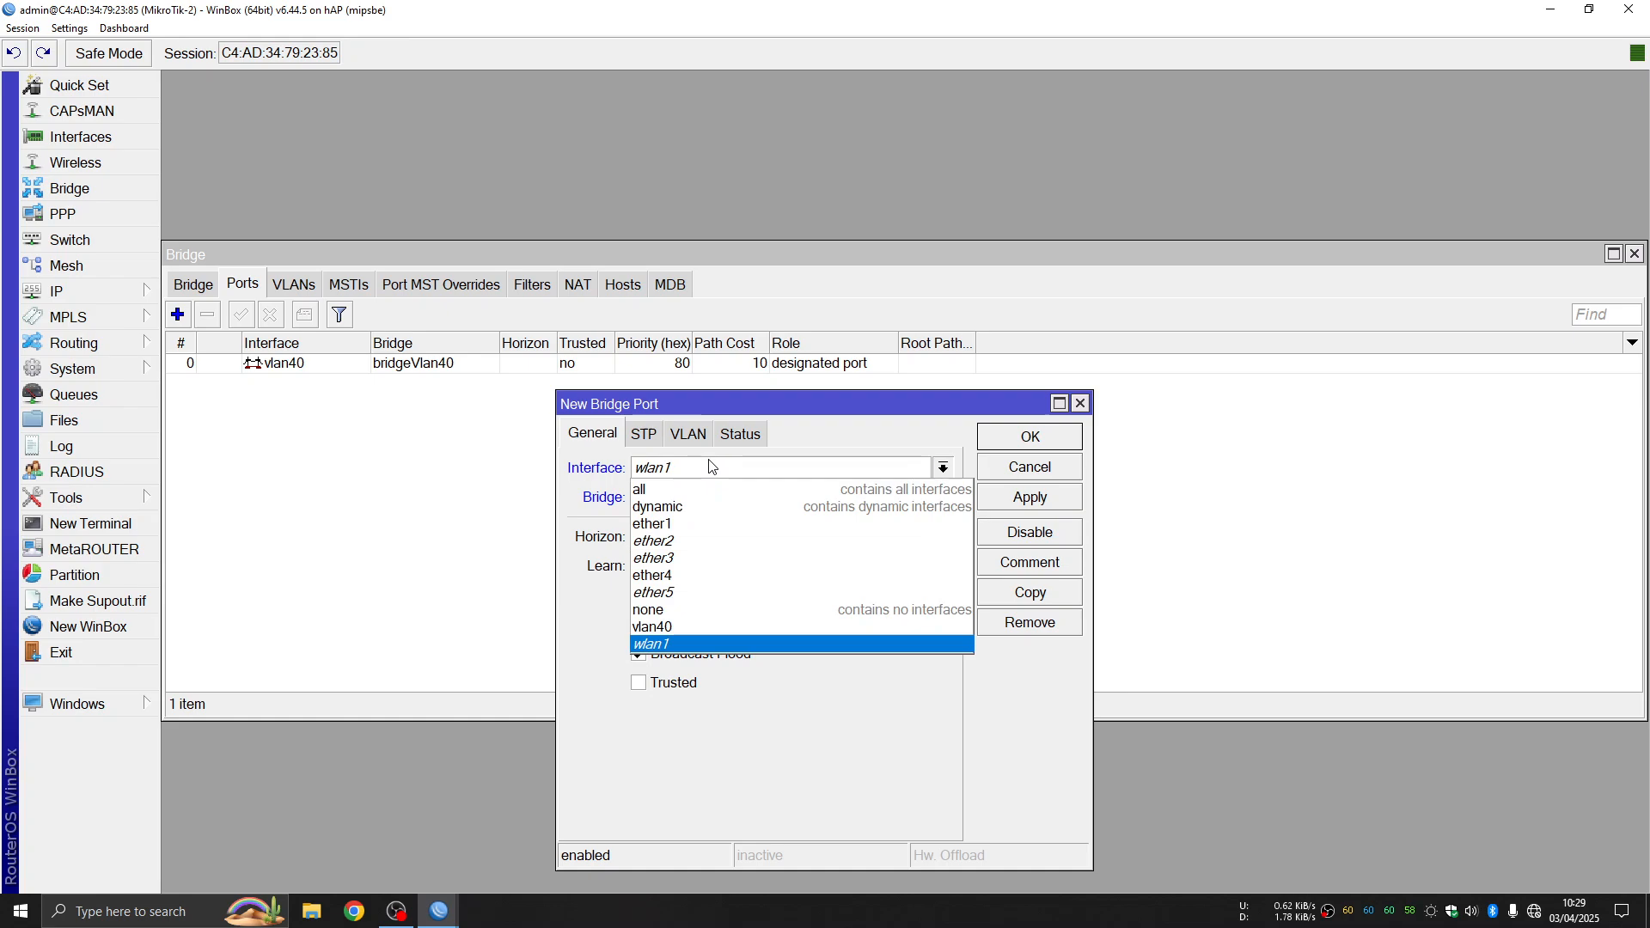
left_click(710, 574)
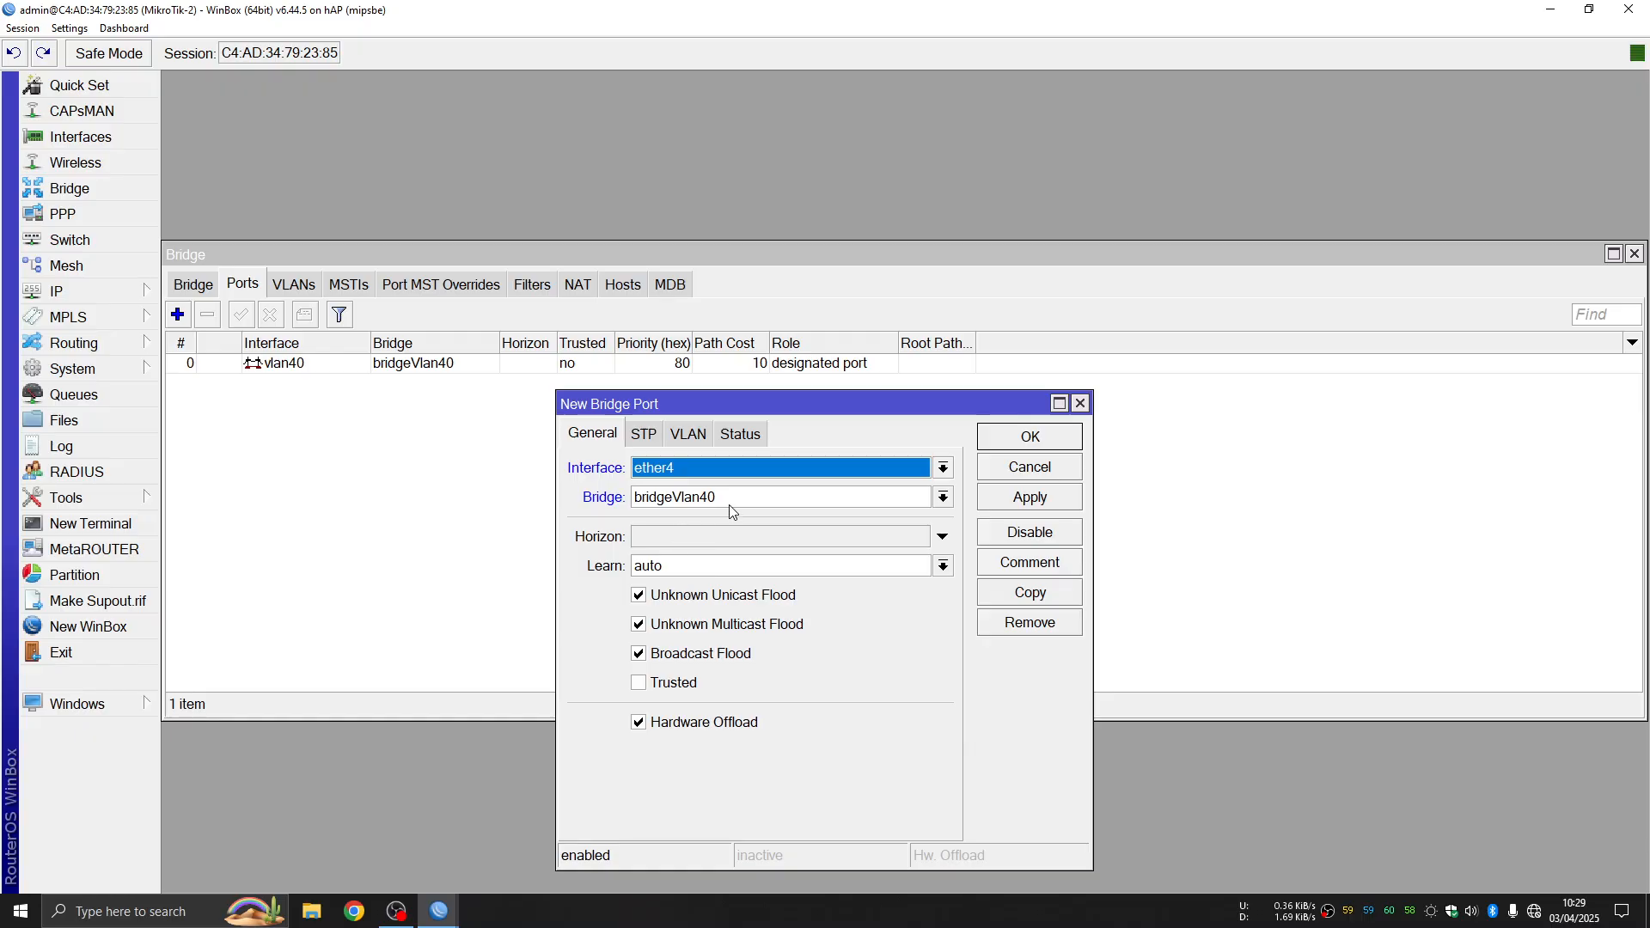
left_click(698, 501)
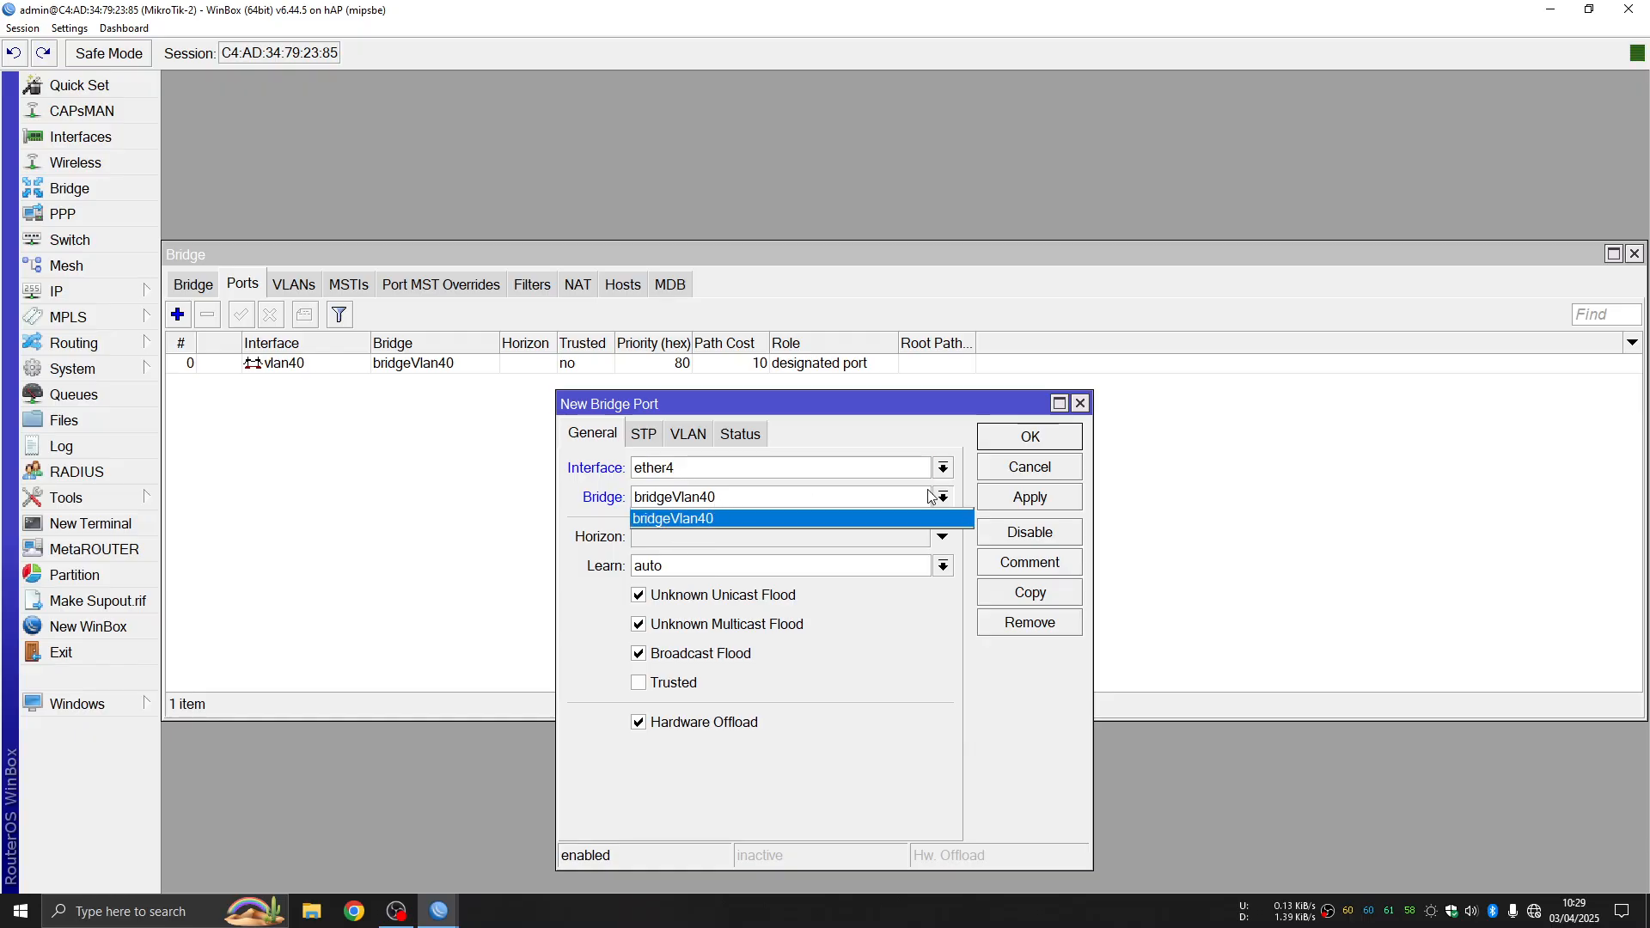
left_click(1035, 500)
left_click(1035, 501)
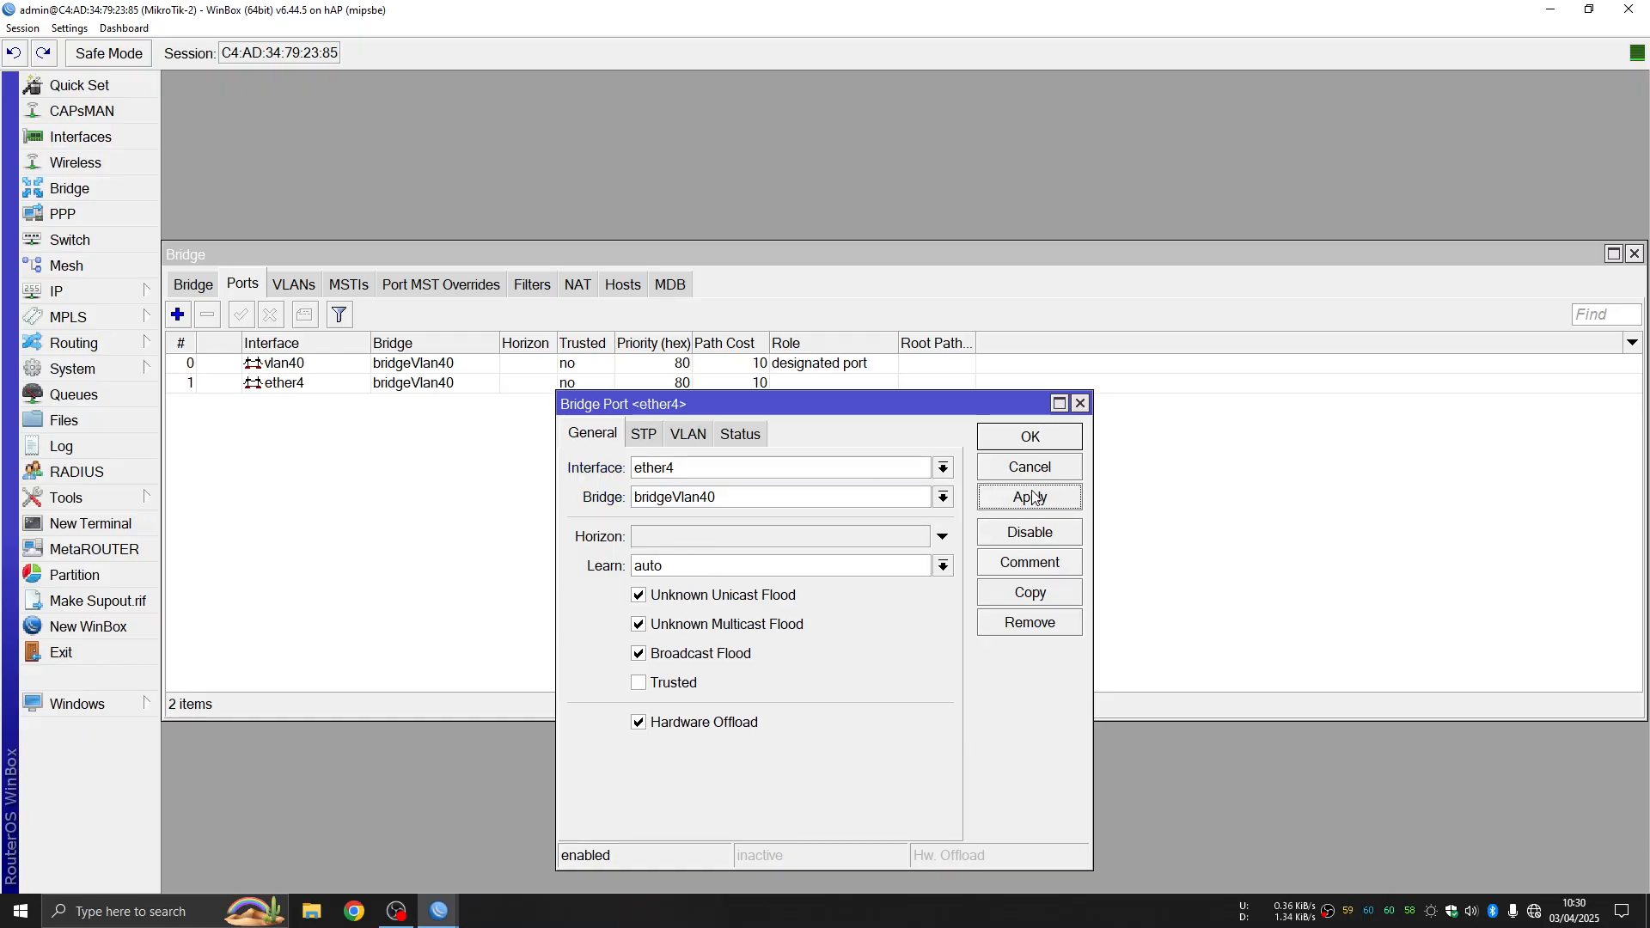
left_click(1032, 439)
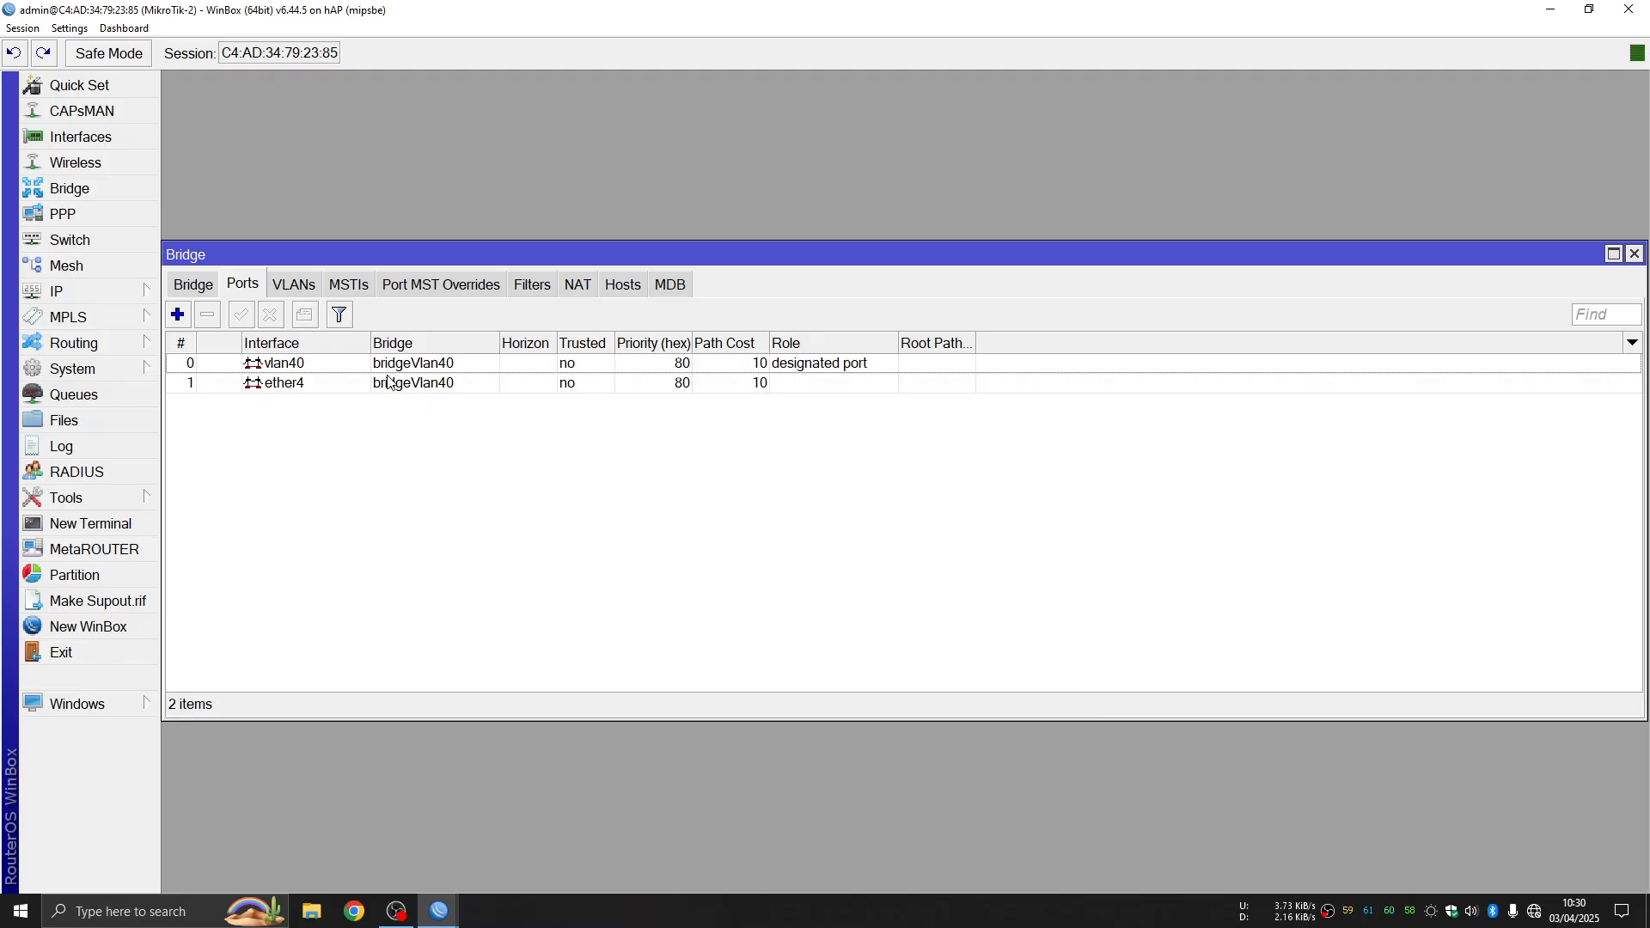
Step: Review the bridgeVlan40 bridge and its member ports vlan40 and ether4
left_click(209, 292)
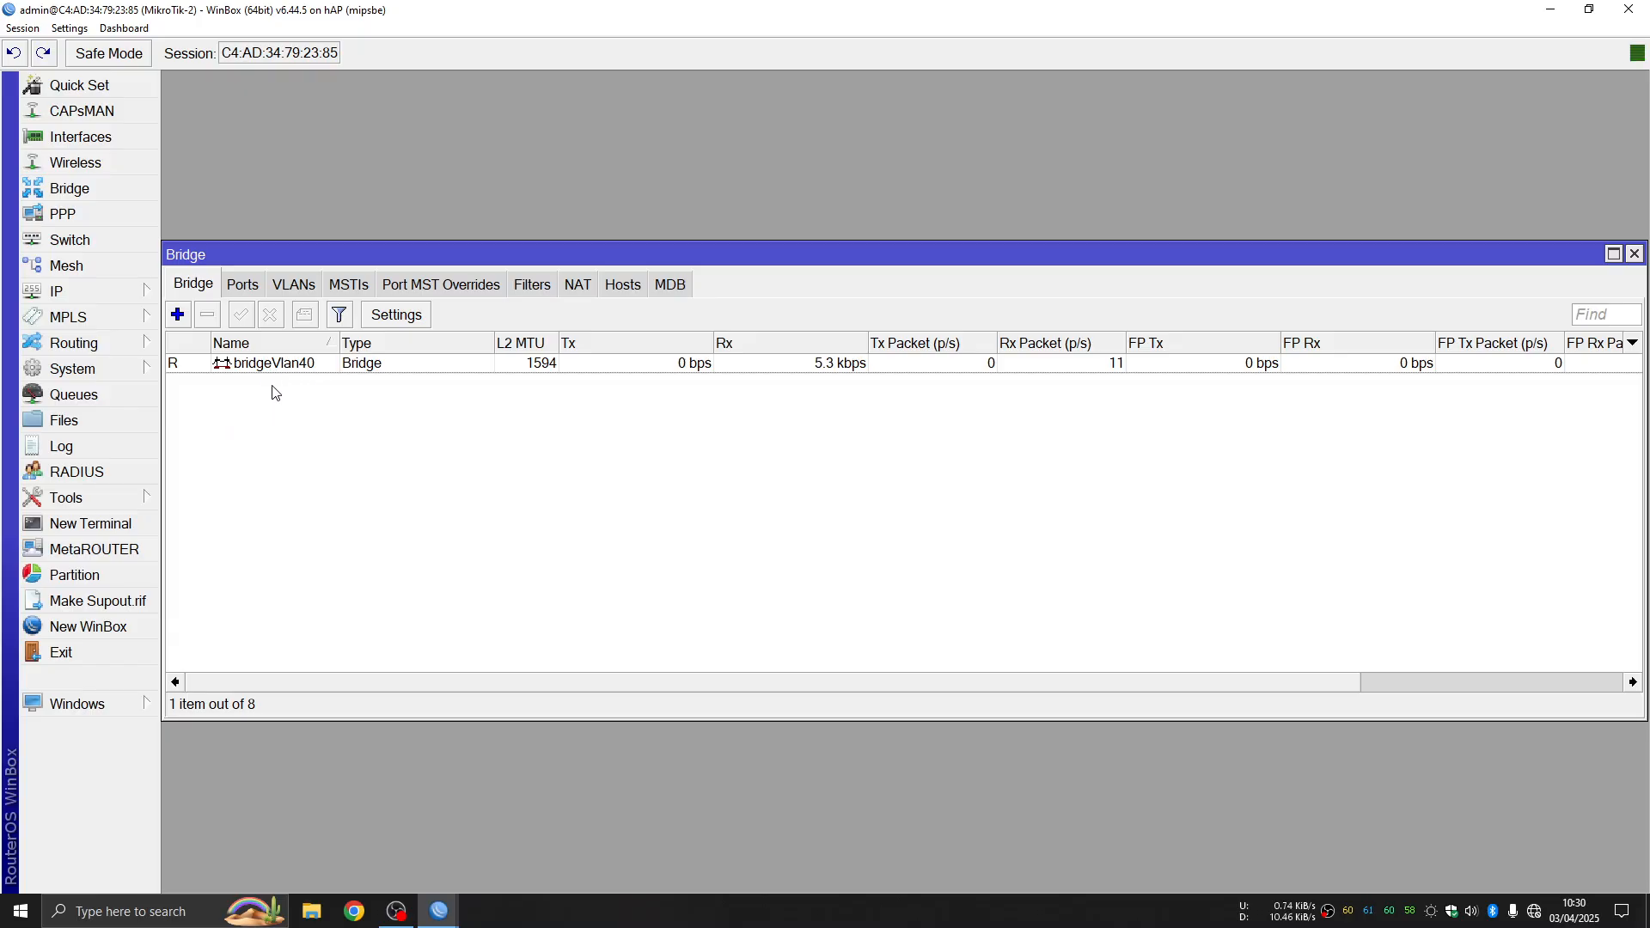
left_click(248, 286)
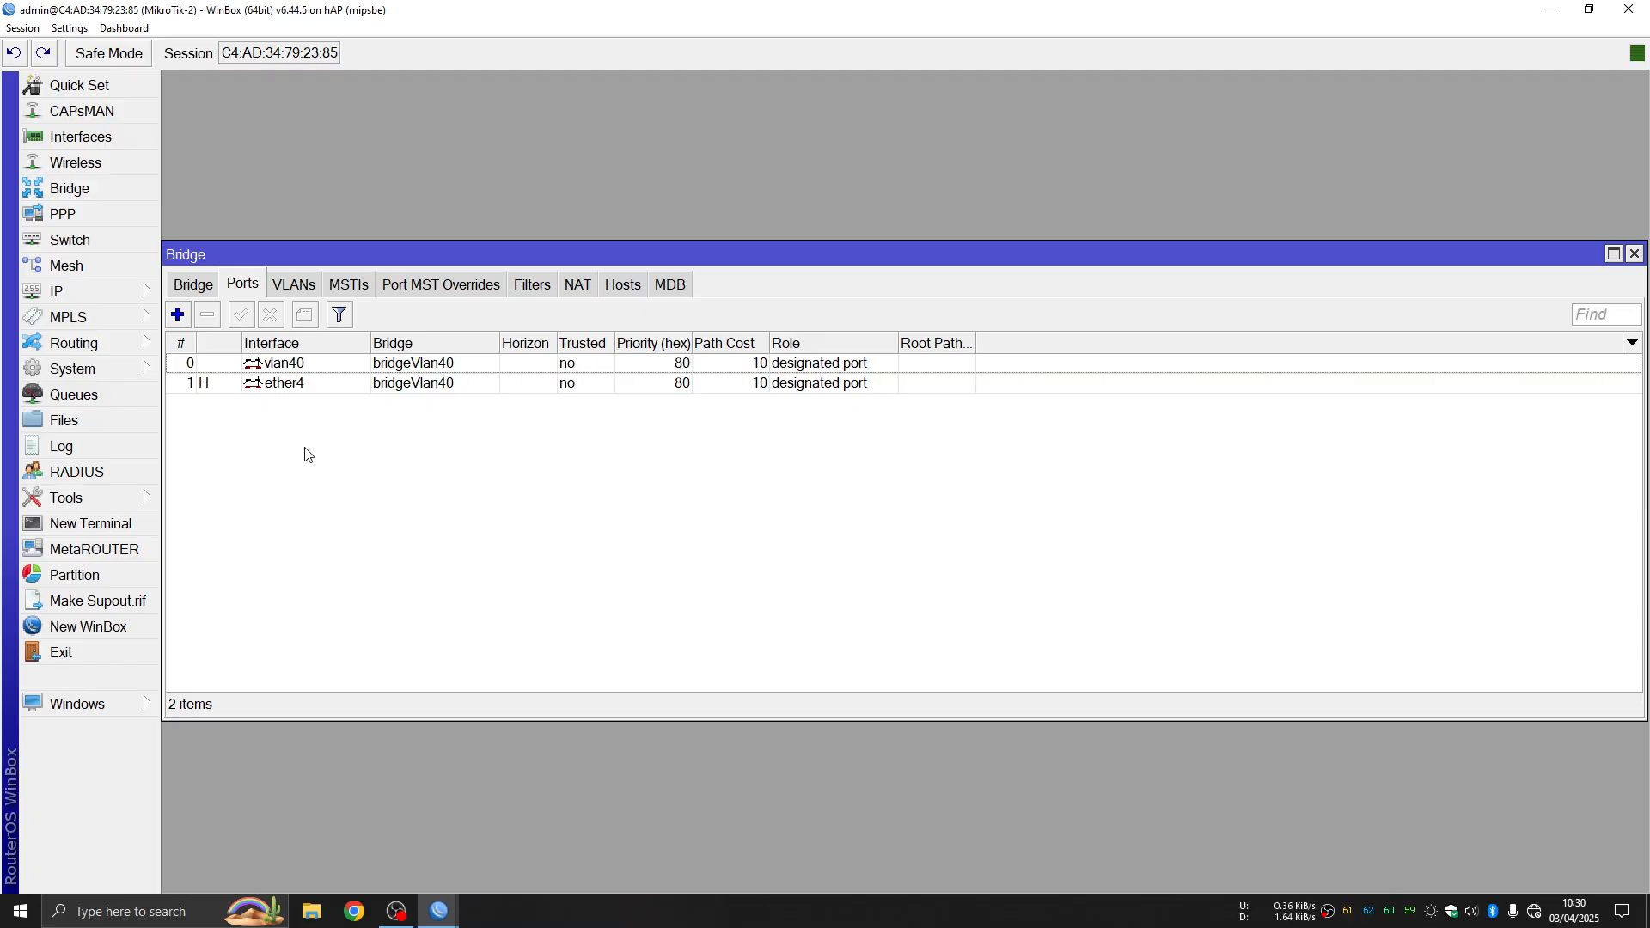
left_click(278, 388)
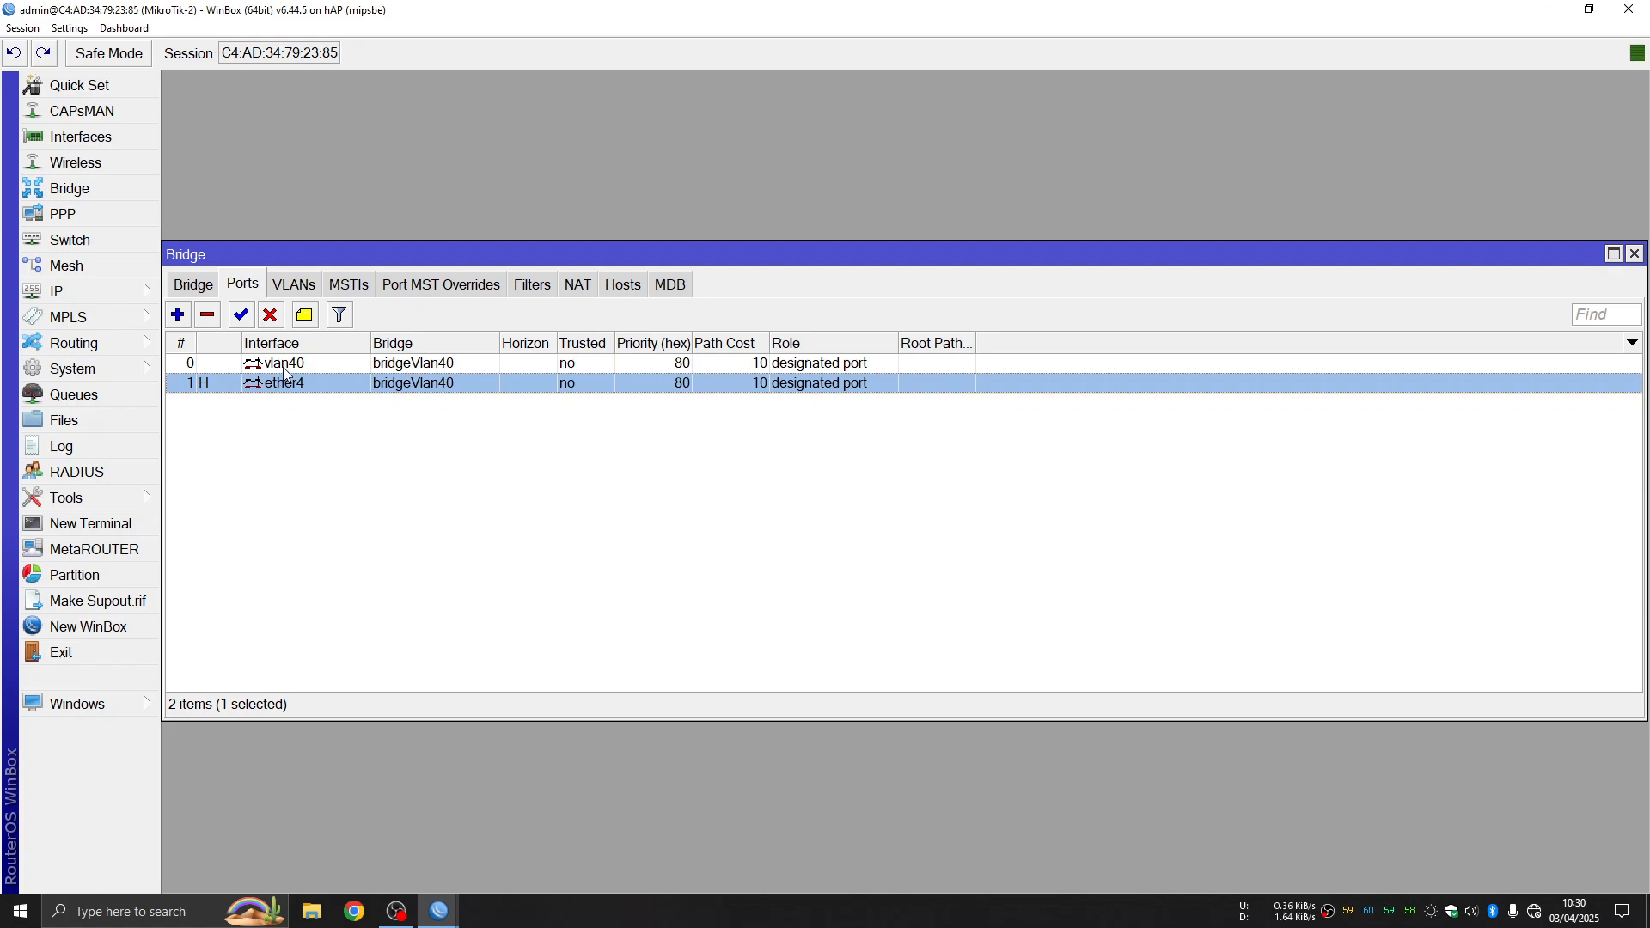
left_click(286, 370)
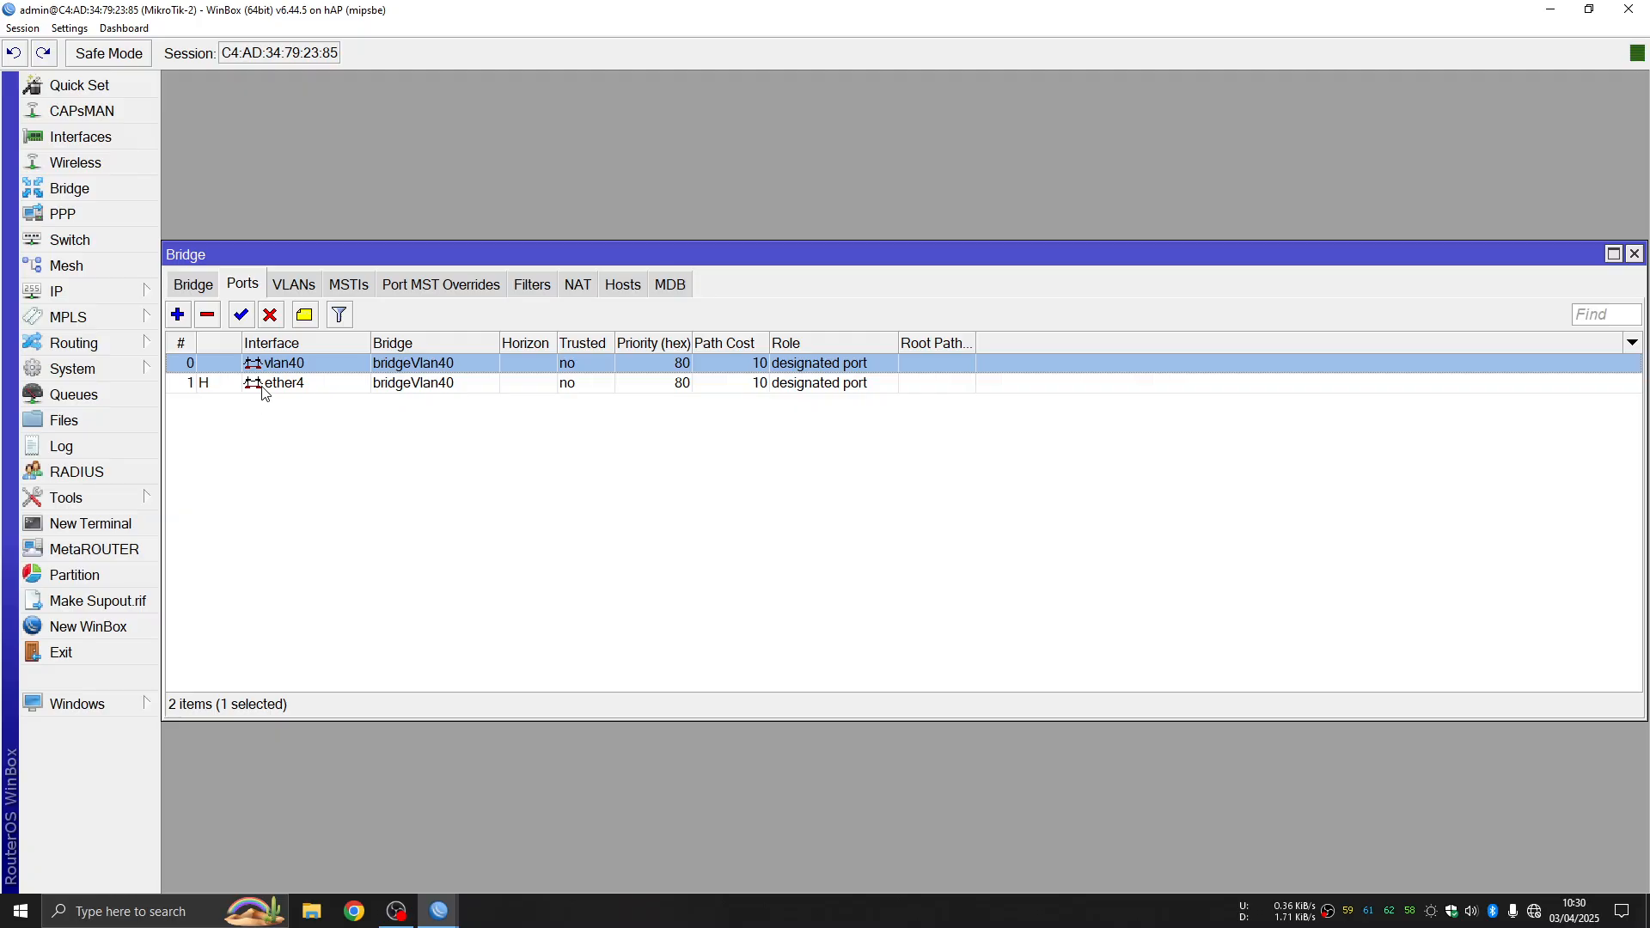
Step: Compare the vlan40 and ether4 port entries of bridgeVlan40, and close the bridge window
left_click(311, 394)
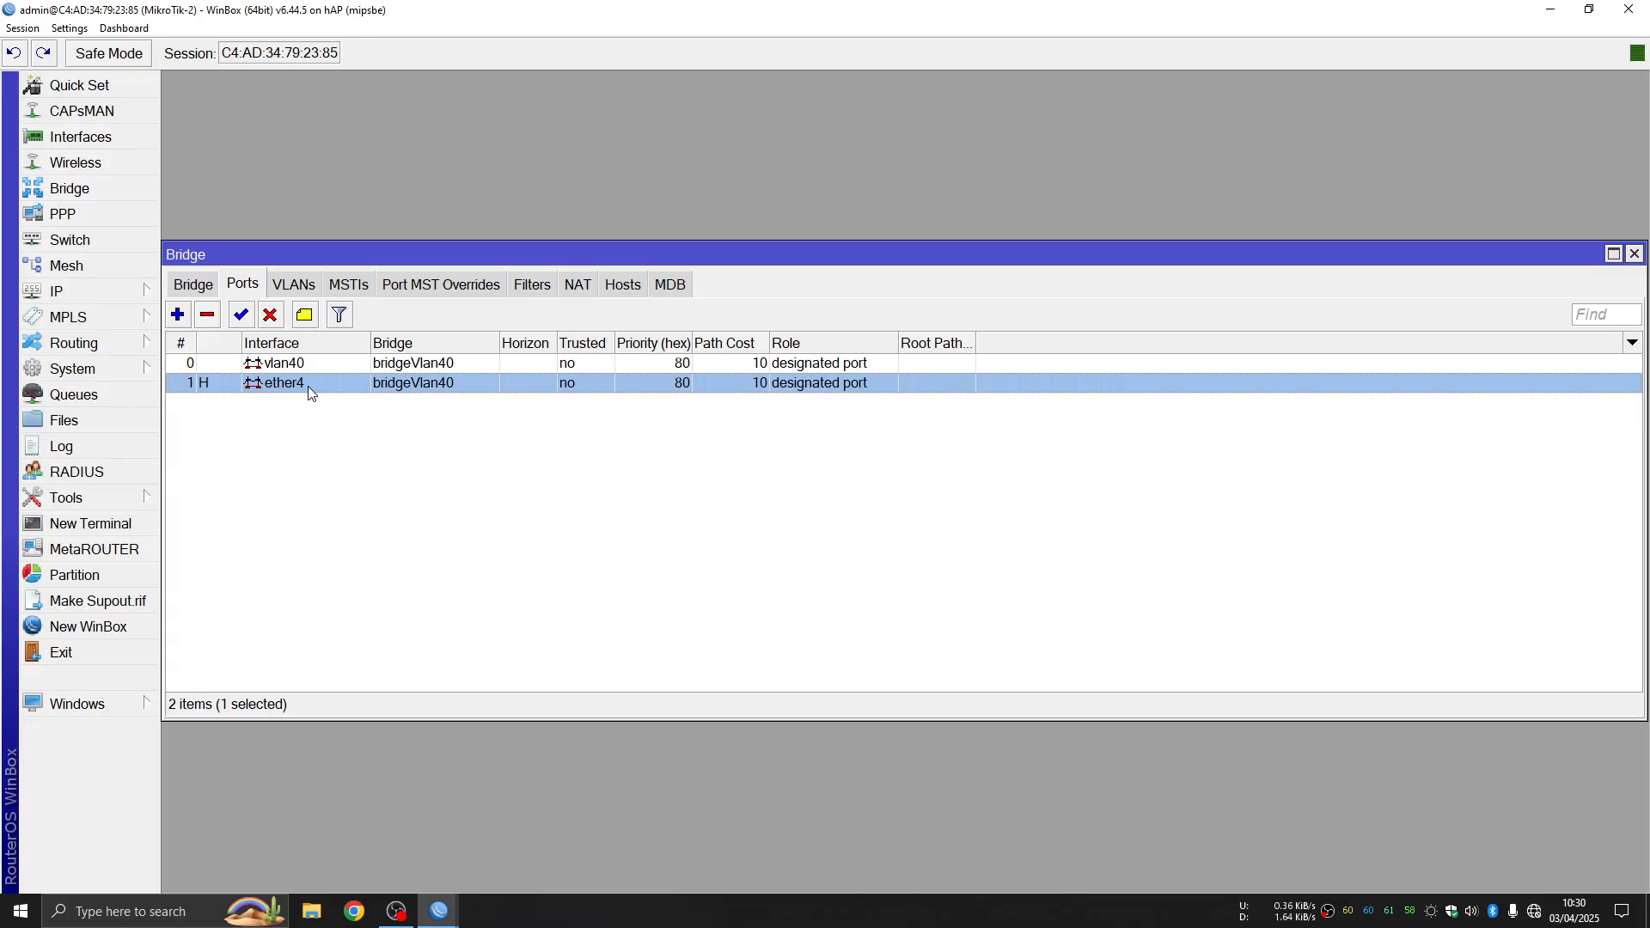
left_click(306, 364)
left_click(312, 389)
left_click(306, 365)
left_click(308, 384)
left_click(307, 362)
left_click(313, 390)
left_click(311, 368)
left_click(213, 284)
left_click(237, 287)
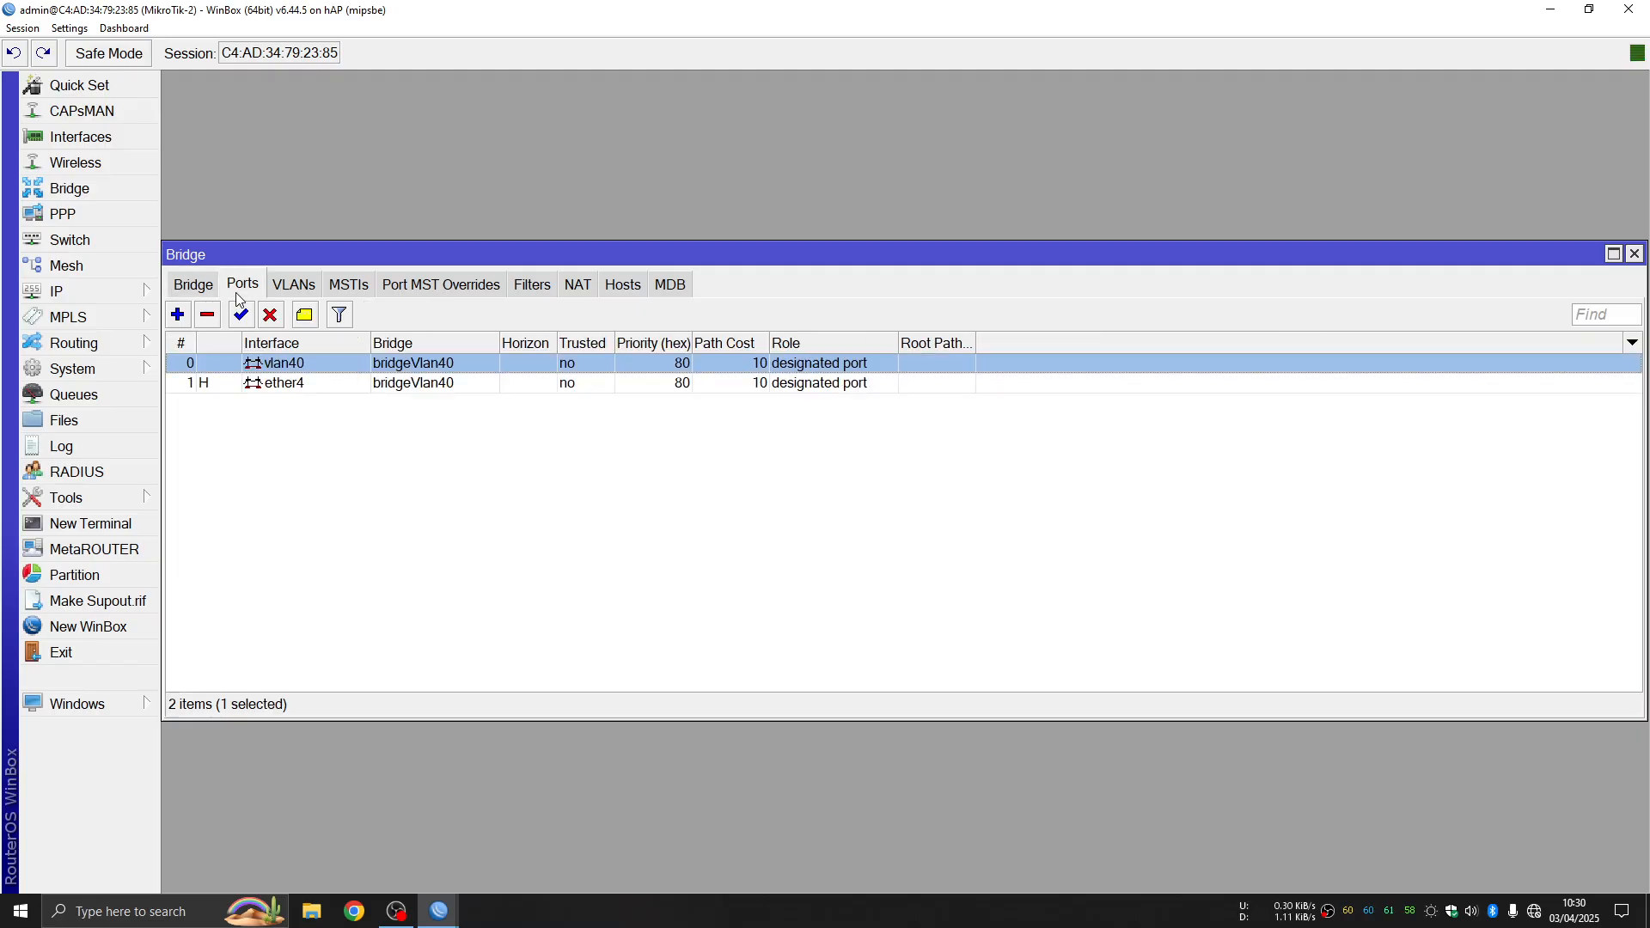
left_click(1633, 255)
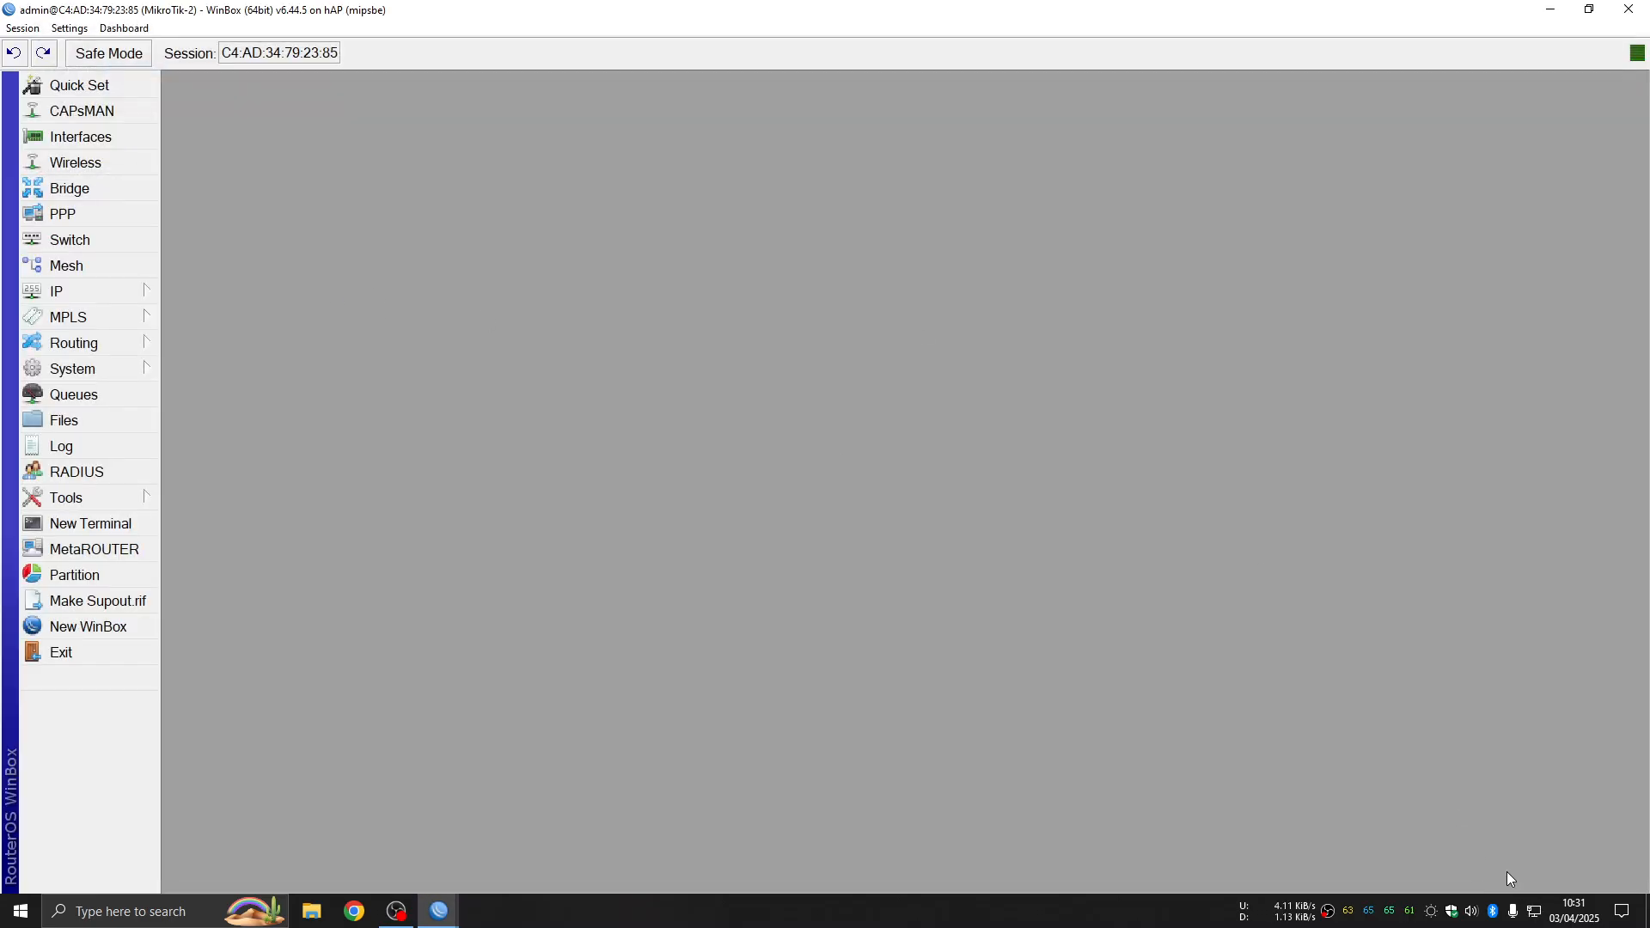
Step: Open Windows Network Connections and check the IPv4 address in the Ethernet adapter's connection details
mouse_move(1533, 918)
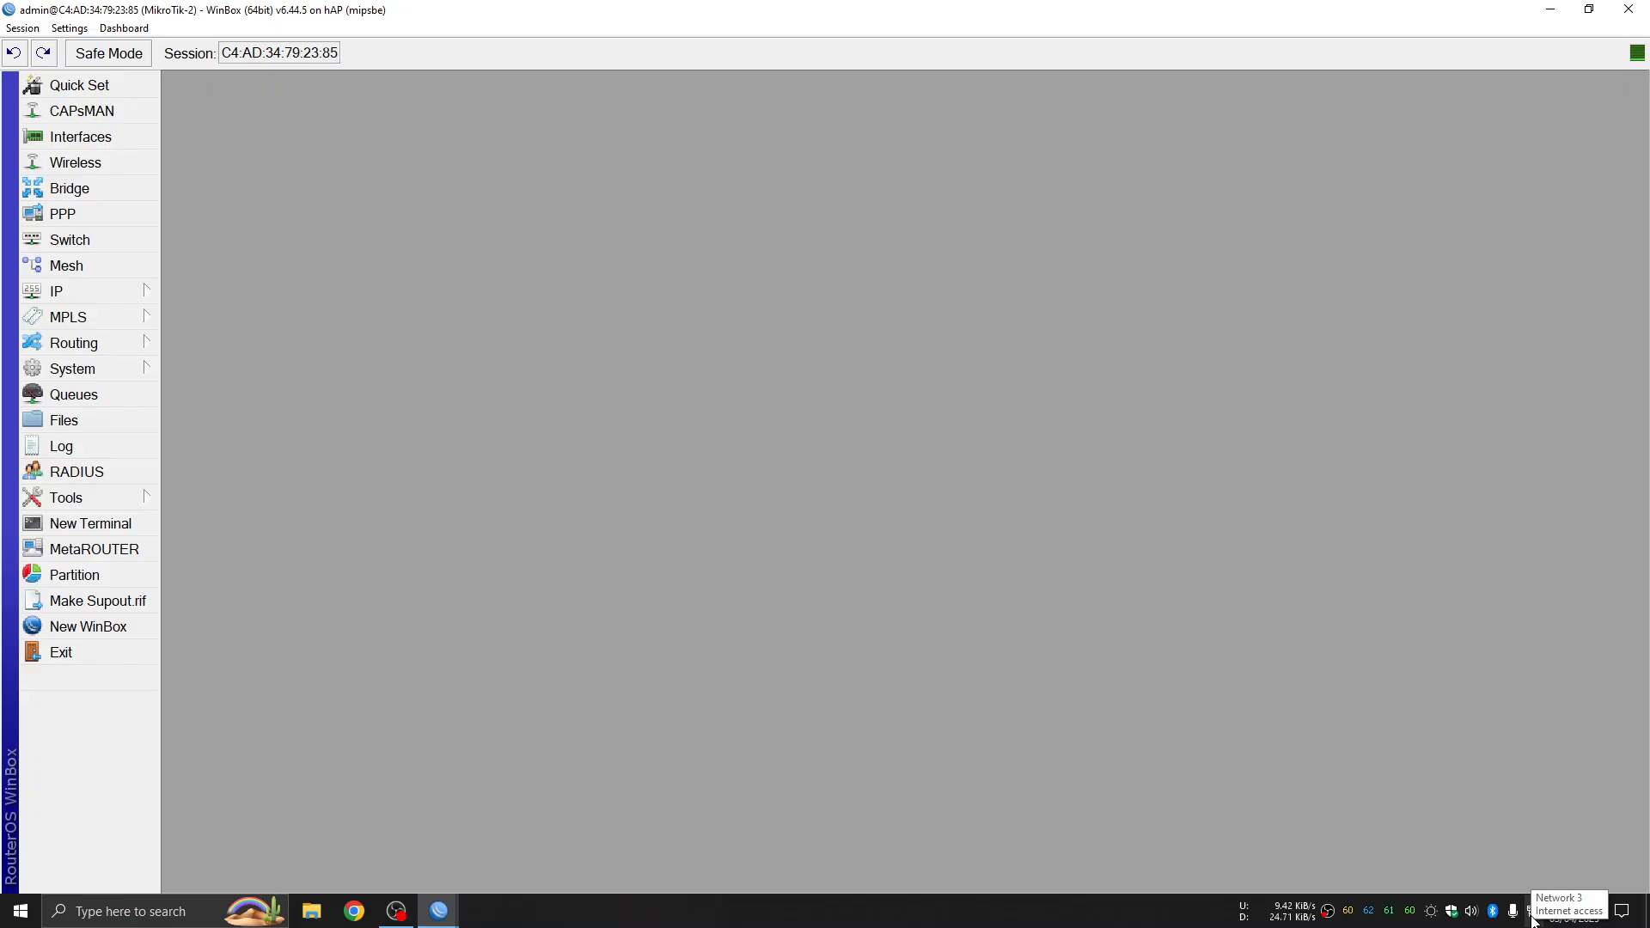
left_click(526, 921)
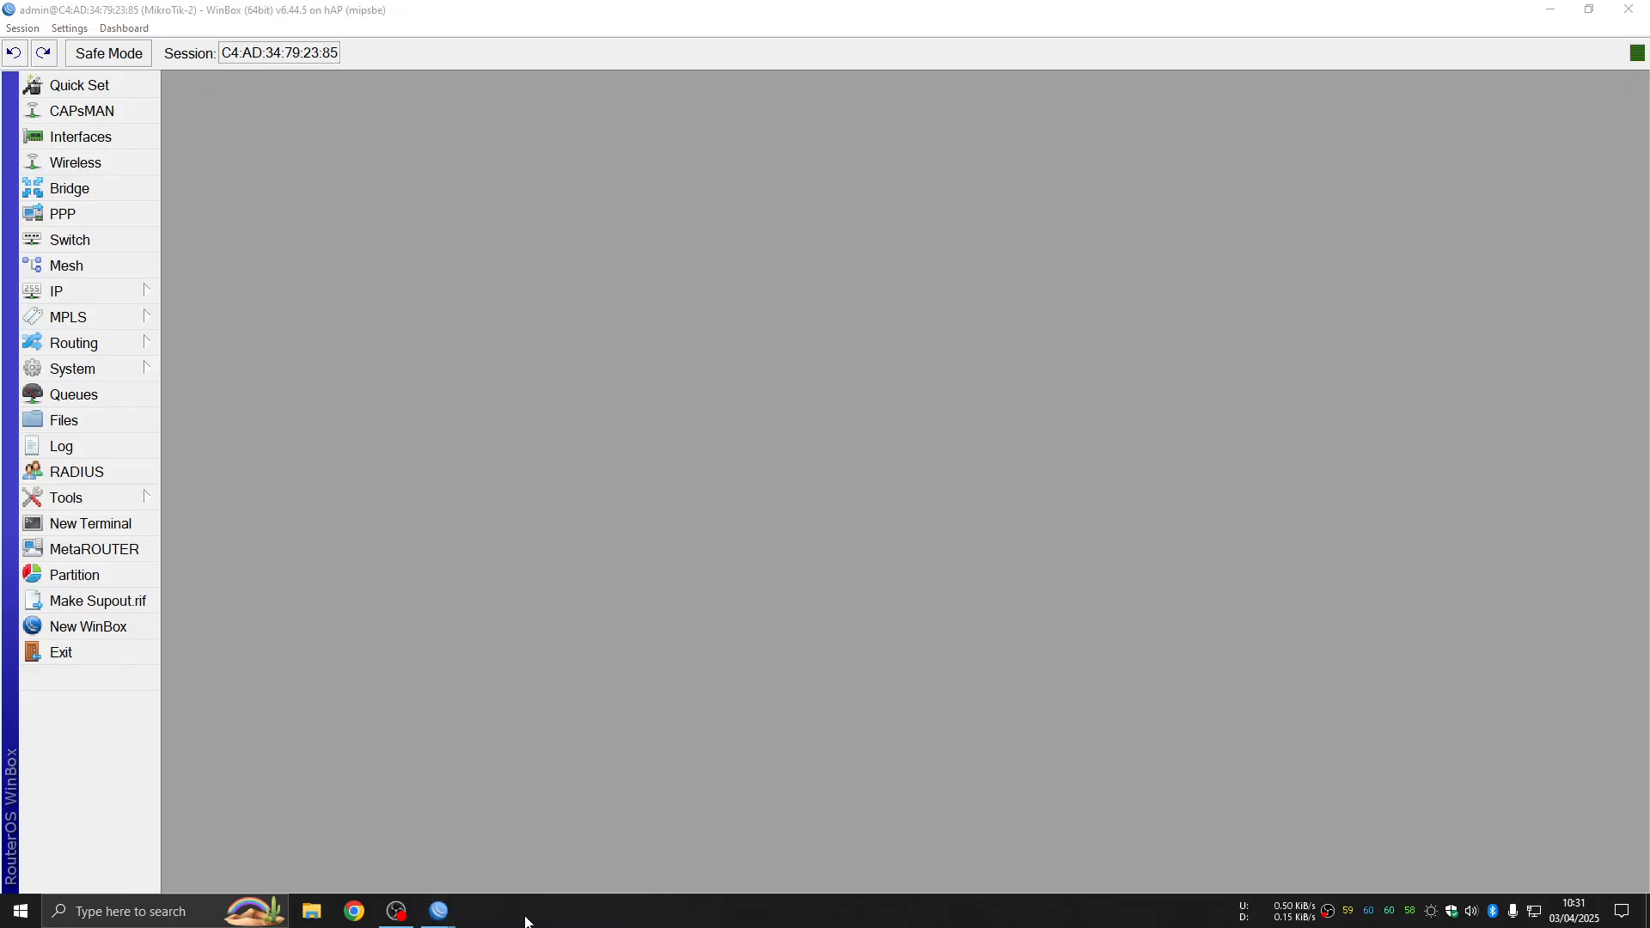
key("super+r")
key("Escape")
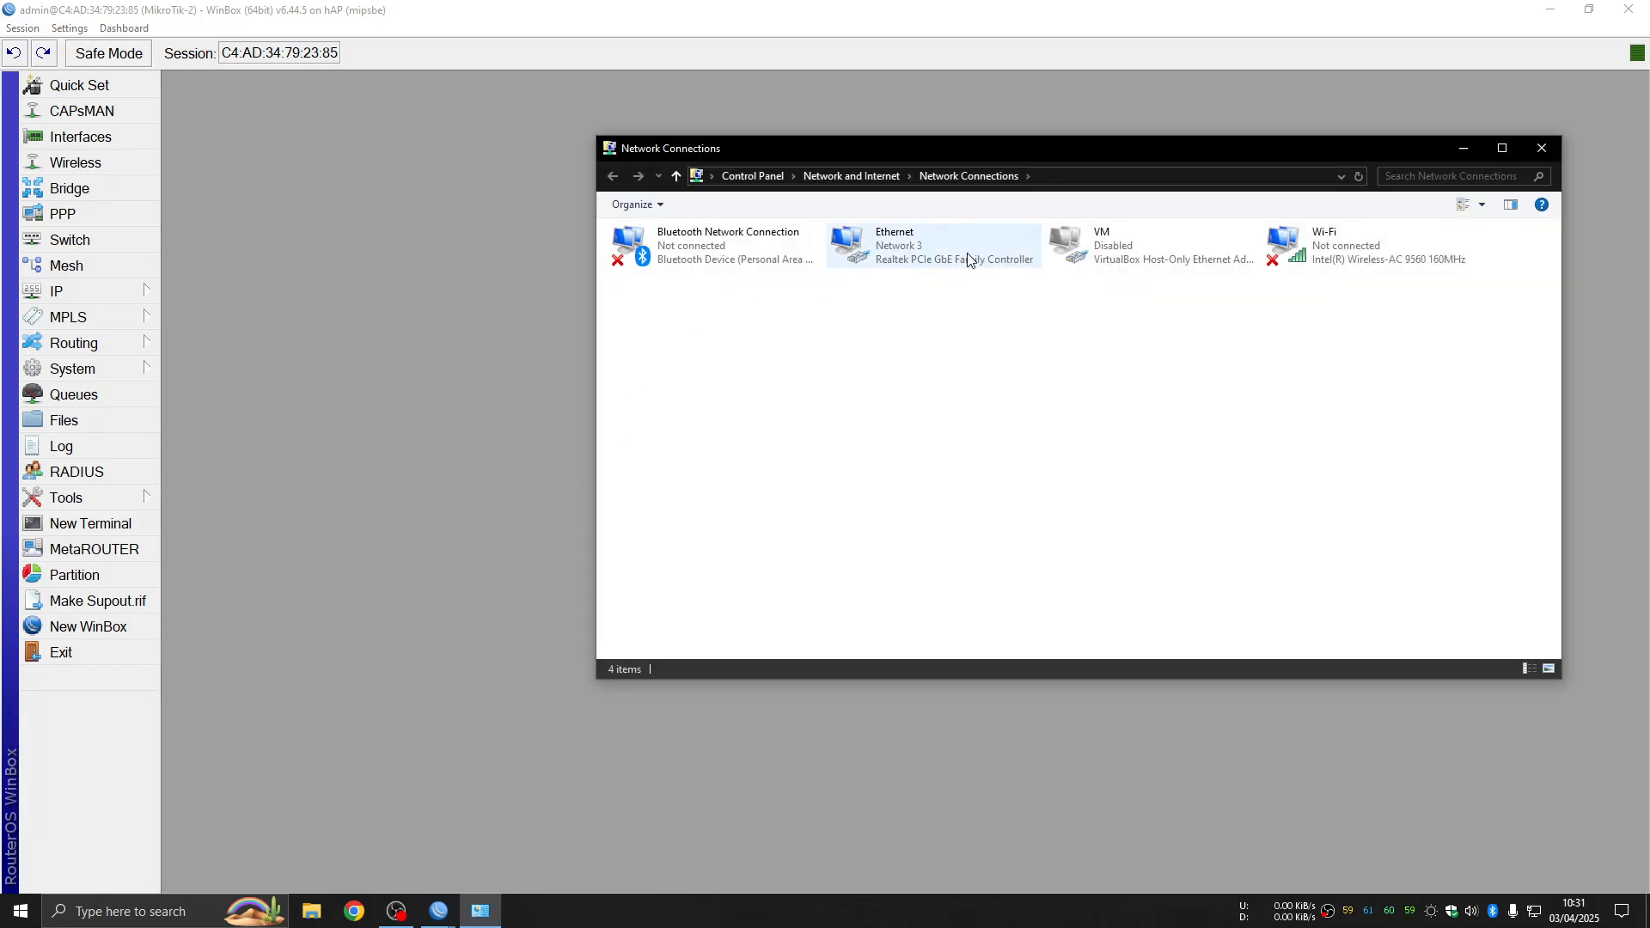
double_click(967, 254)
left_click(730, 446)
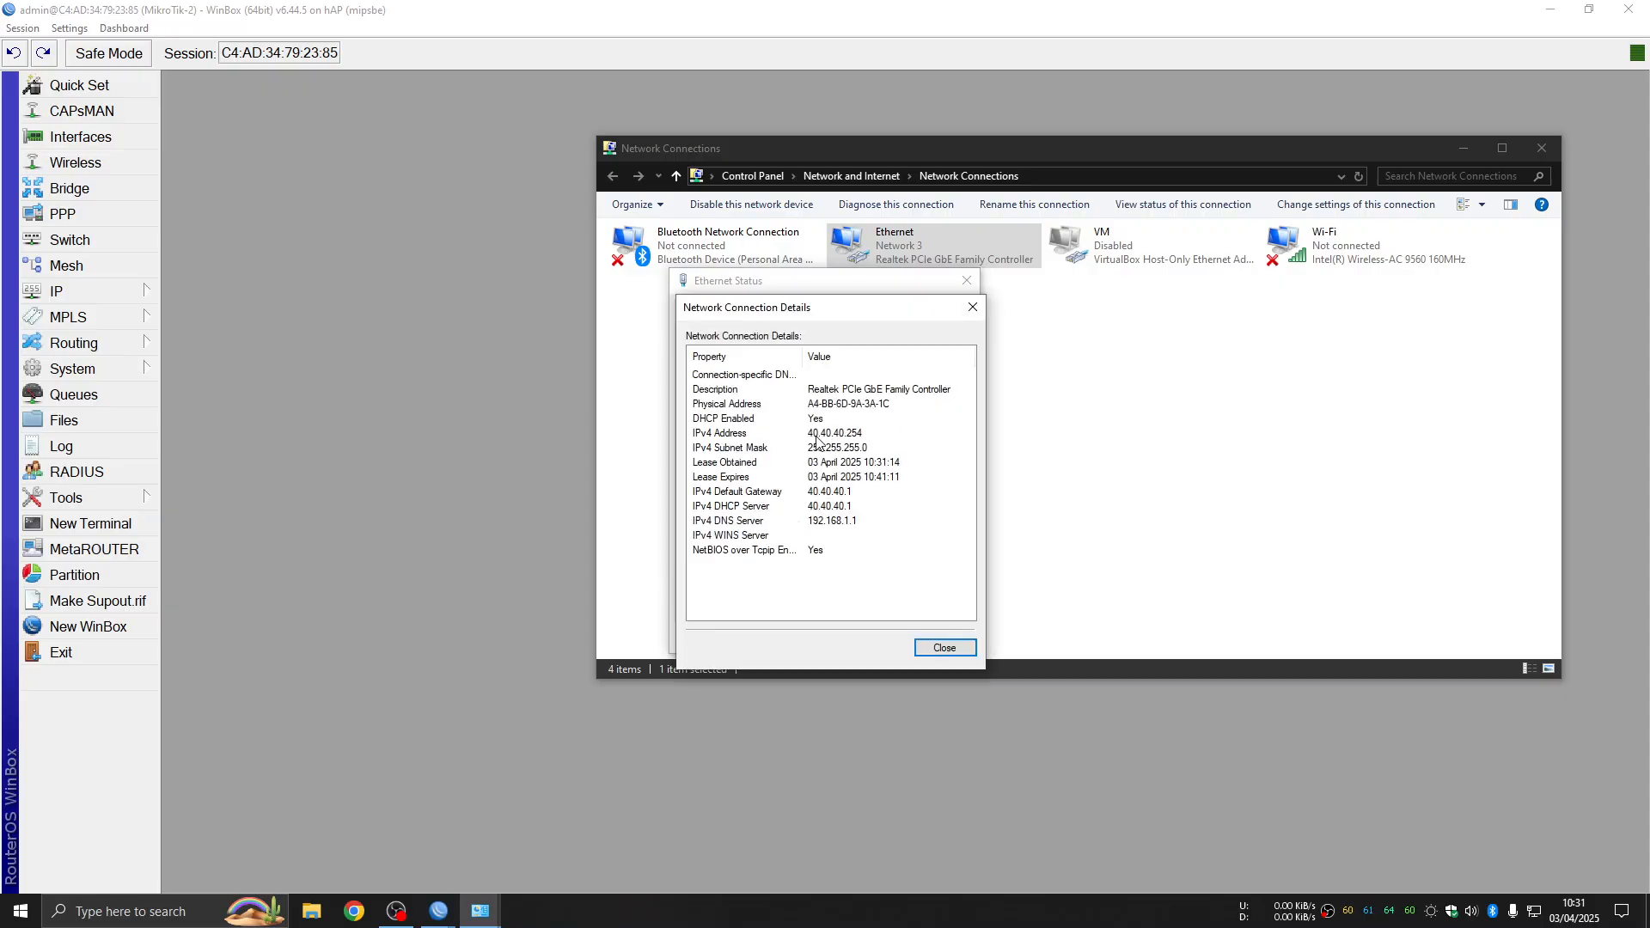
left_click(816, 435)
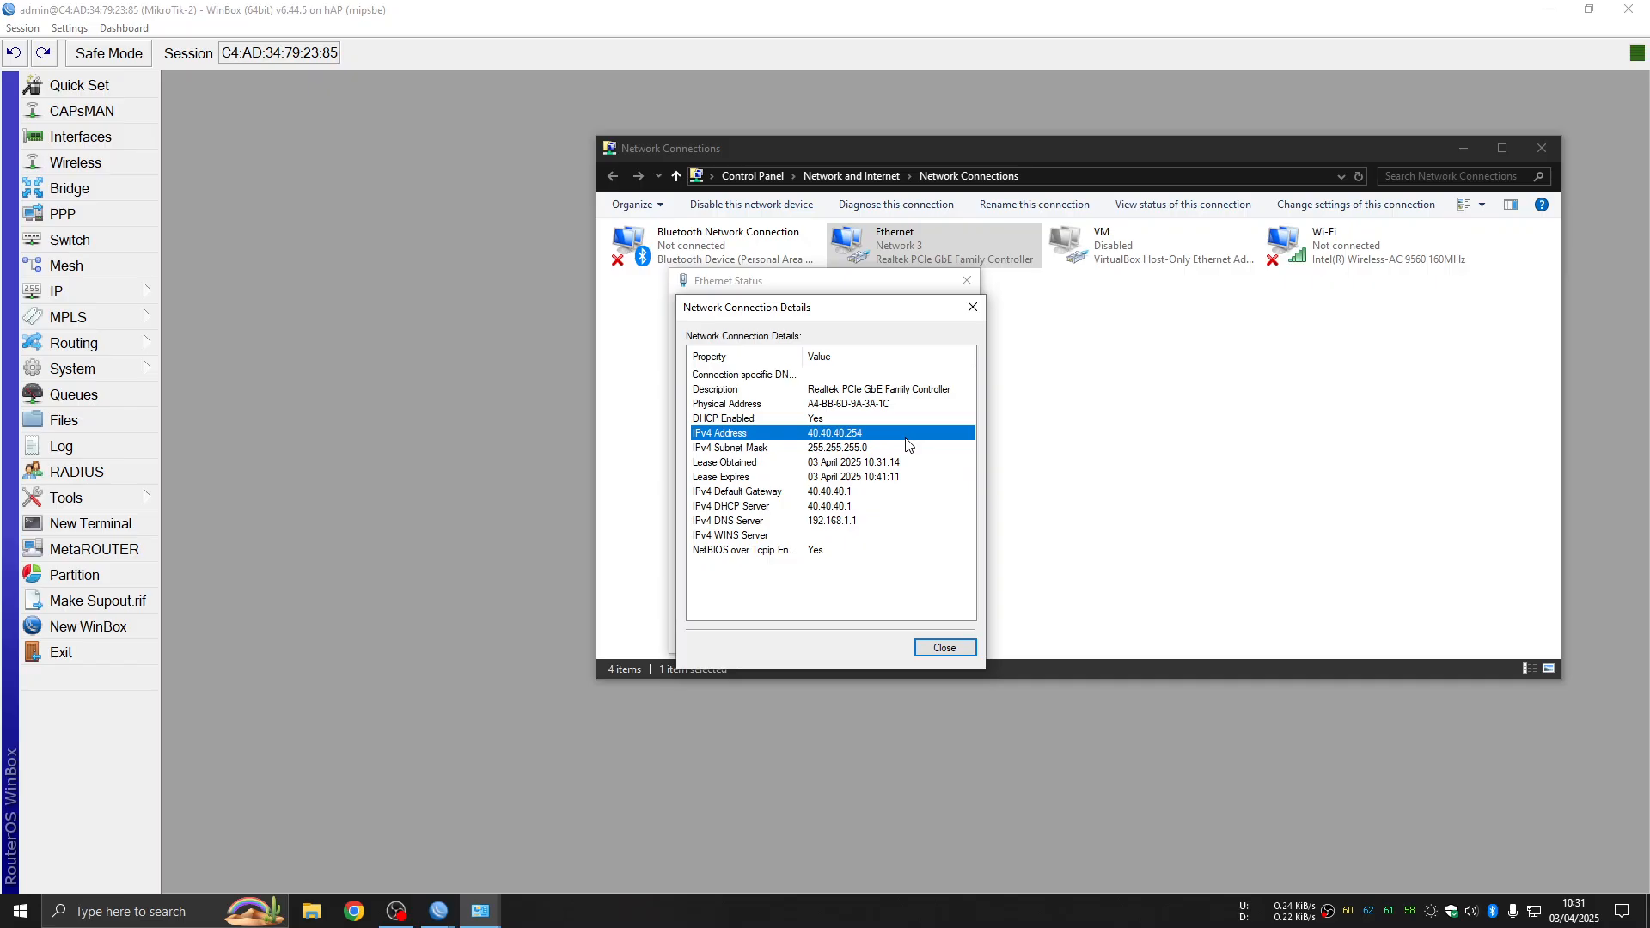
Step: Switch back to WinBox and view MikroTik-2's IP address list at full size
left_click(560, 335)
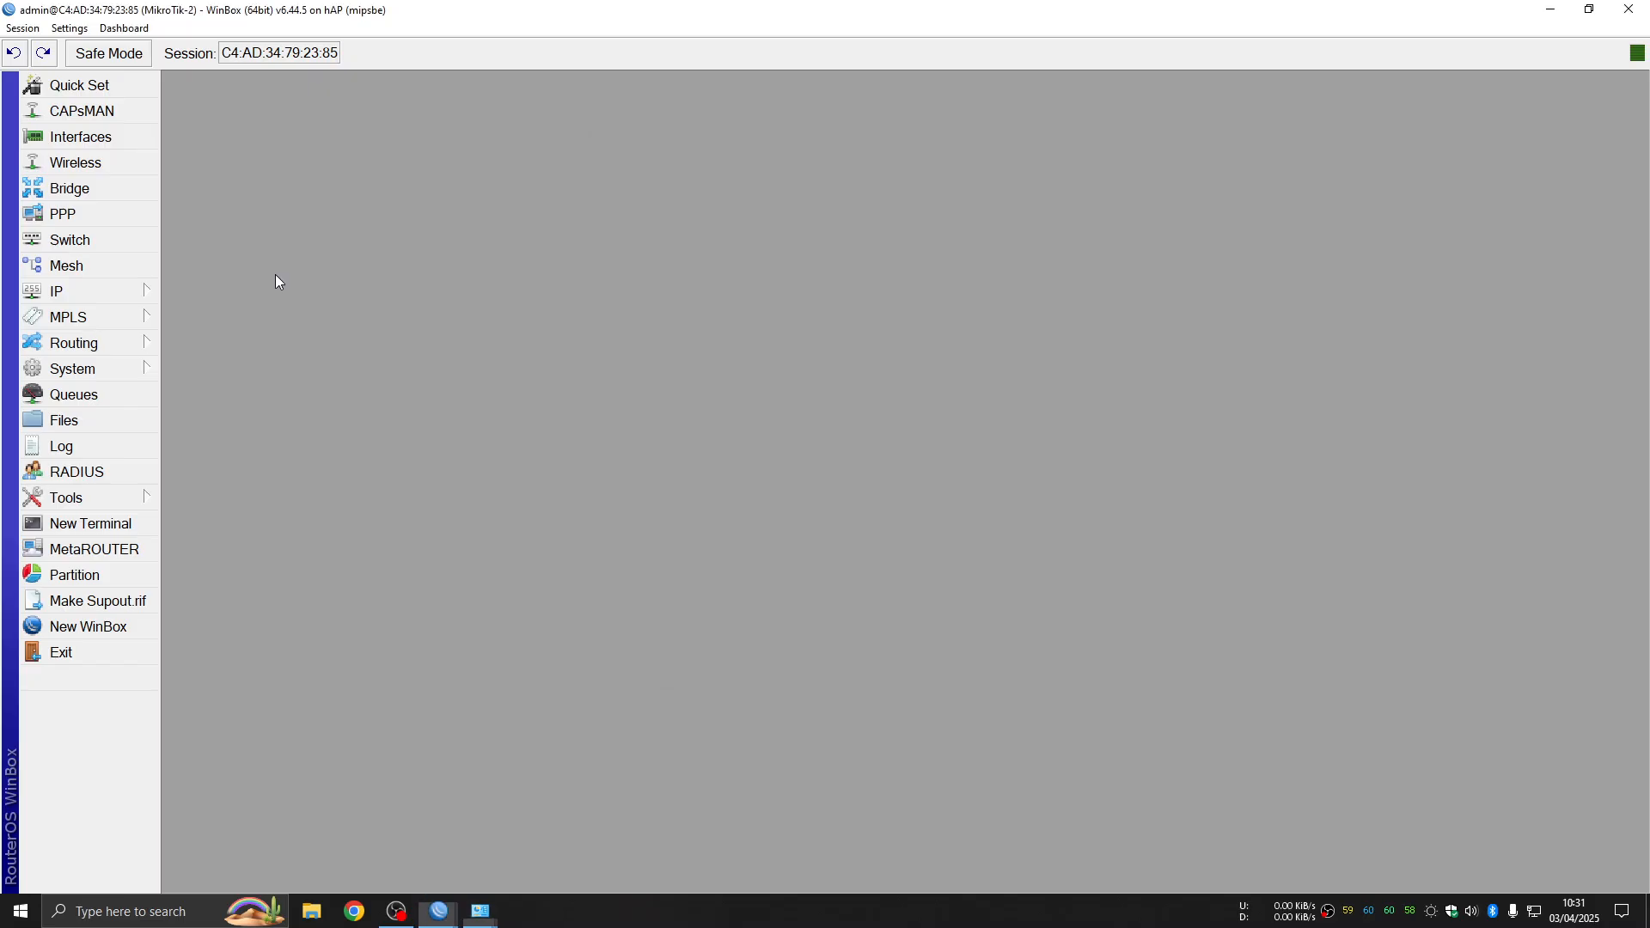
left_click(100, 291)
left_click(206, 311)
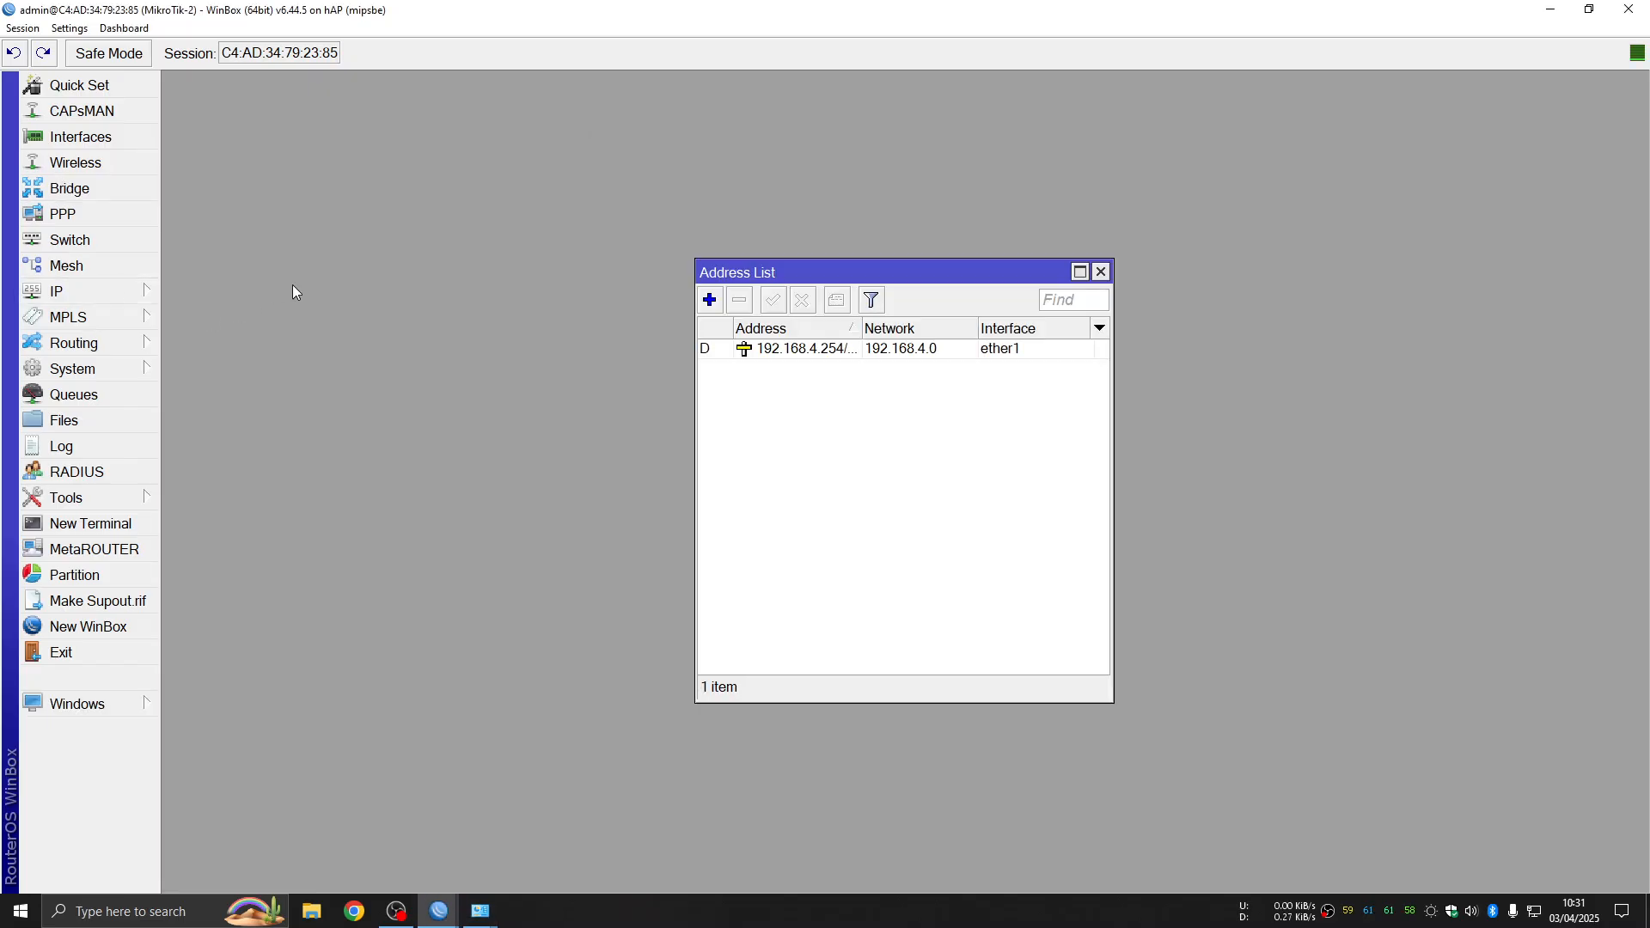
double_click(909, 276)
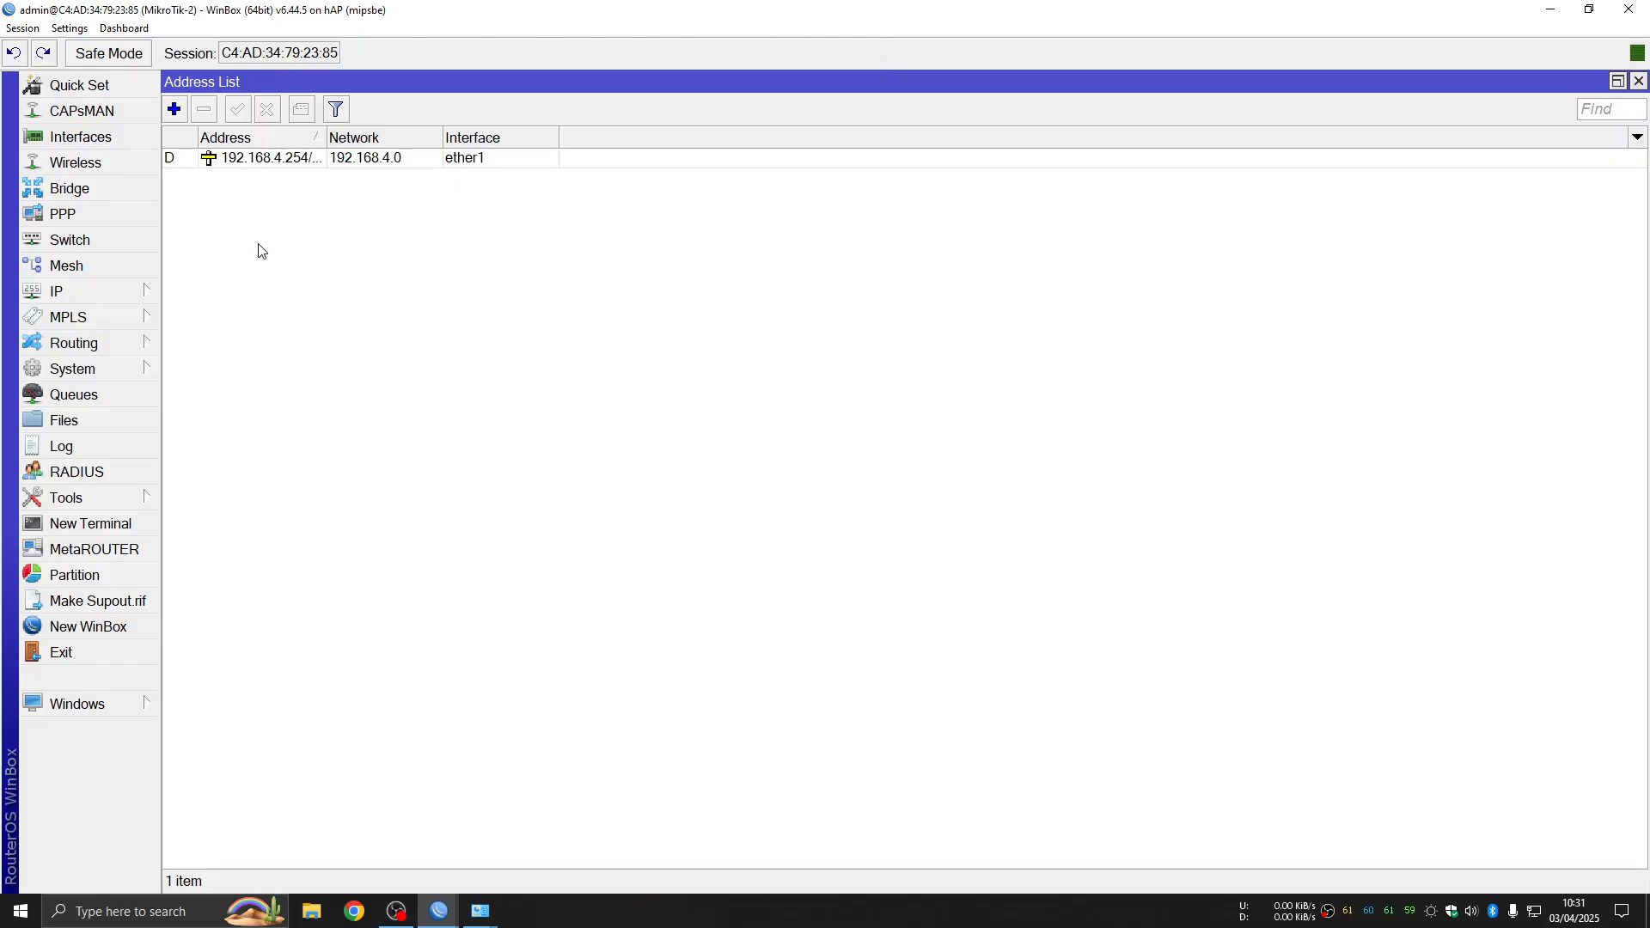
Step: Check MikroTik-2's bridge list against the member ports of bridgeVlan40
left_click(116, 191)
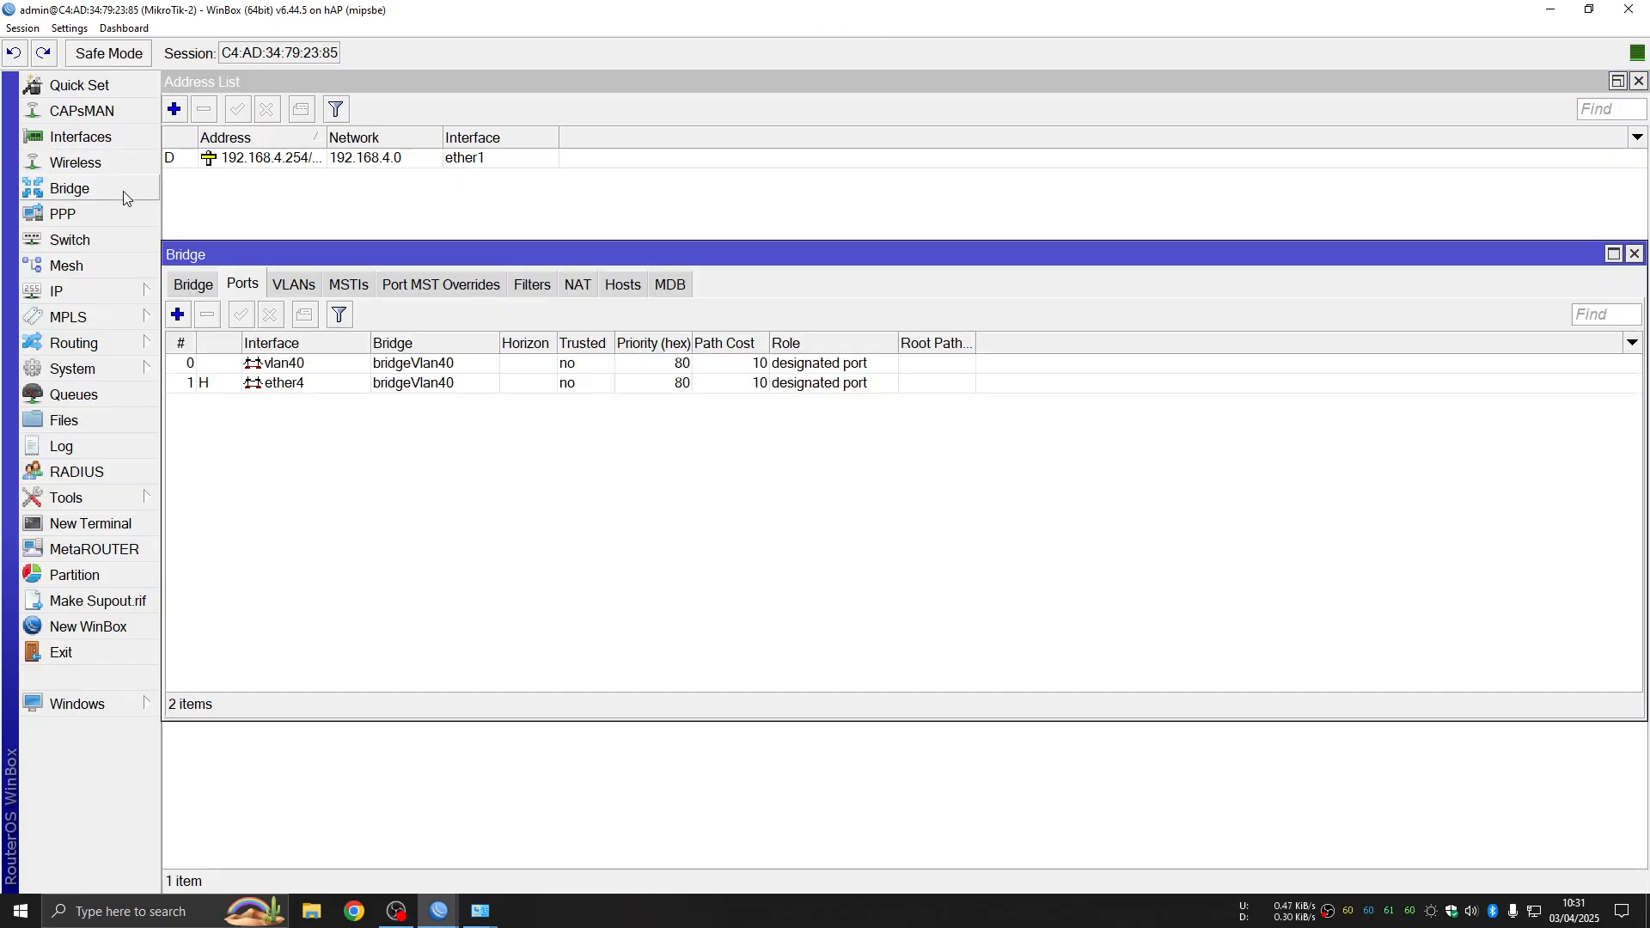
left_click(200, 287)
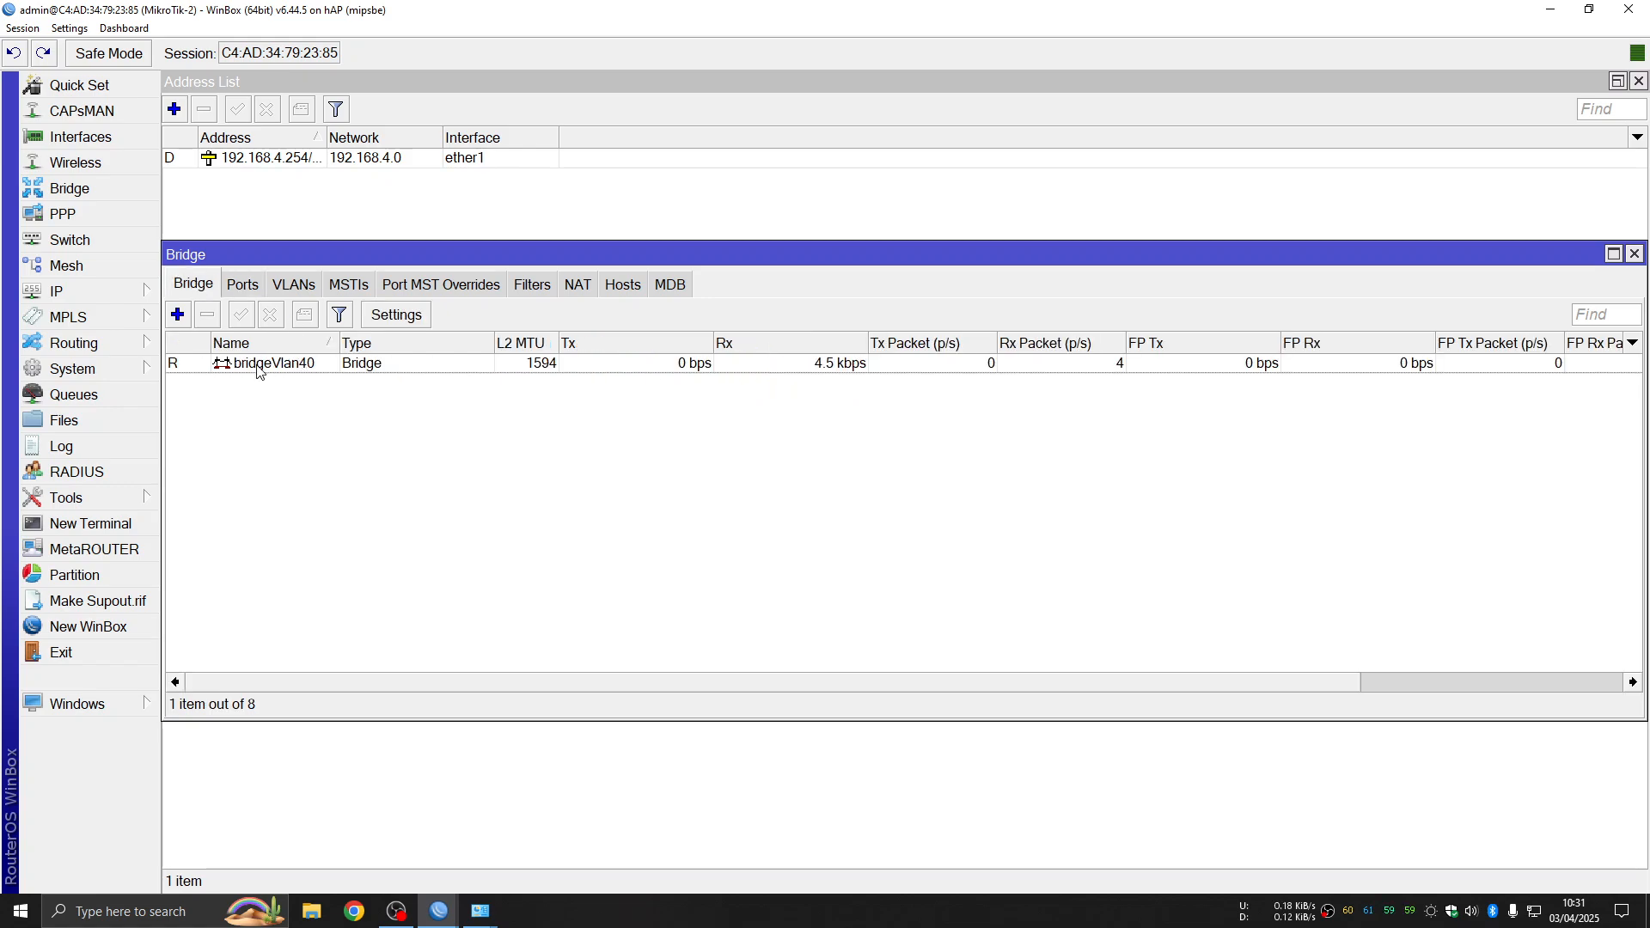
left_click(244, 286)
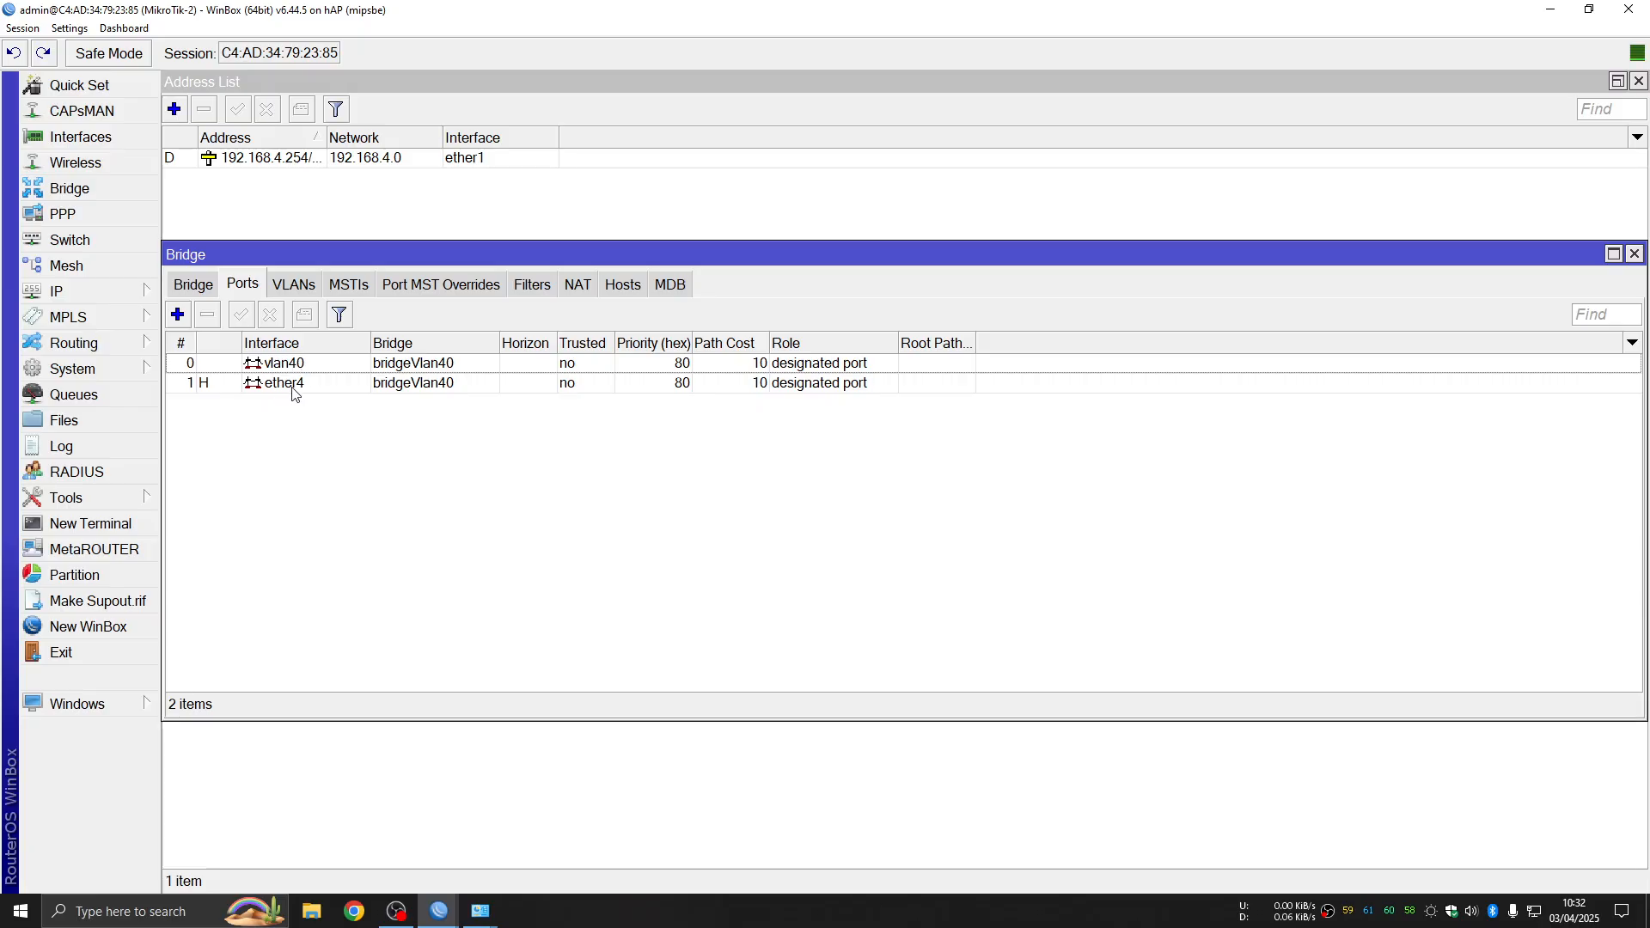
left_click(193, 288)
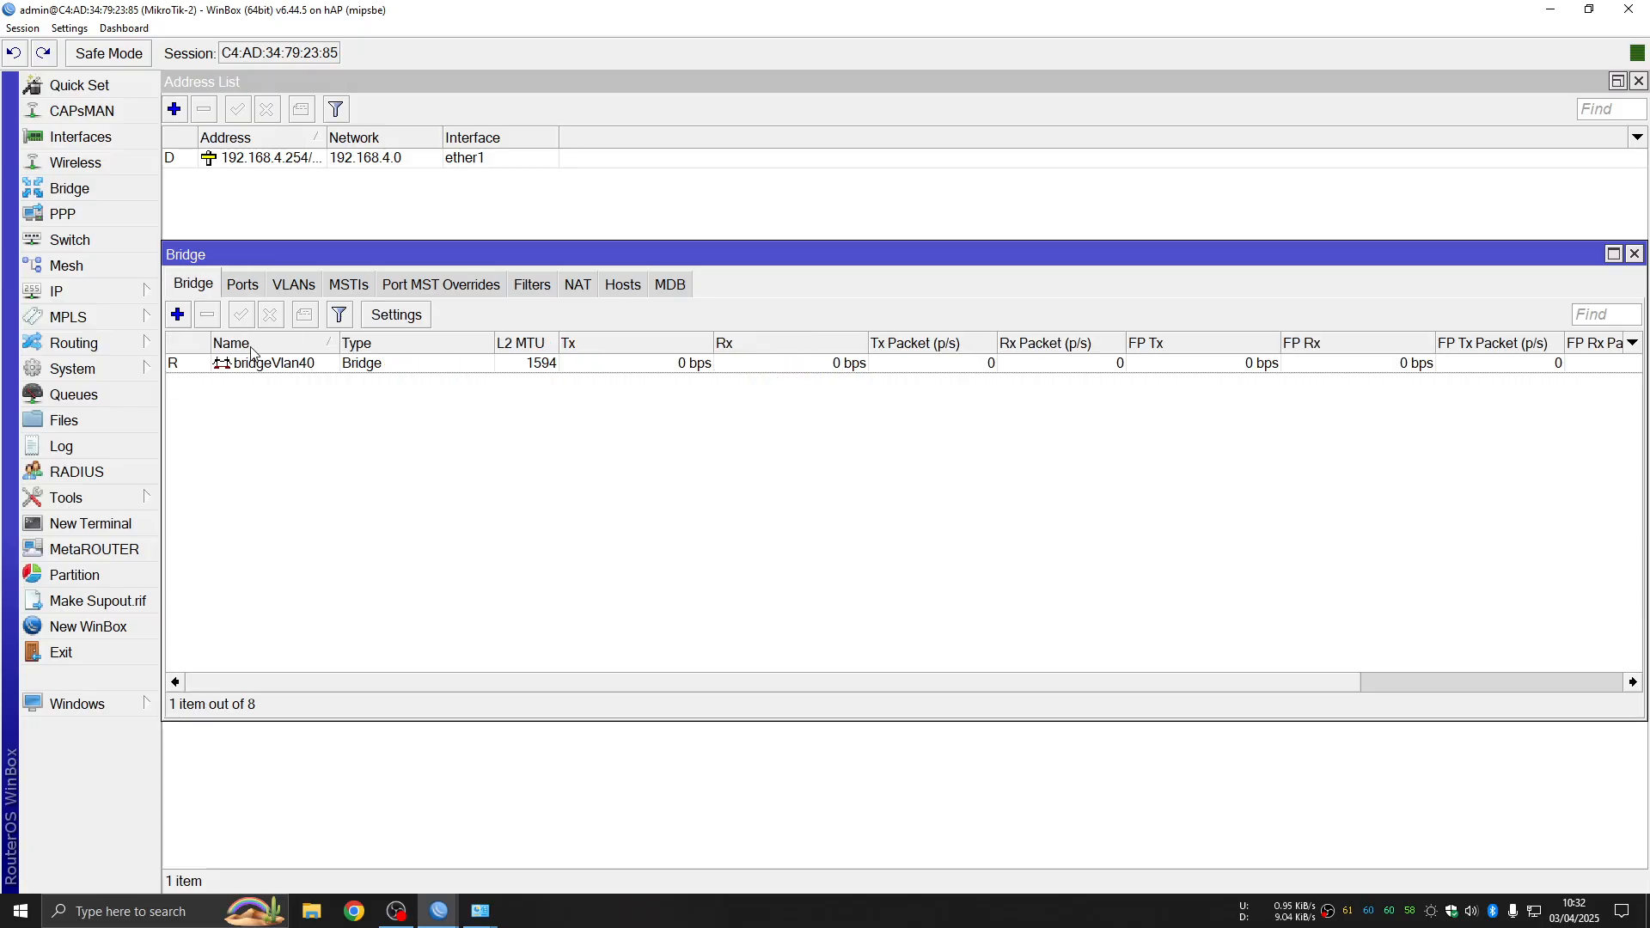
left_click(242, 284)
Step: Open Chrome with the zzz profile and search for "tes kecepatan internet"
left_click(353, 911)
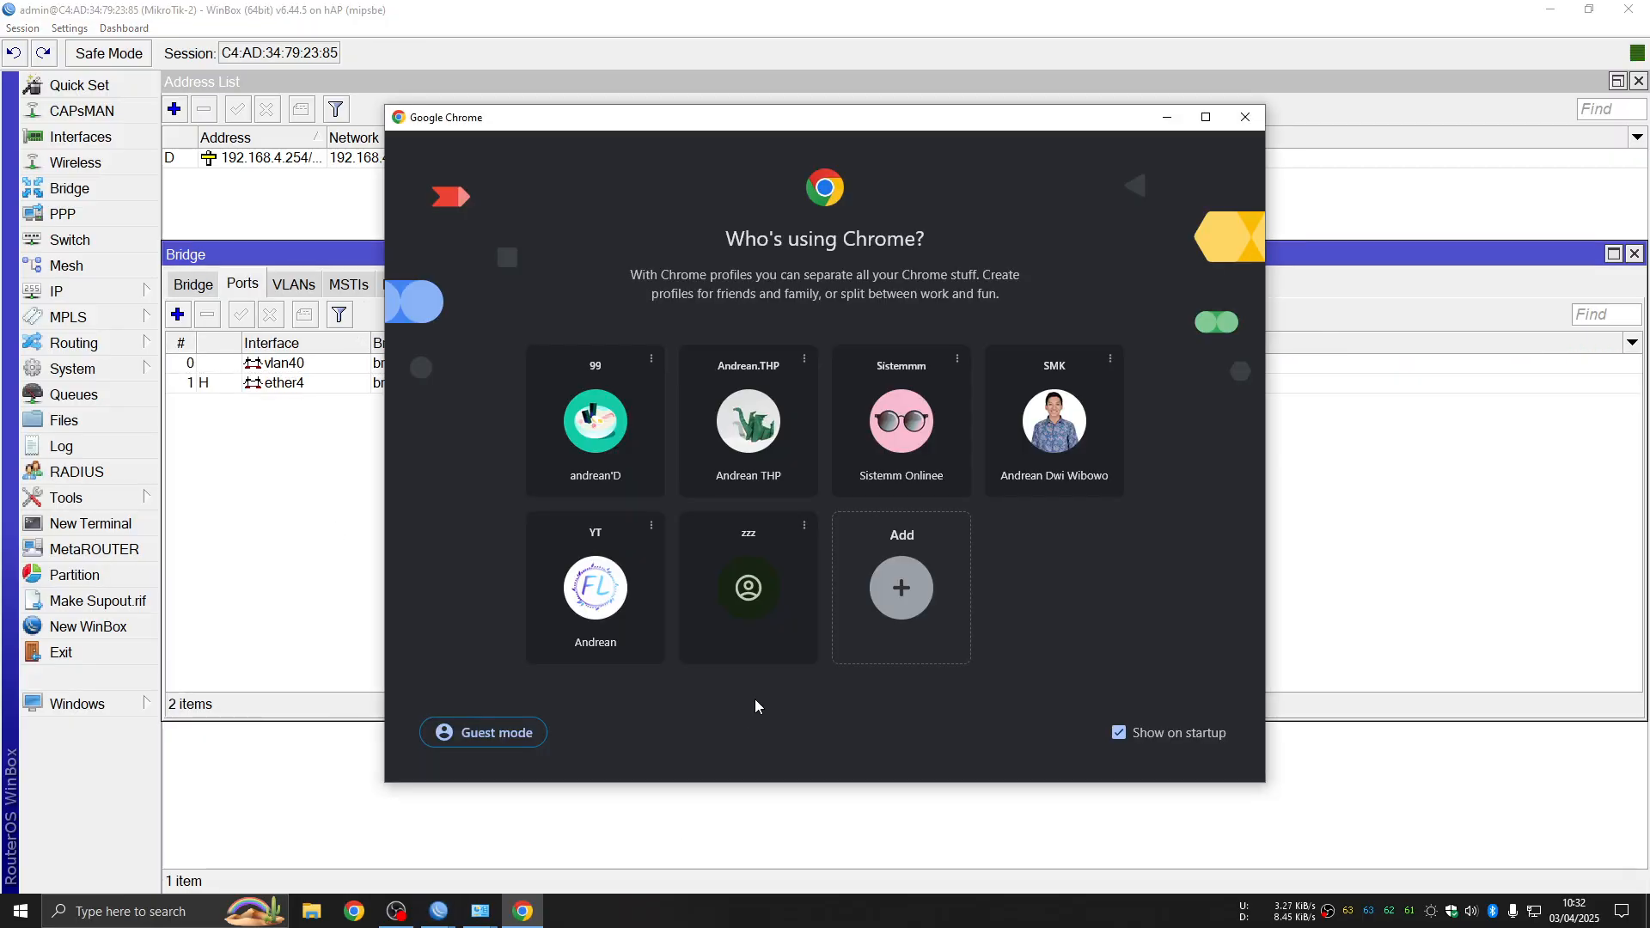
left_click(693, 530)
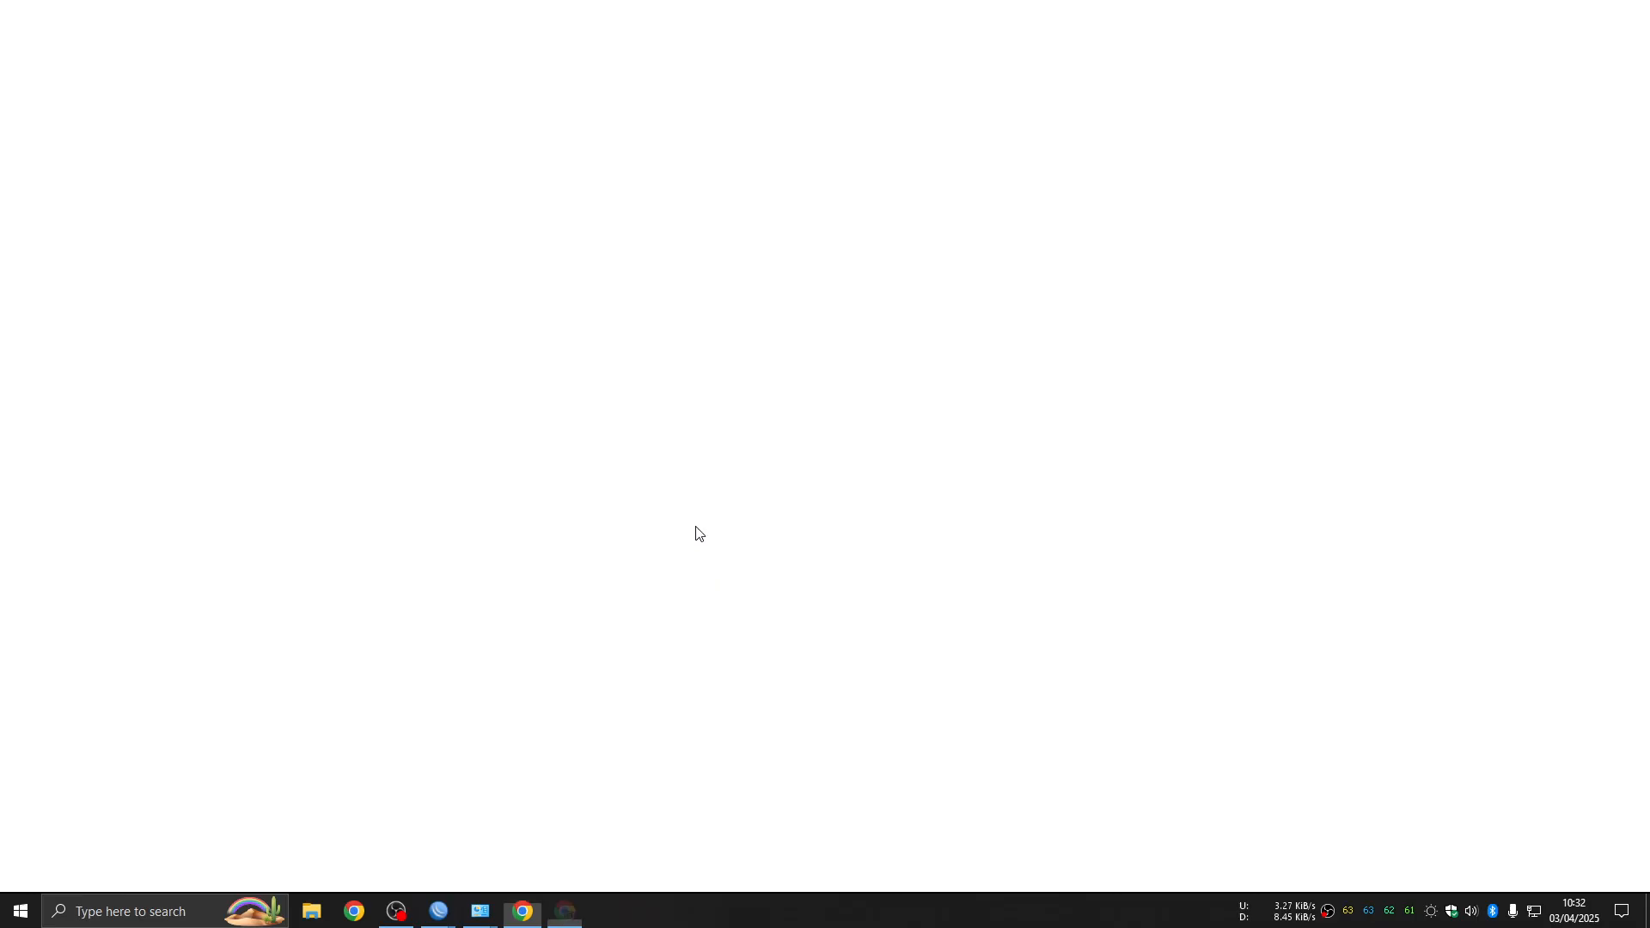
left_click(593, 61)
type("tes")
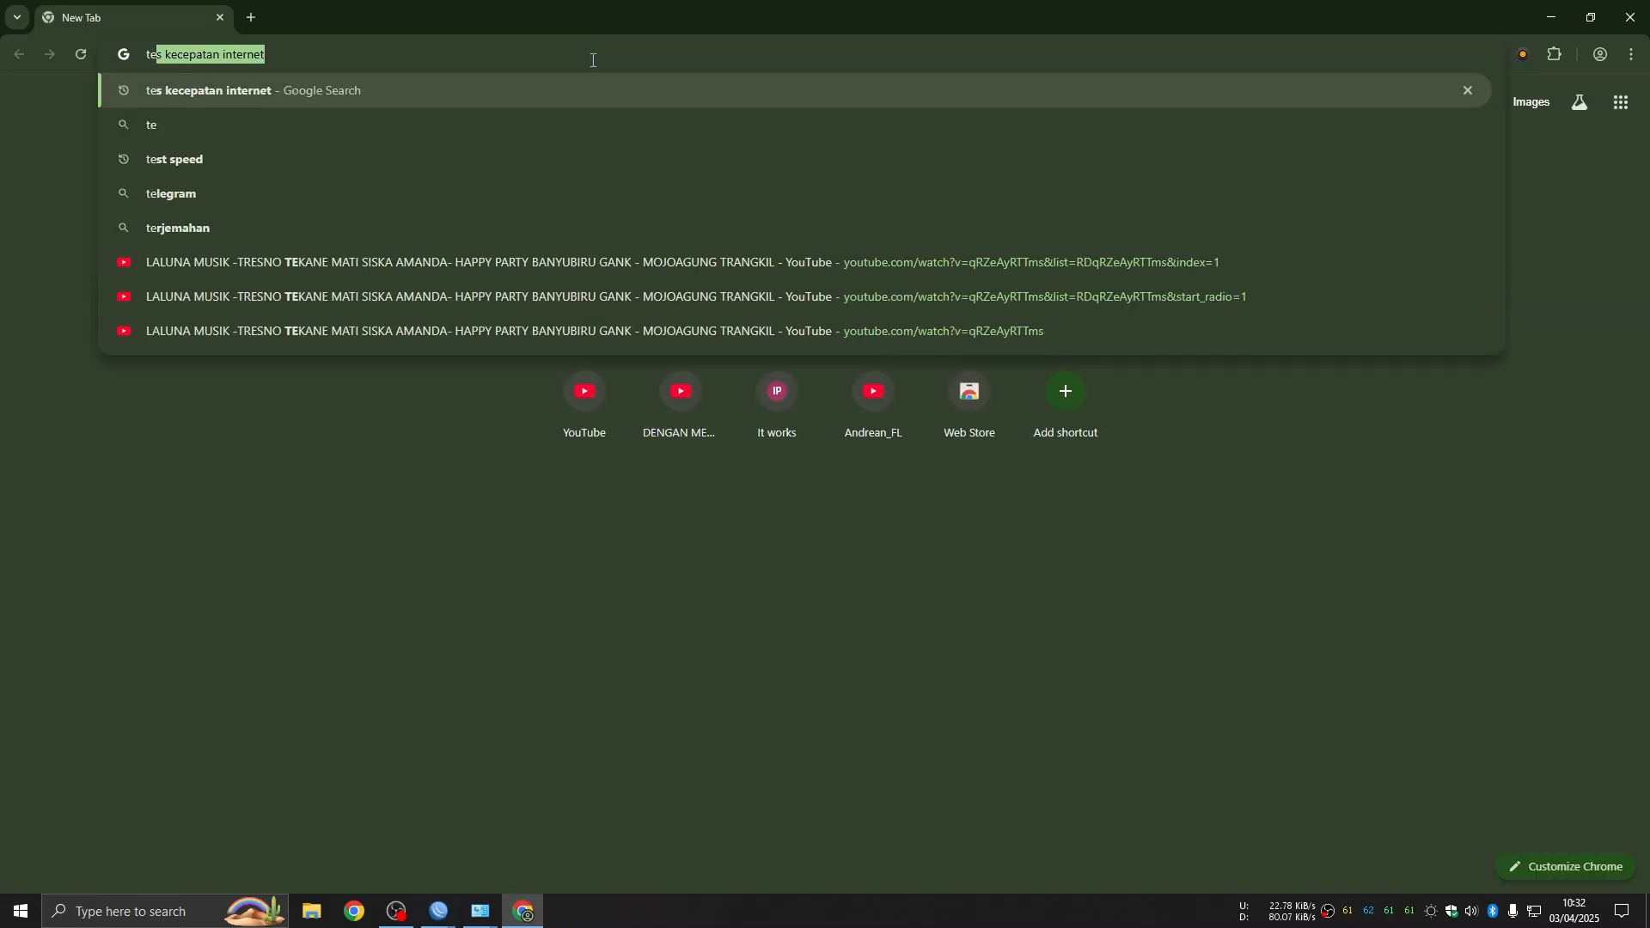
key("Return")
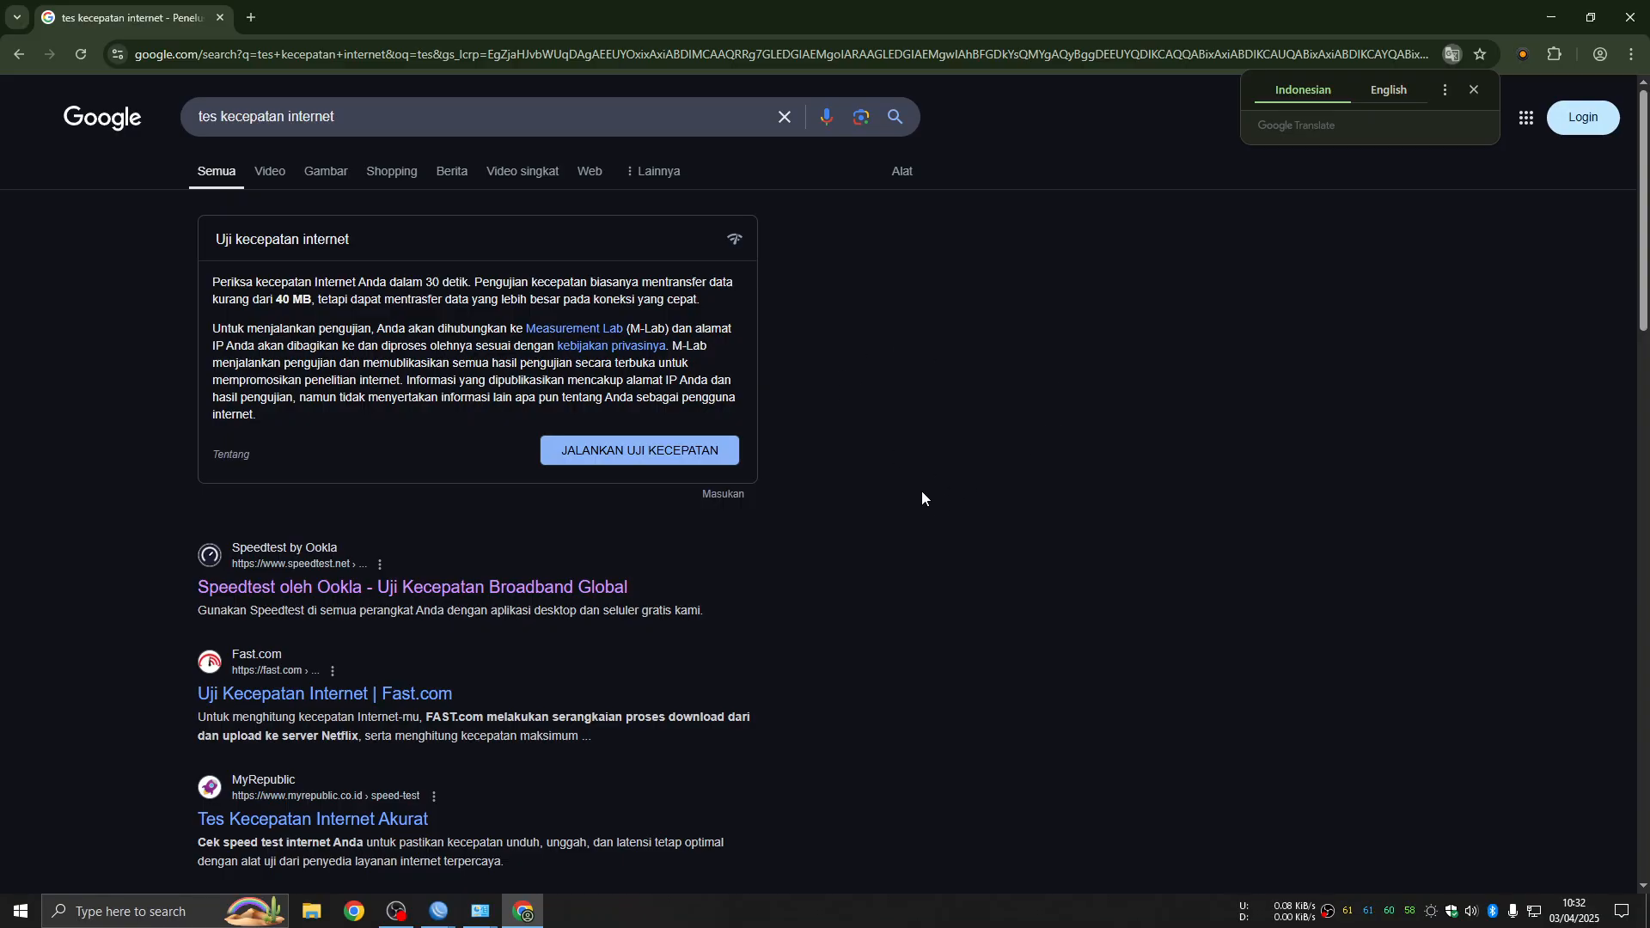
Step: Run Google's internet speed test, cancel it during the download test, and close Chrome
left_click(608, 455)
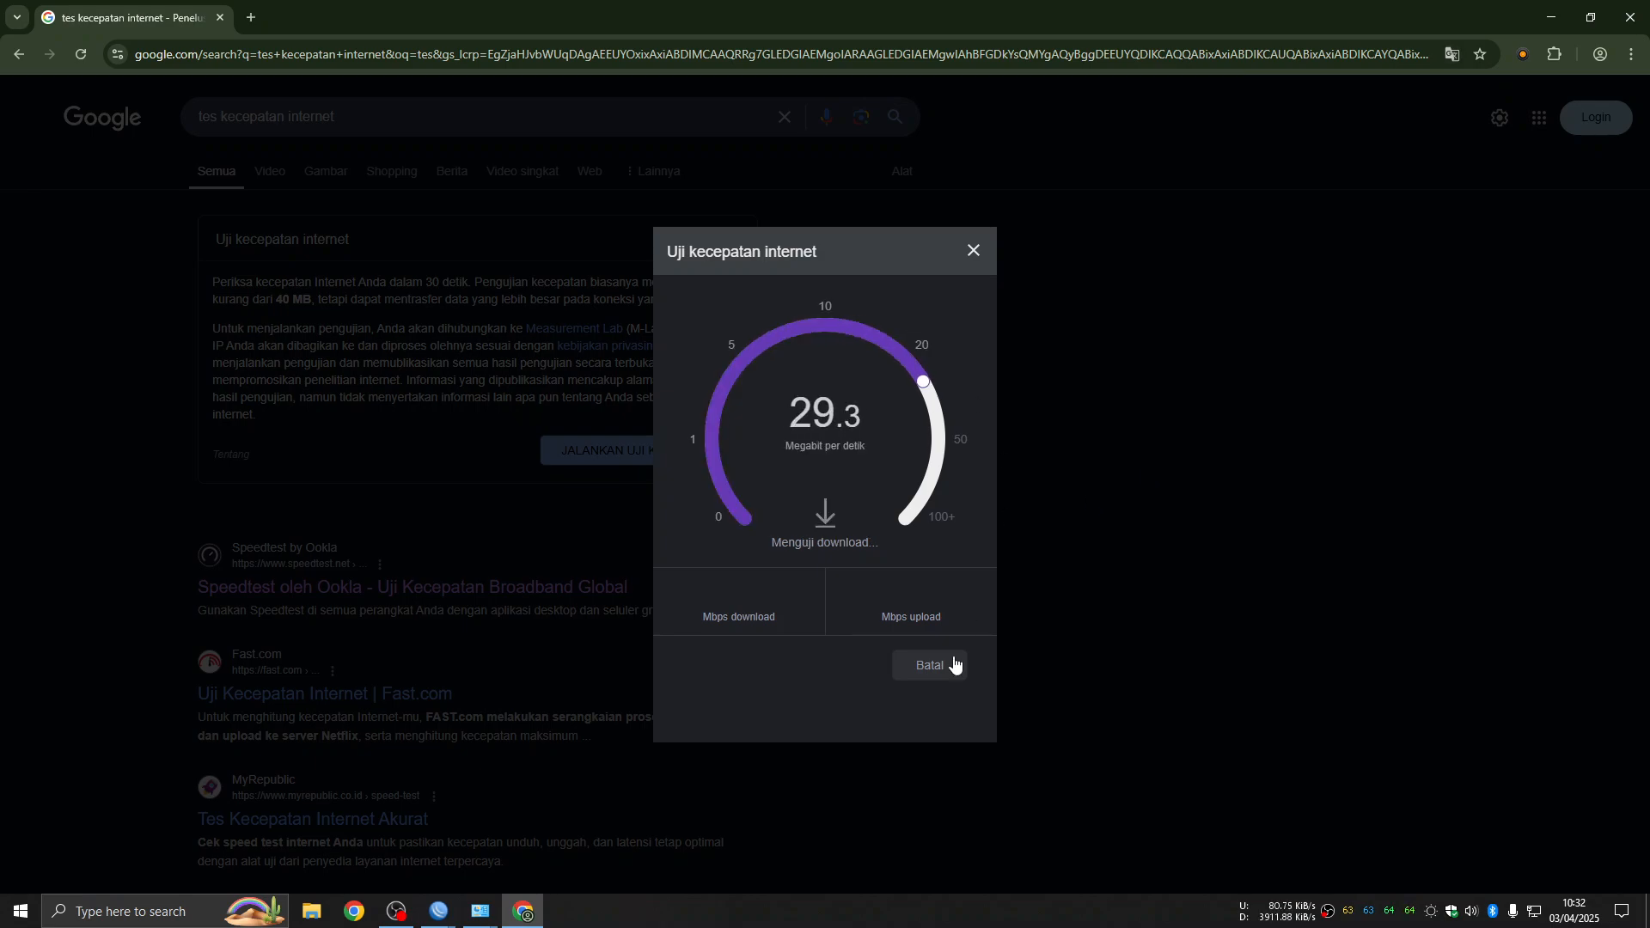
left_click(950, 666)
left_click(973, 252)
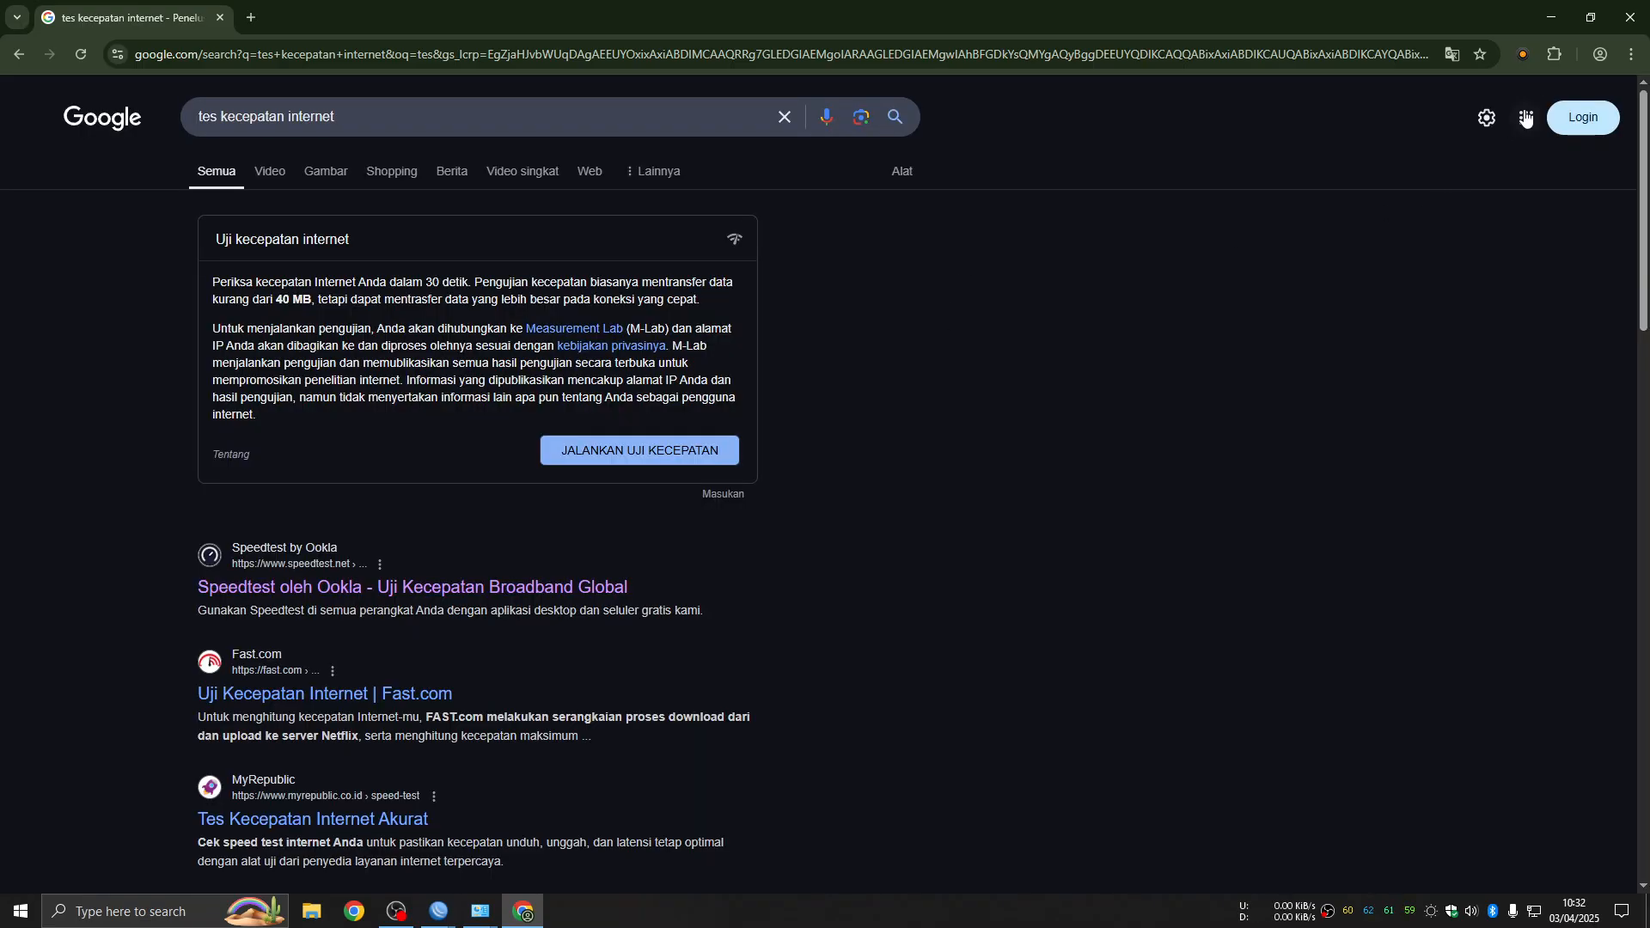
left_click(1631, 17)
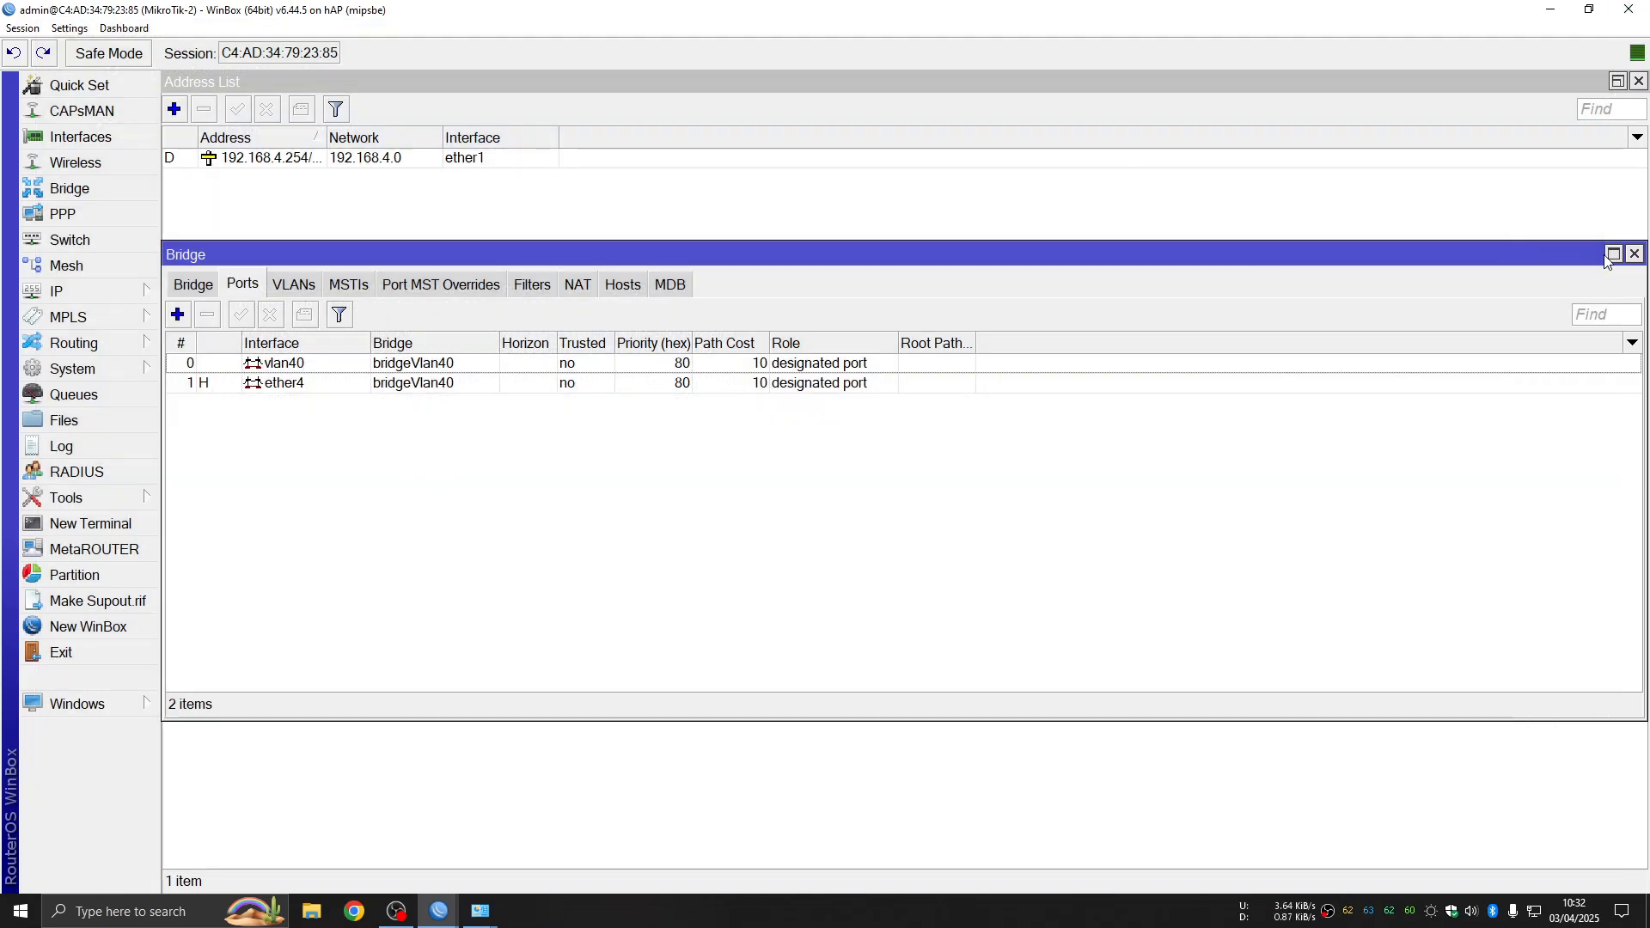
Step: Close the bridge window and address list, and end the WinBox session with MikroTik-2
left_click(1636, 255)
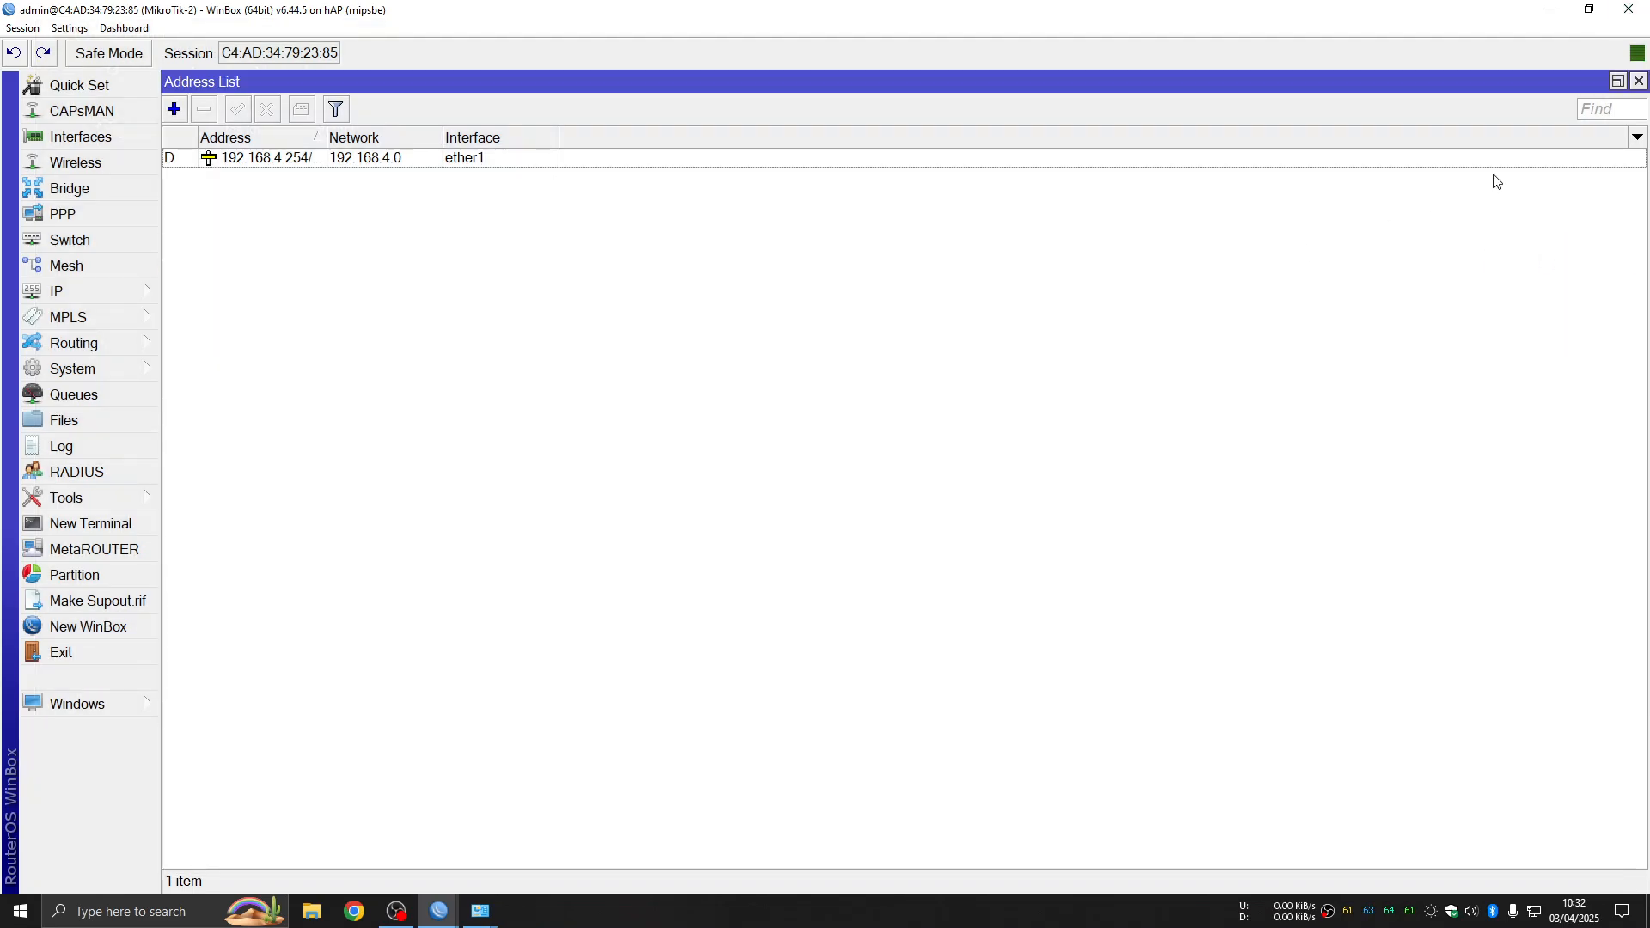
left_click(1639, 82)
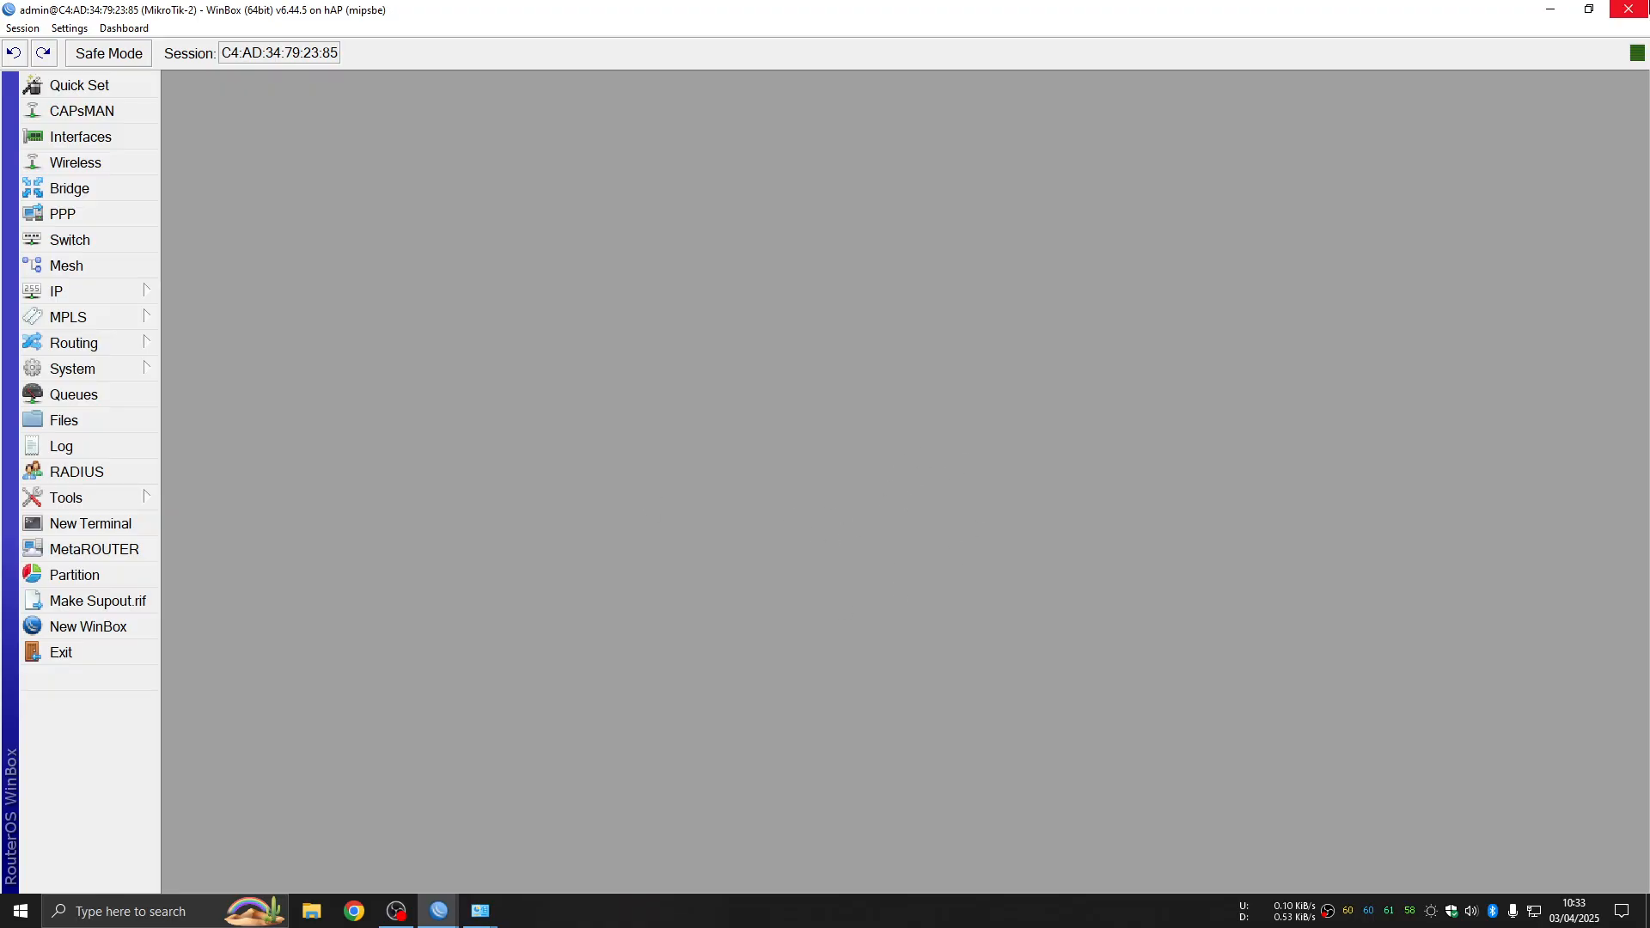
left_click(1629, 11)
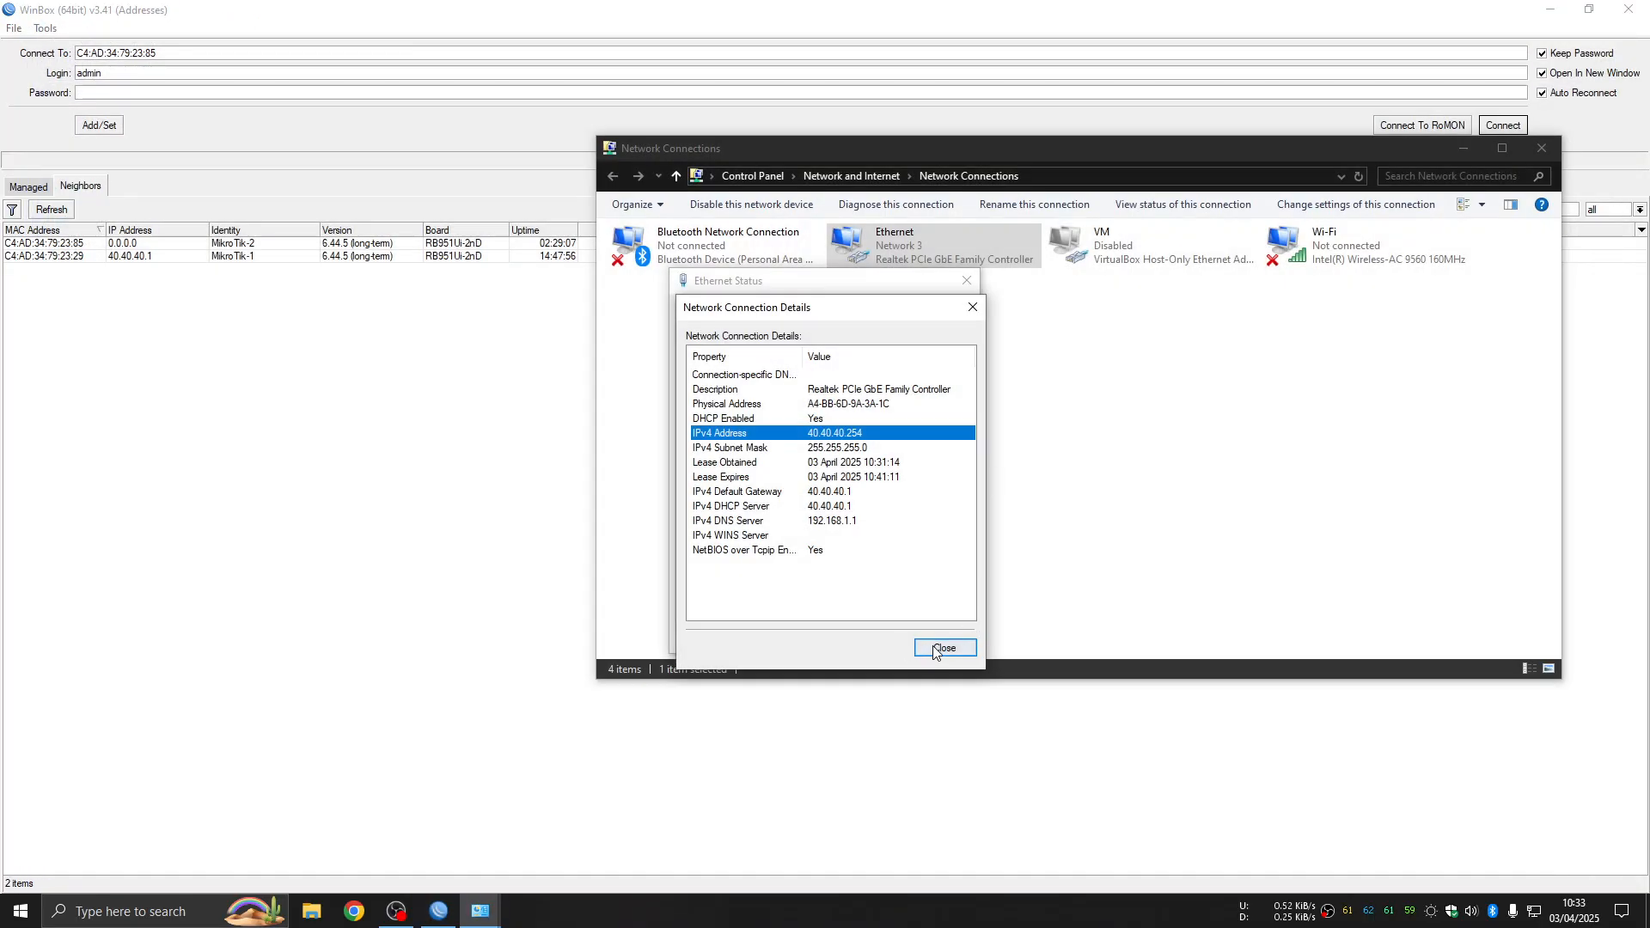
Step: Close the Ethernet details and status dialogs, Network Connections, and the WinBox login window
left_click(946, 647)
left_click(967, 282)
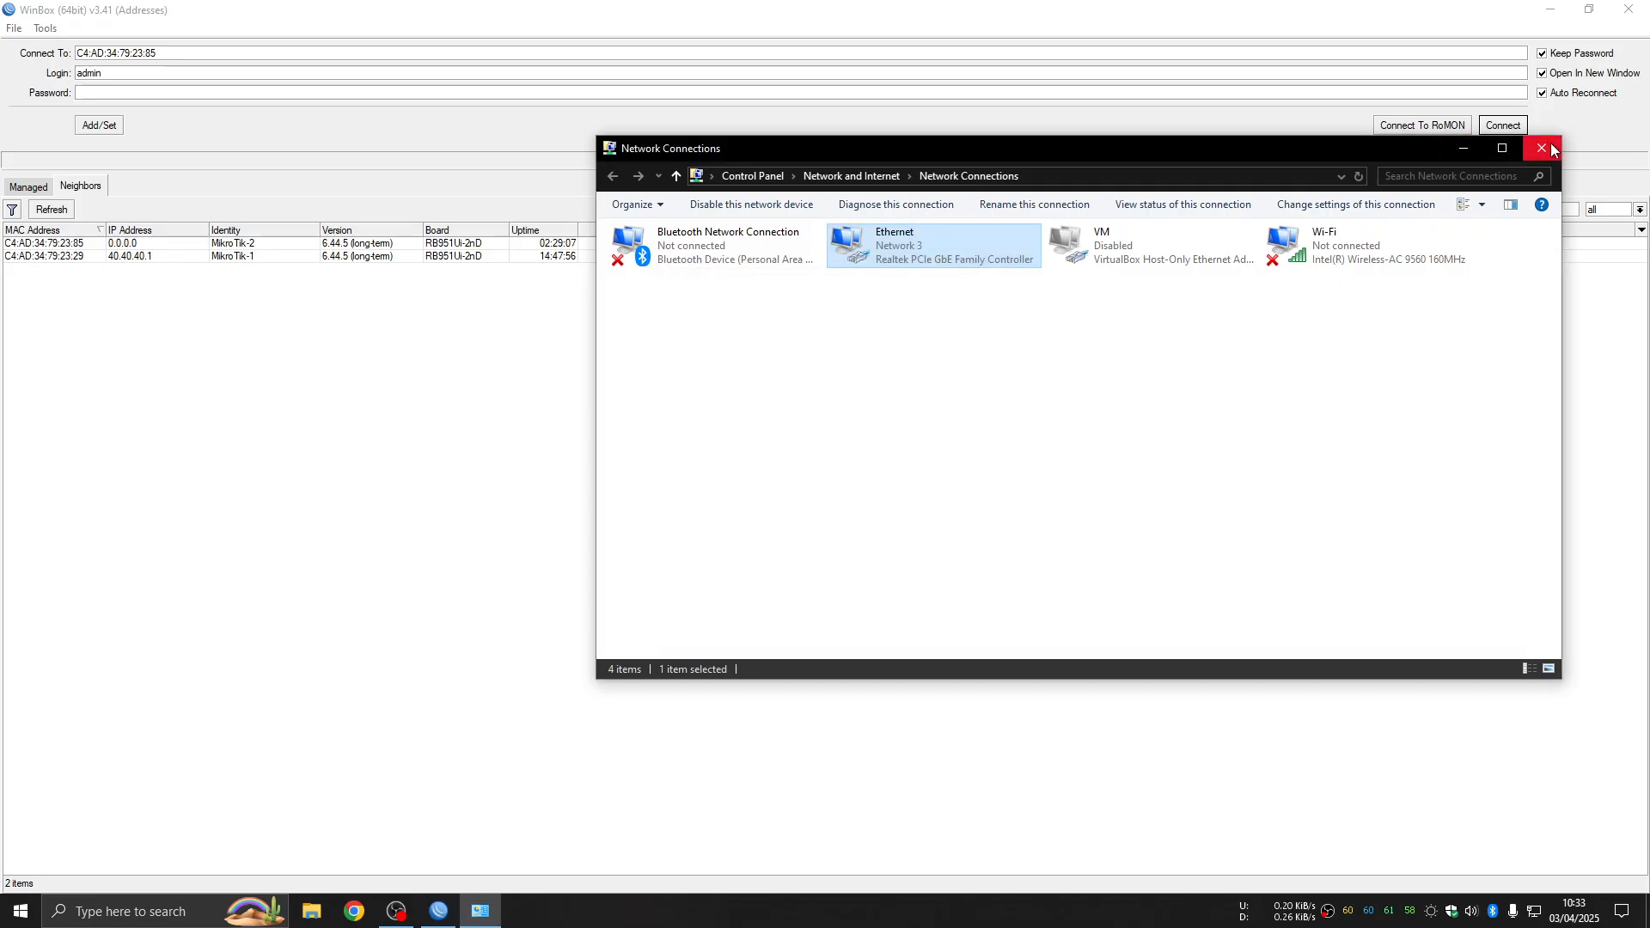
left_click(1542, 148)
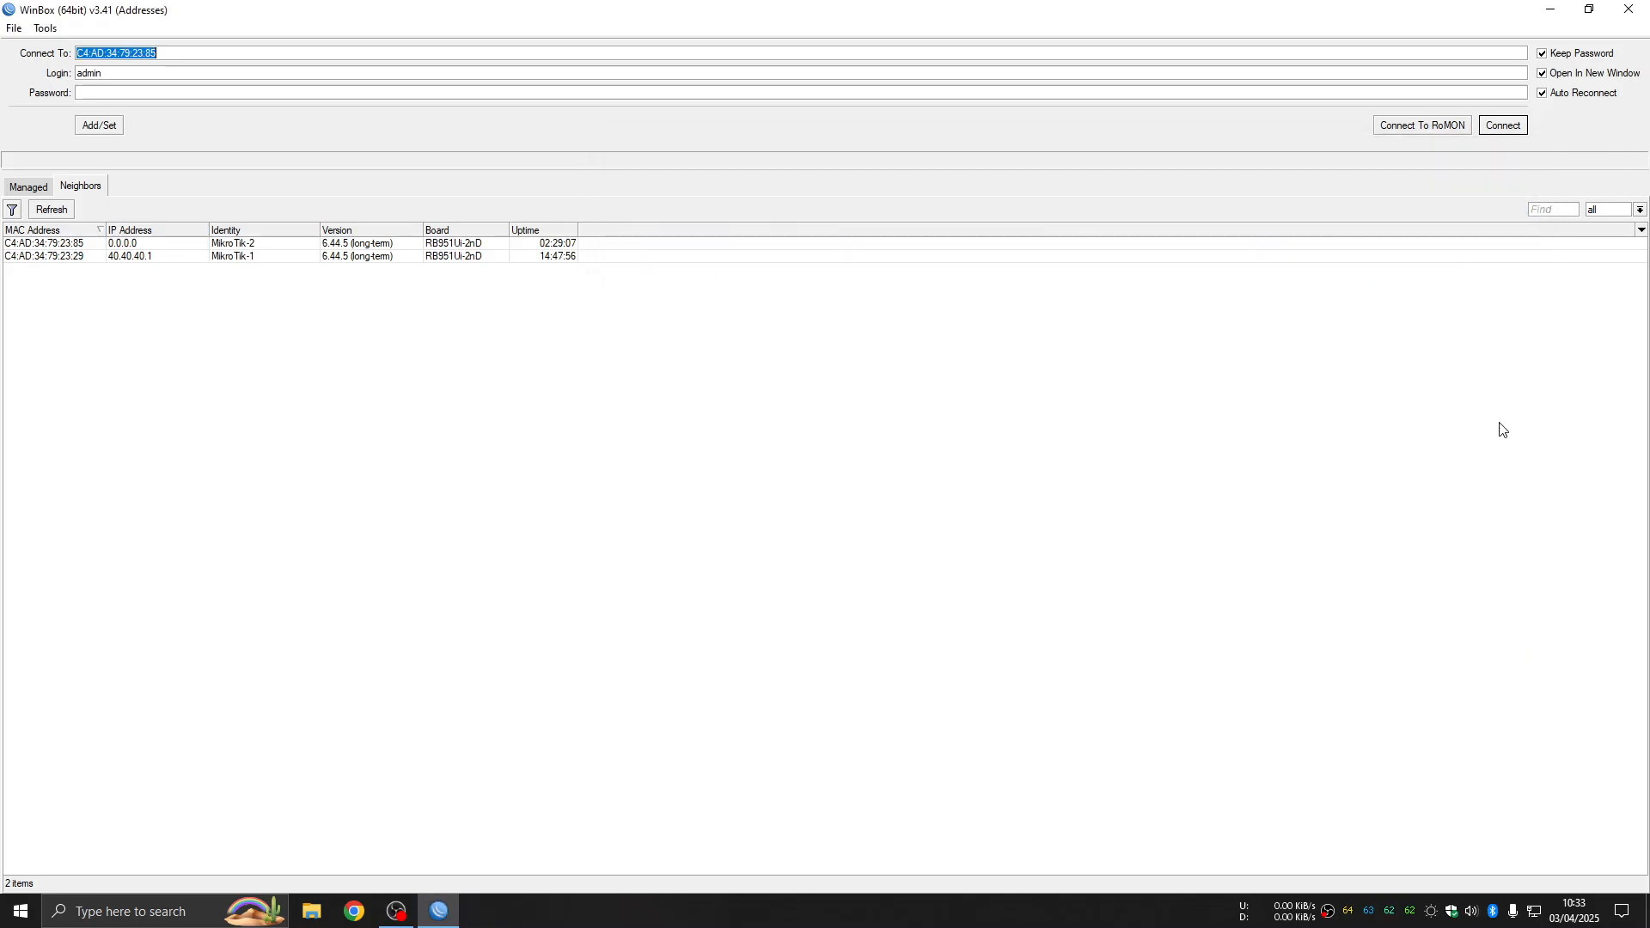
left_click(1644, 13)
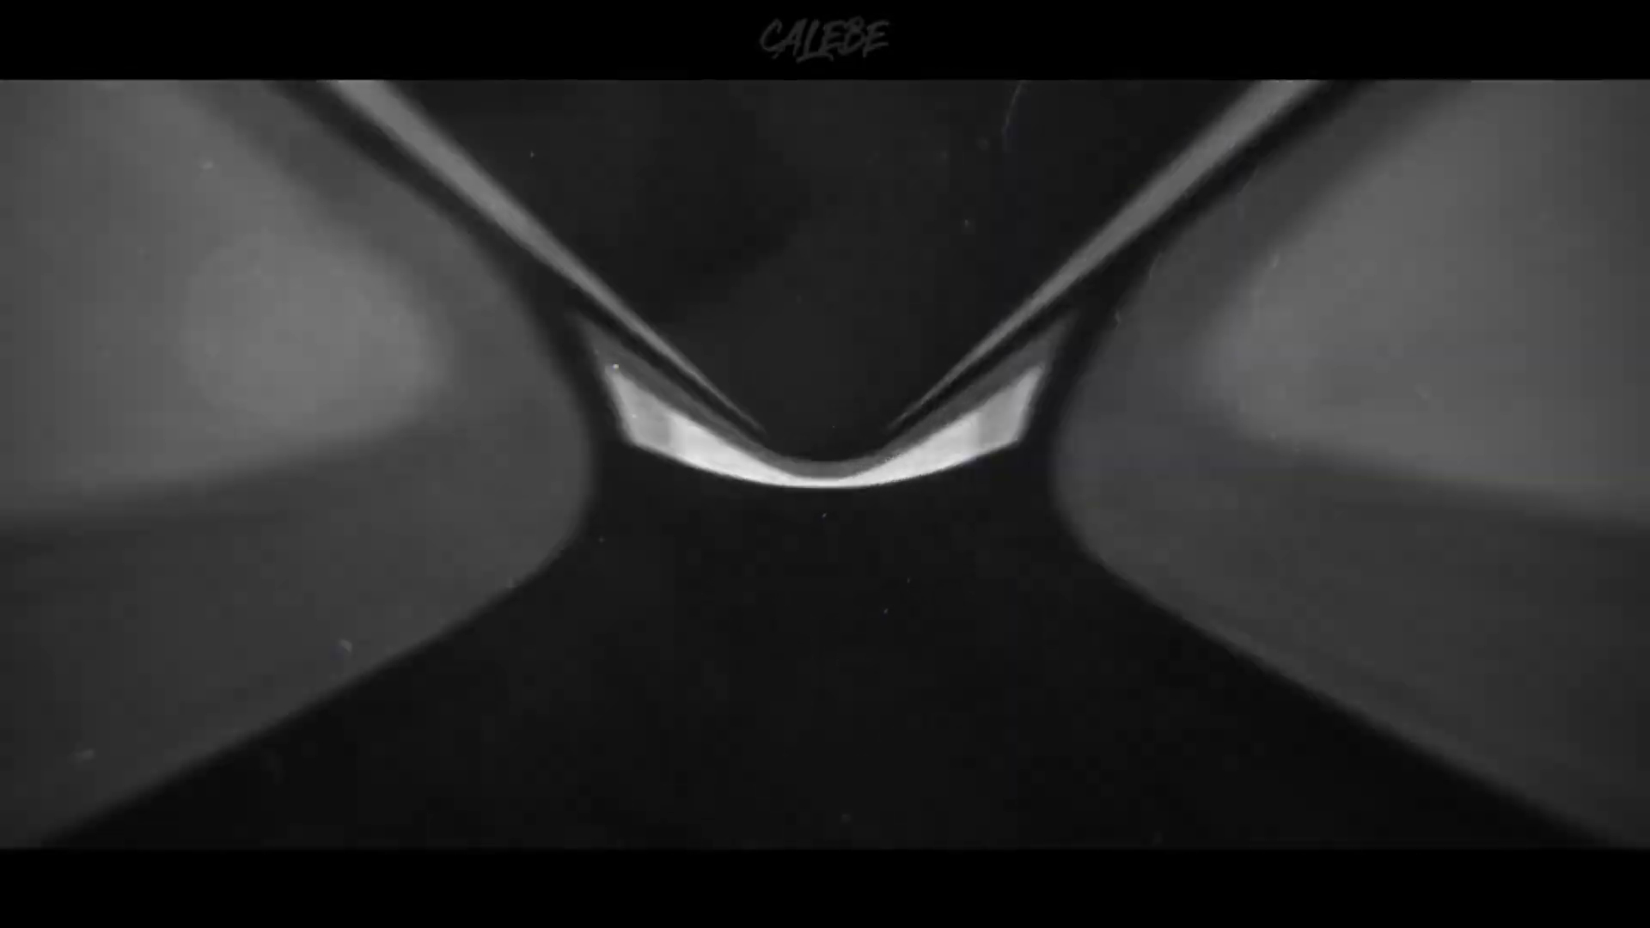